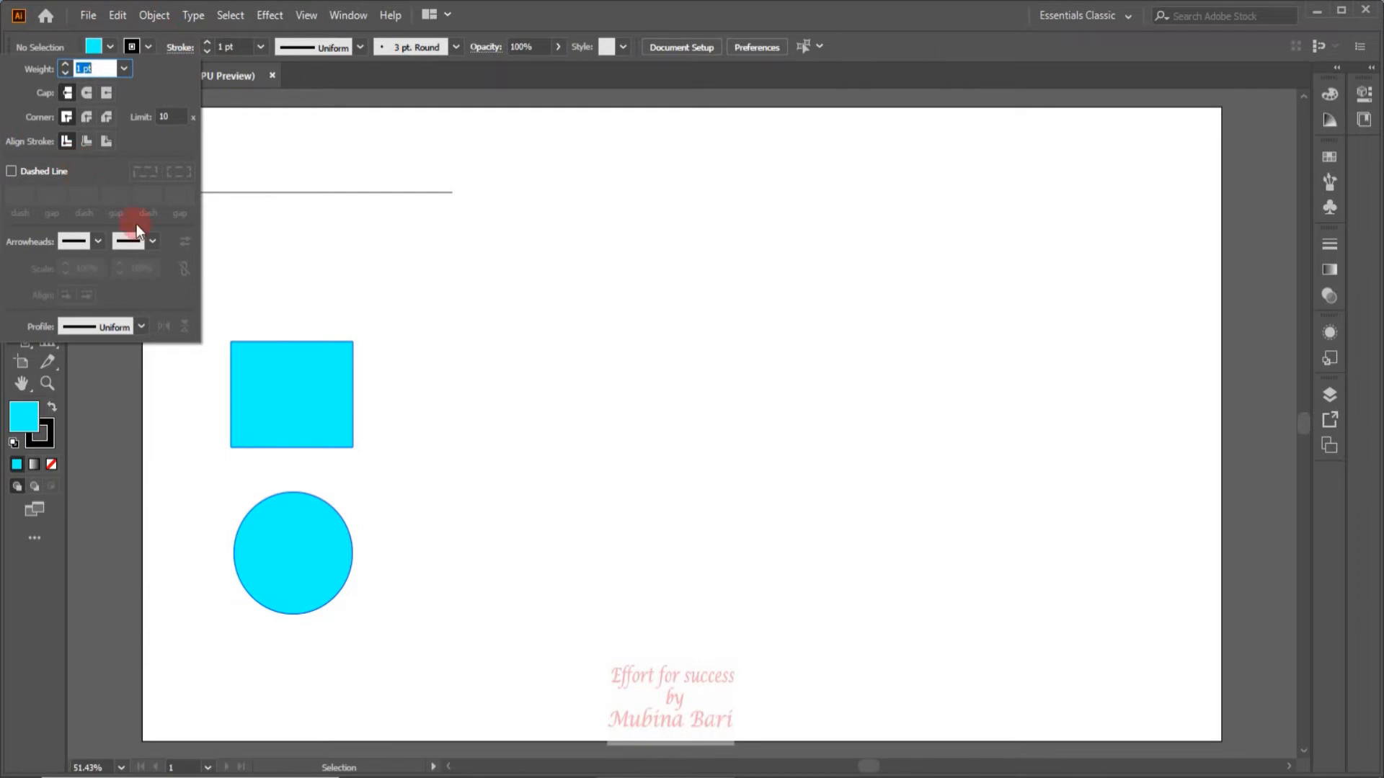
Open the Stroke panel with its full set of options and keep it displayed.
left_click(1329, 244)
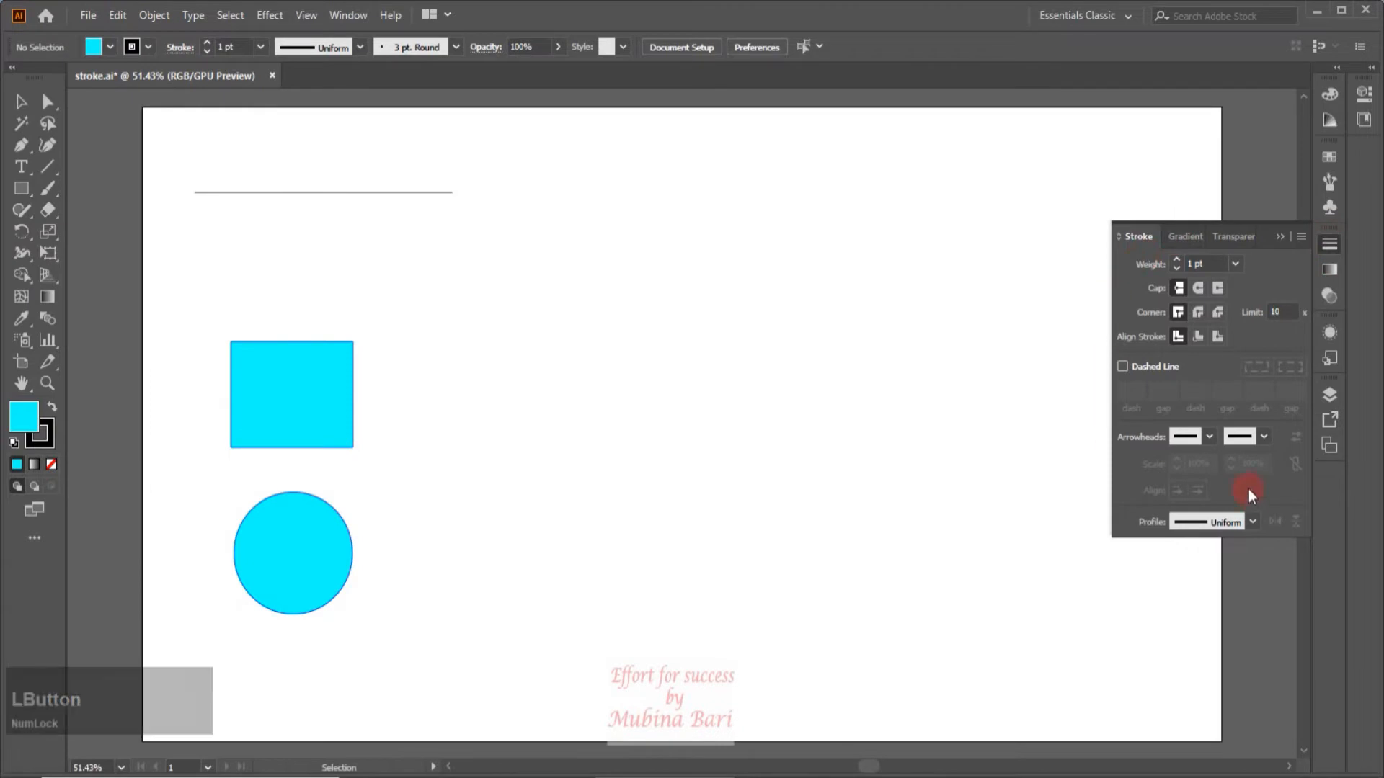
left_click(173, 48)
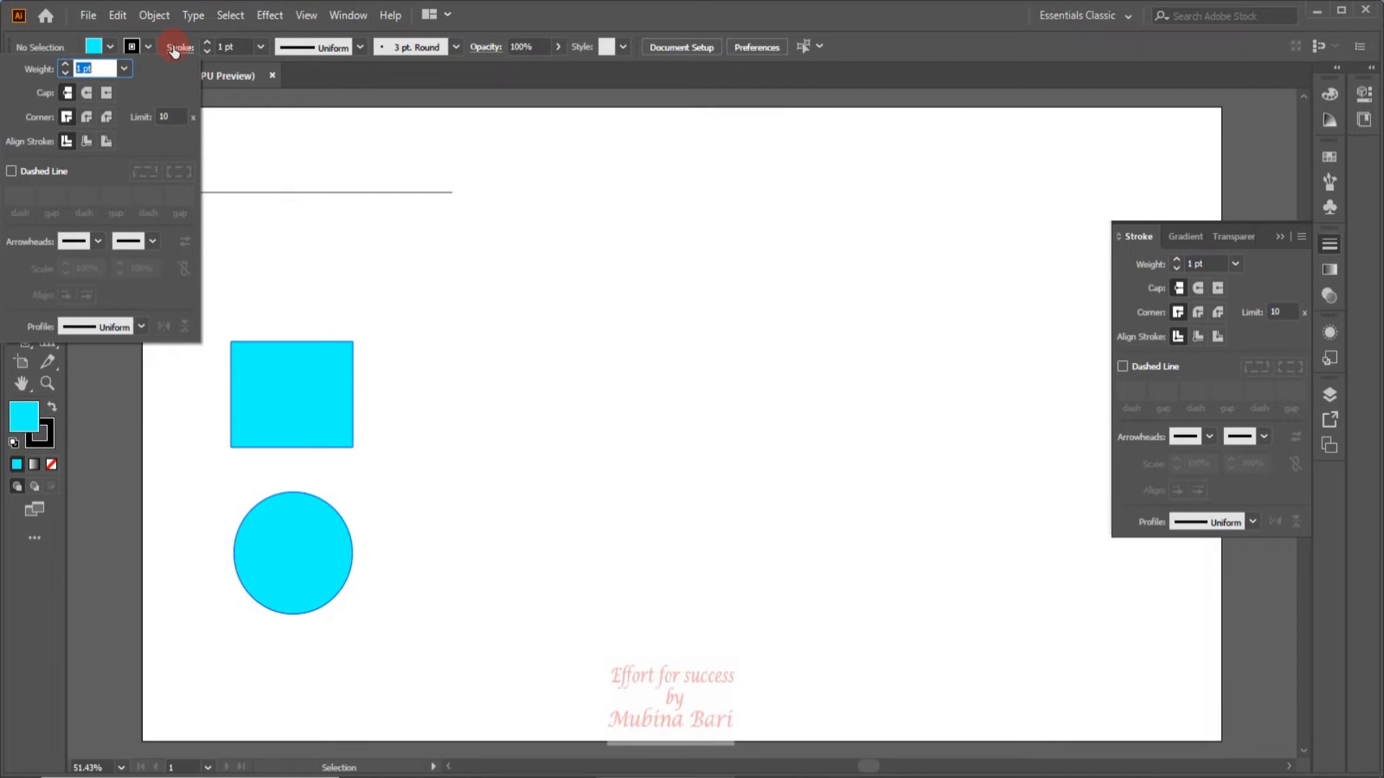
left_click(1266, 413)
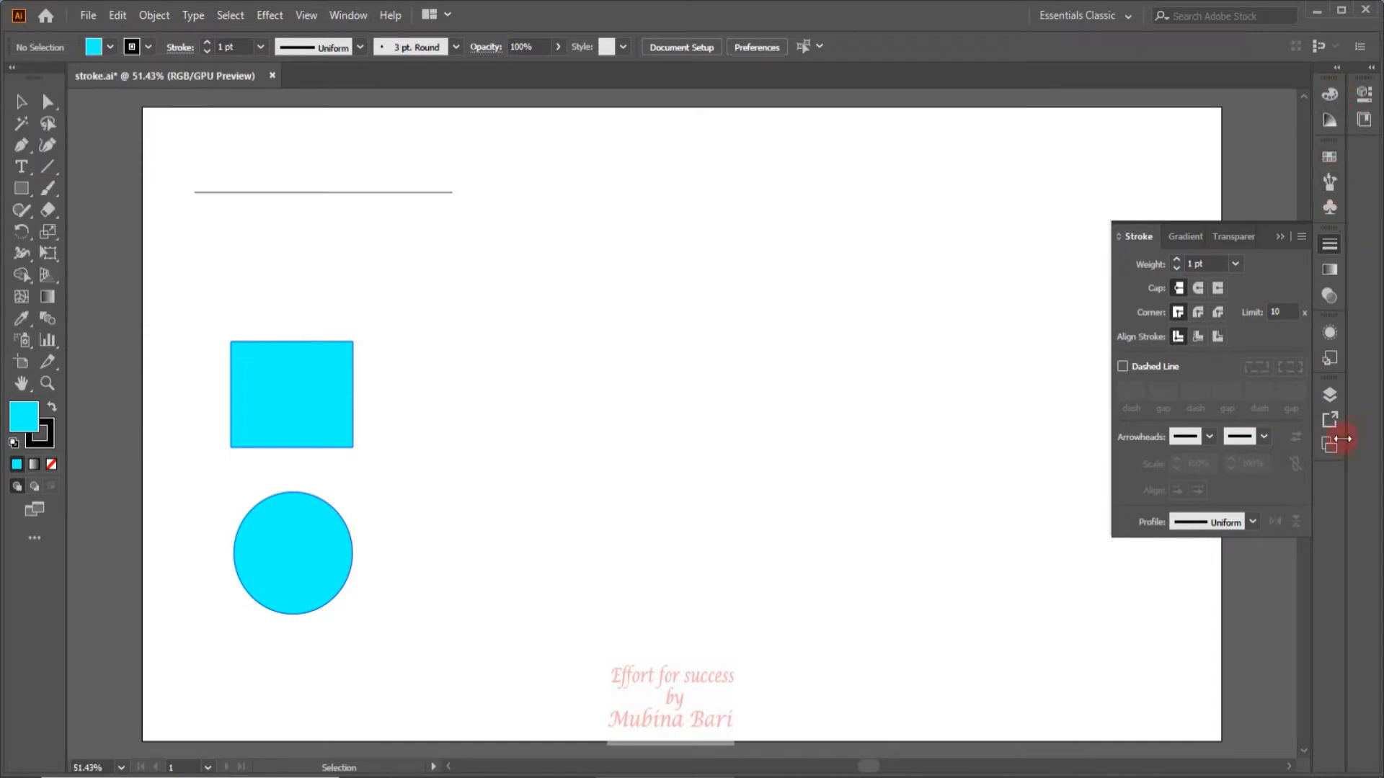
left_click(345, 14)
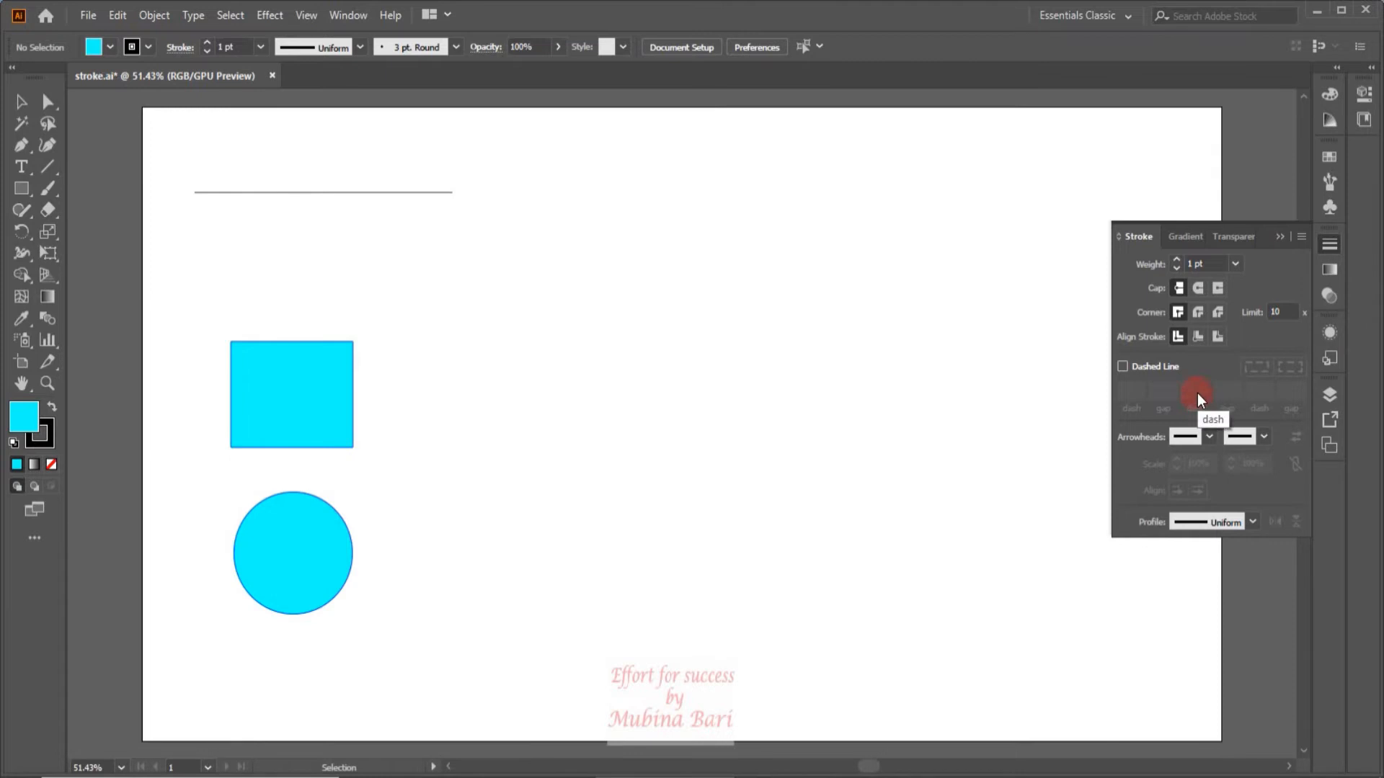
Give the horizontal line above the rectangle an orange stroke colour and a 16 pt stroke weight.
left_click(359, 194)
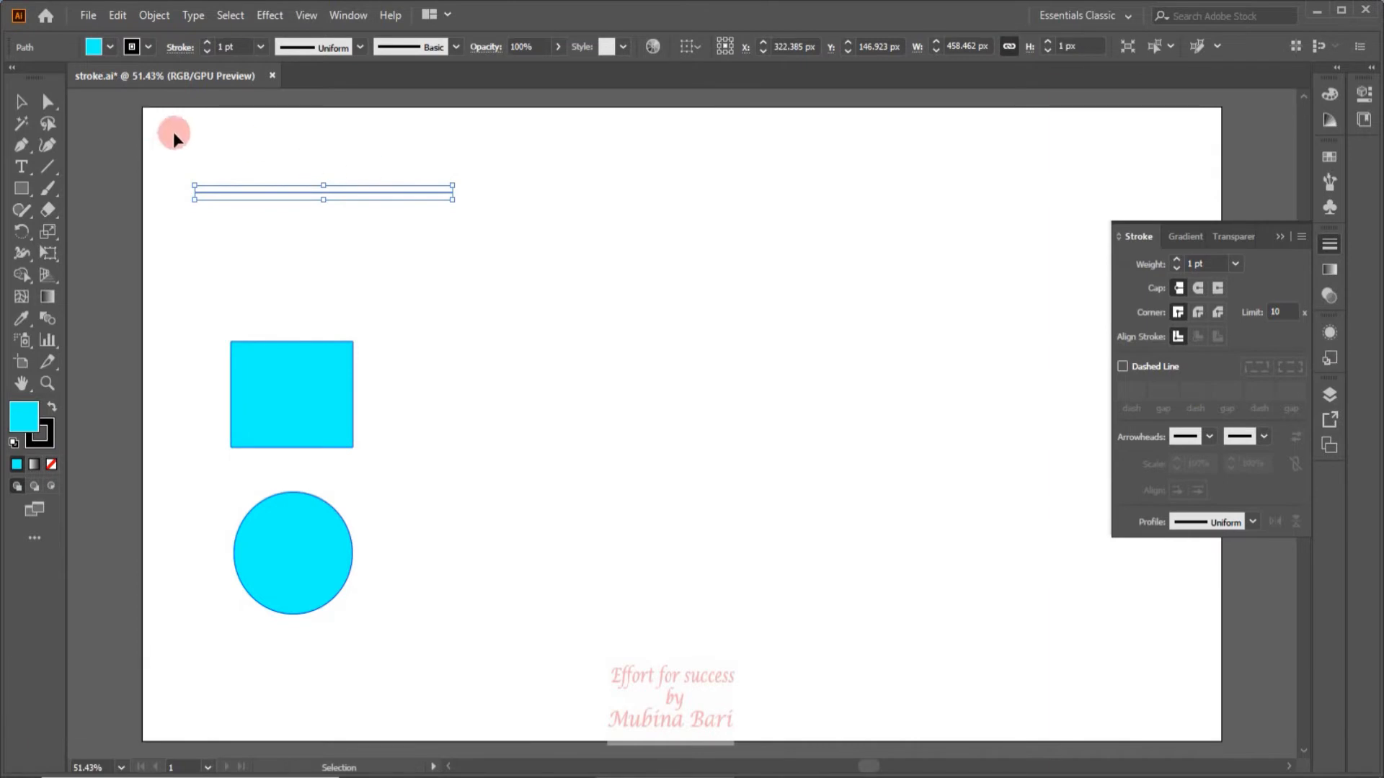
left_click(129, 52)
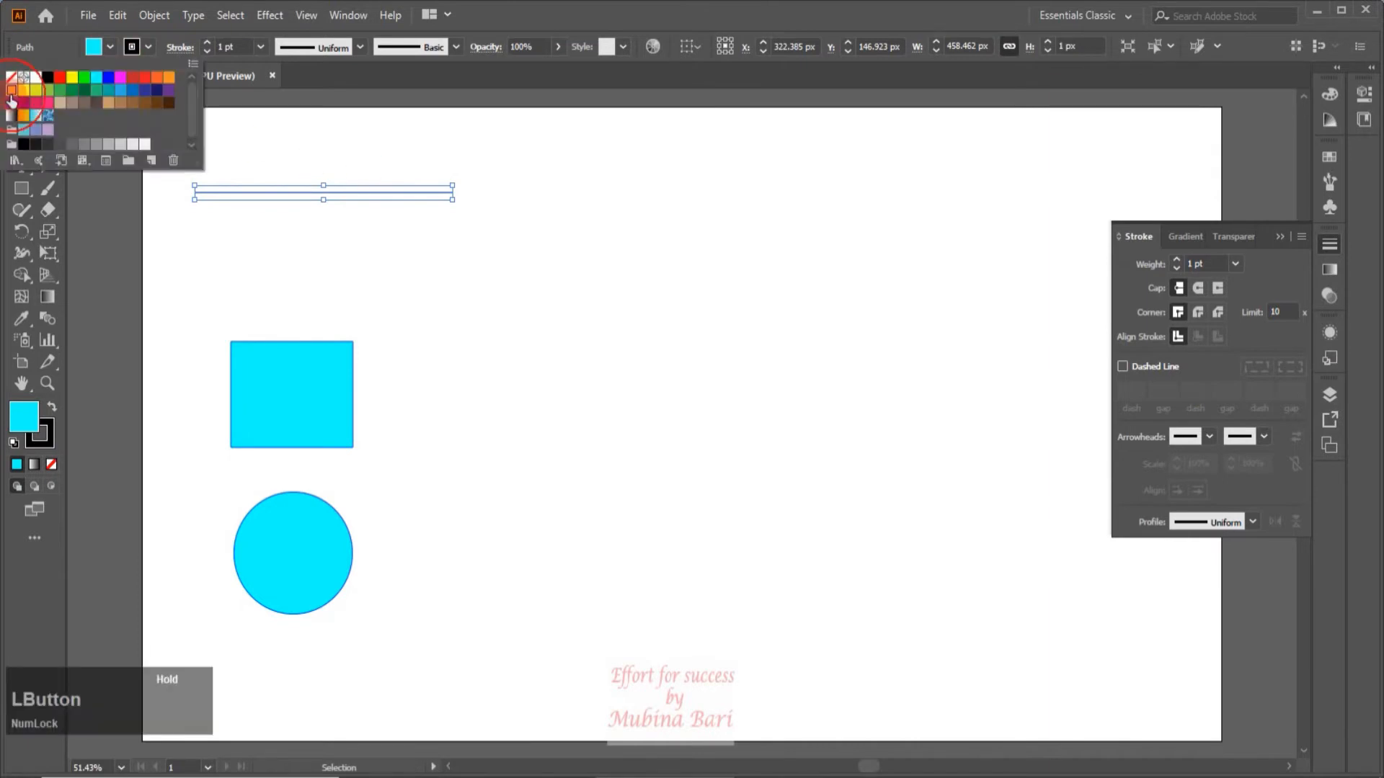
left_click(10, 92)
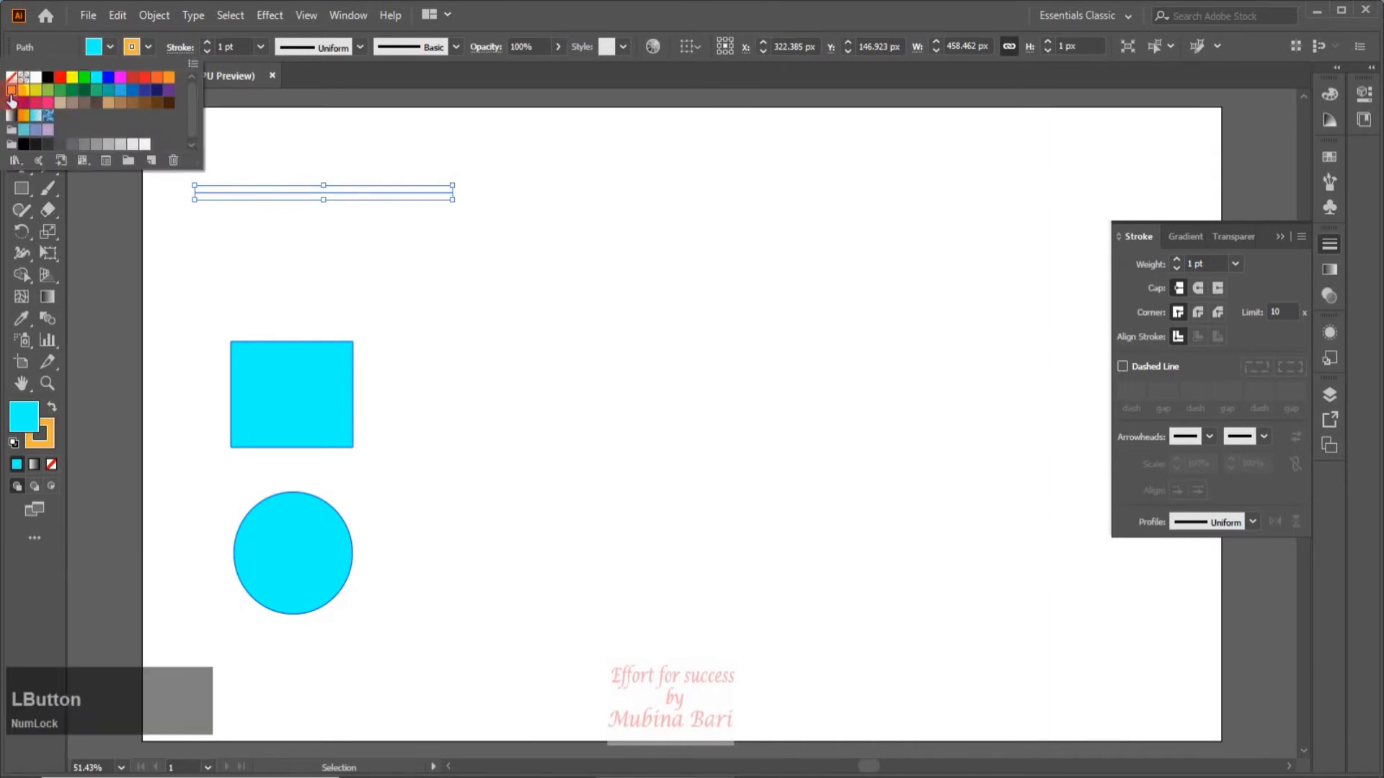
left_click(262, 48)
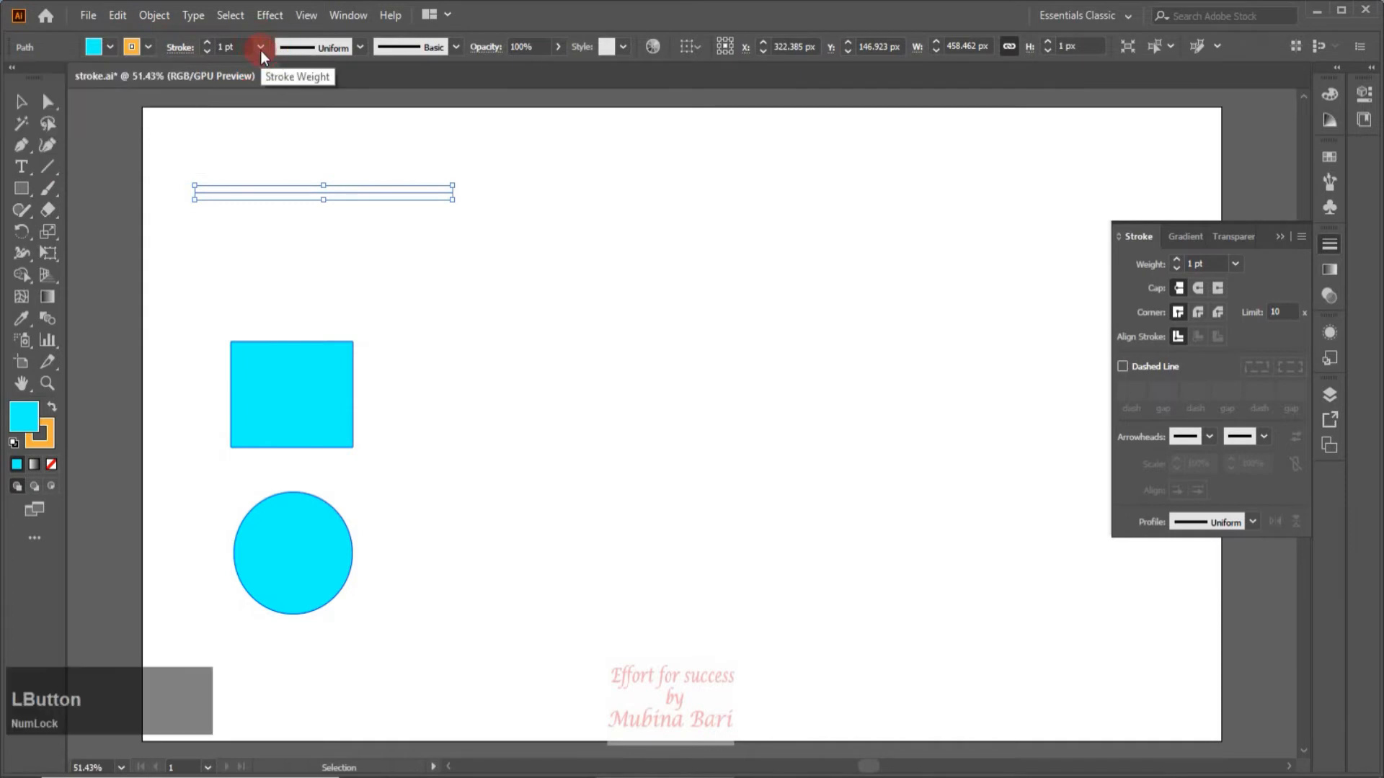
left_click(261, 49)
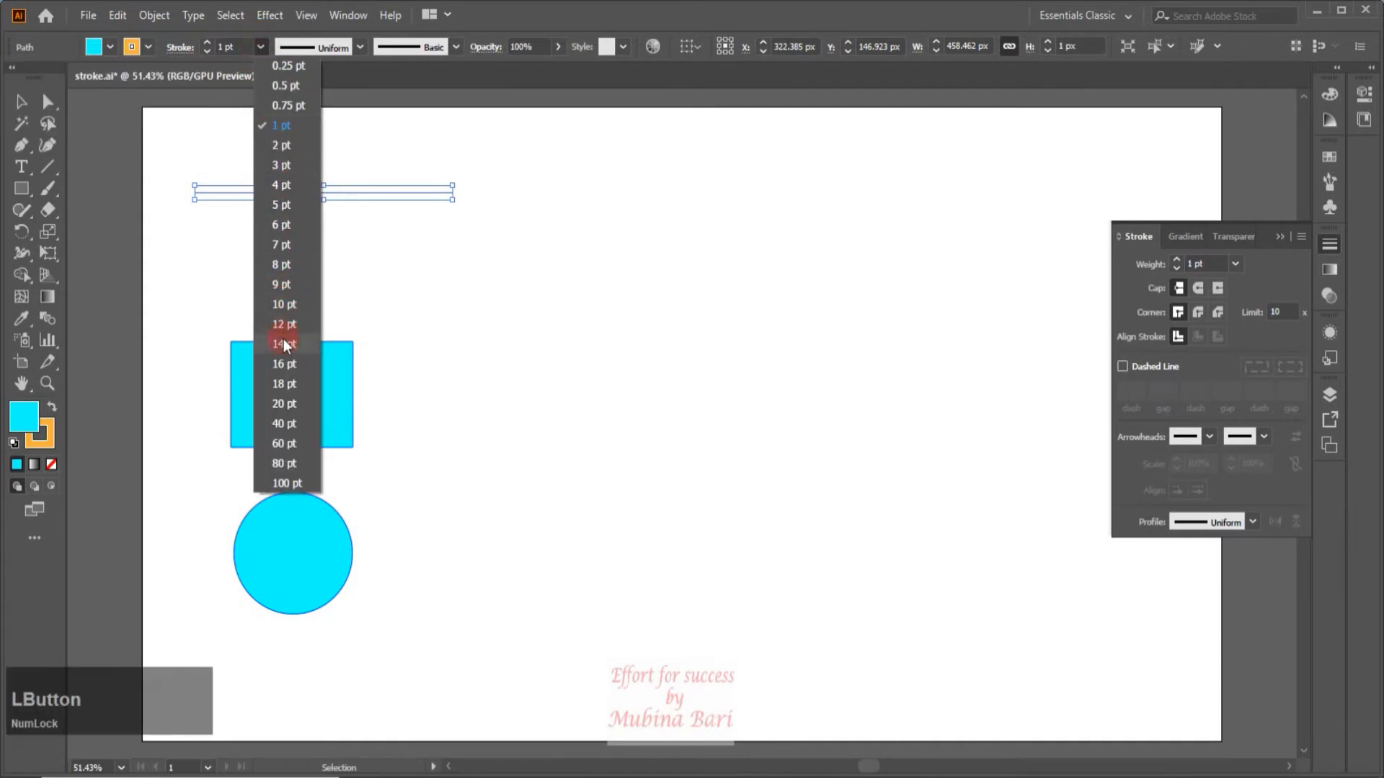
left_click(286, 364)
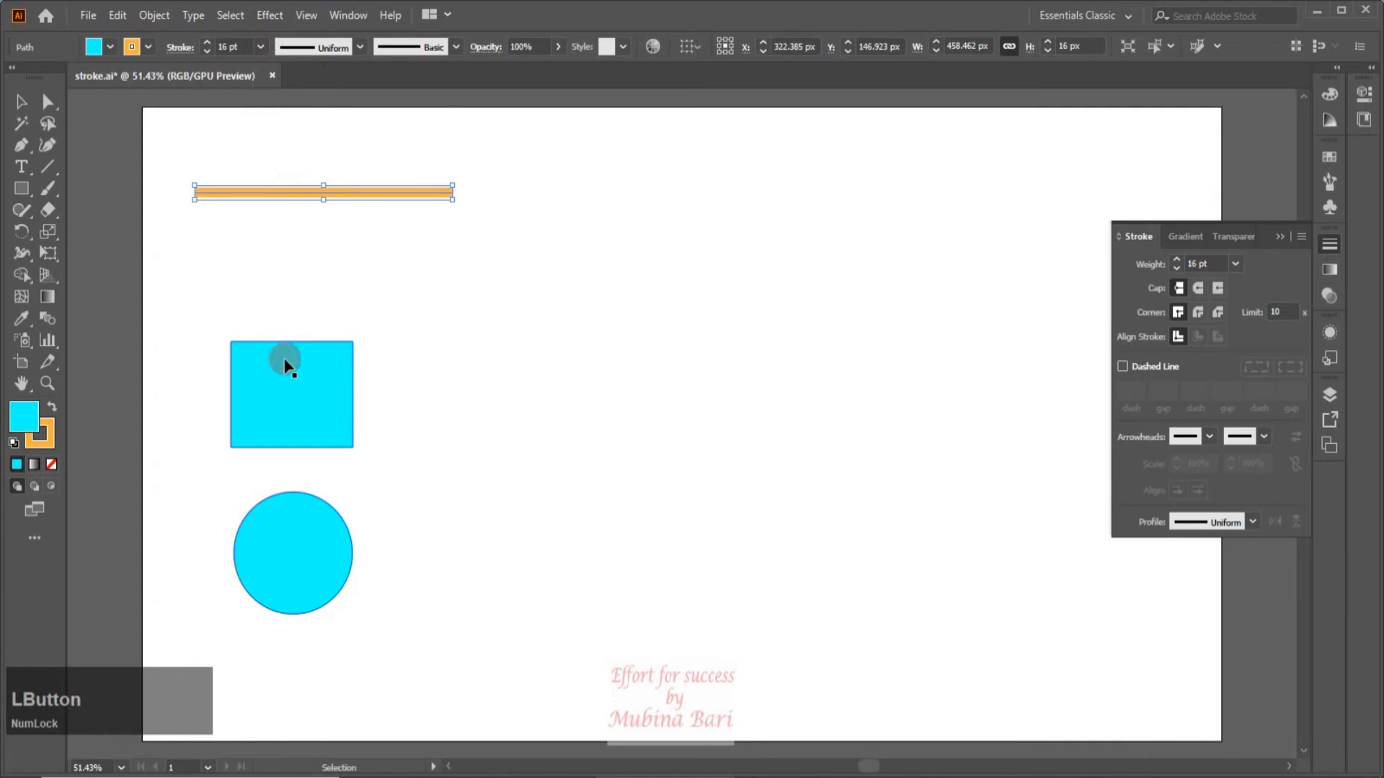
Duplicate the orange line twice downward at equal spacing to make three parallel lines.
left_click_drag(356, 195, 351, 219)
key("ctrl")
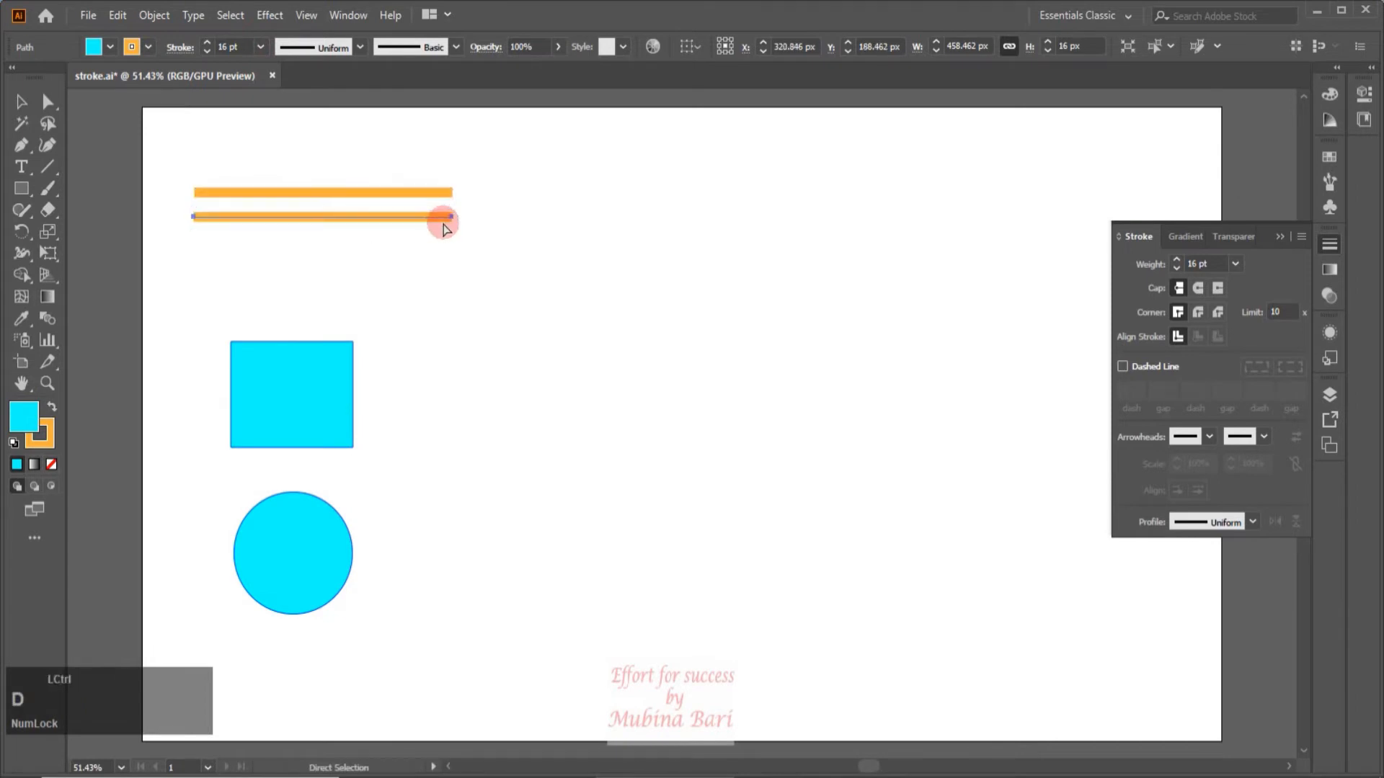
key("ctrl+d")
Place a copy of the cyan rectangle in the empty area beside the orange lines and set its stroke weight to 18 pt.
left_click_drag(275, 411, 654, 308)
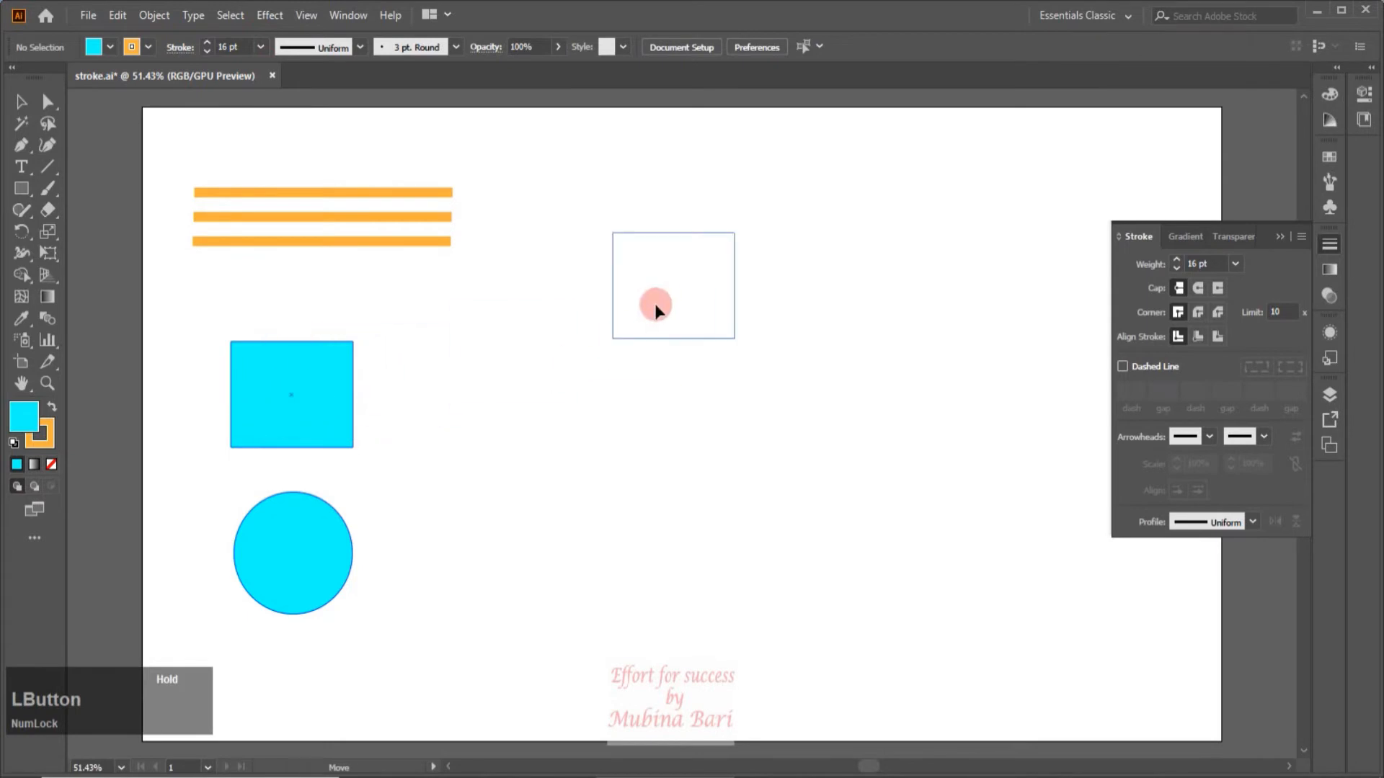
left_click_drag(655, 305, 631, 312)
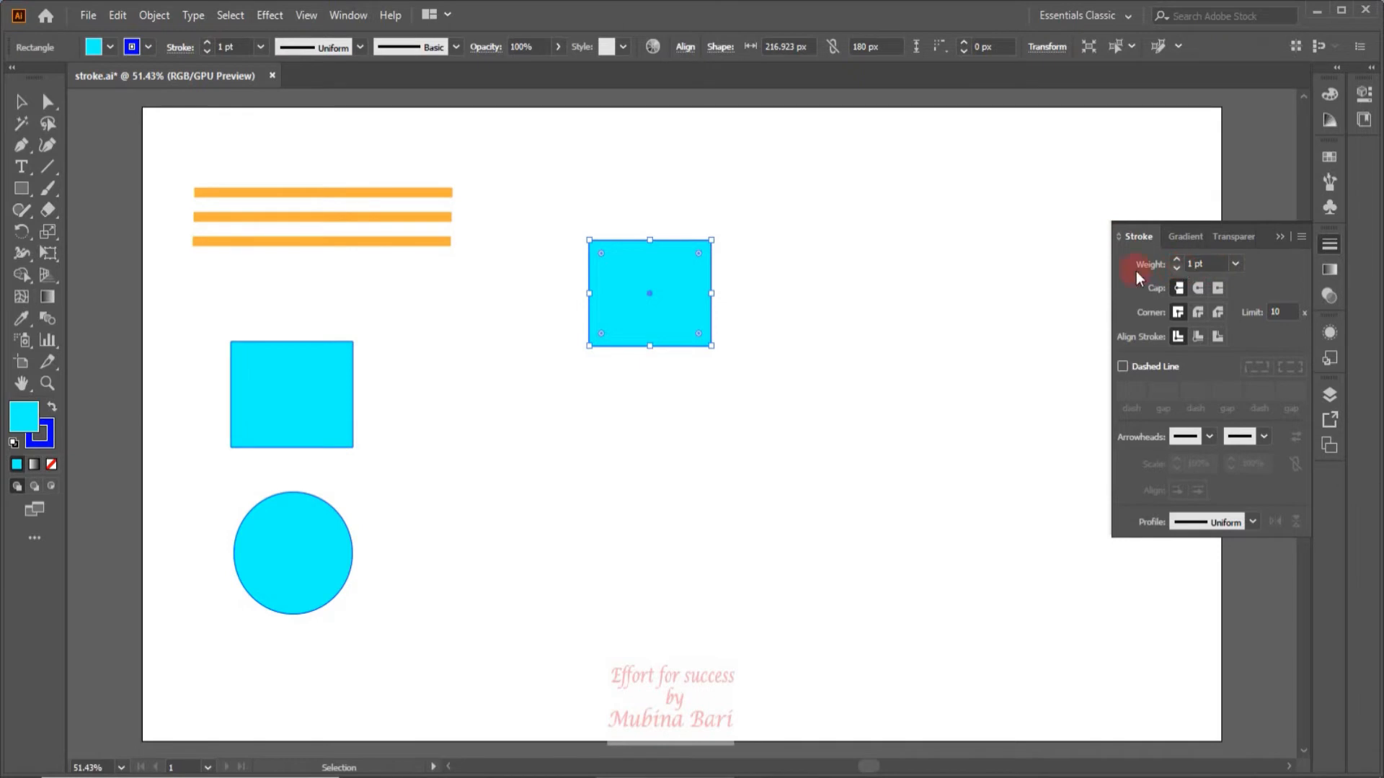
left_click(1190, 295)
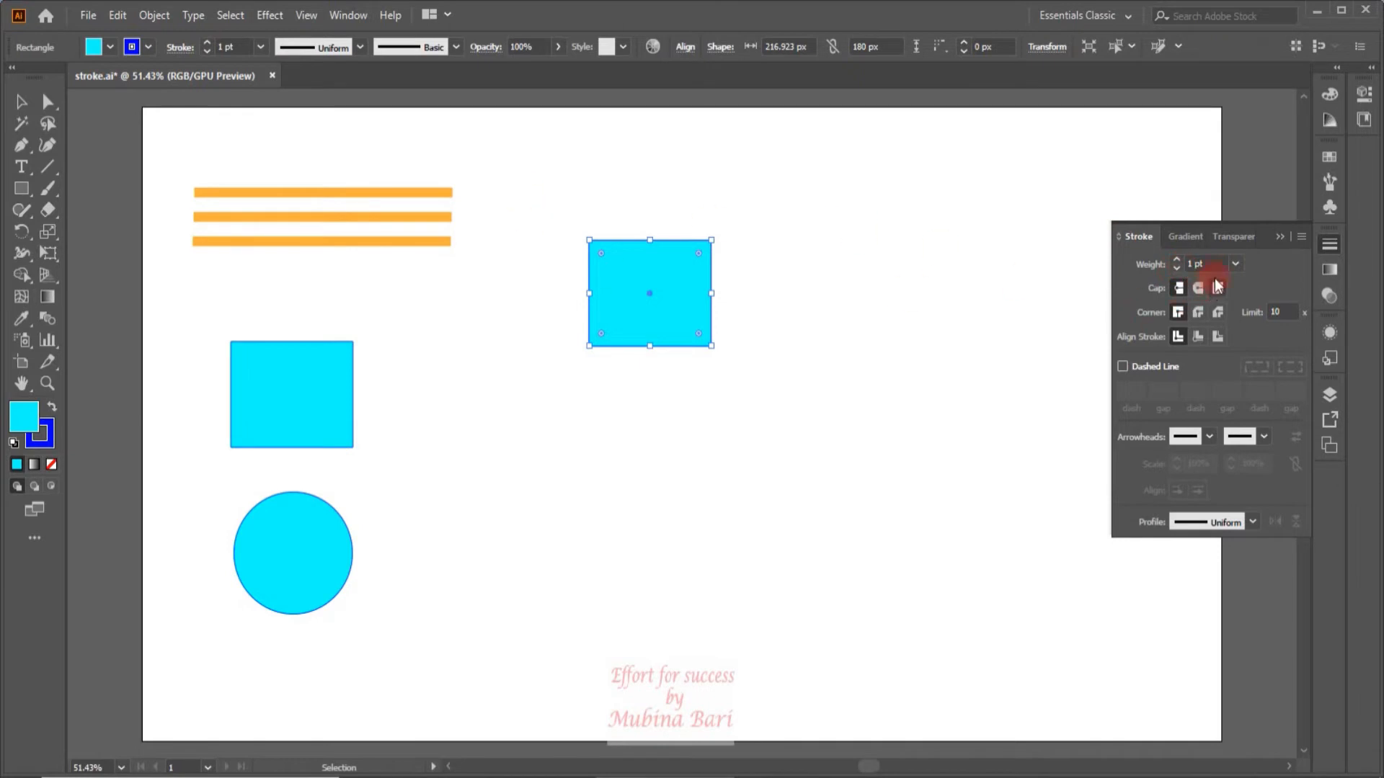
left_click(1237, 264)
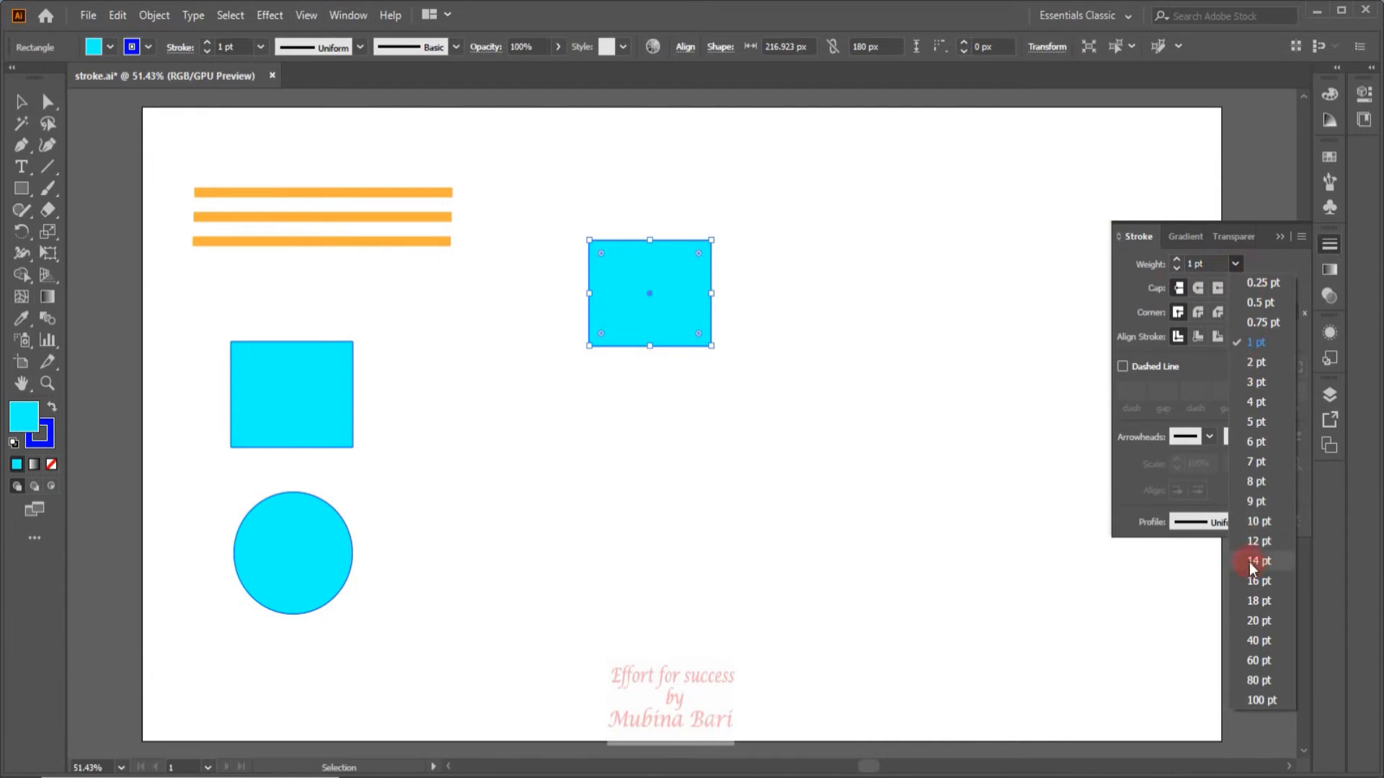
left_click(1255, 602)
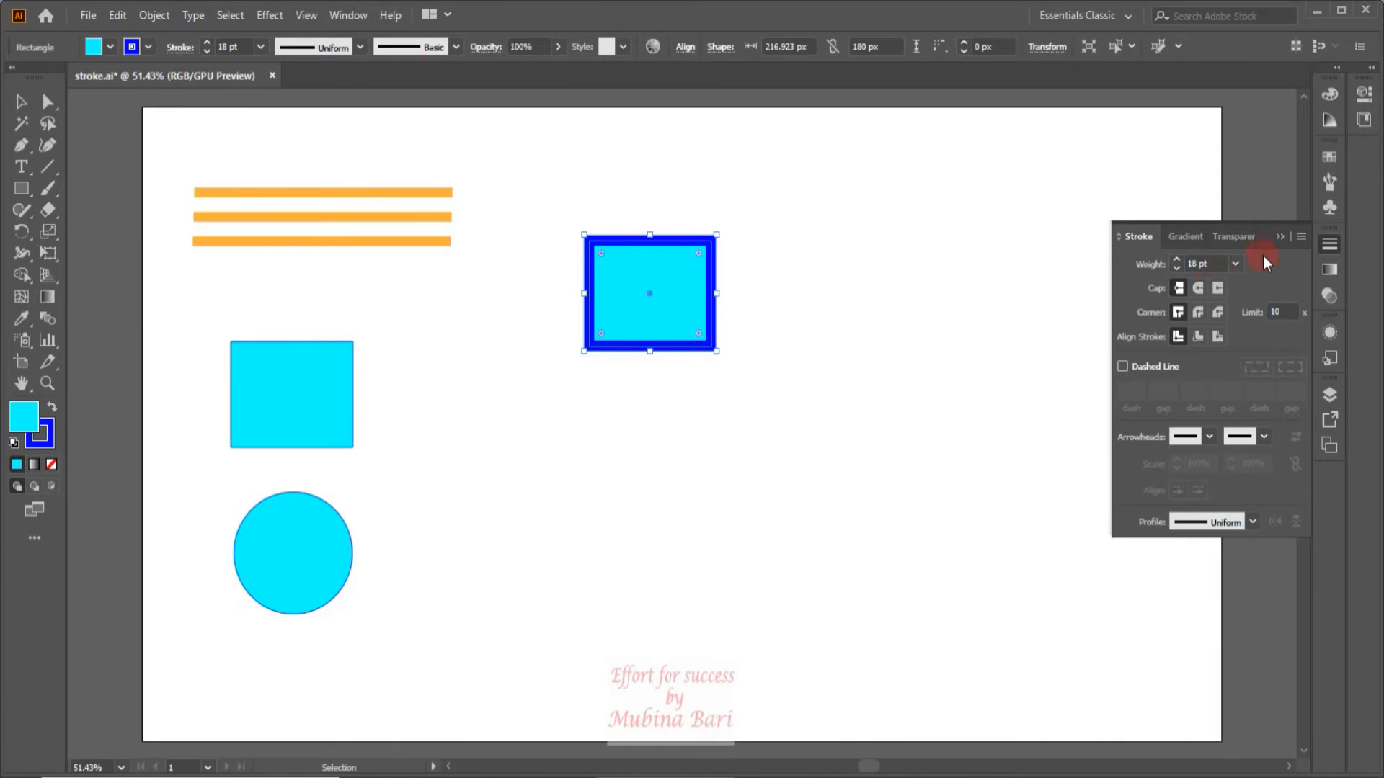
Reset the copied rectangle's stroke weight to 1 pt, then raise it in single-point increments to 11 pt.
left_click(1236, 262)
left_click(1248, 343)
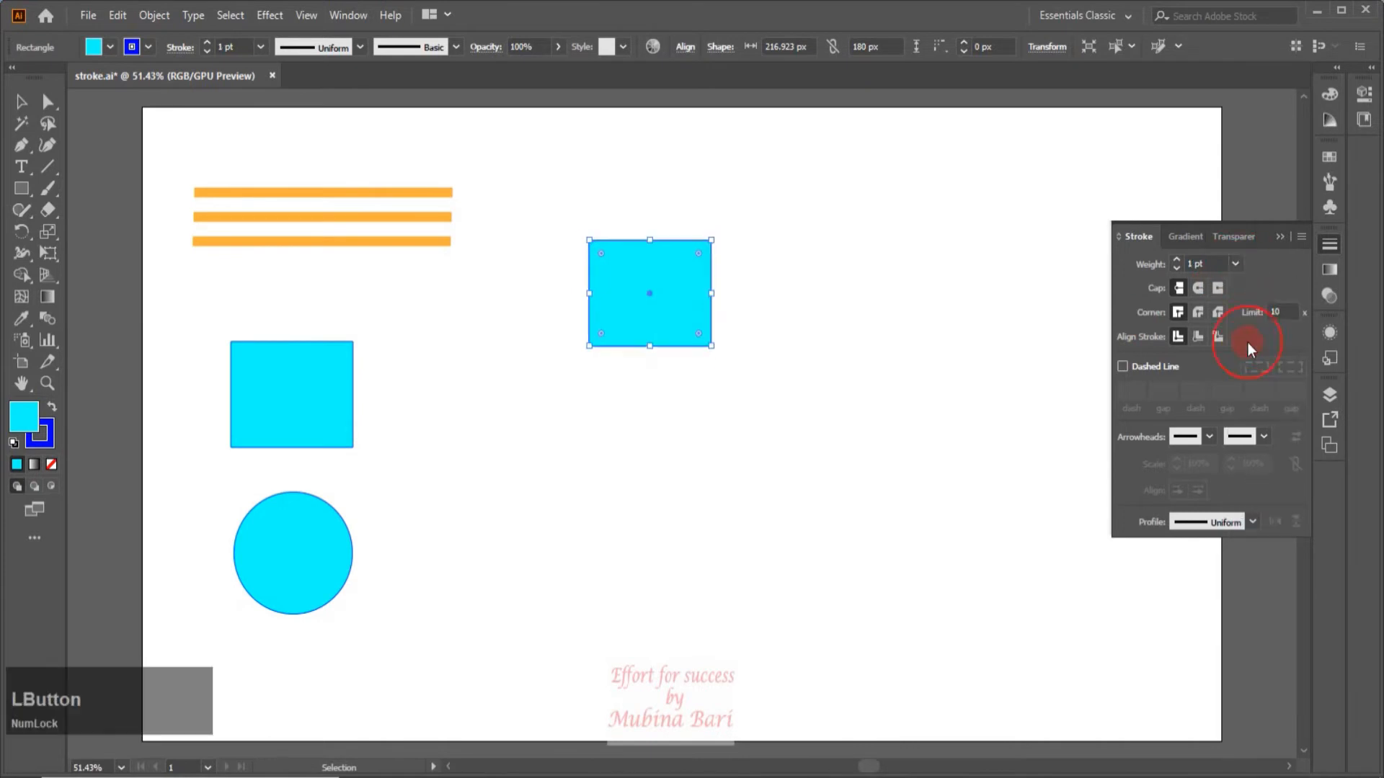
left_click(1178, 261)
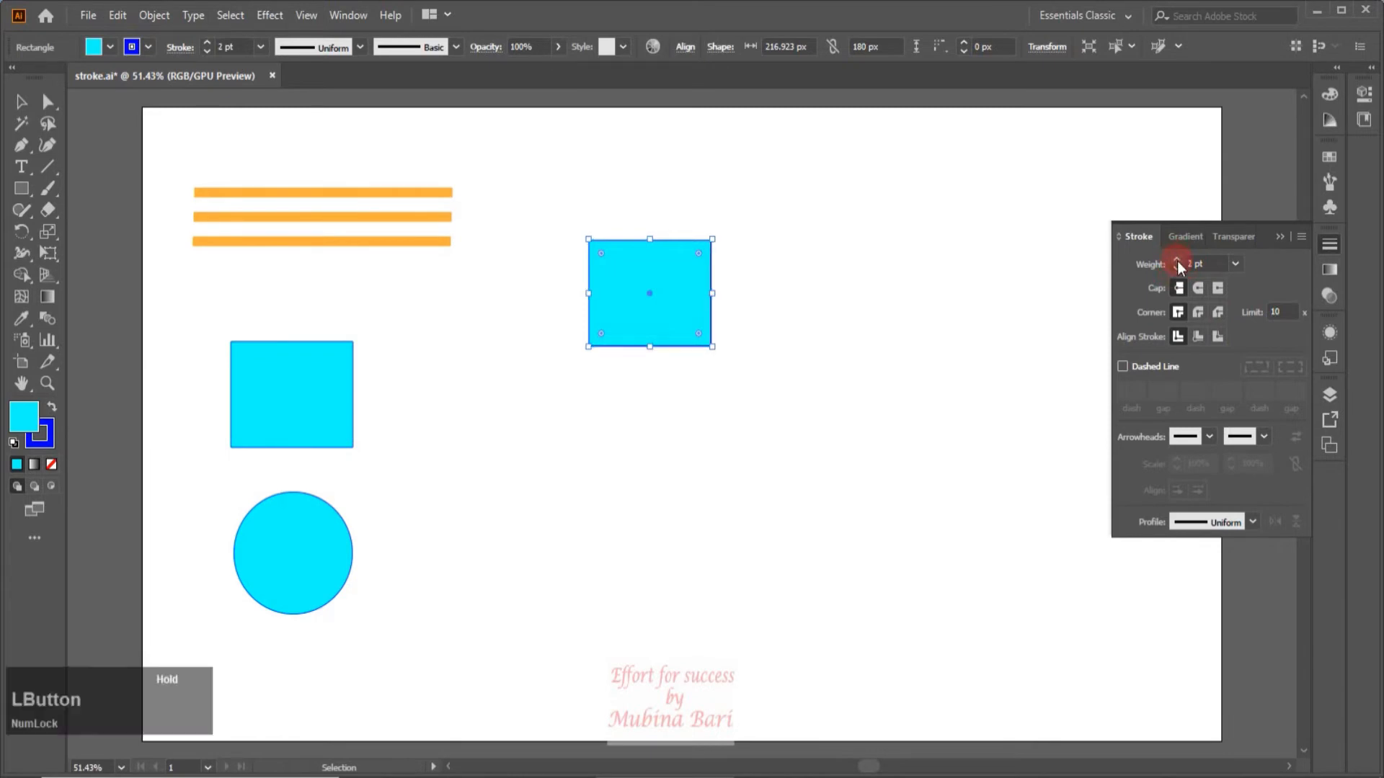
left_click(1178, 261)
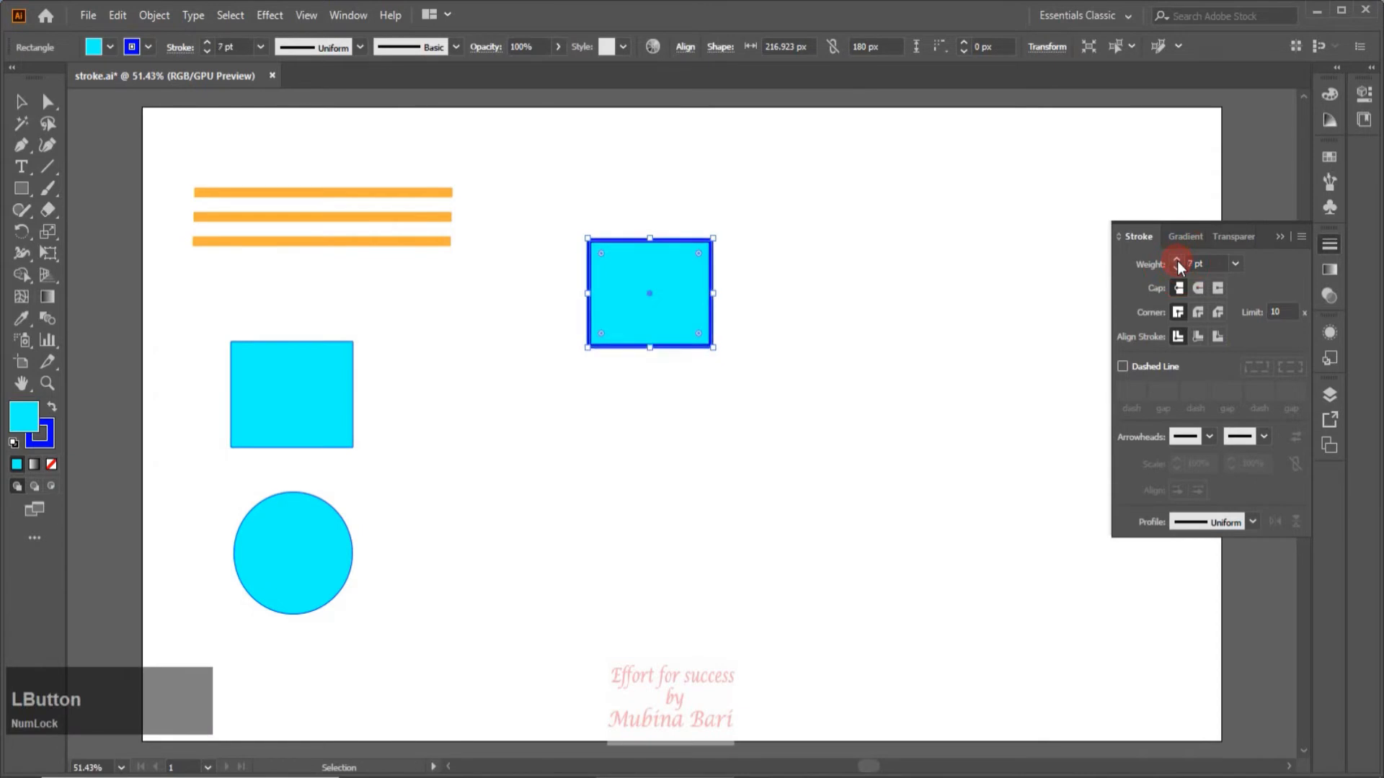
left_click(1178, 261)
left_click(1178, 261)
left_click(1178, 261)
left_click(1178, 261)
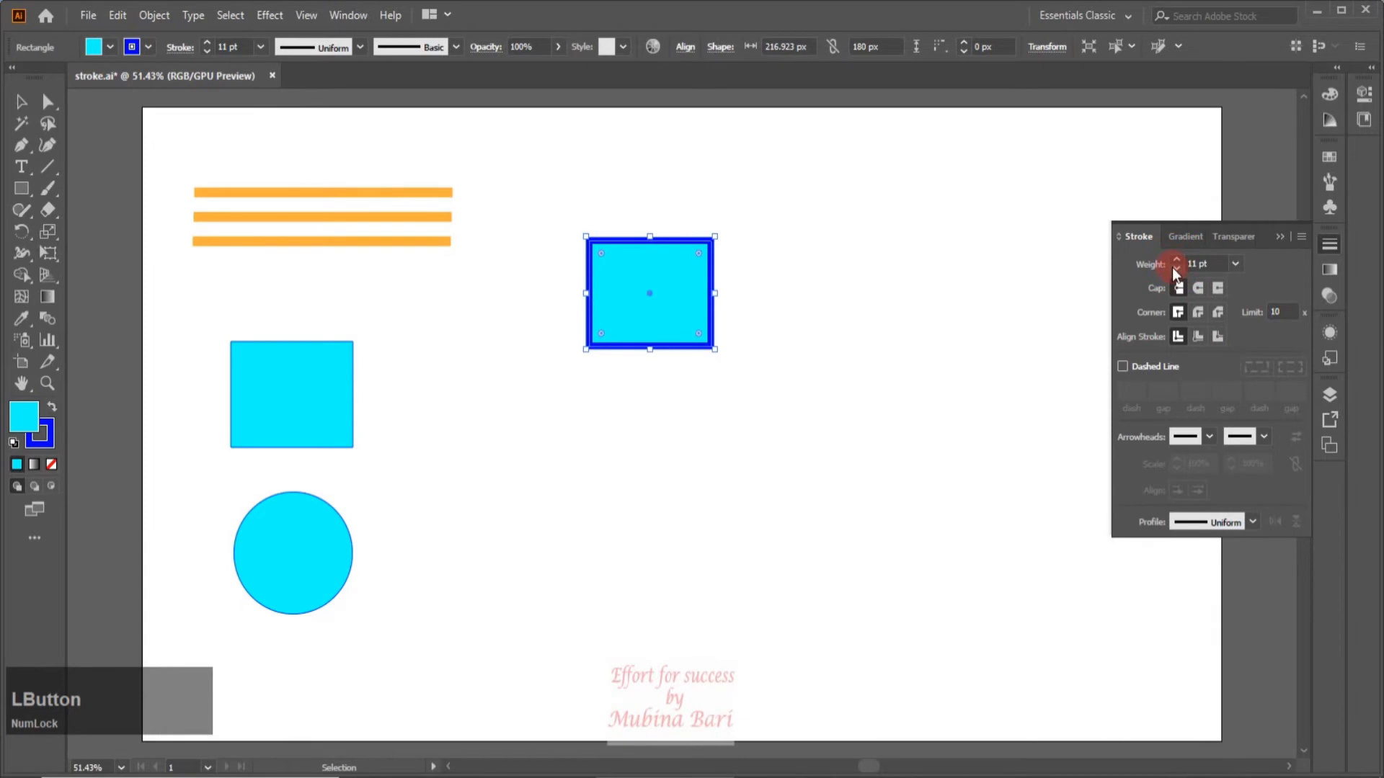
Lower the copied rectangle's stroke weight in single-point increments to 1 pt.
left_click(1173, 268)
left_click(1173, 268)
left_click(1173, 268)
left_click(1173, 268)
left_click(1172, 268)
left_click(1173, 268)
left_click(1173, 268)
left_click(1173, 268)
left_click(1173, 266)
left_click(1172, 267)
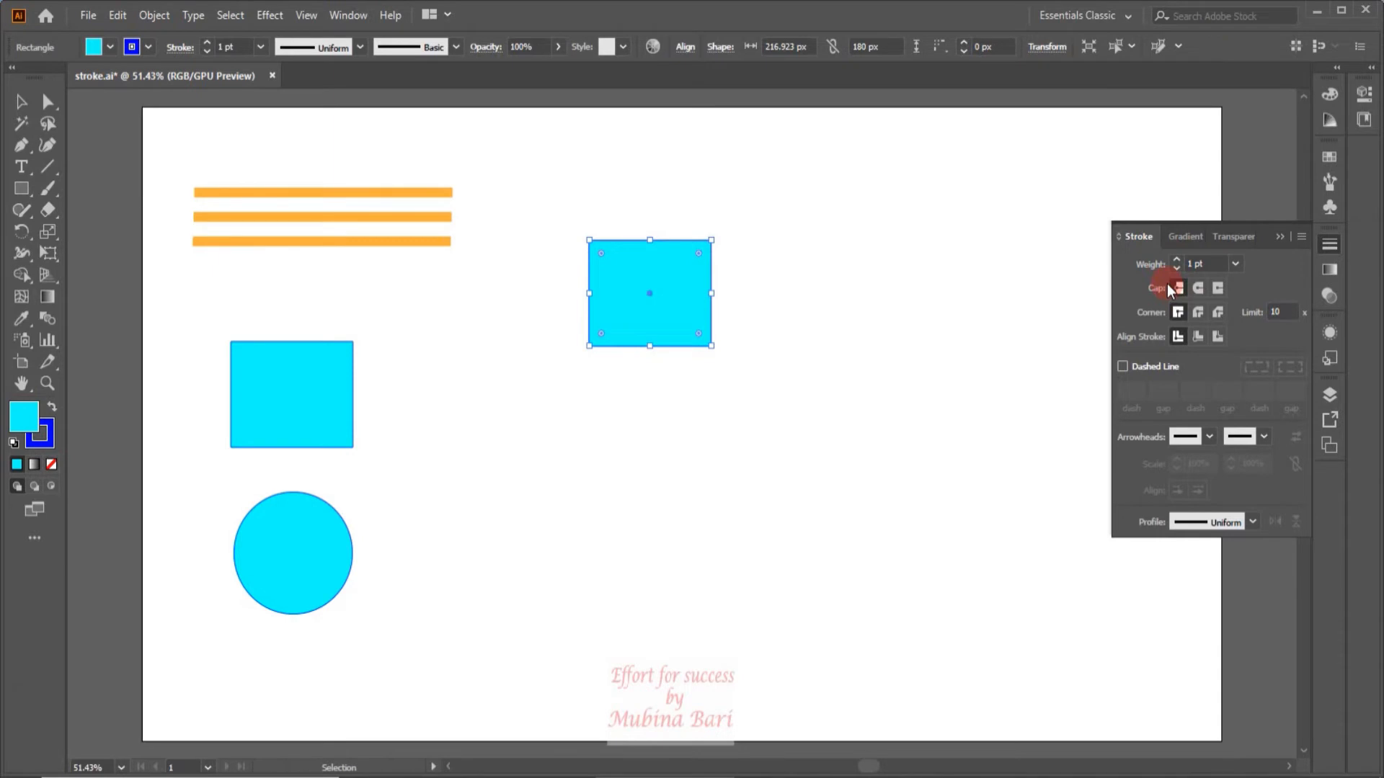
Raise the copied rectangle's stroke weight in 10 pt increments to 30 pt, then bring it down to 10 pt.
key("shift")
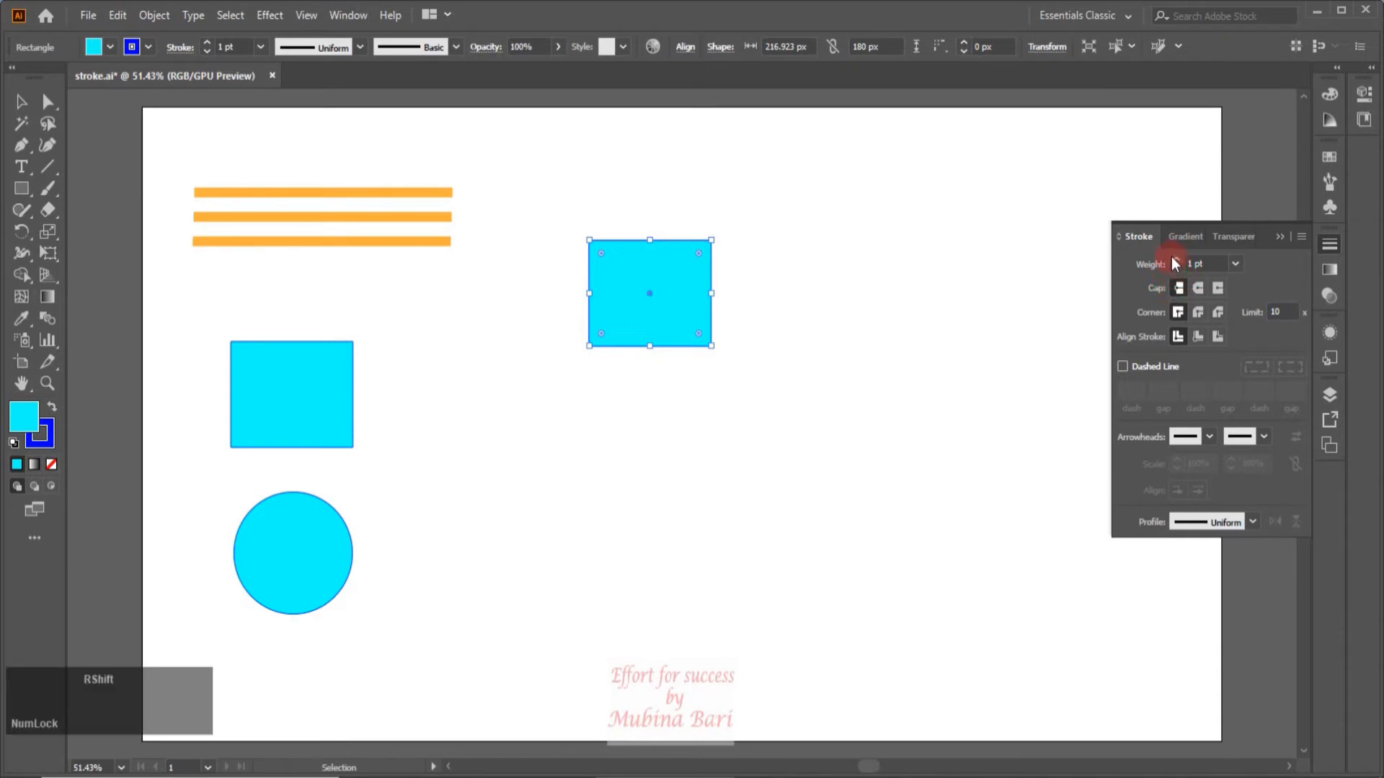
left_click(1178, 259, "shift")
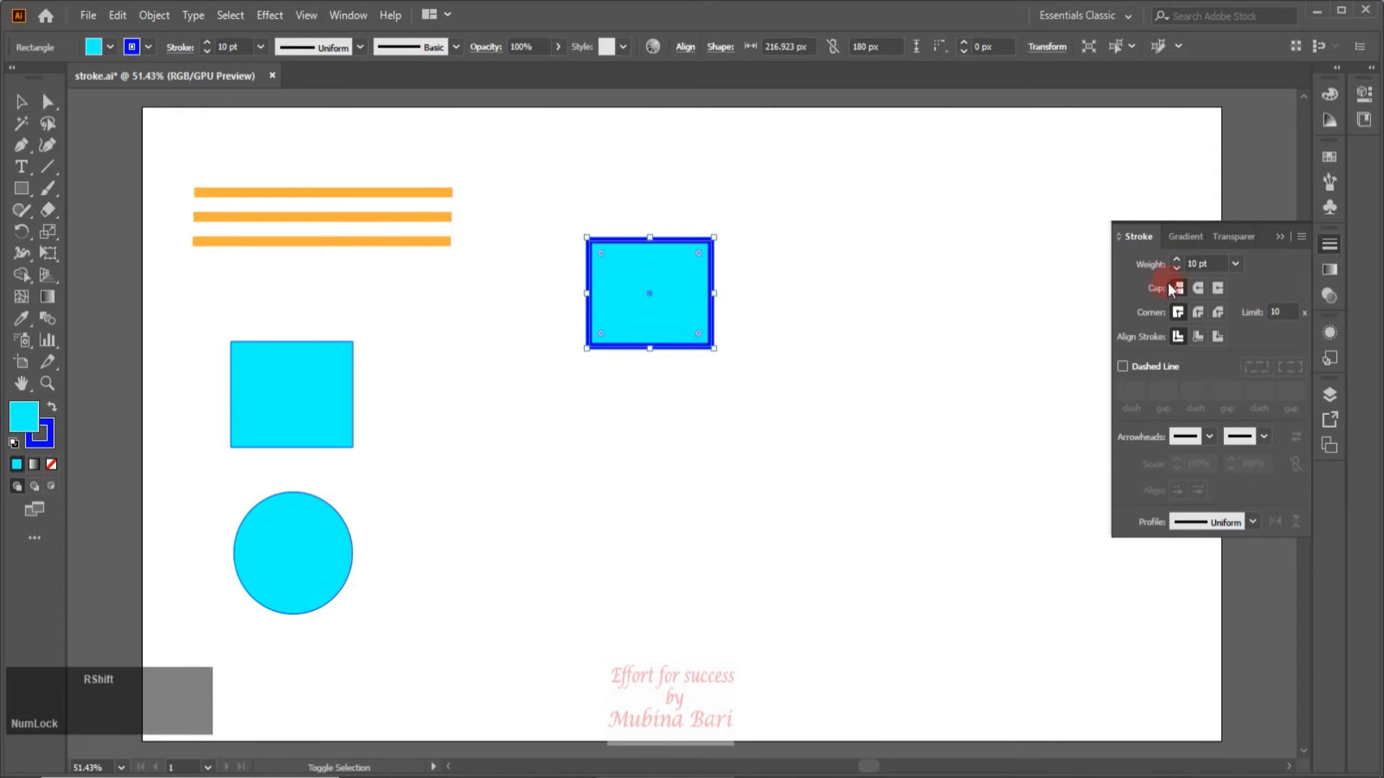
left_click(1176, 261, "shift")
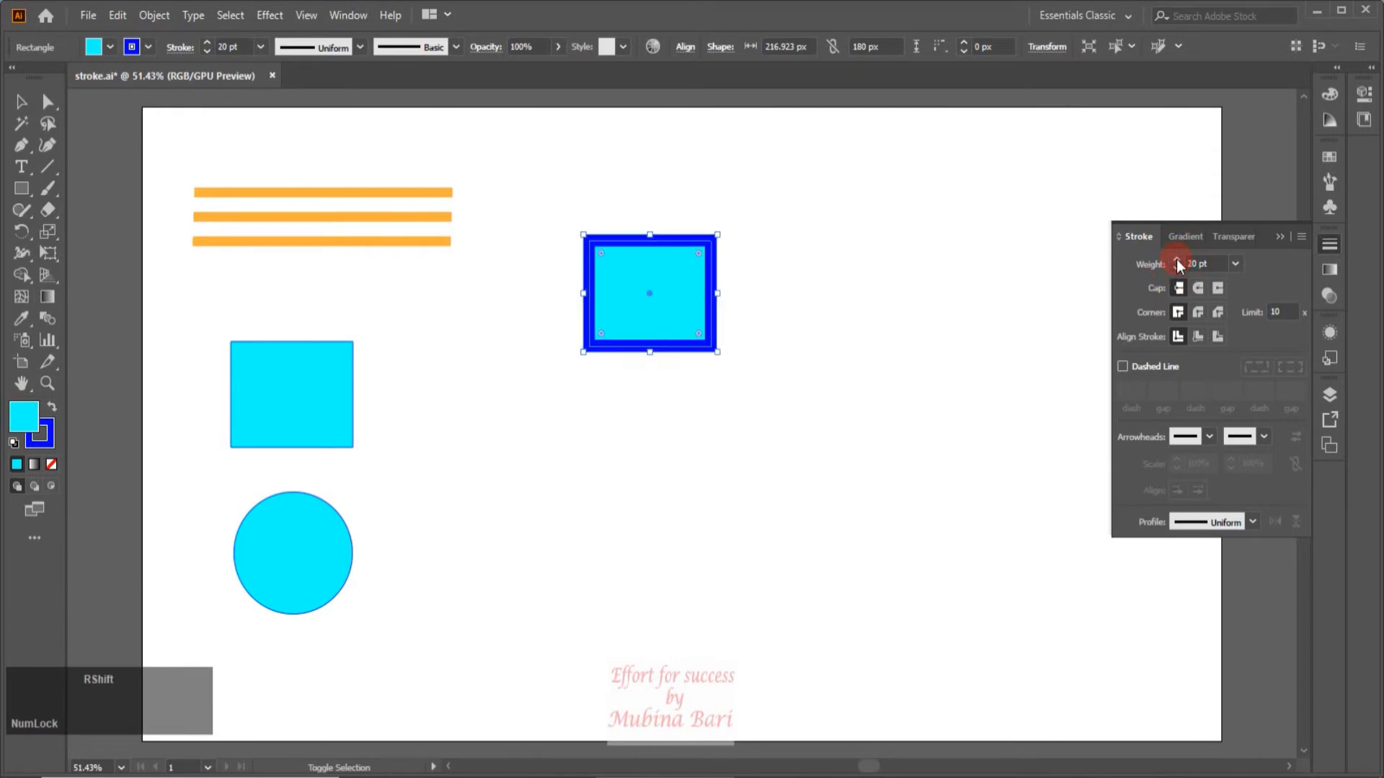
left_click(1177, 261, "shift")
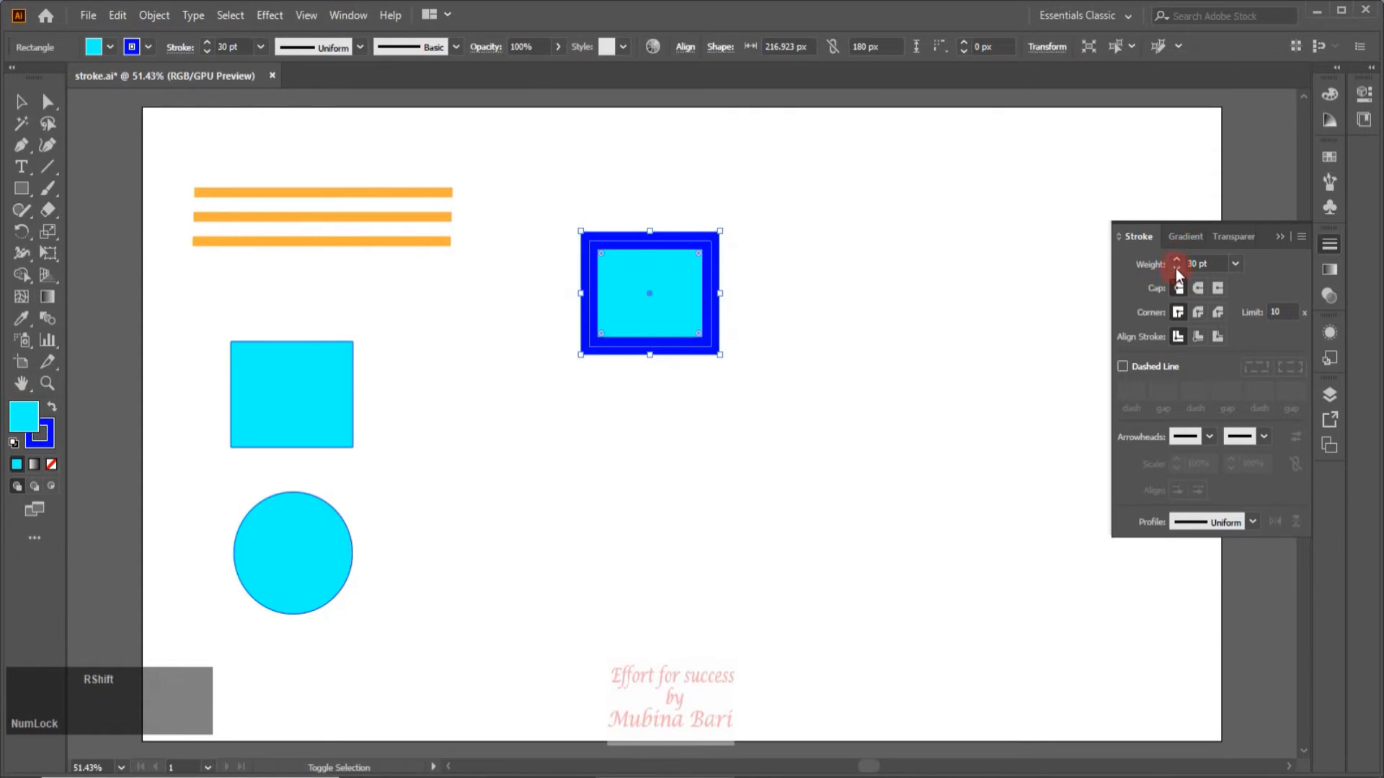
left_click(1176, 268, "shift")
left_click(1176, 268, "shift")
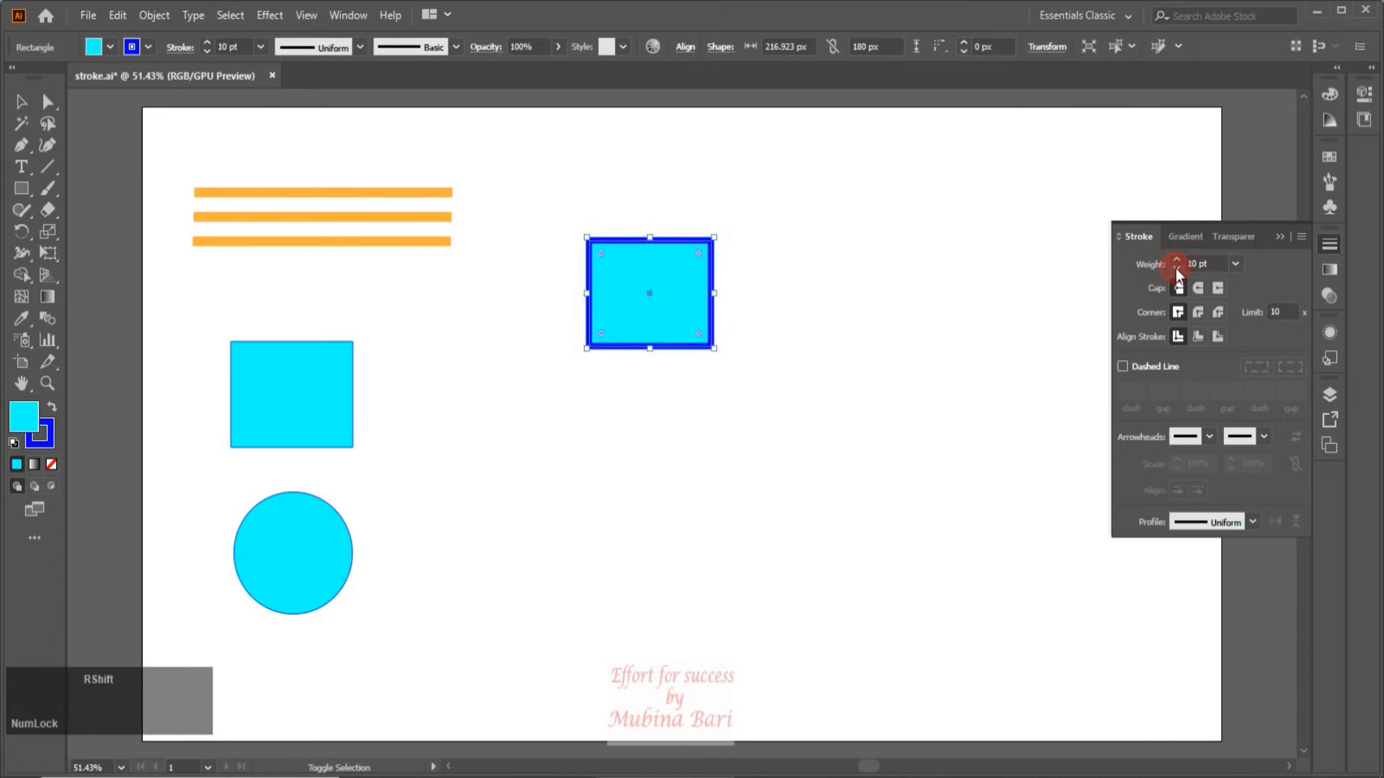
Delete the copied rectangle with the thick blue outline.
left_click(1203, 263)
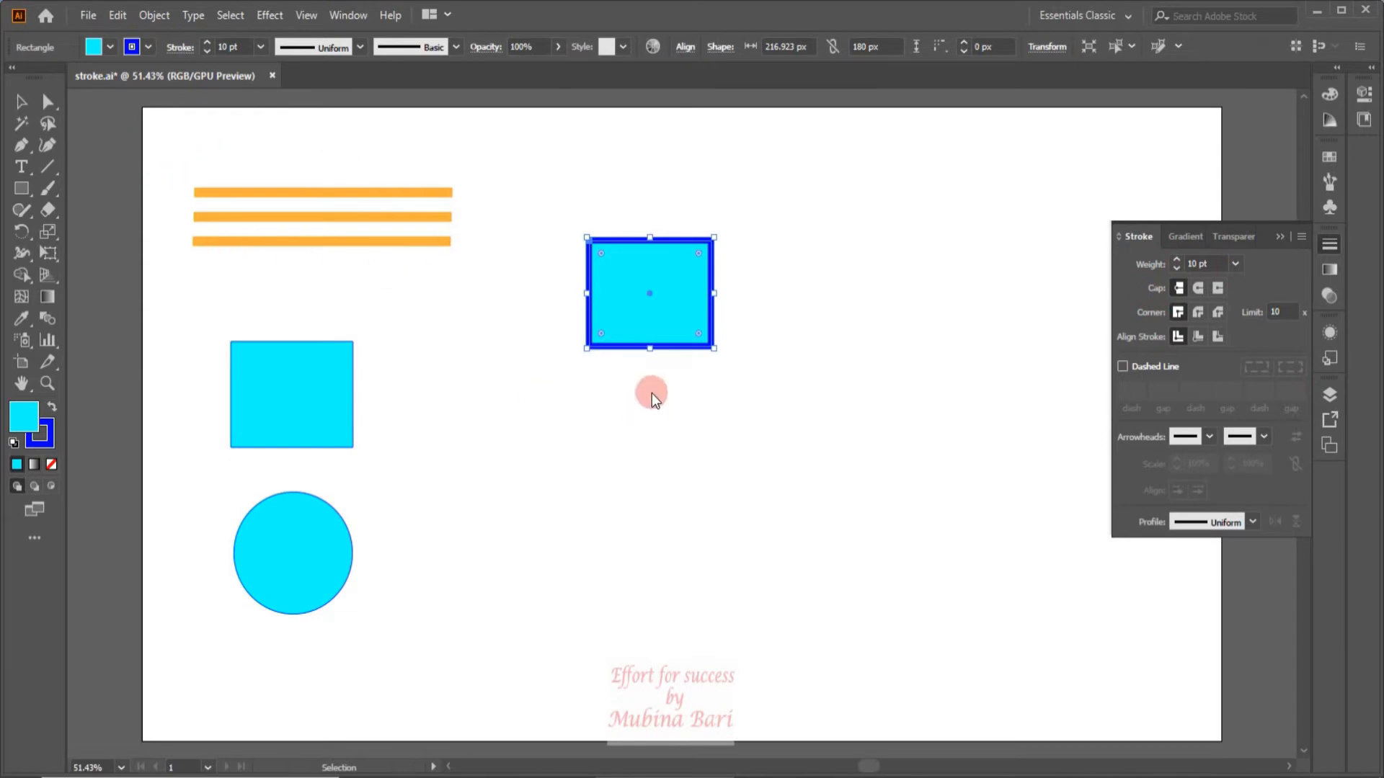
left_click(678, 343)
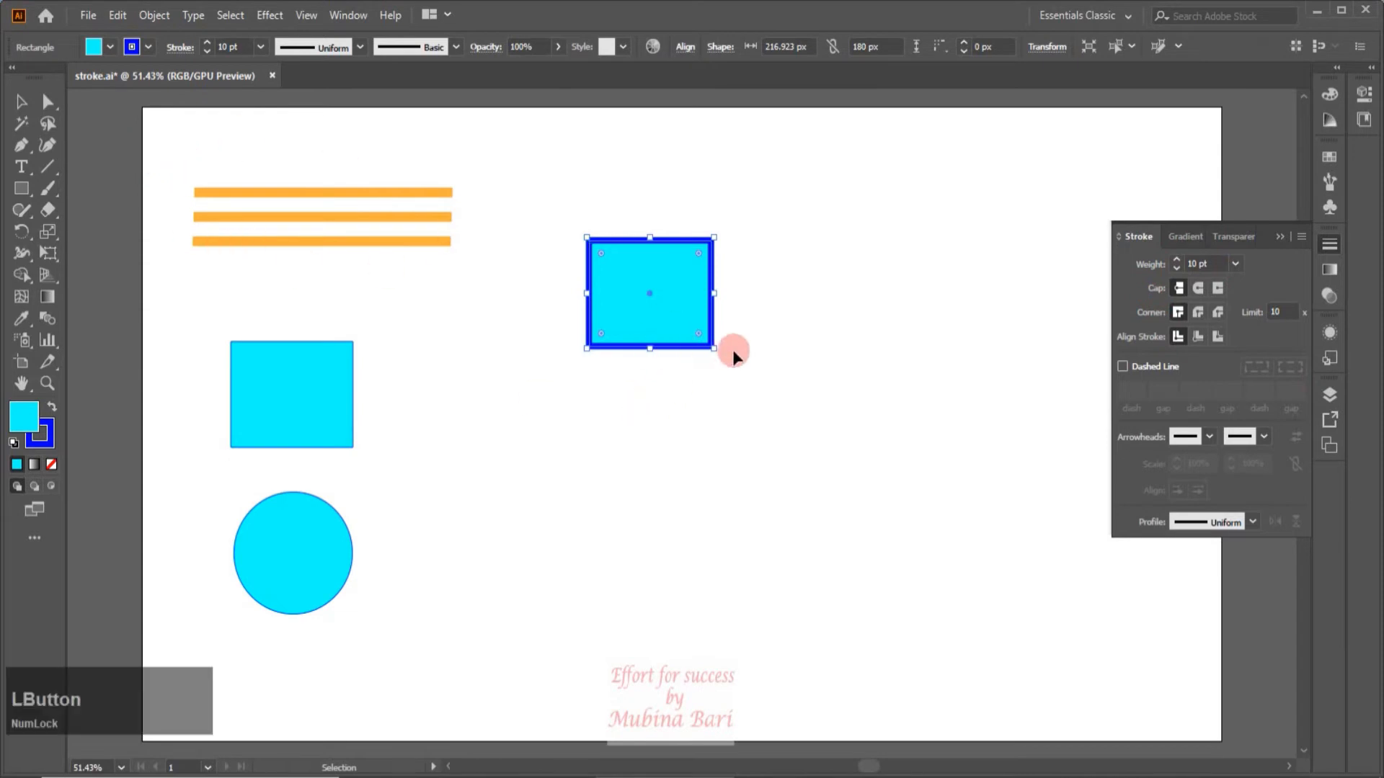
key("Delete")
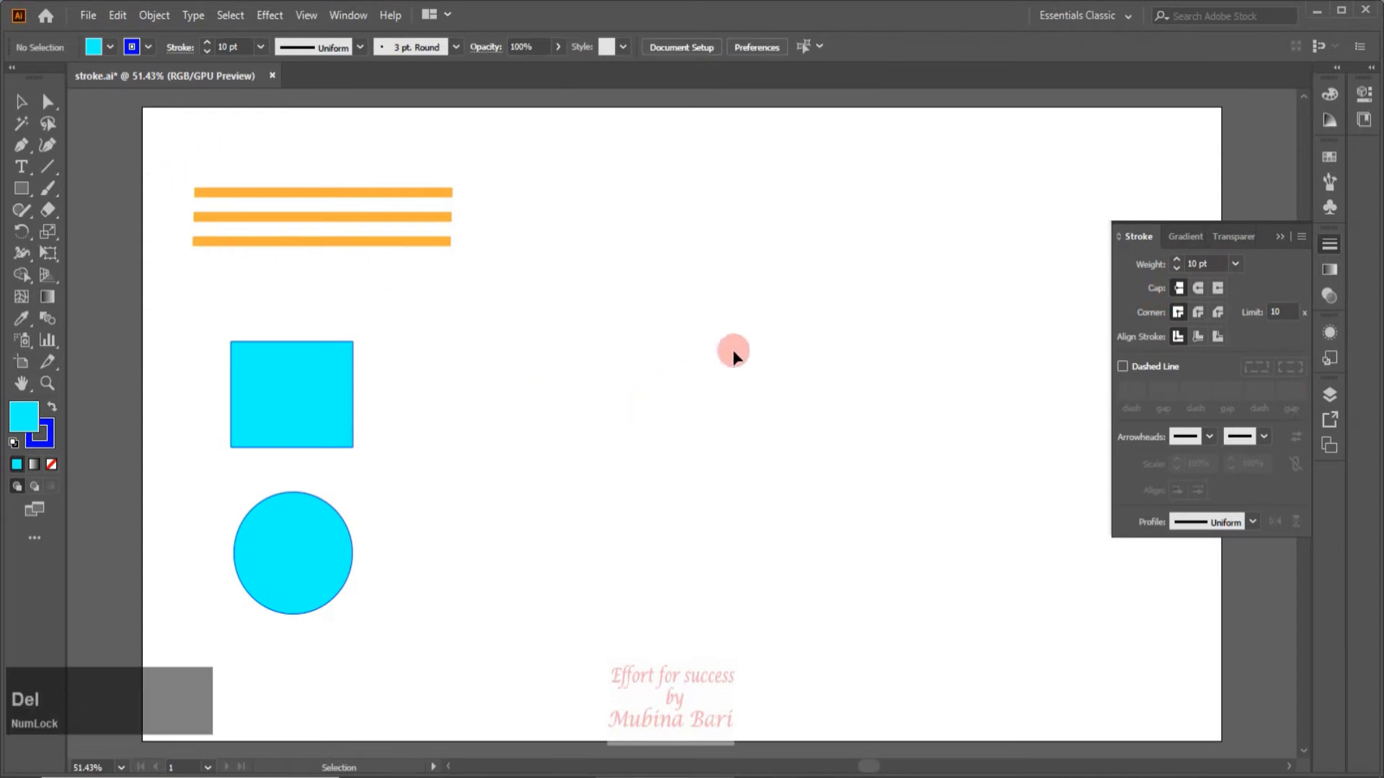
Apply a projecting cap to the middle of the three orange lines.
left_click(46, 382)
left_click_drag(184, 177, 415, 367)
left_click(21, 101)
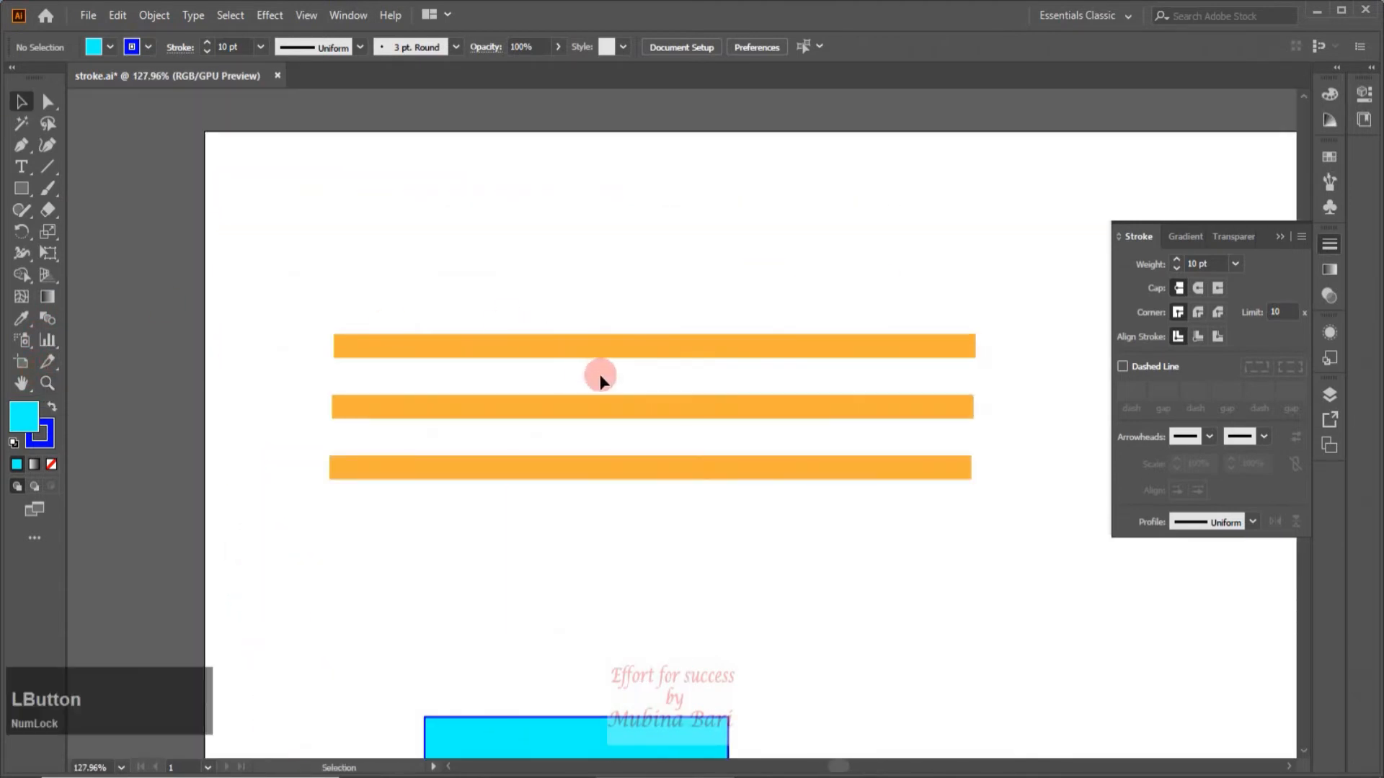
left_click(678, 350)
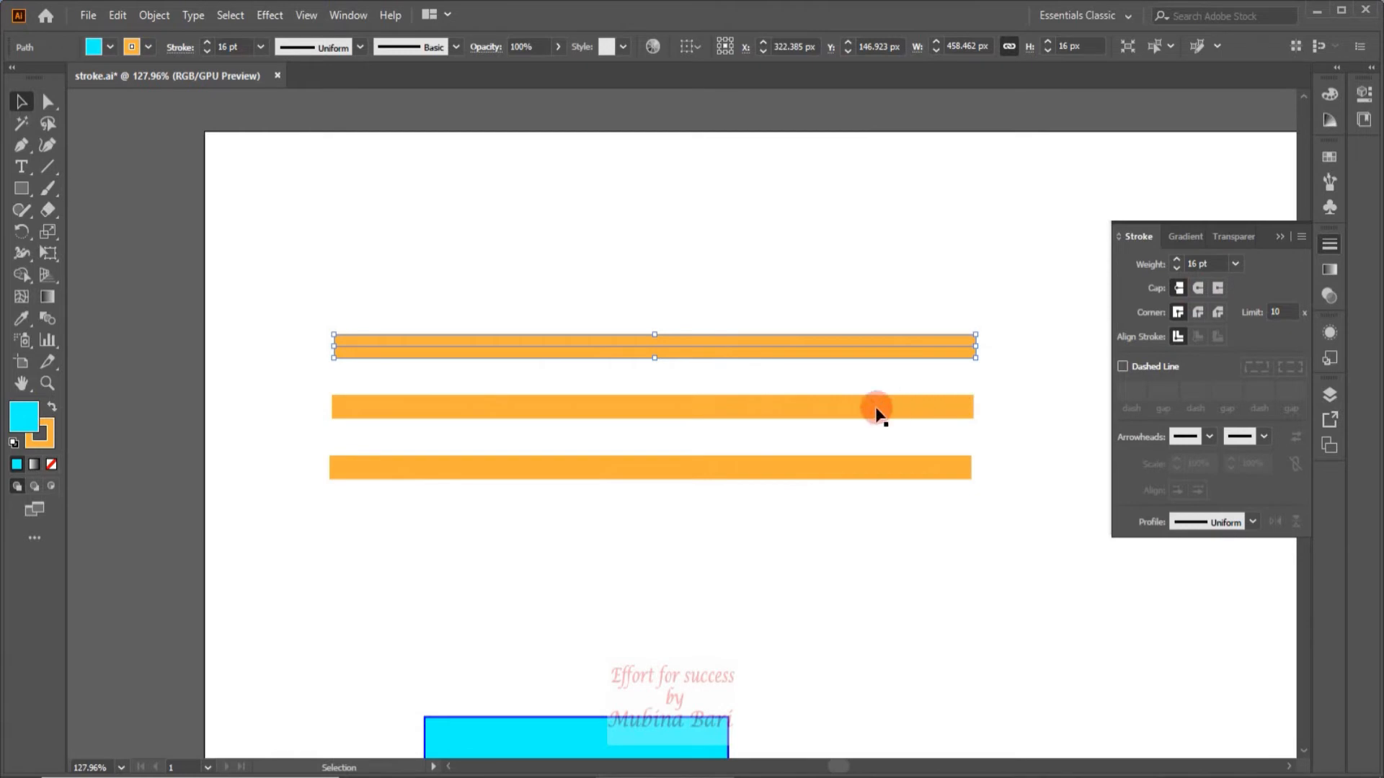
left_click(638, 411)
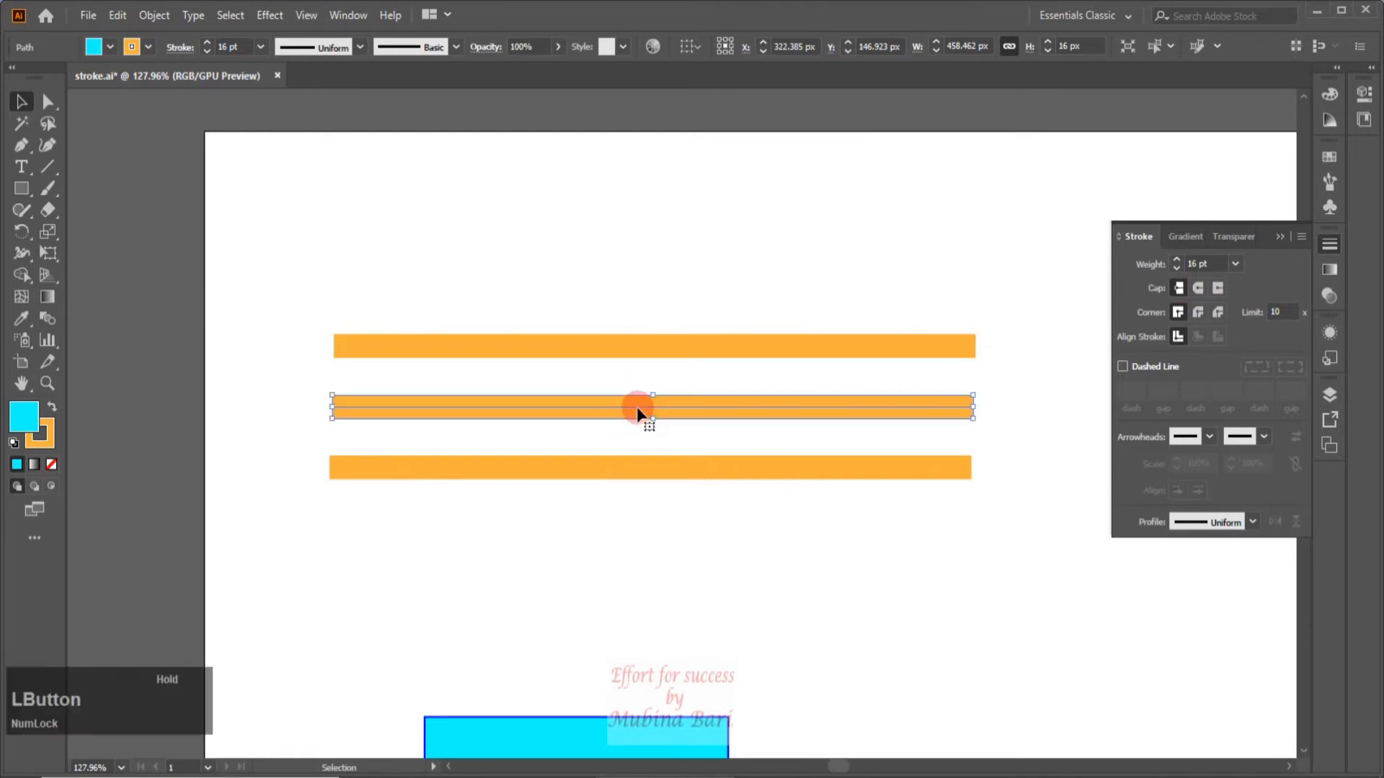
left_click(1216, 289)
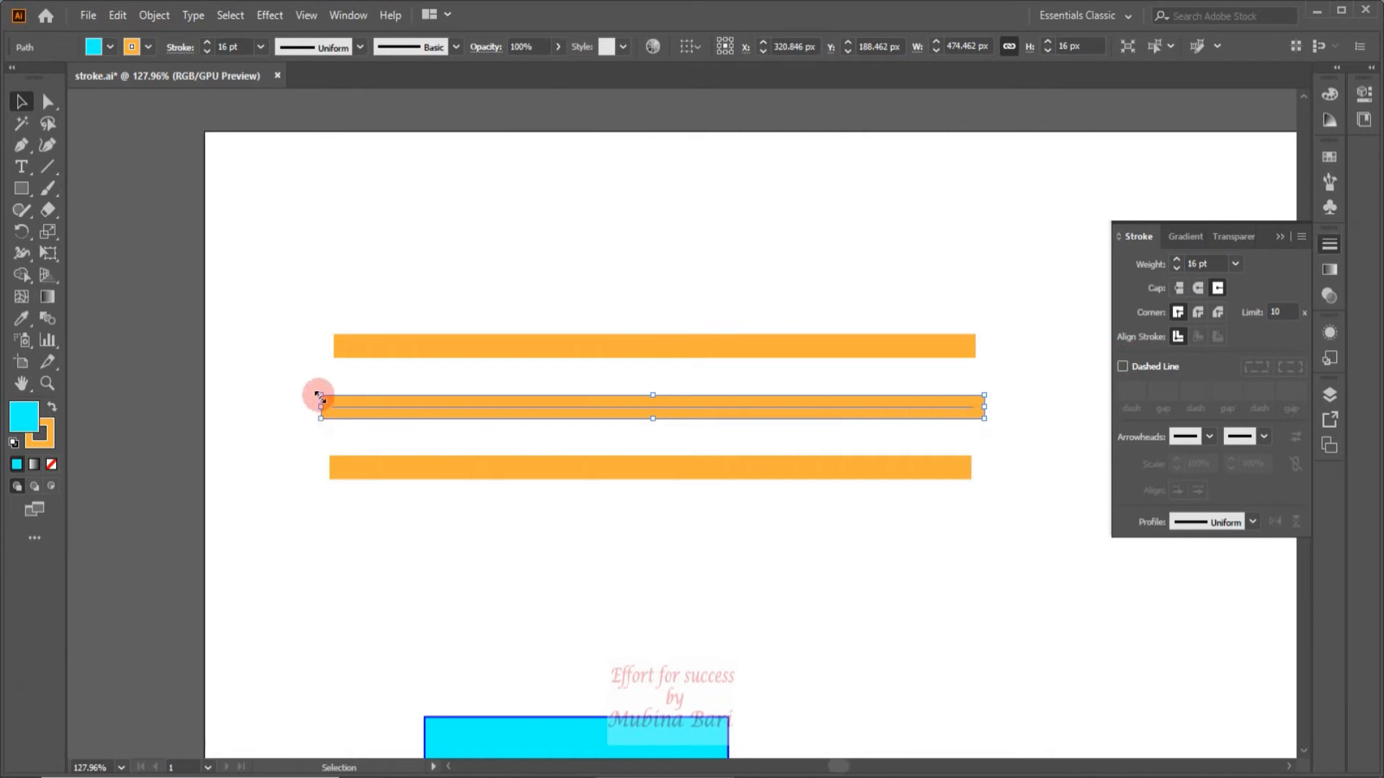
Apply a round cap to the lowest orange line and deselect it.
left_click(375, 497)
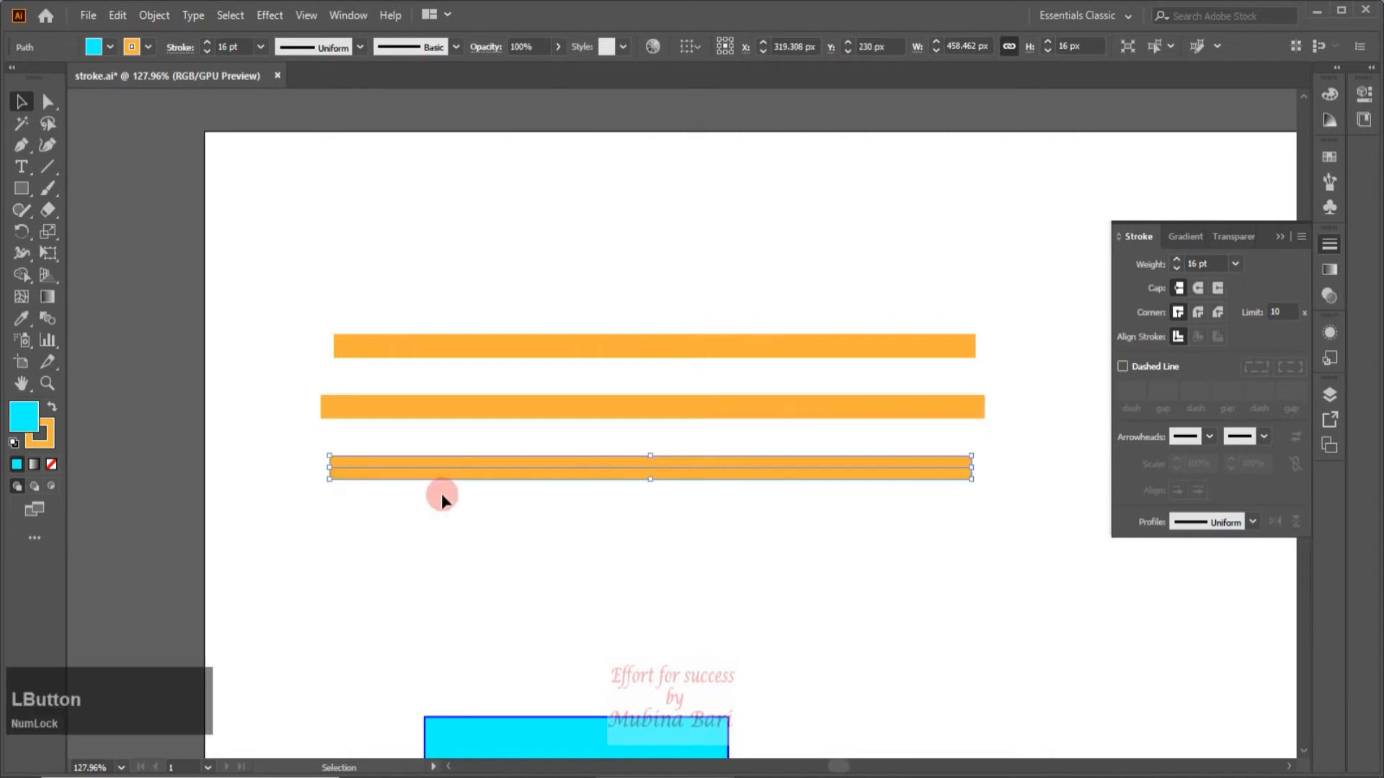
left_click(482, 477)
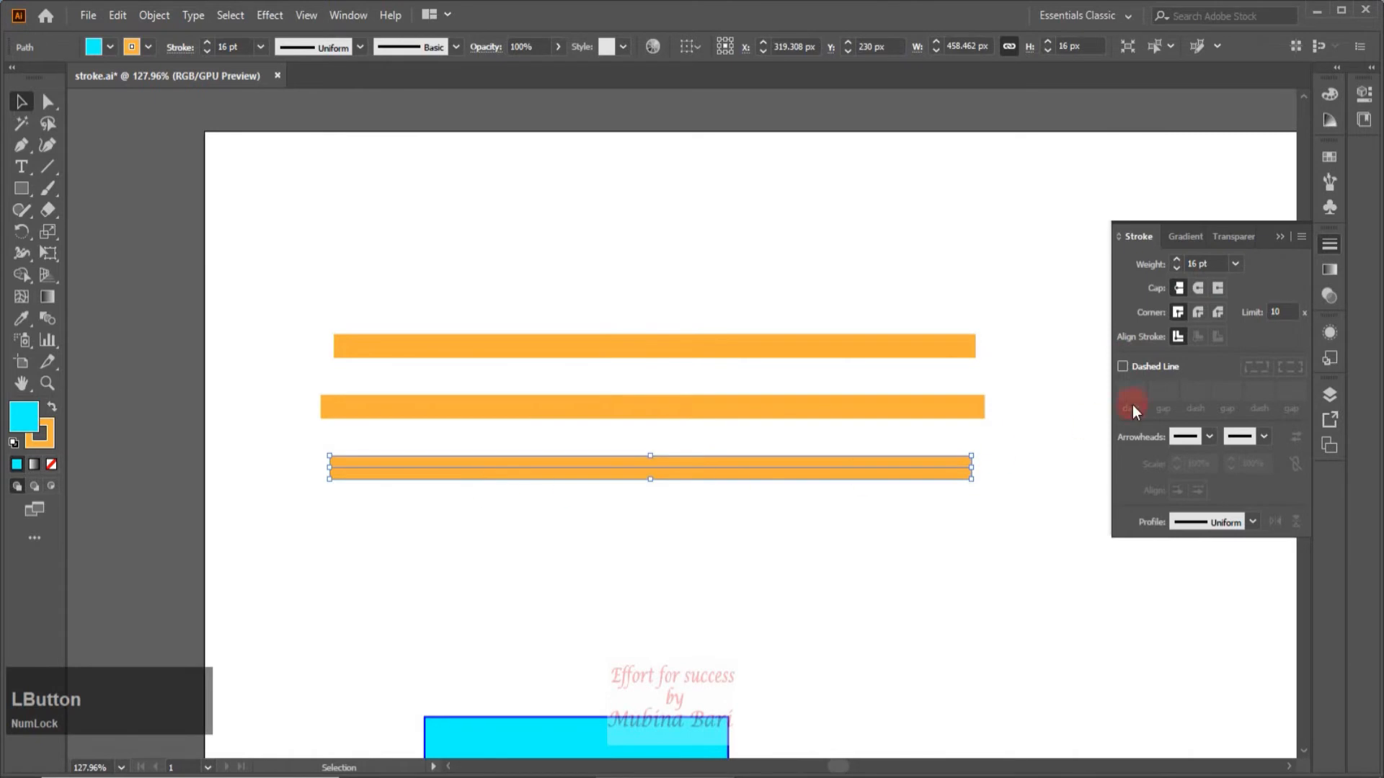
left_click(1197, 287)
left_click(694, 545)
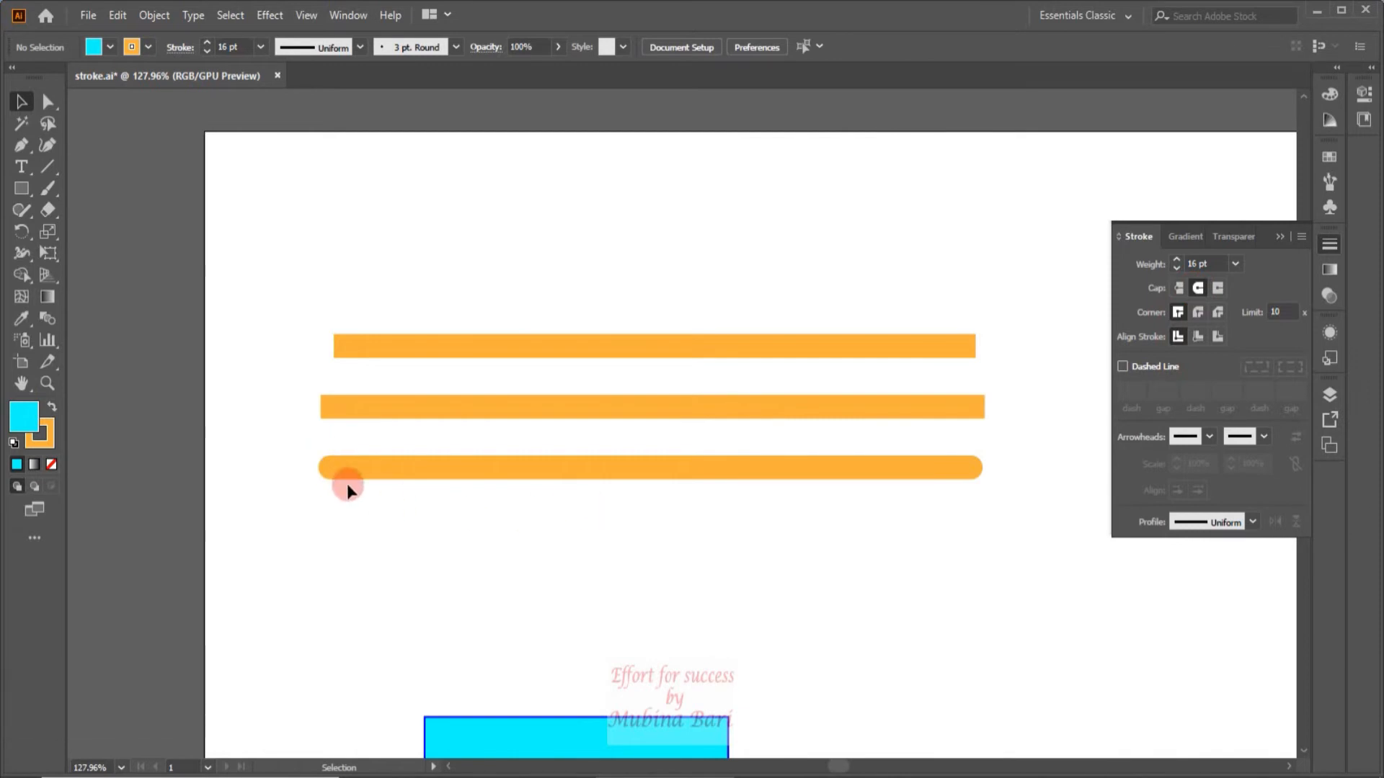
Set the stroke weight of both the cyan rectangle and the circle to 16 pt.
left_click(258, 326)
left_click_drag(296, 343, 729, 540)
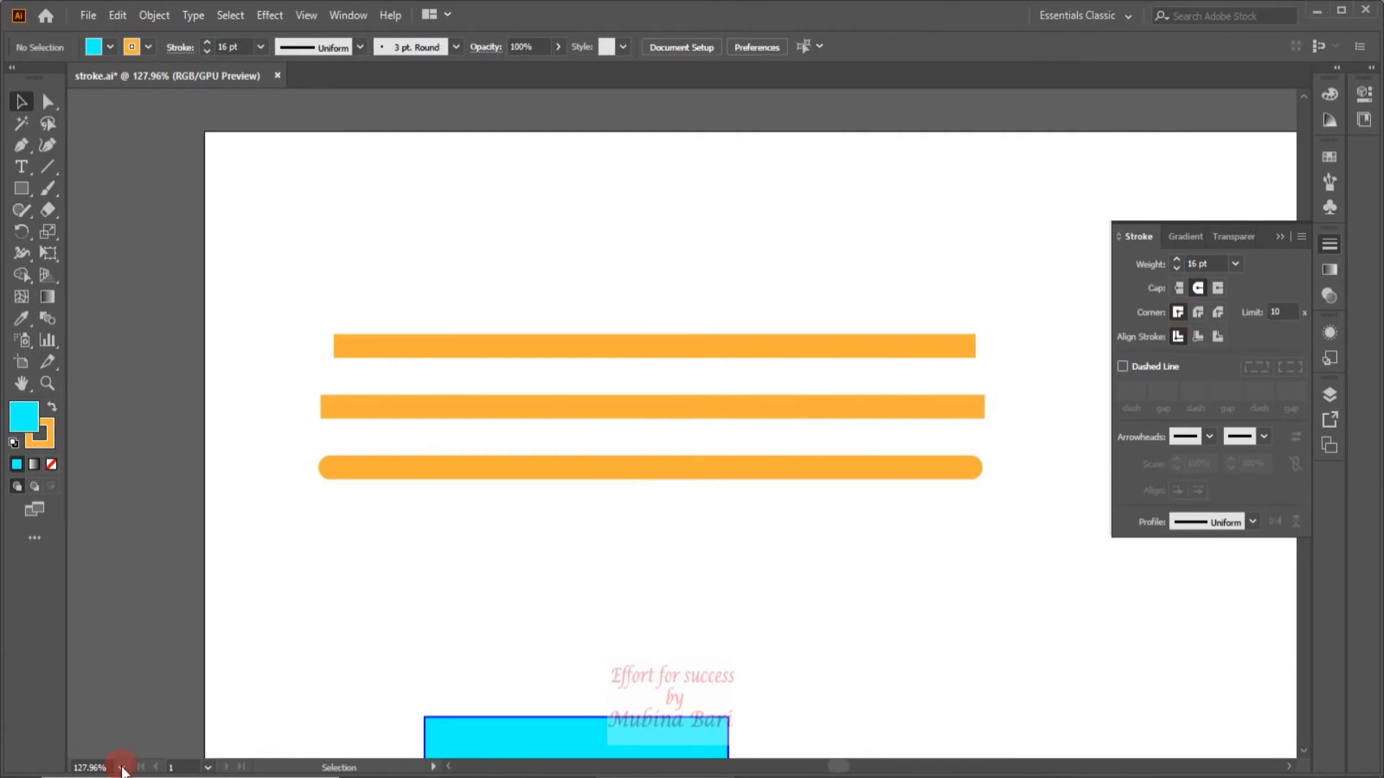
left_click(122, 768)
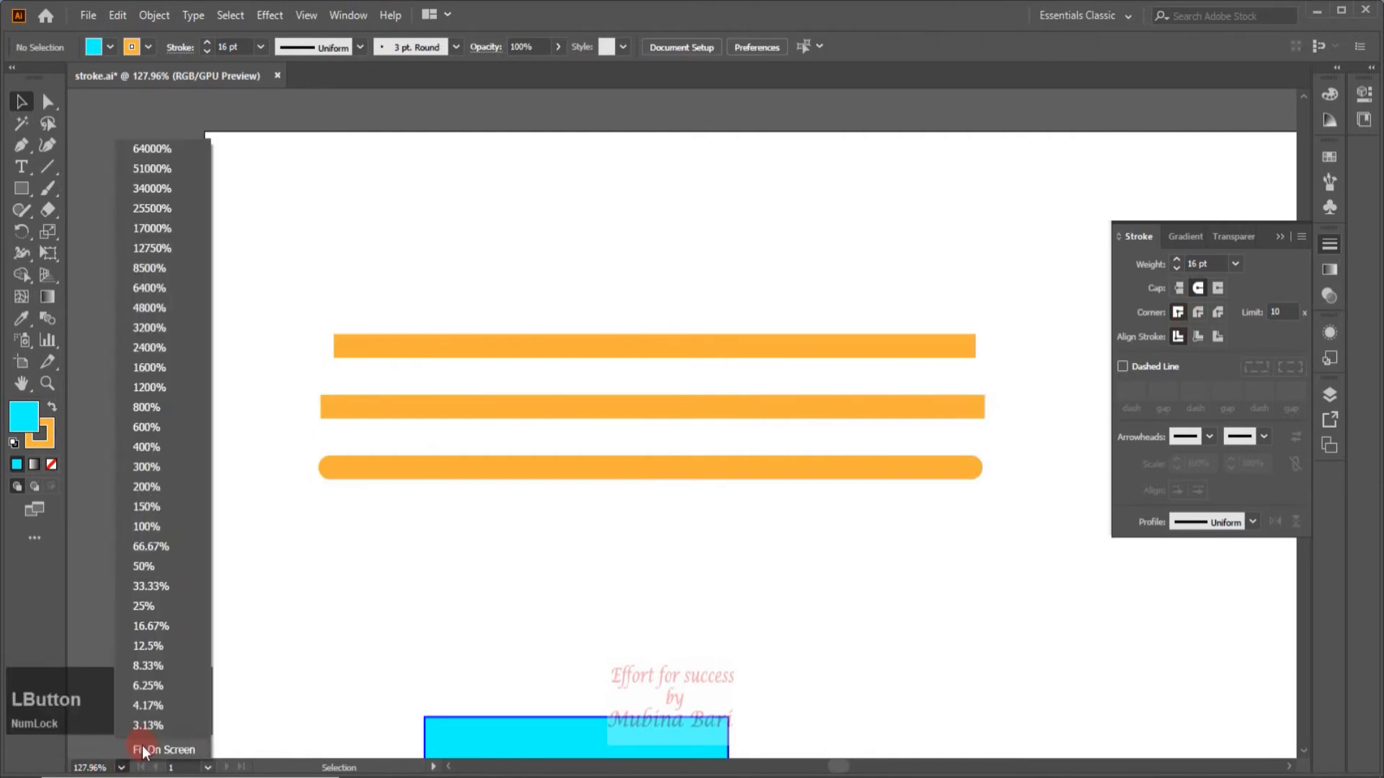
left_click(145, 750)
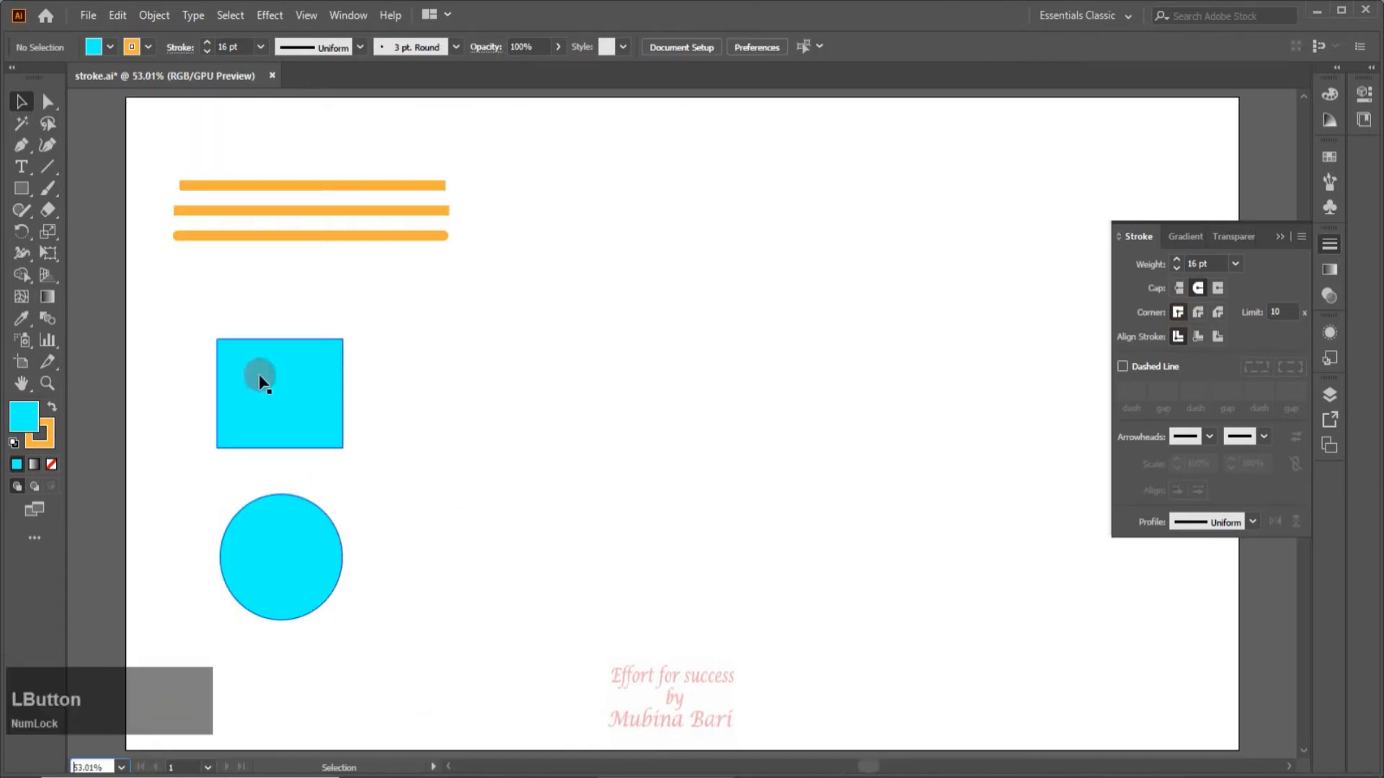
mouse_move(176, 321)
left_mouse_down()
mouse_move(325, 561)
mouse_move(382, 624)
left_mouse_up()
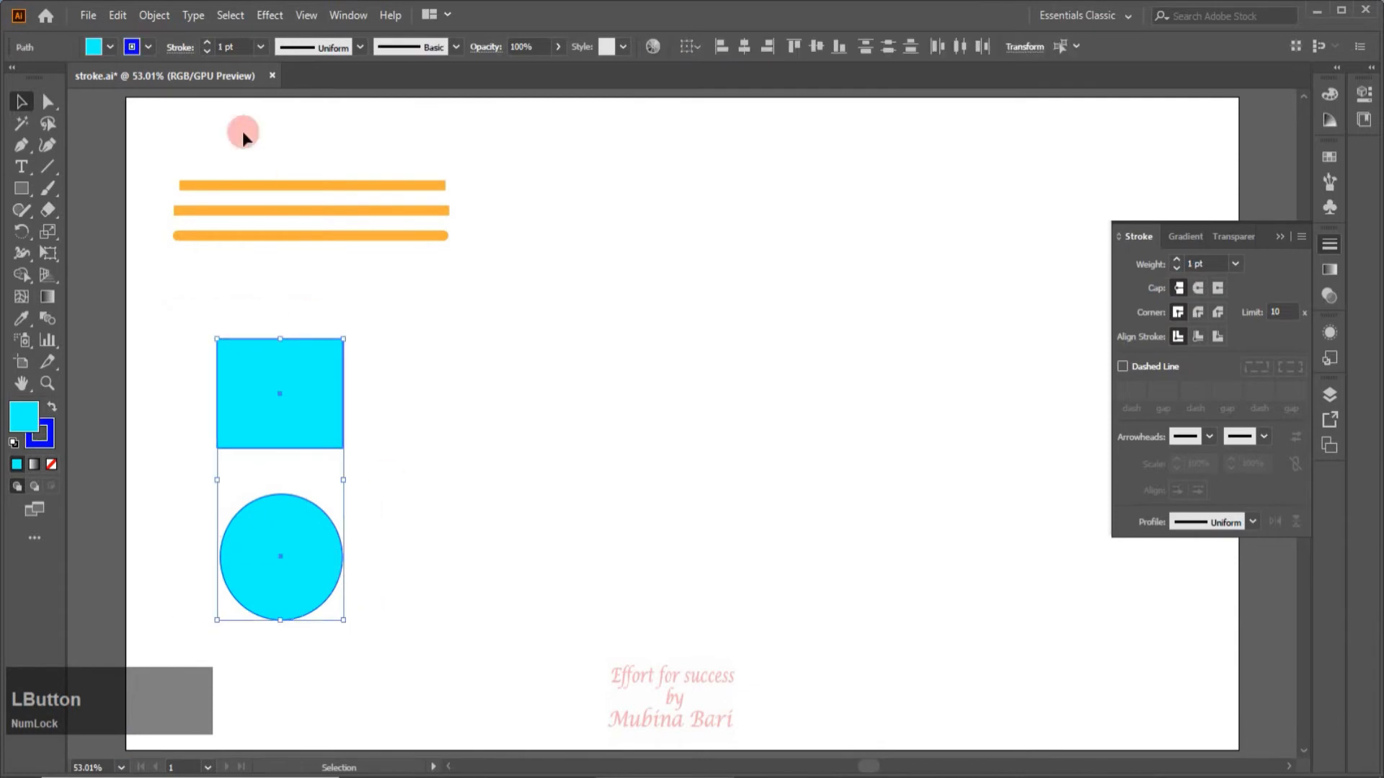
left_click(265, 47)
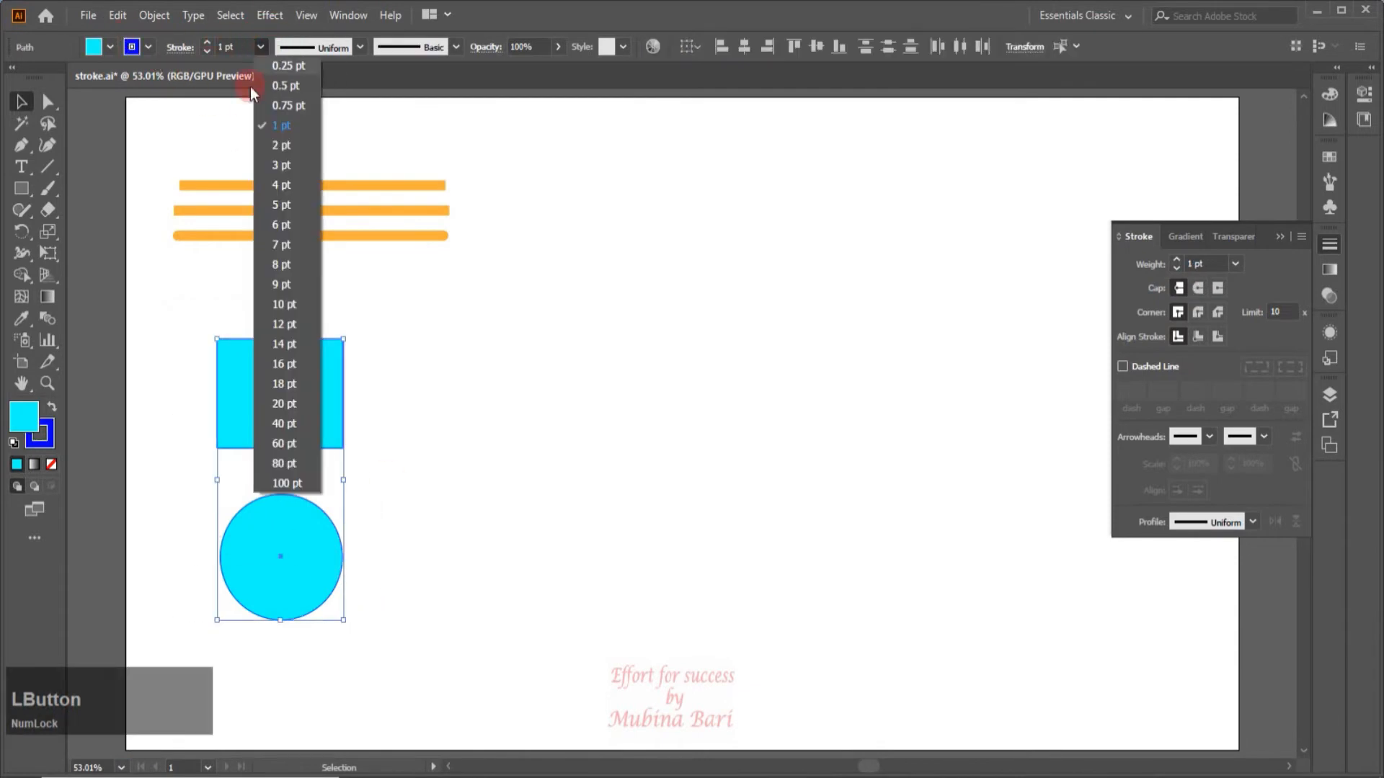
left_click(291, 366)
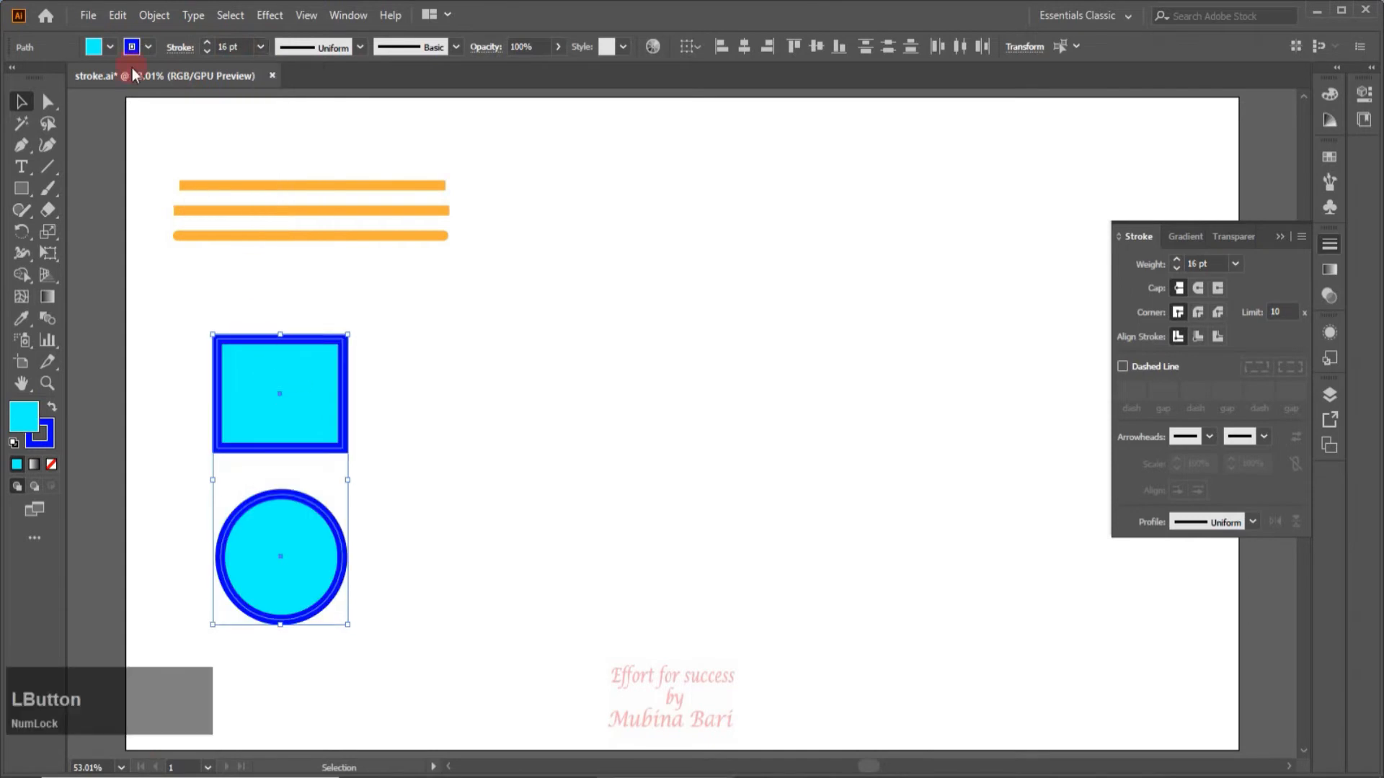
Duplicate the blue-outlined rectangle twice in an evenly spaced row beside the original and deselect the copies.
key("ctrl+z")
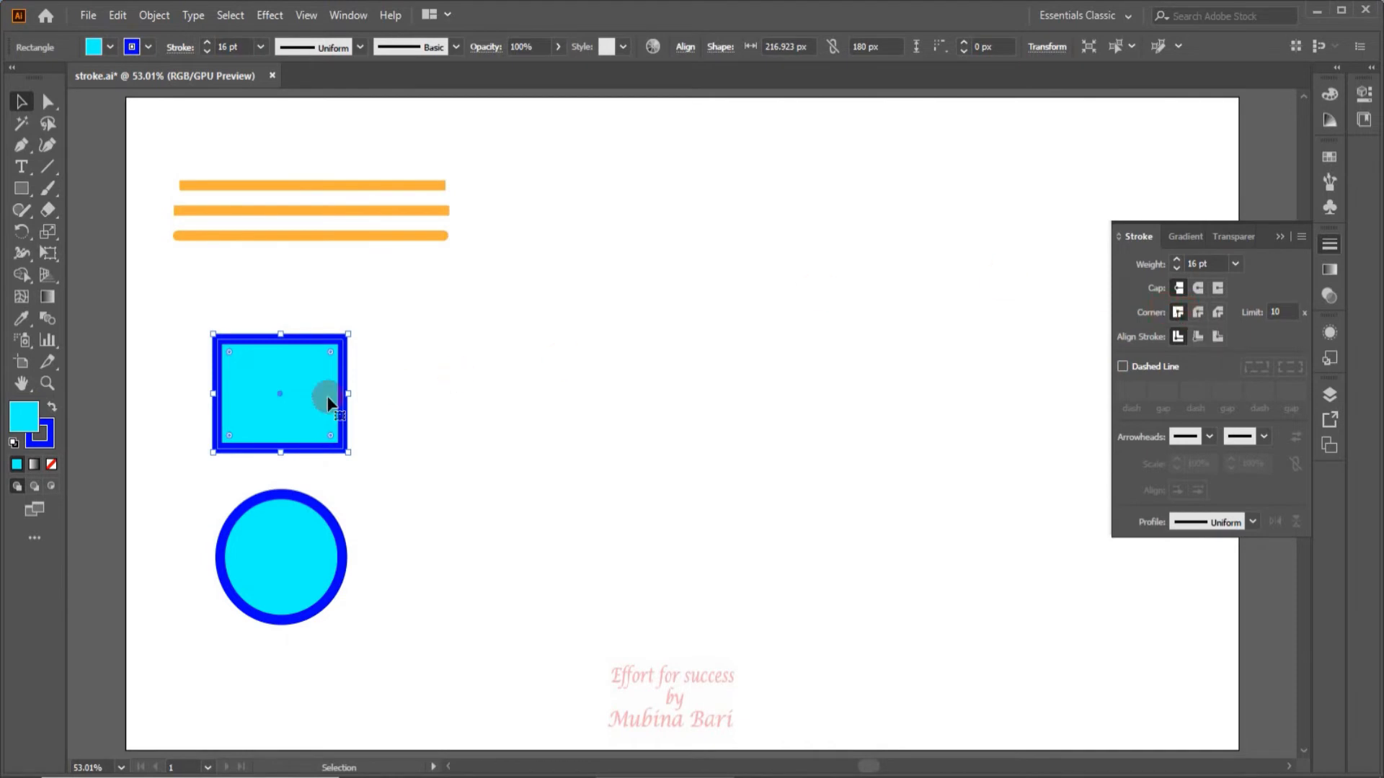
left_click_drag(291, 409, 439, 405)
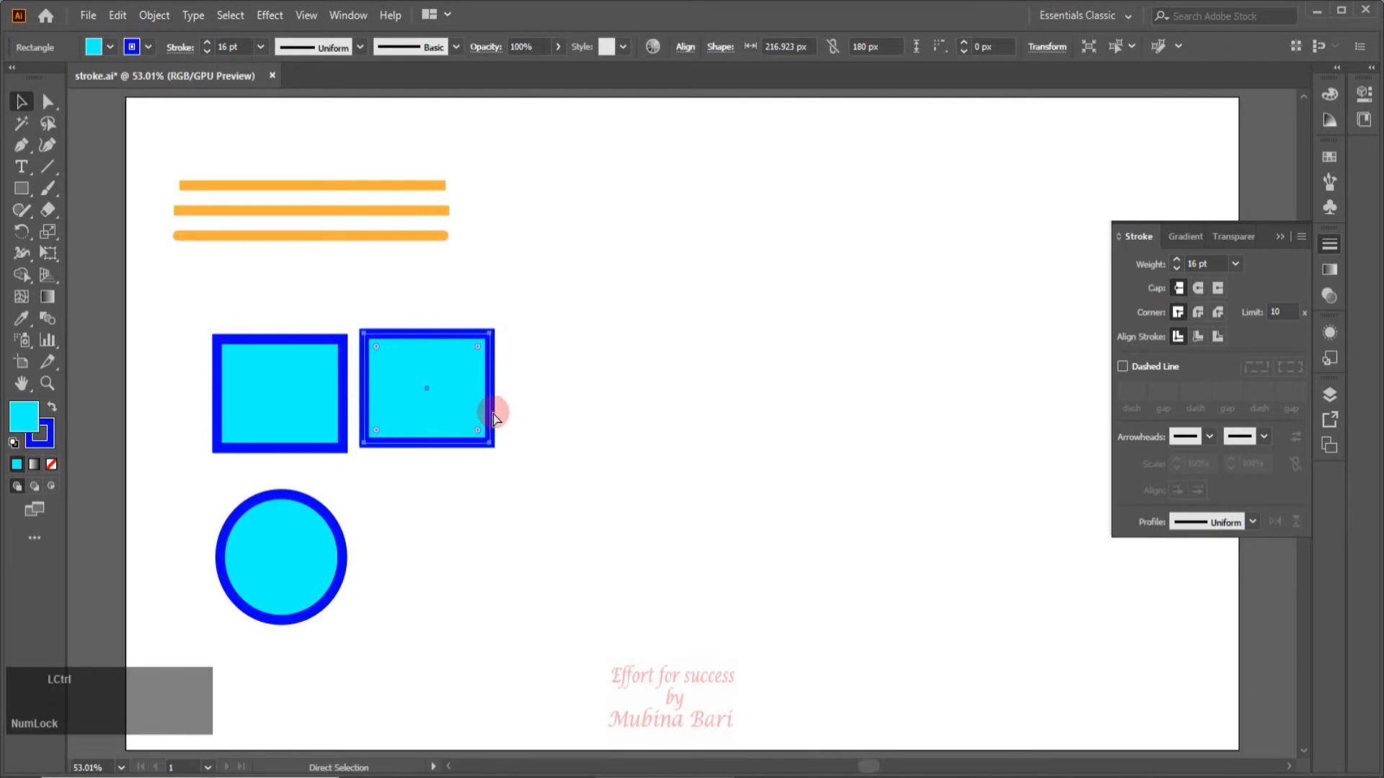
key("ctrl+d")
left_click(177, 350)
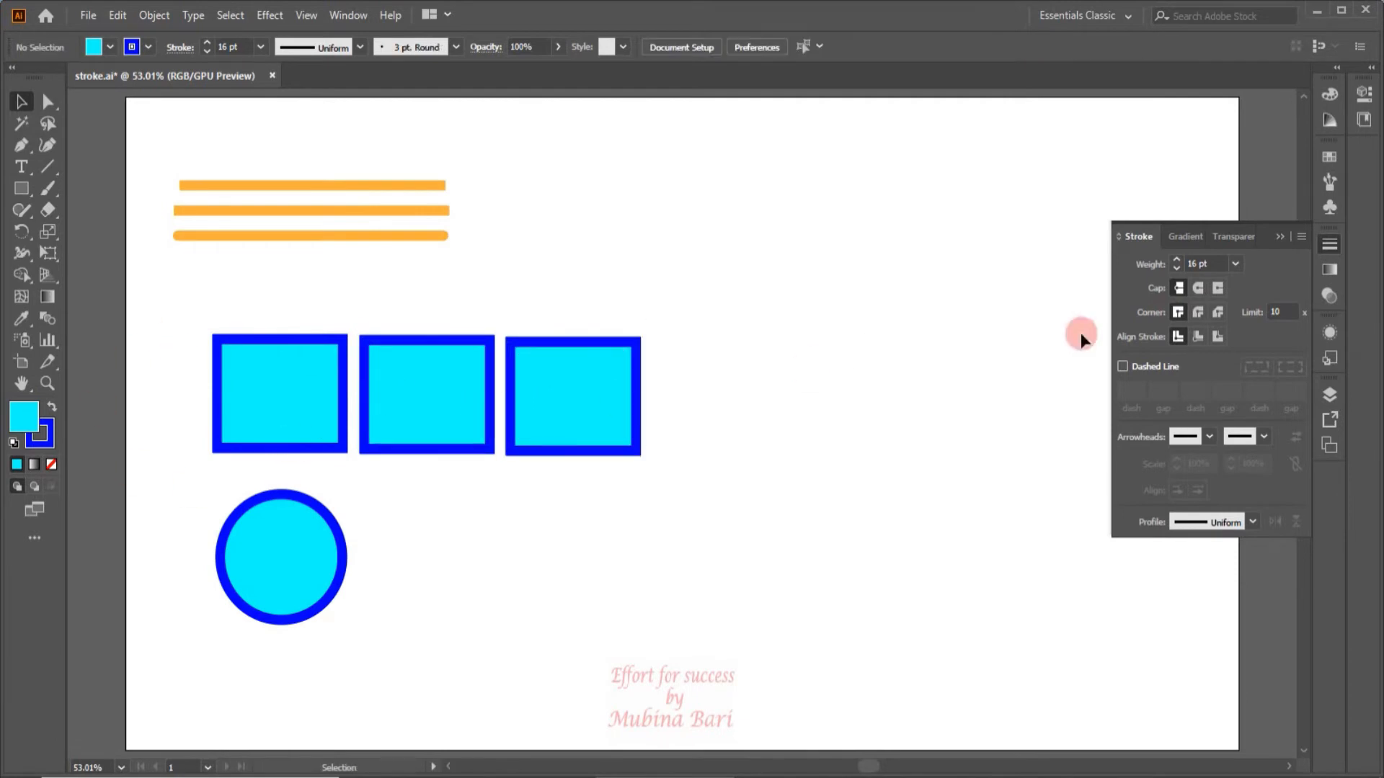
Apply a round join to the corners of the middle rectangle and deselect it.
left_click(1177, 308)
left_click(1195, 314)
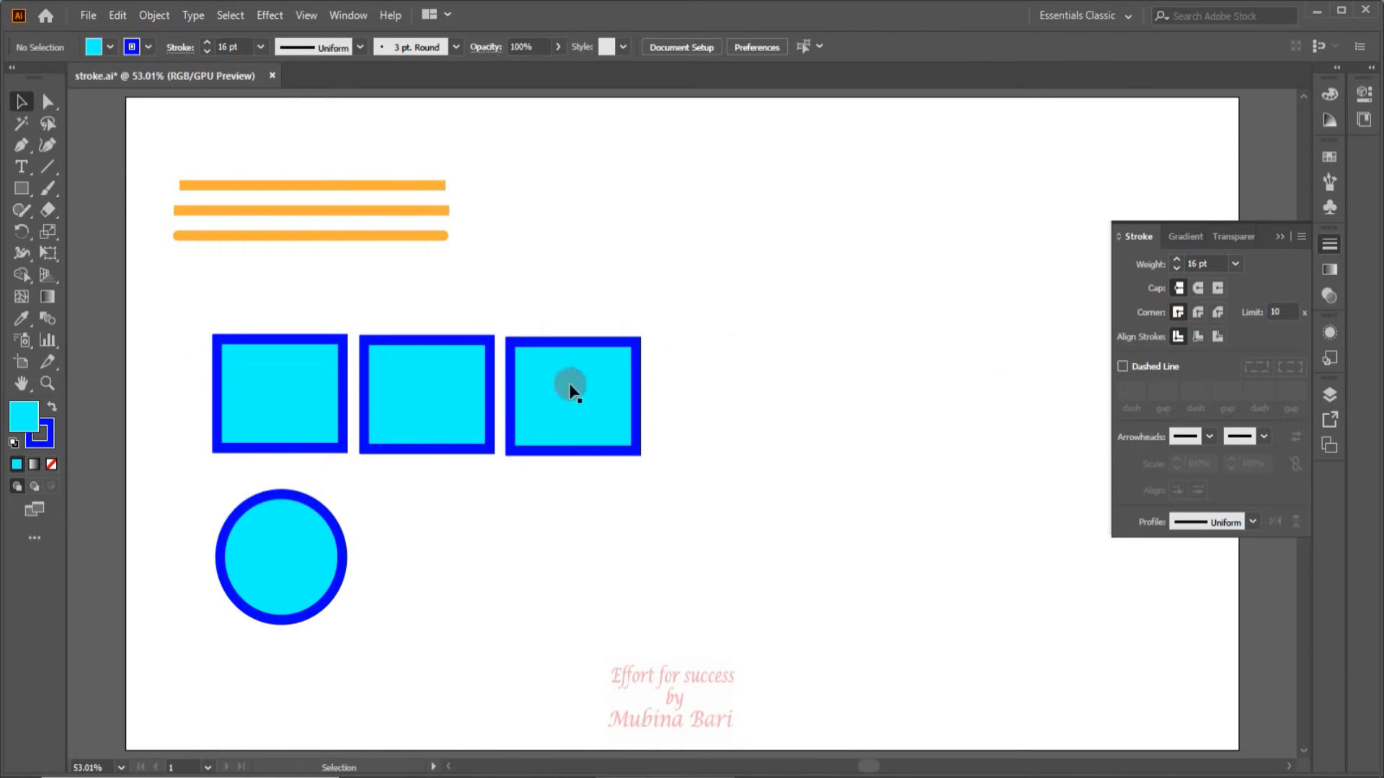
left_click(398, 401)
left_click(1178, 322)
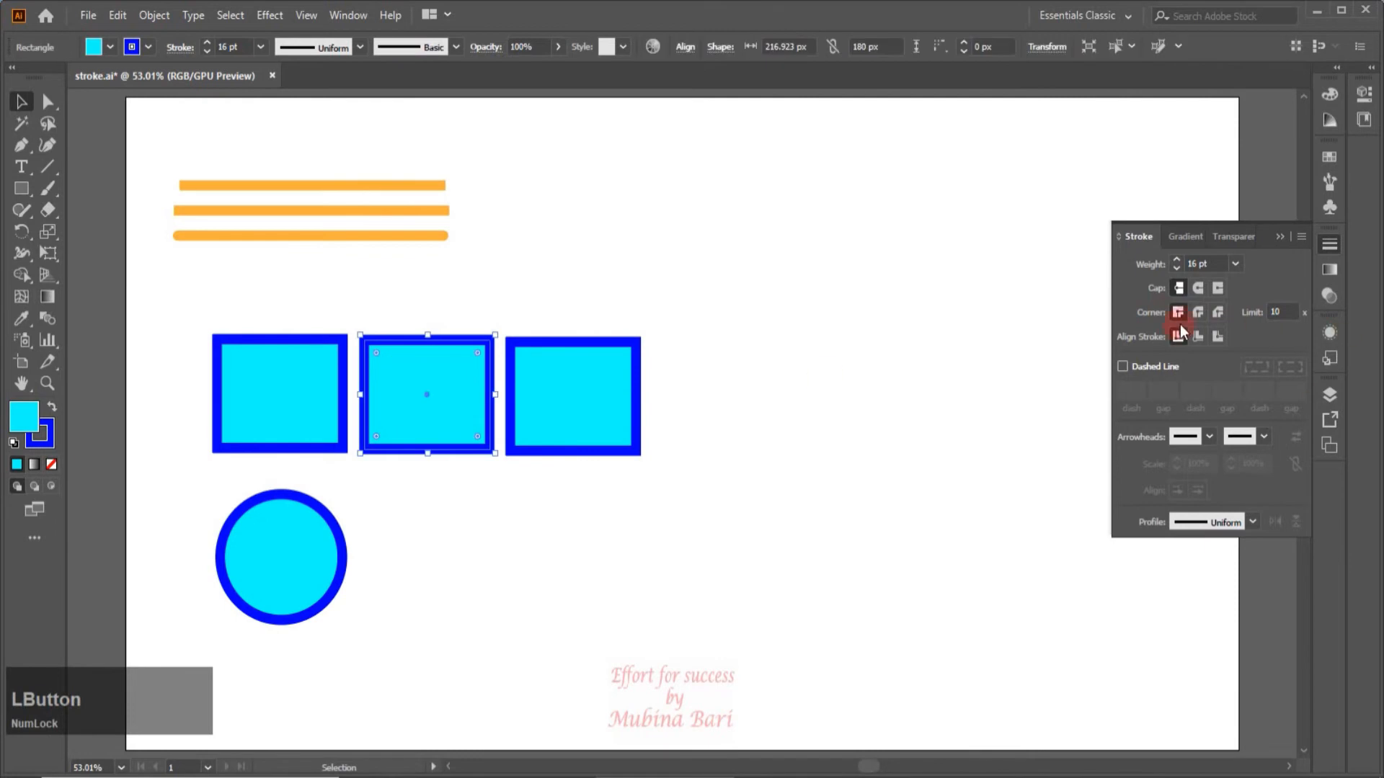
left_click(1196, 317)
left_click(539, 481)
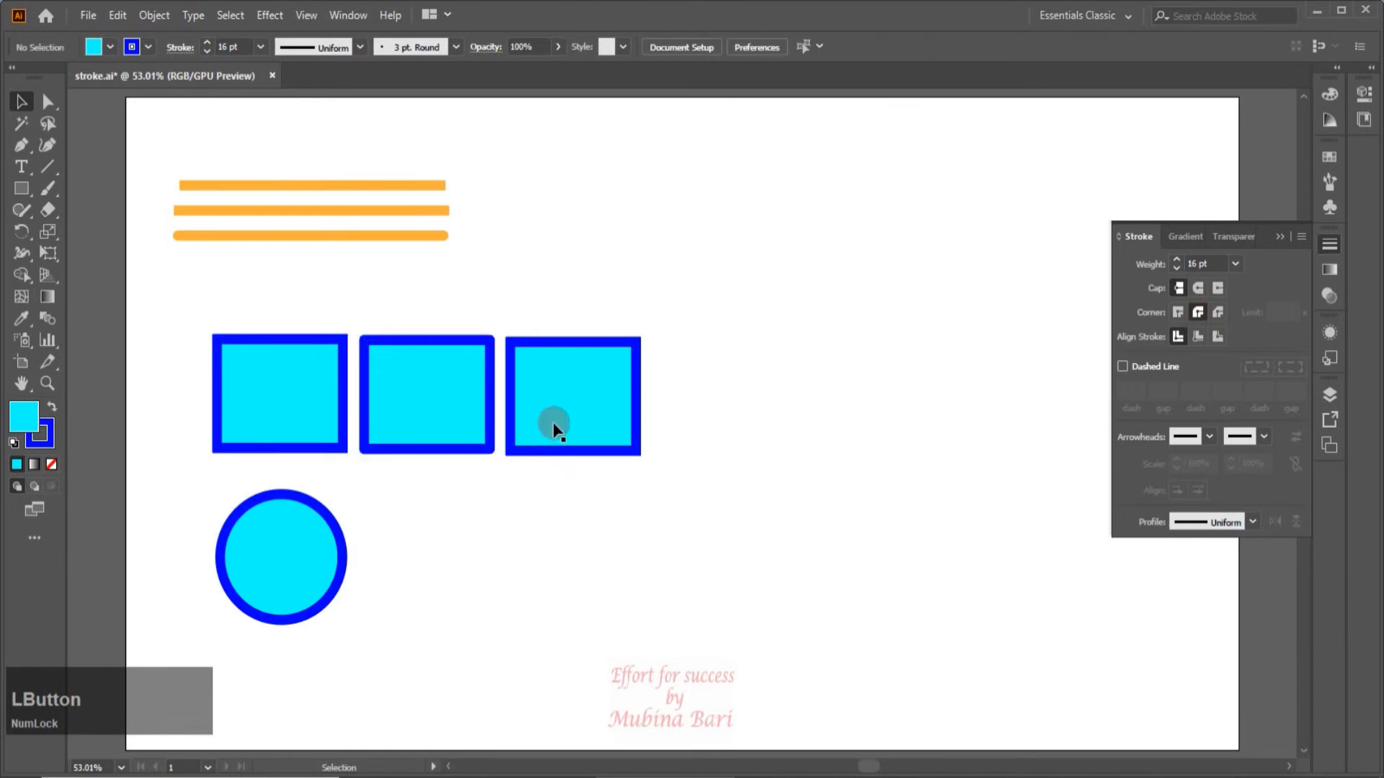
Apply a bevel join to the third rectangle and inspect the three corner styles up close.
left_click(554, 426)
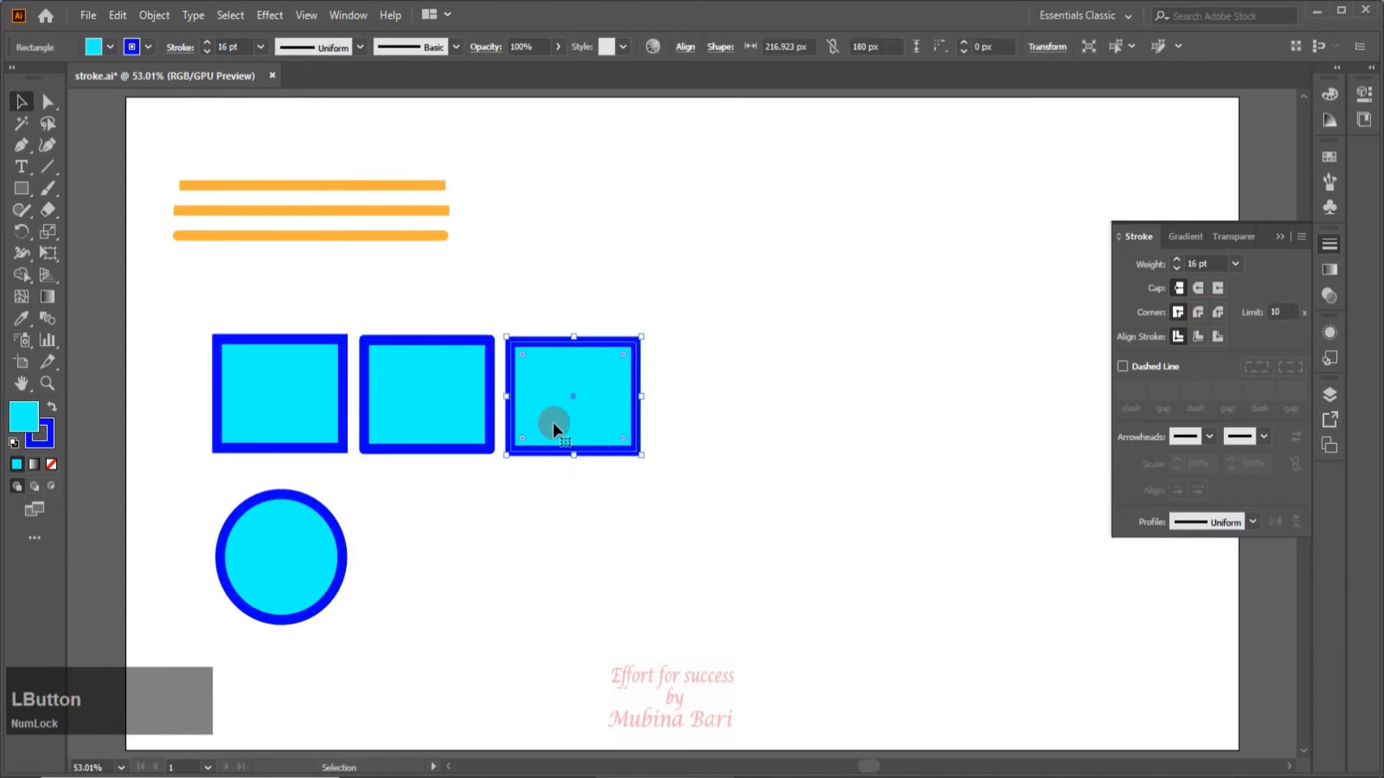
left_click(1218, 315)
left_click(711, 283)
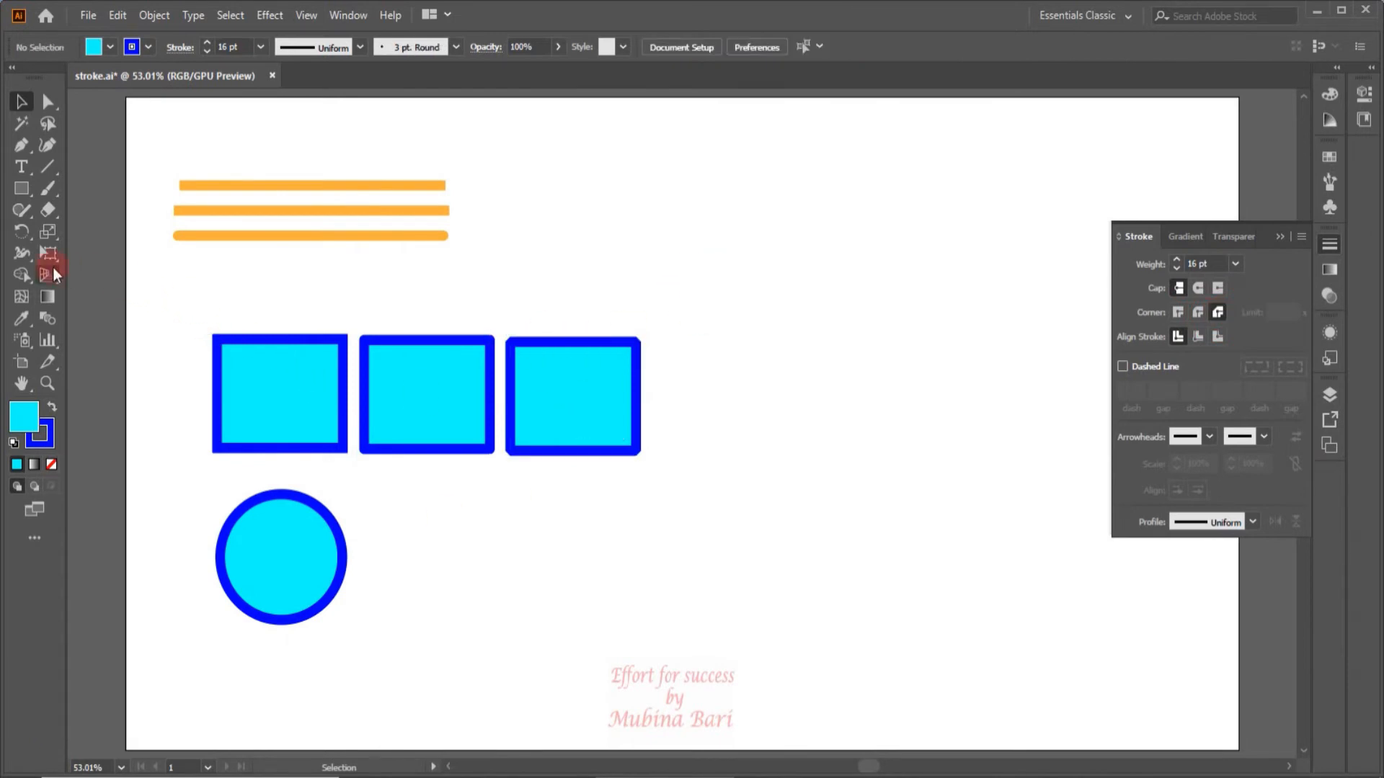
left_click(47, 383)
left_click_drag(279, 295, 499, 638)
left_click(22, 102)
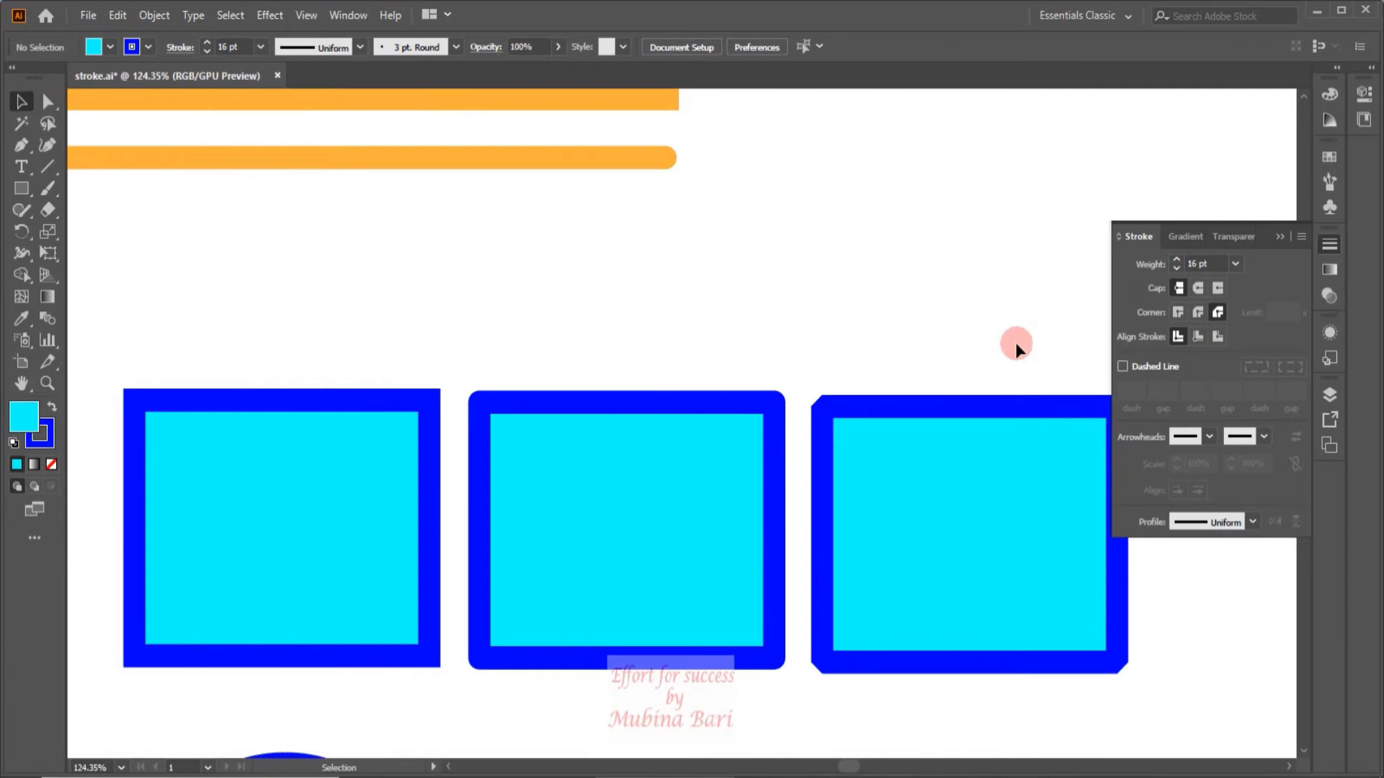
Delete the two rectangle copies that have round and bevel corners, keeping the original.
left_click(121, 768)
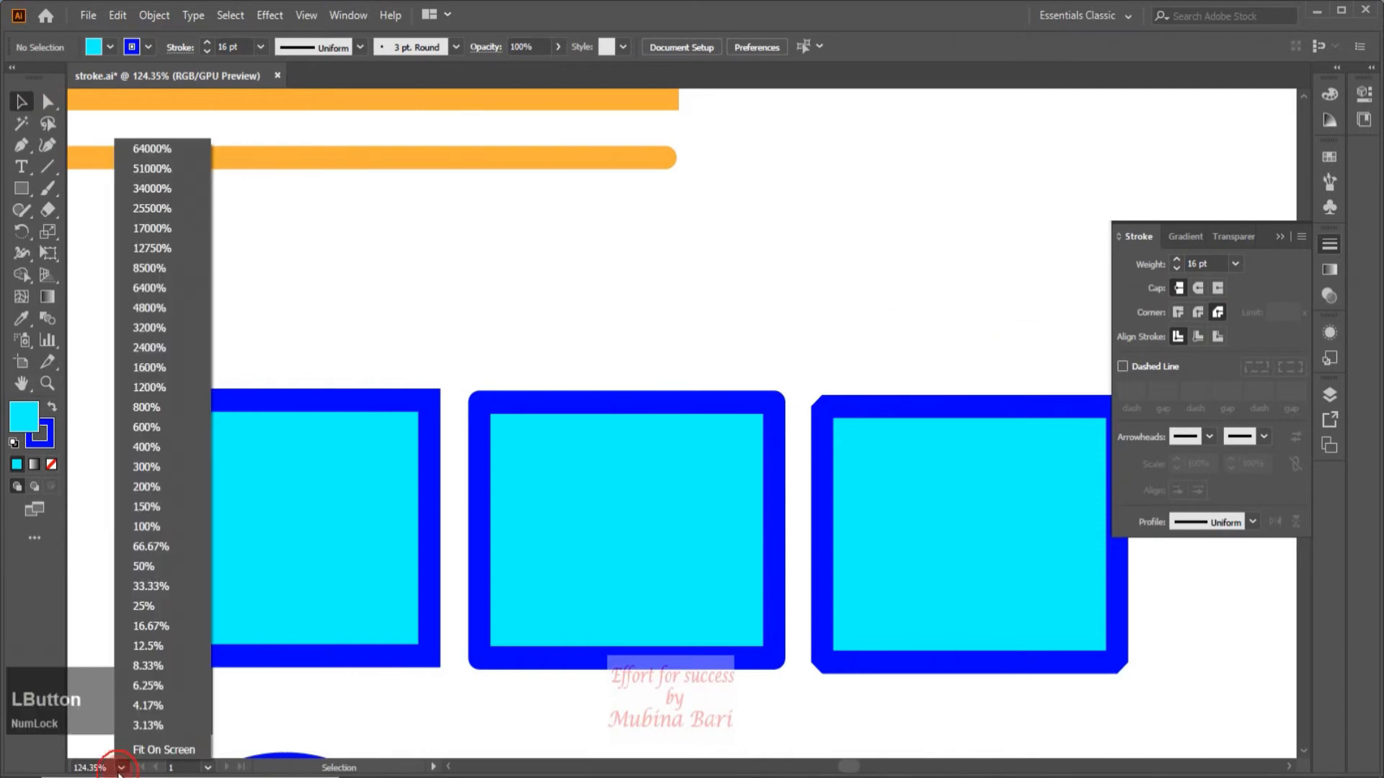
left_click(139, 750)
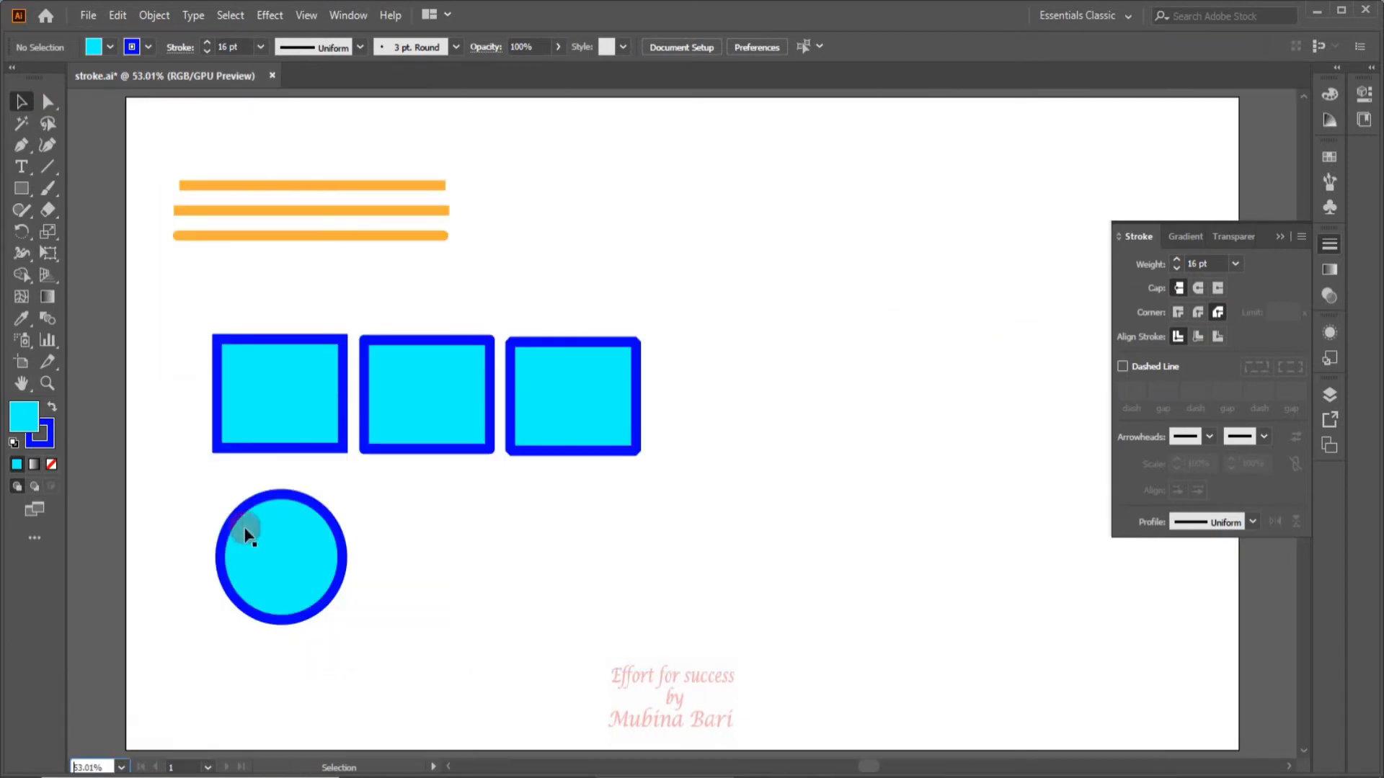
left_click(401, 387)
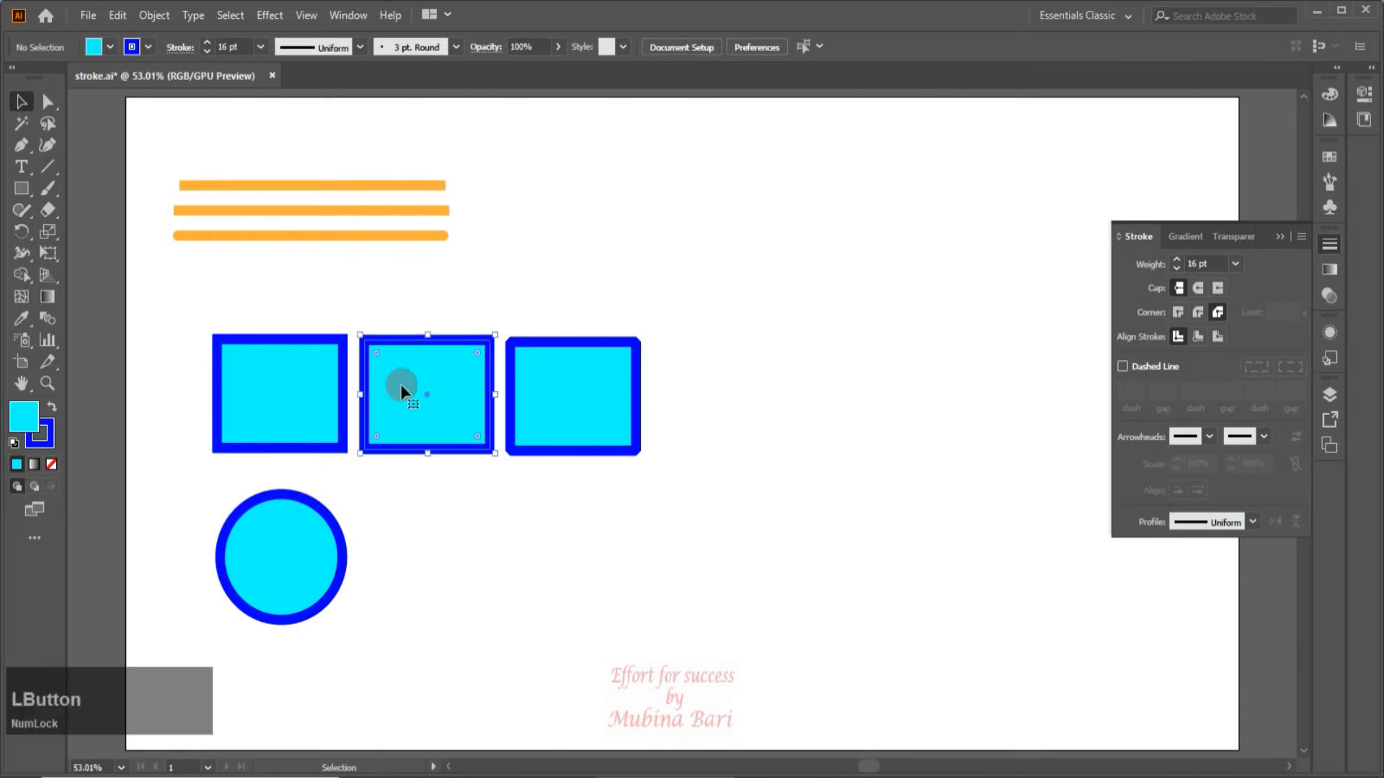
key("Delete")
left_click(548, 398)
key("Delete")
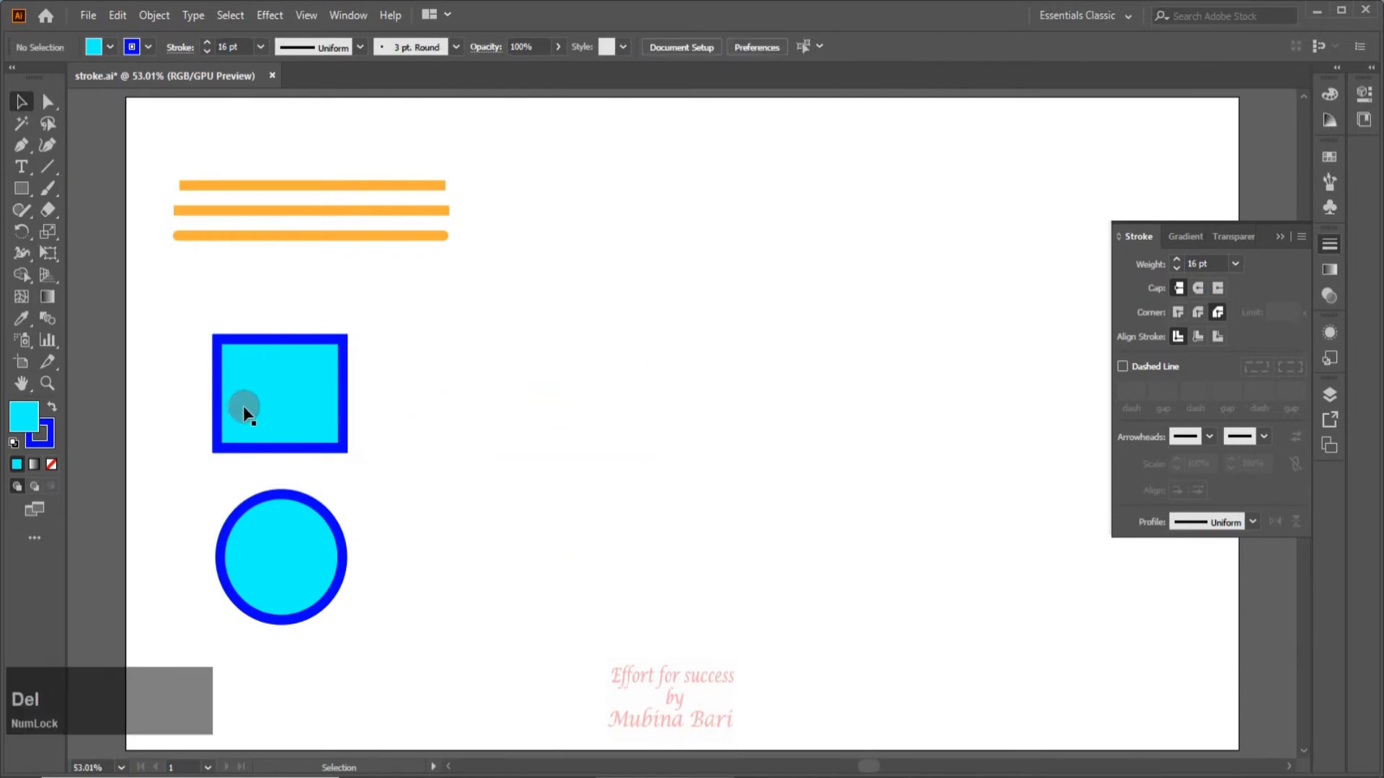
Duplicate the rectangle beside the original and pull the original's upper-left anchor inward toward the opposite corner, forming a sharp pointed shape.
left_click_drag(288, 369, 583, 387)
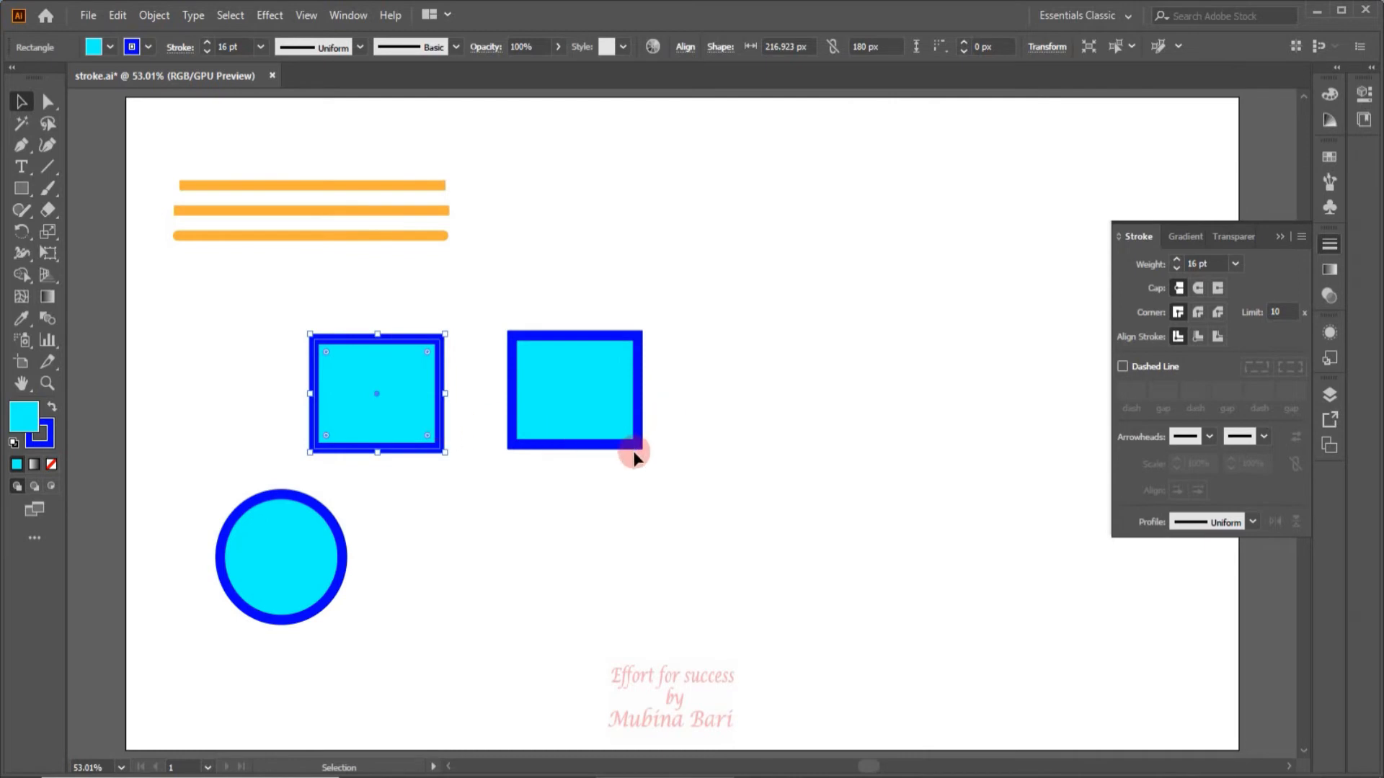
left_click(48, 101)
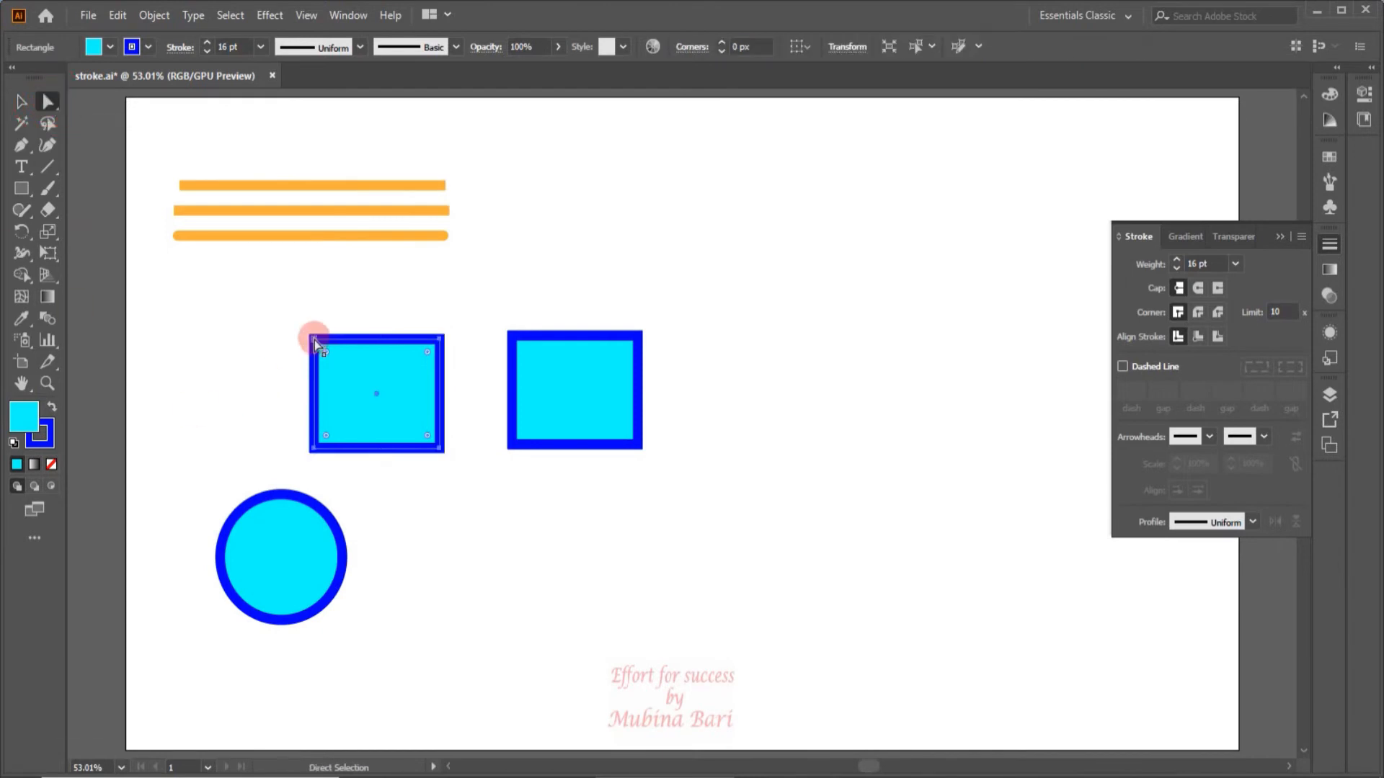
left_click(315, 339)
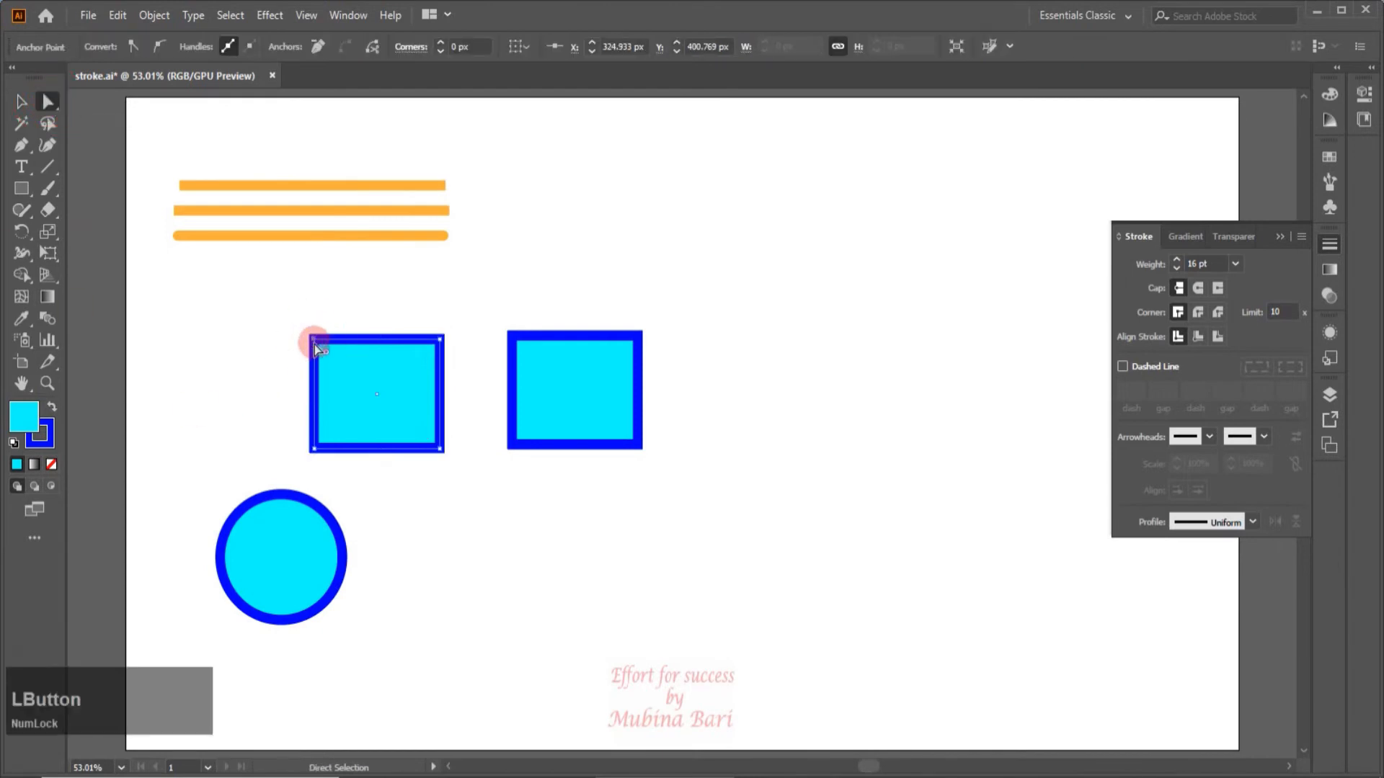
left_click_drag(315, 344, 414, 426)
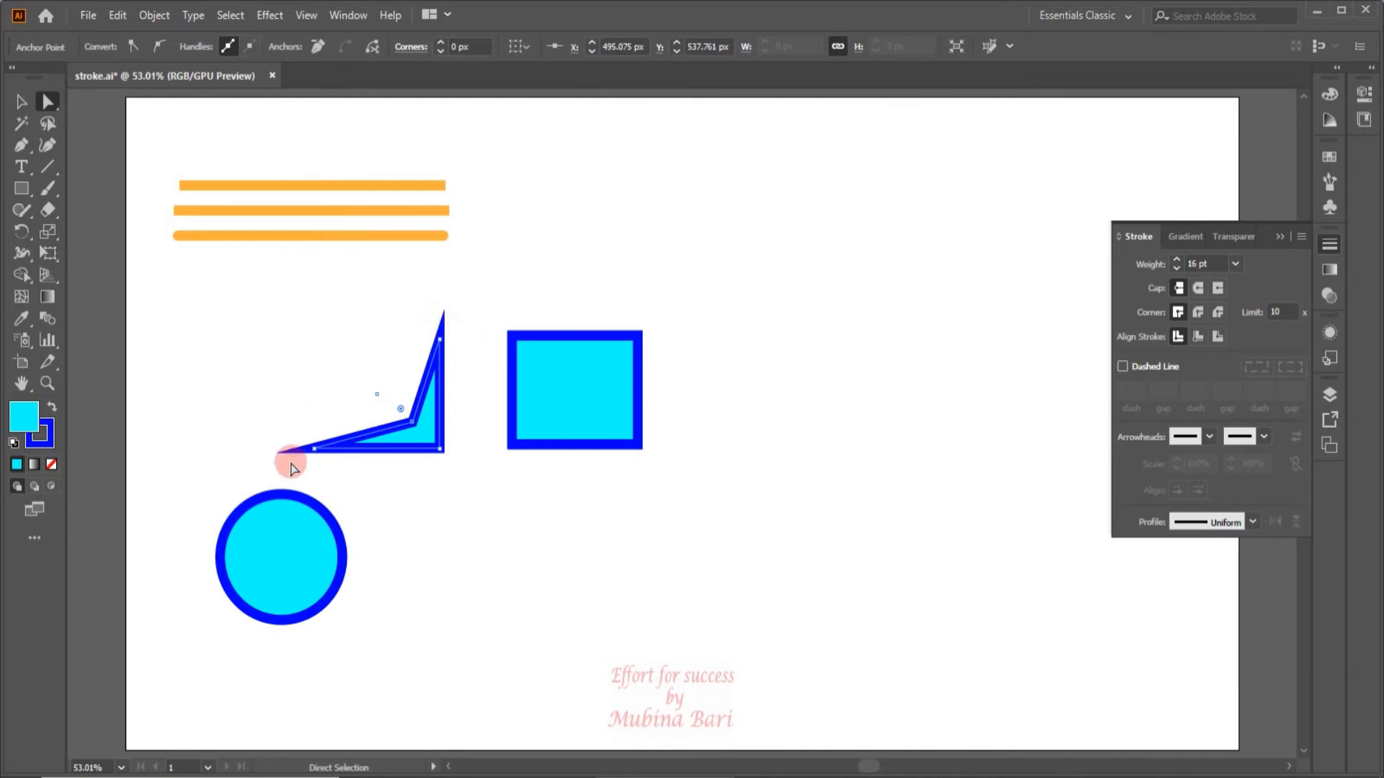
Push the pointed shape's inner anchor further toward the opposite corner, pull it back slightly to restore the long spikes, and deselect.
left_click_drag(401, 409, 425, 438)
left_click_drag(424, 432, 423, 433)
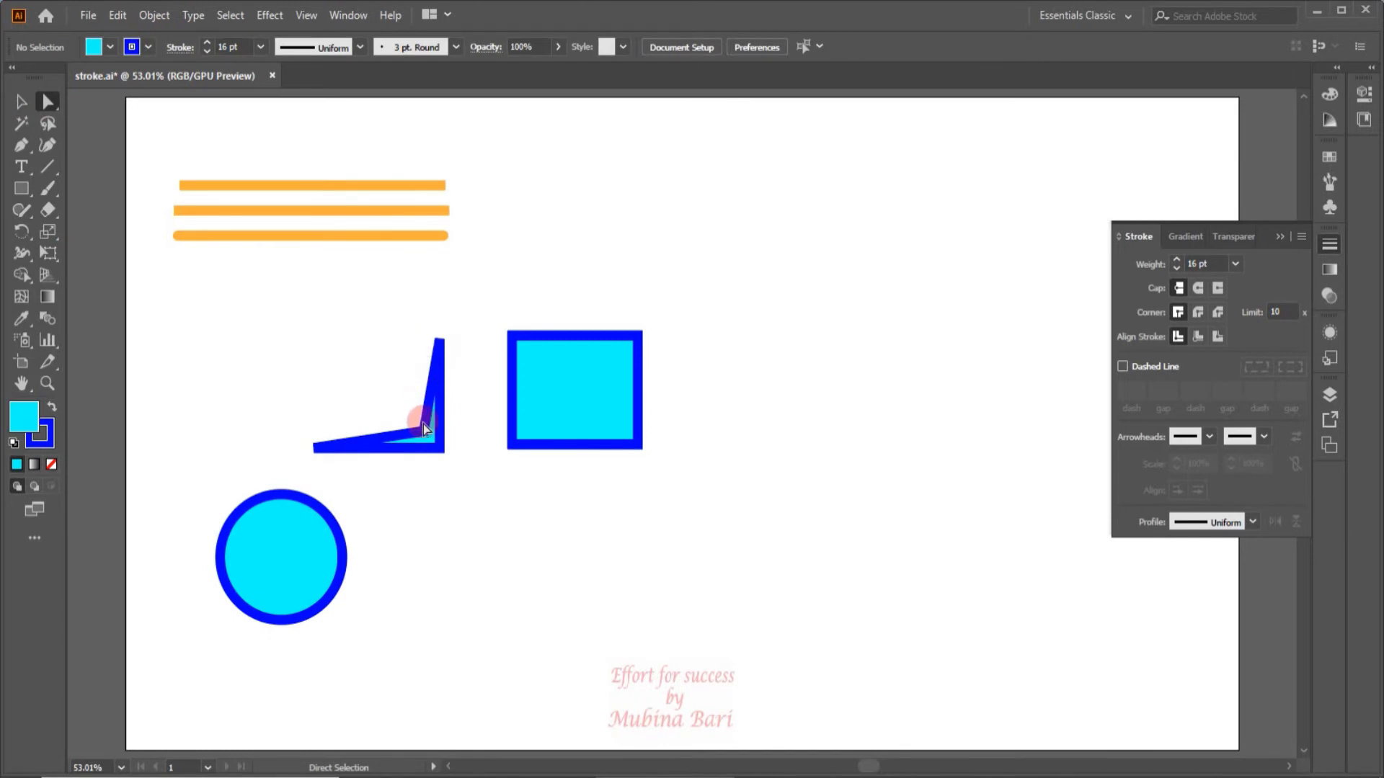
mouse_move(427, 436)
left_mouse_down()
mouse_move(408, 406)
mouse_move(443, 442)
mouse_move(421, 418)
left_mouse_up()
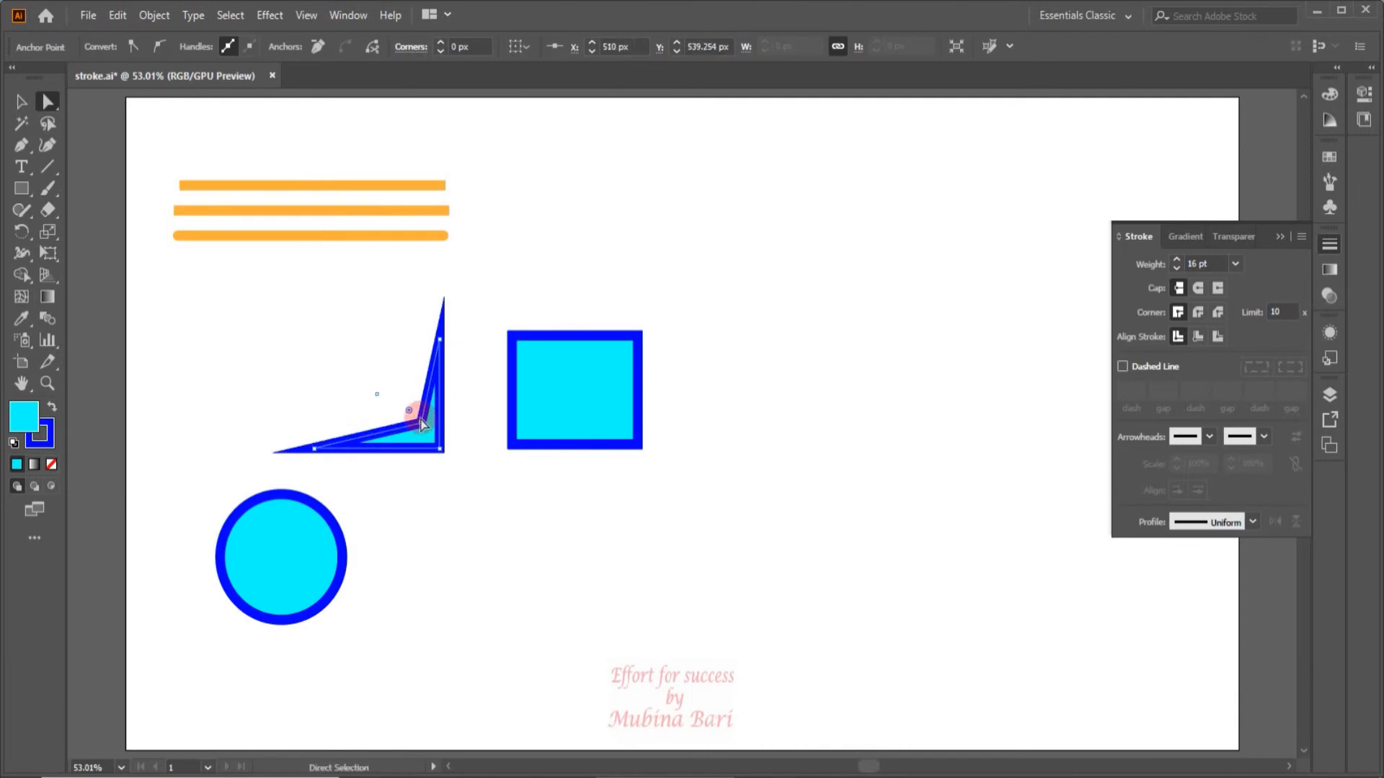
left_click(580, 456)
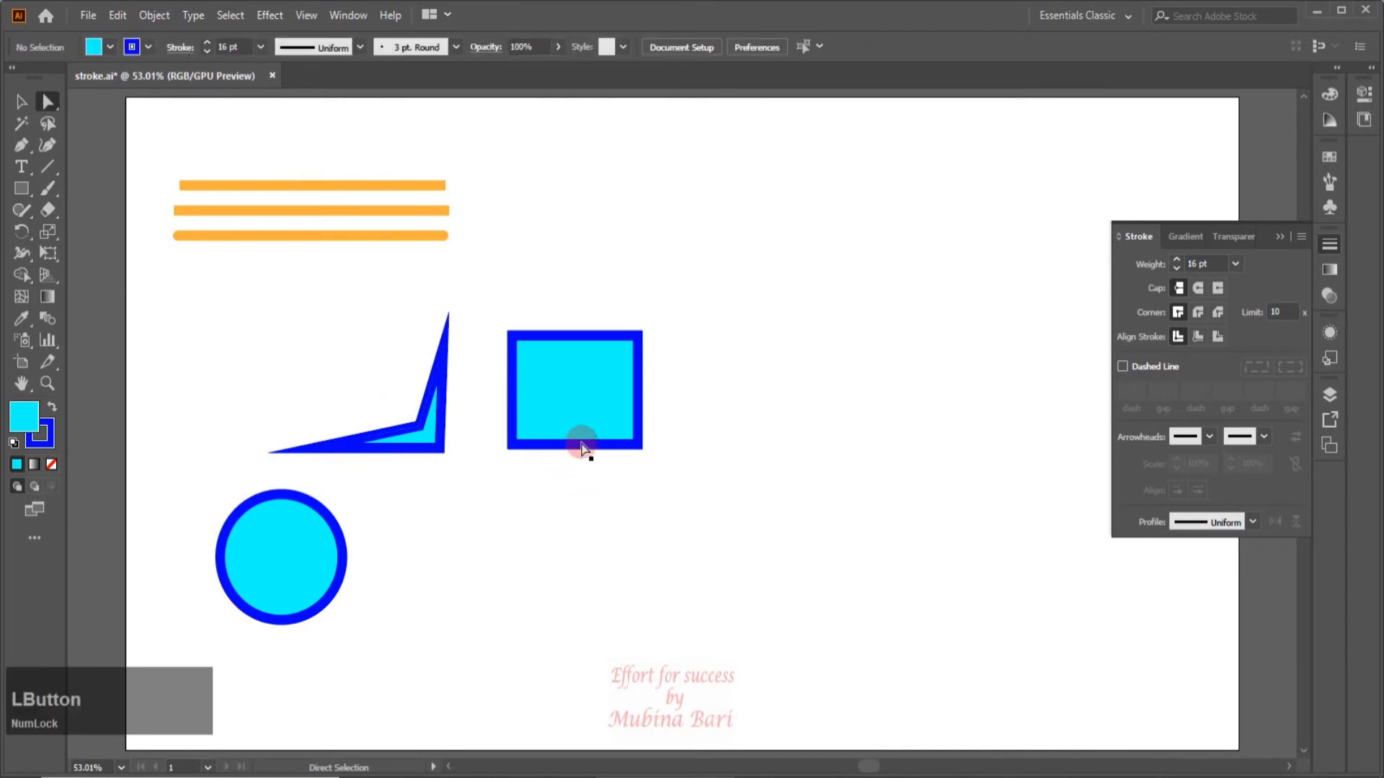
Set the miter limit of the remaining rectangle's stroke to 30.
left_click(579, 443)
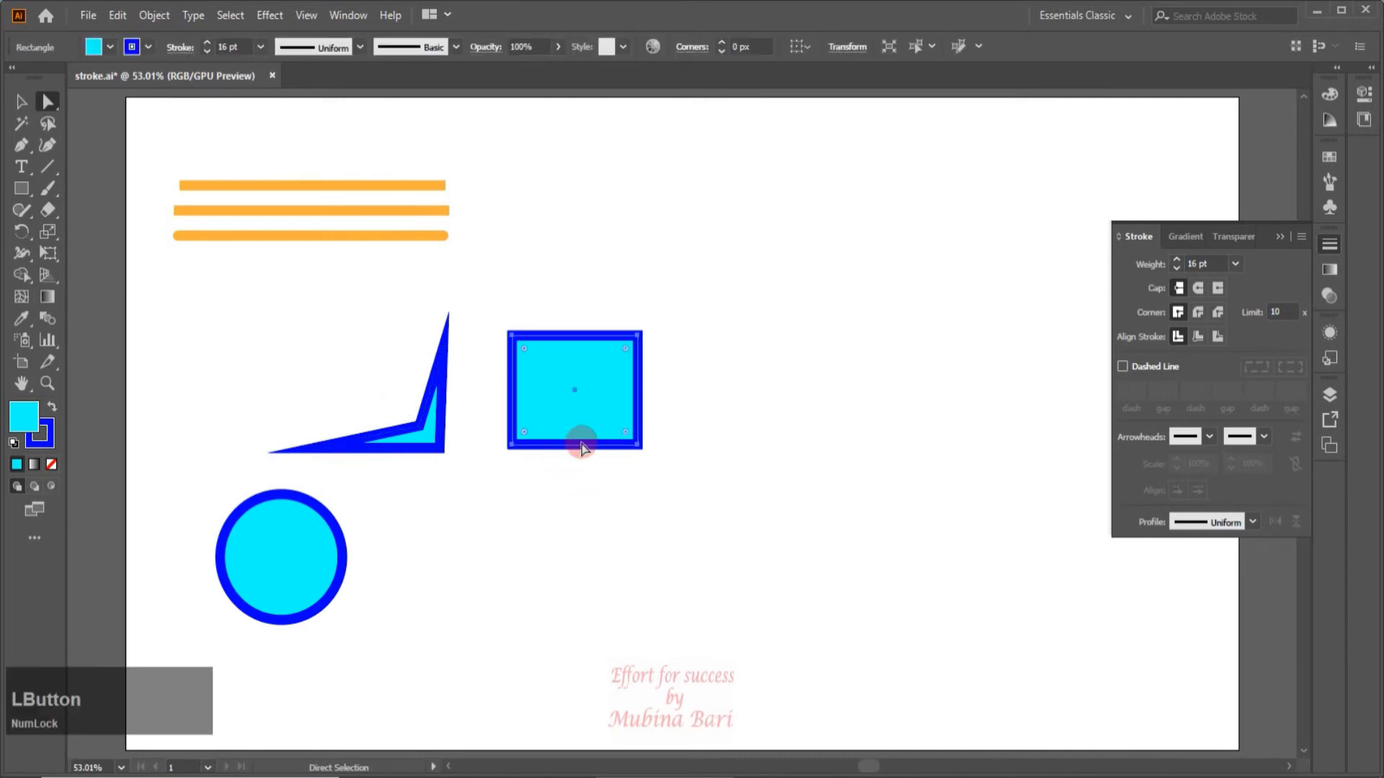
left_click(1280, 312)
key("BackSpace")
key("BackSpace")
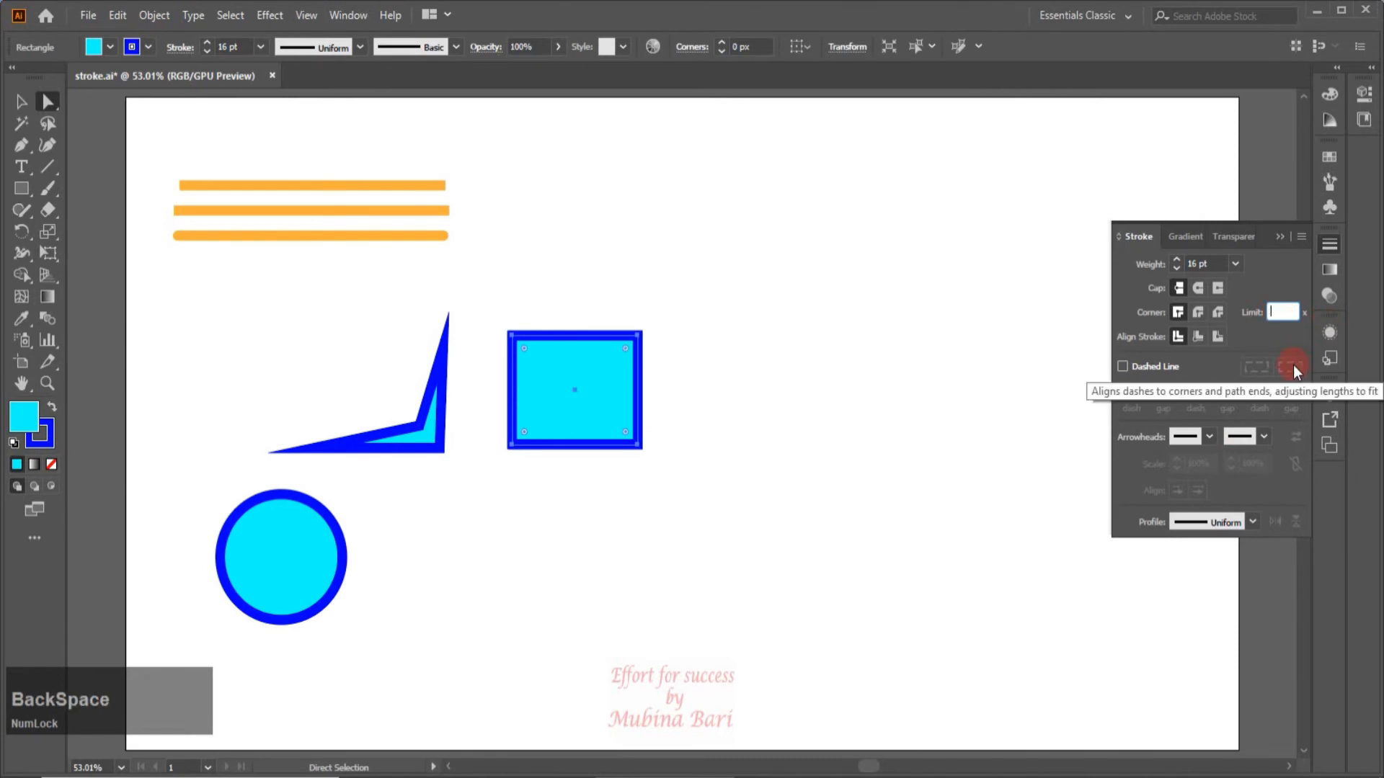
type("30")
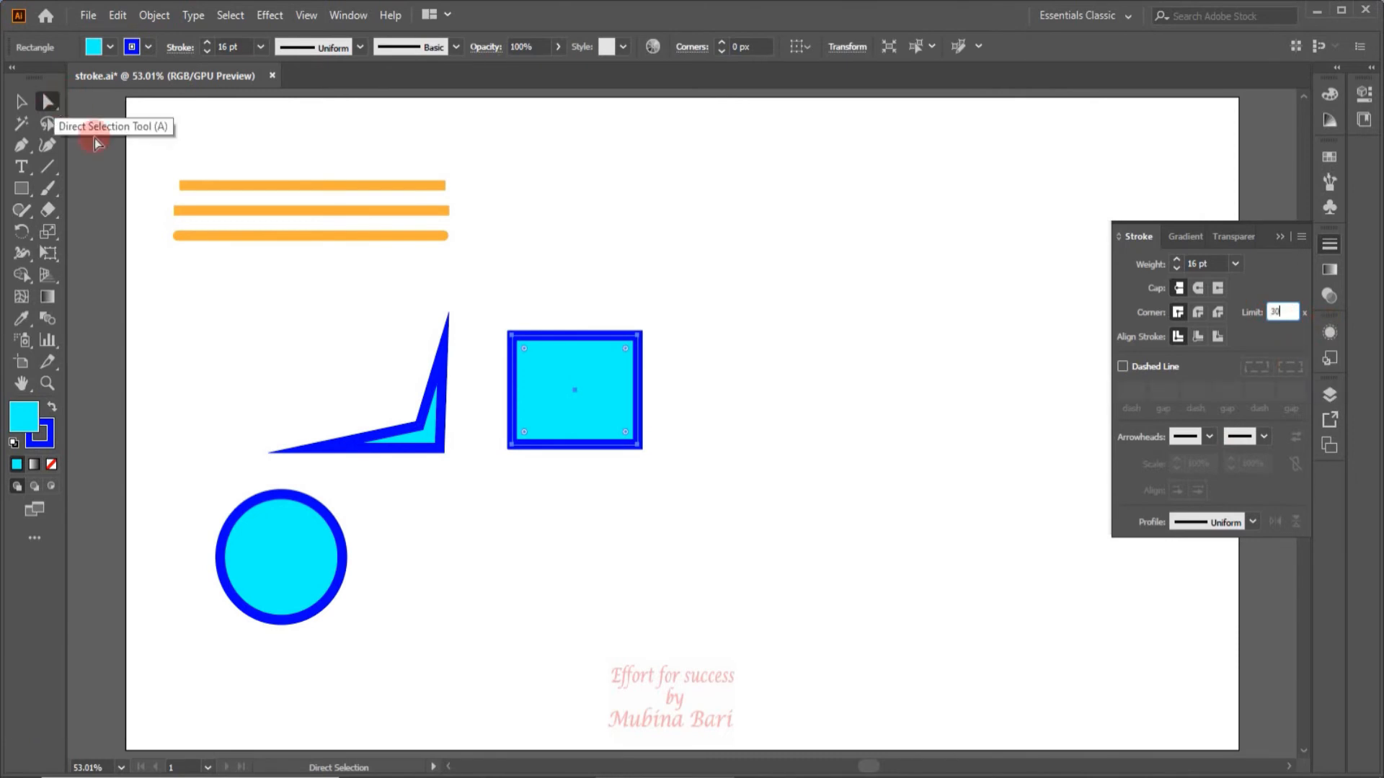
Pull this rectangle's upper-left anchor deep toward the opposite corner to form long spikes, and compare its miter limit with the other pointed shape's.
left_click(509, 339)
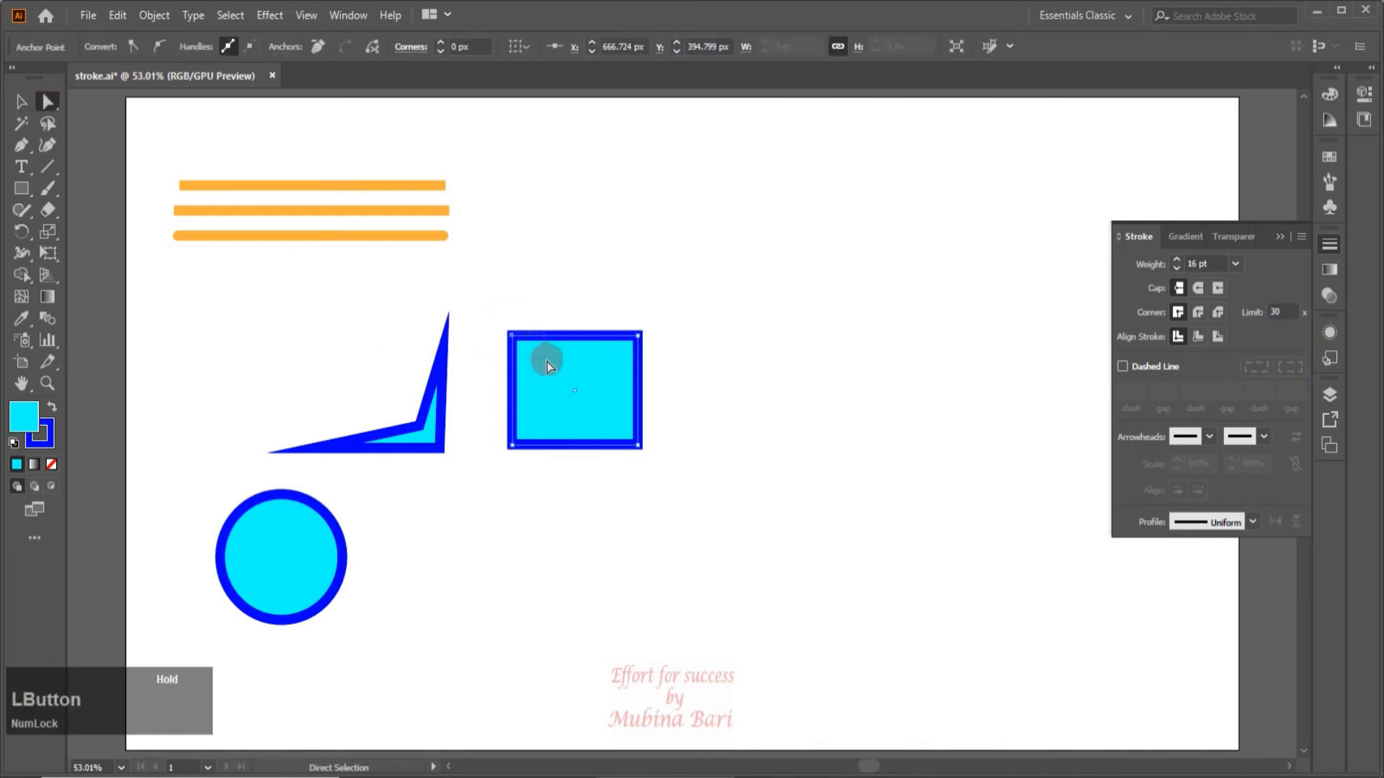
left_click_drag(513, 338, 625, 436)
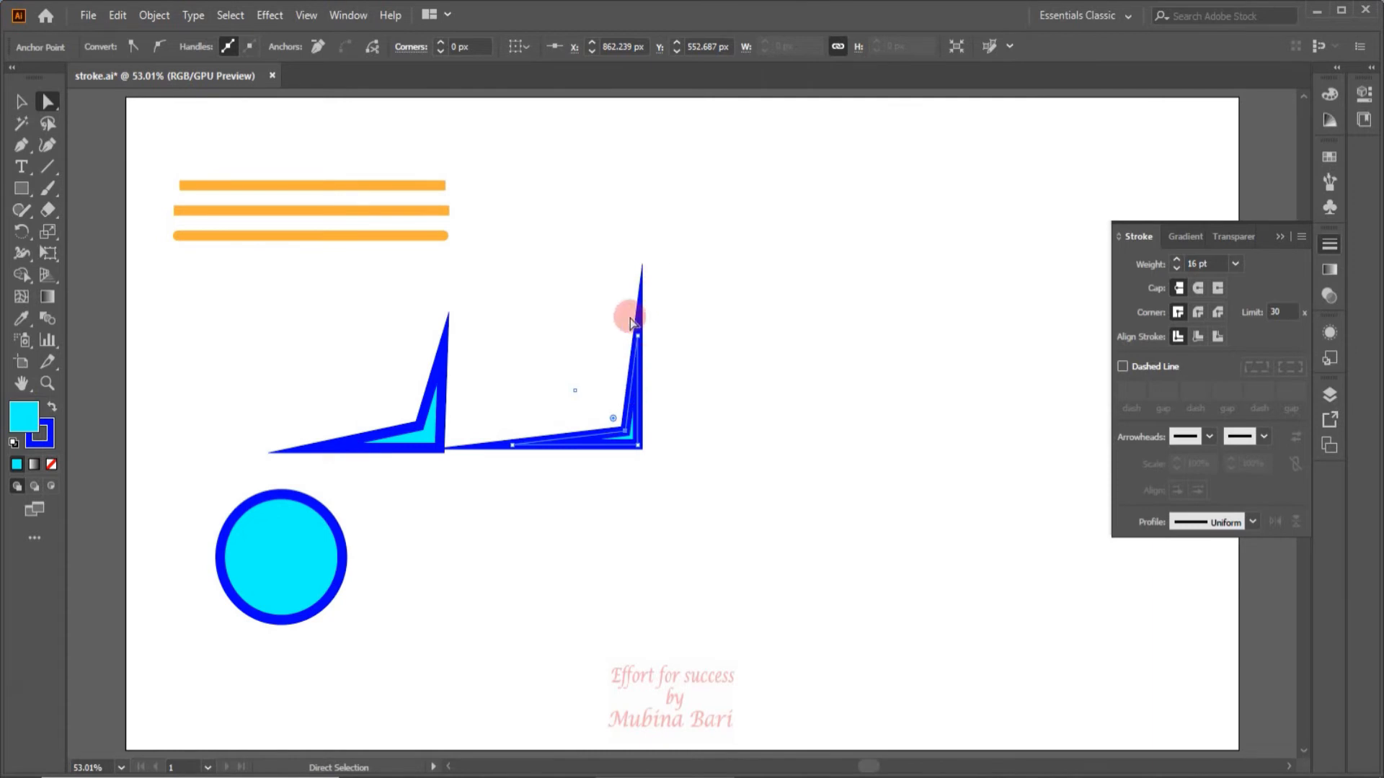
left_click(636, 369)
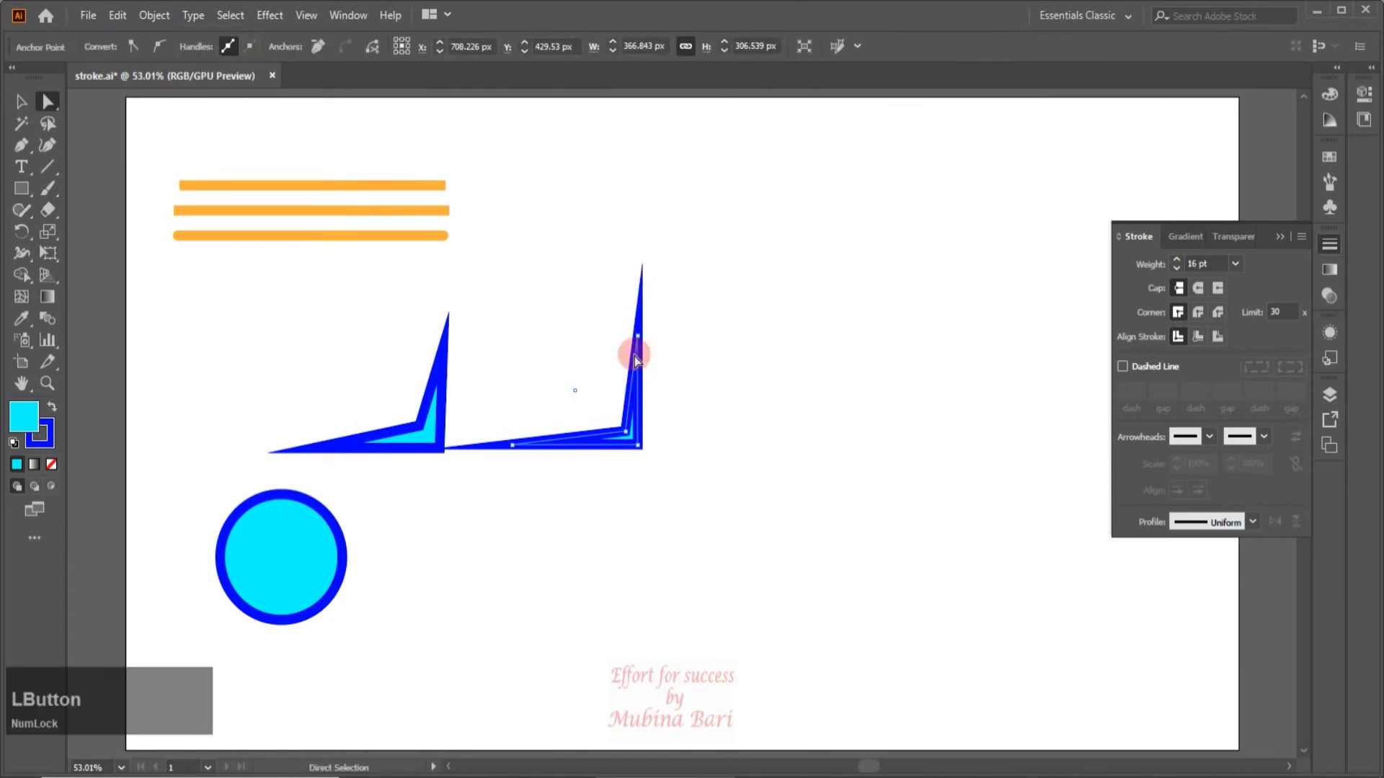
left_click(444, 383)
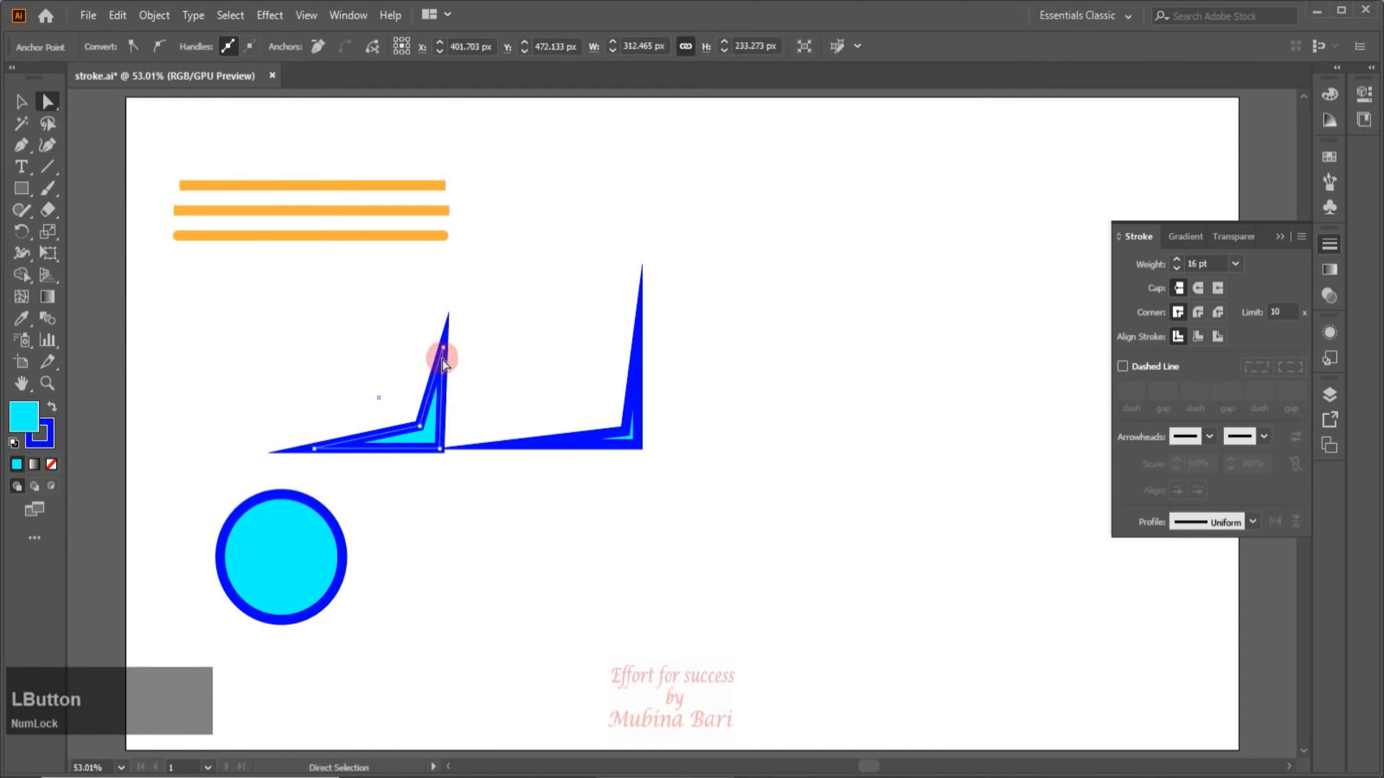
left_click(640, 394)
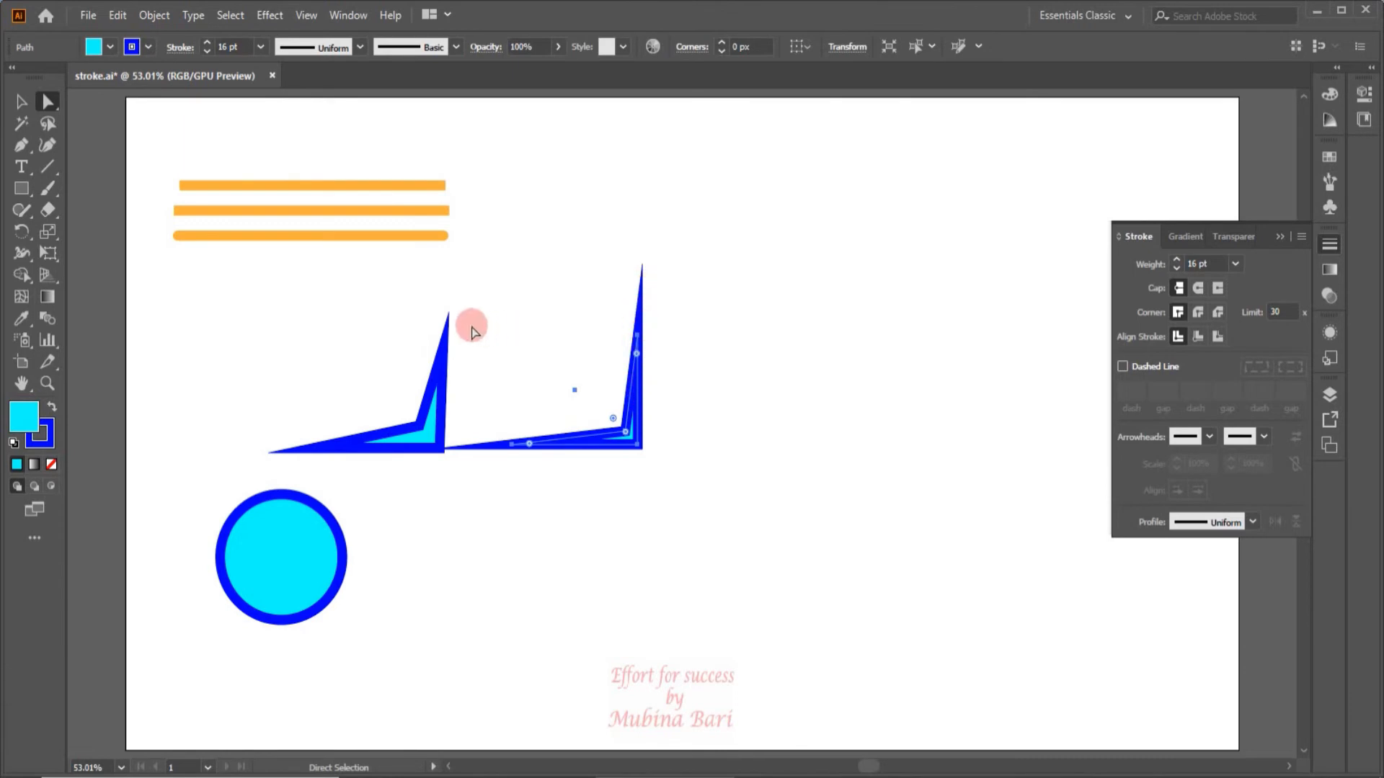
Delete both pointed shapes from the artboard.
left_click(1284, 311)
left_click(627, 441)
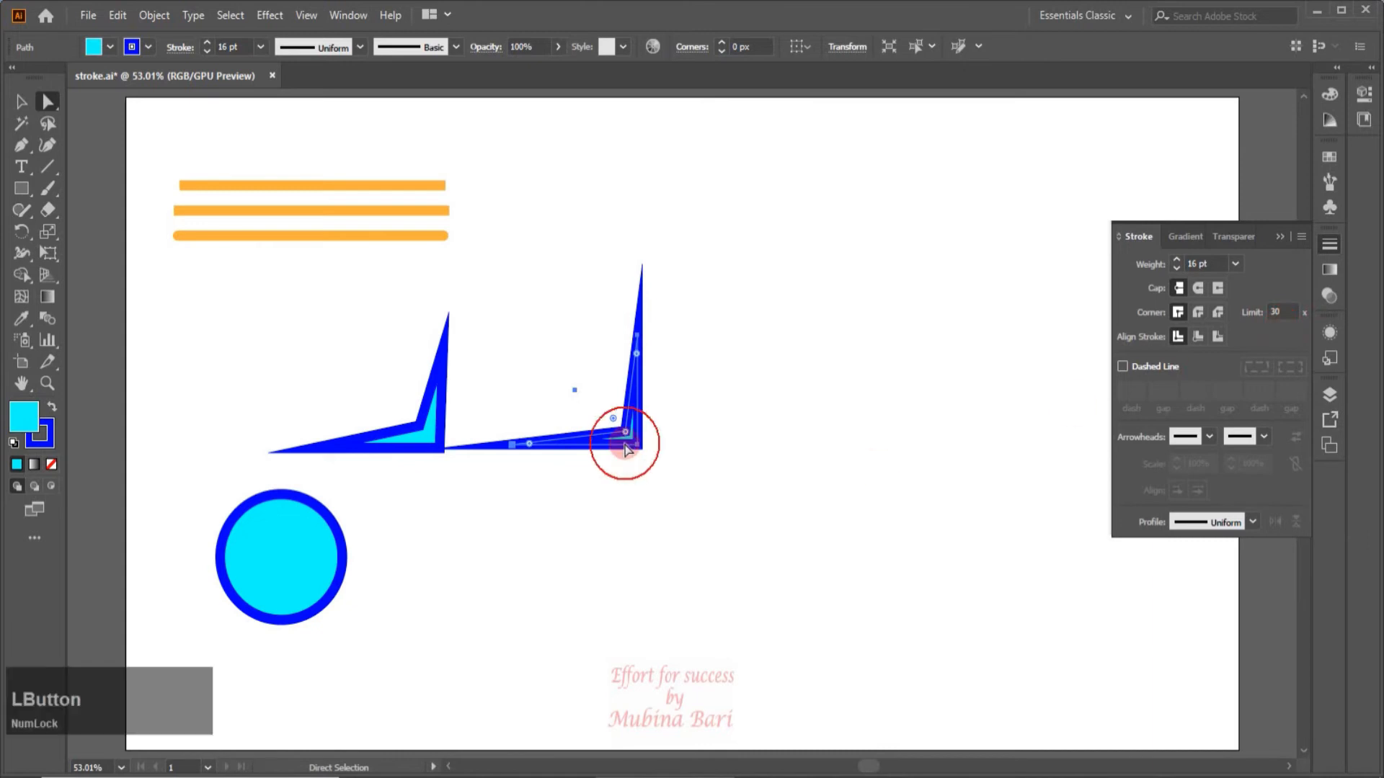
key("Delete")
Move the circle straight up beneath the orange lines and set its stroke weight to 40 pt.
key("v")
left_click_drag(285, 598, 290, 451)
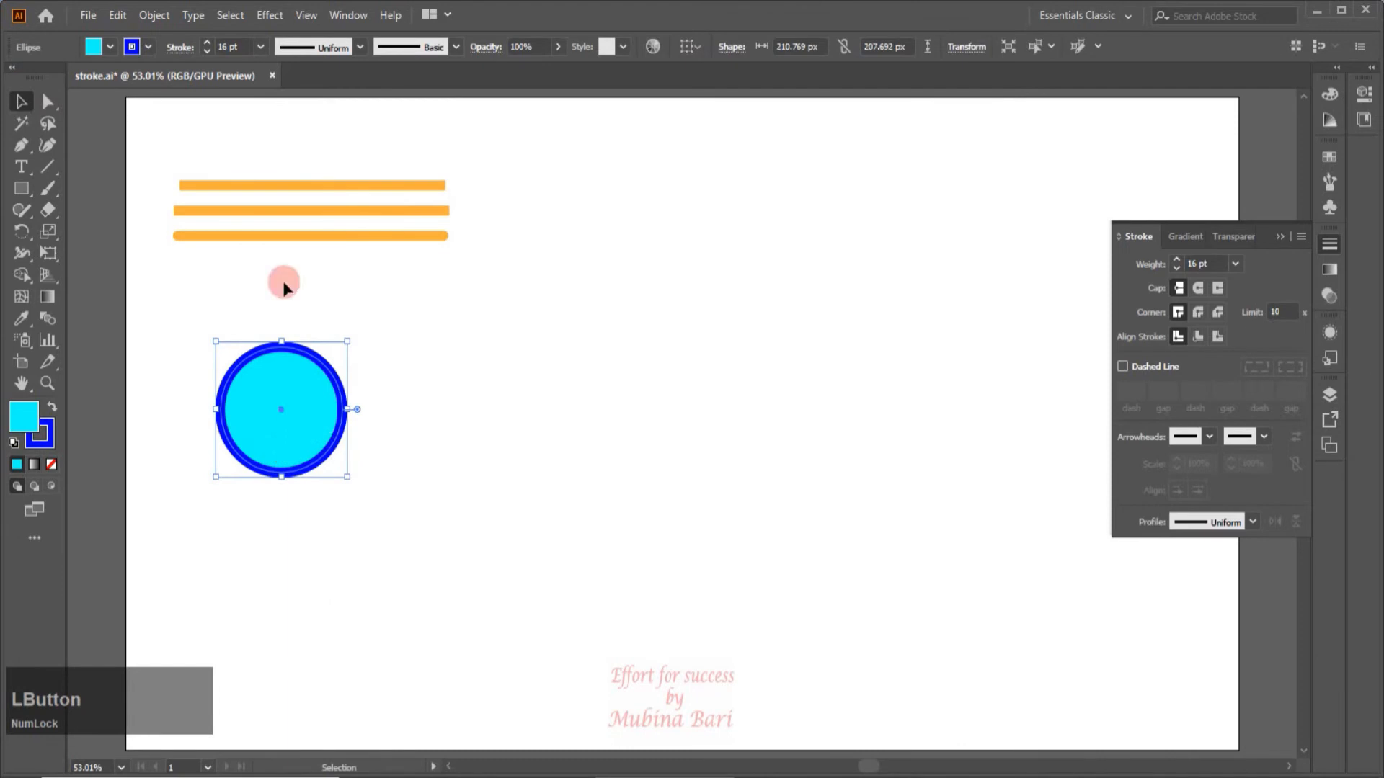
key("ctrl+z")
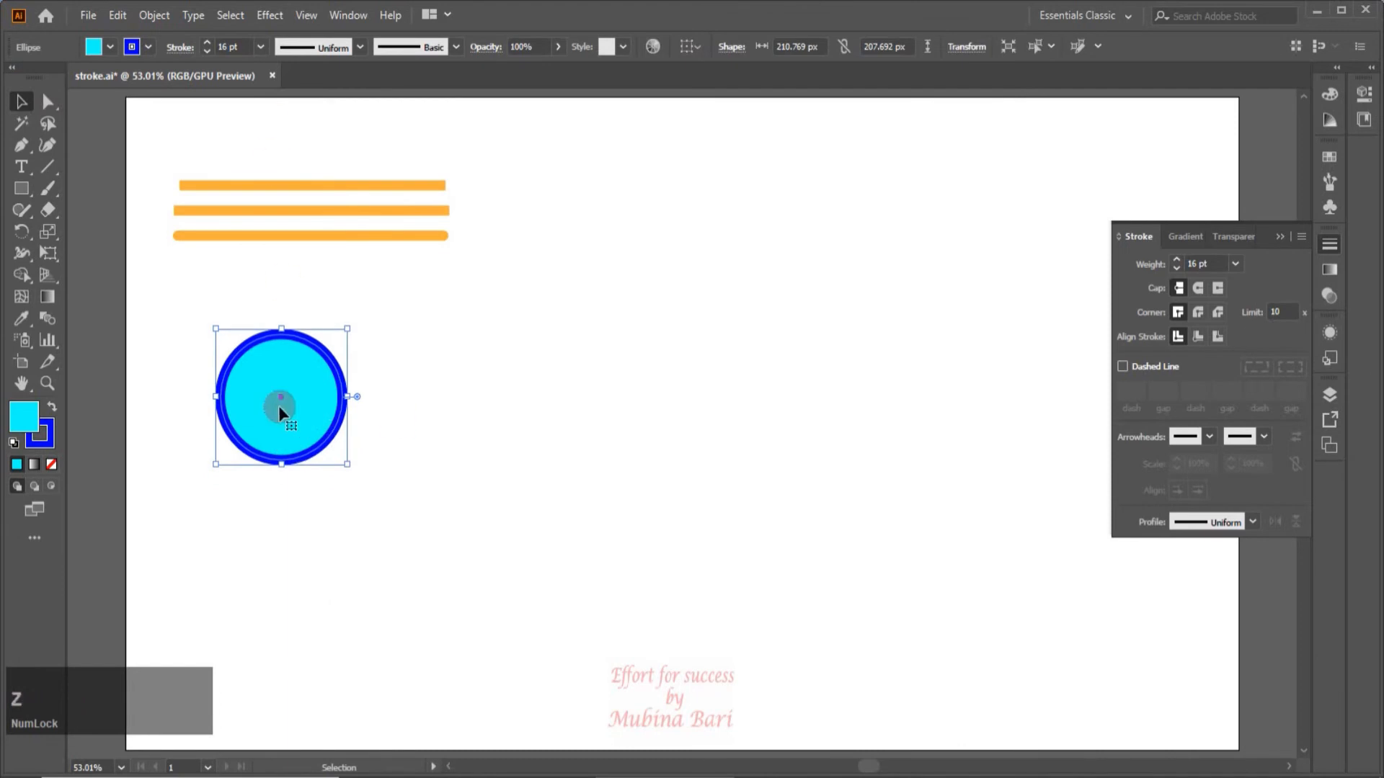
left_click(260, 47)
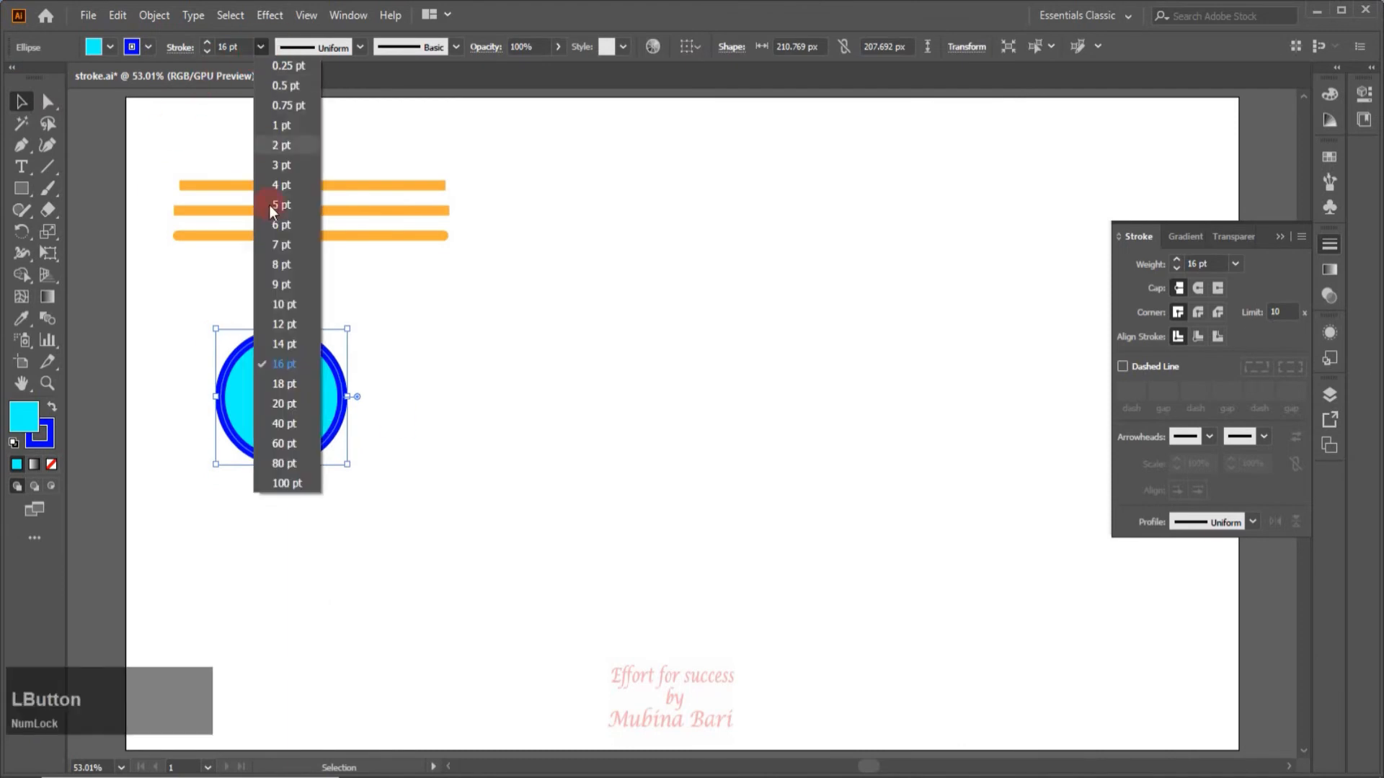
left_click(288, 425)
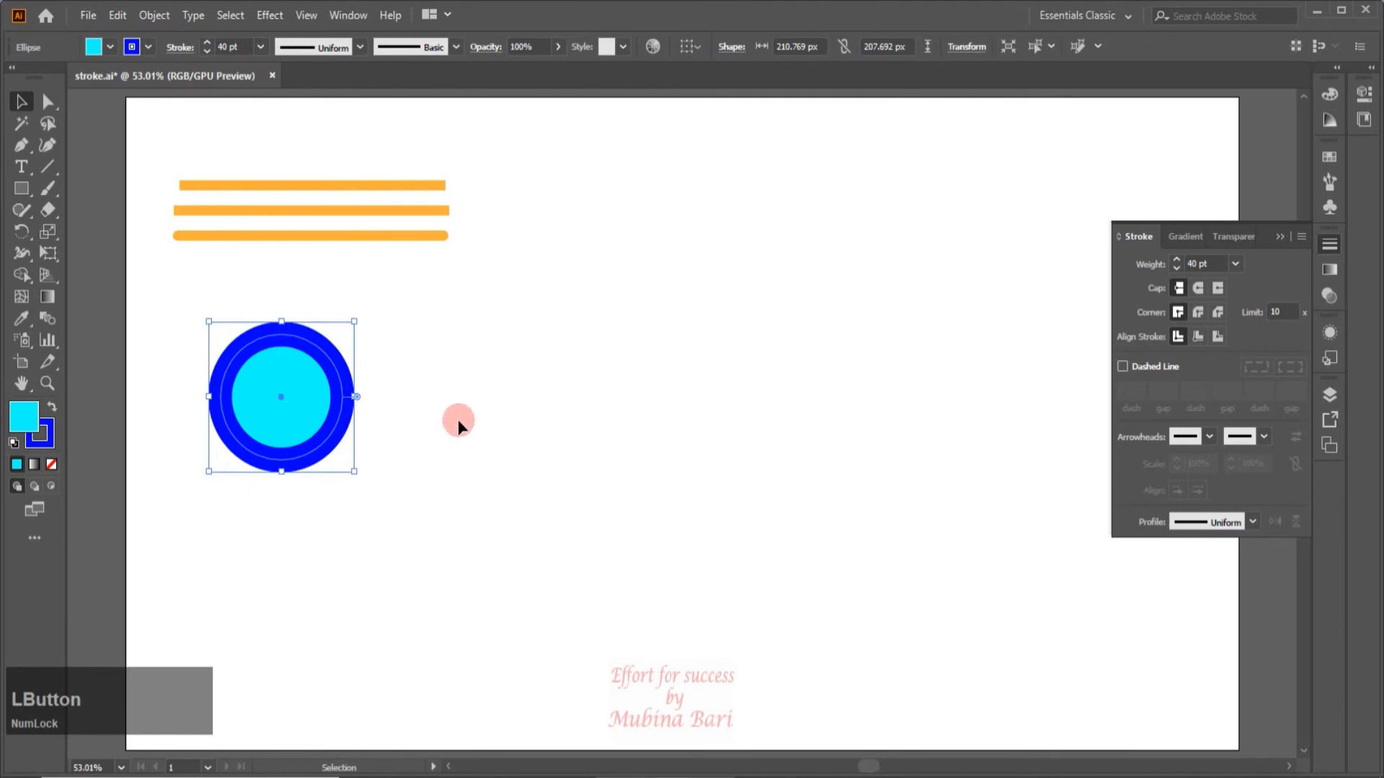
Duplicate the circle twice alongside the original to form a row of three, and select the original circle.
left_click_drag(269, 408, 416, 417)
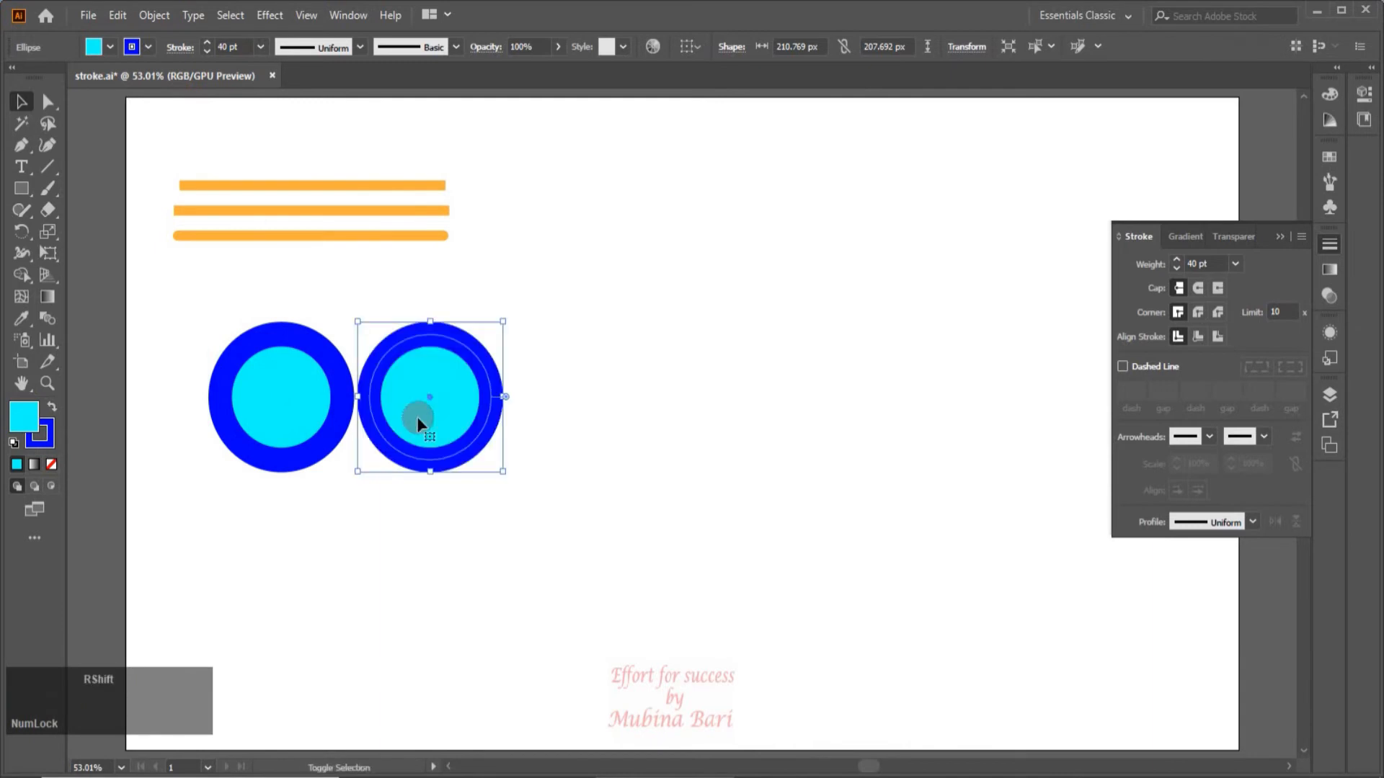
key("ctrl+d")
left_click(308, 464)
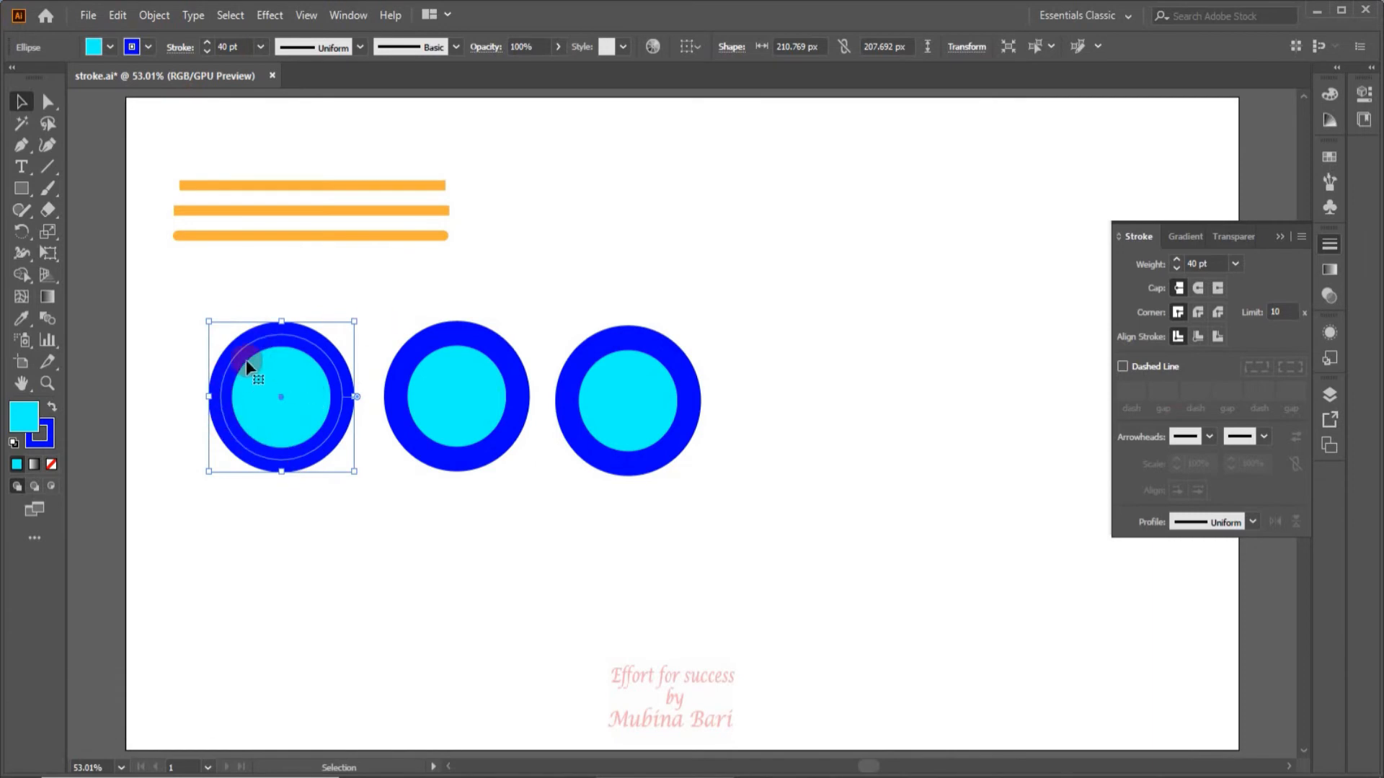
Align the middle circle's stroke to the inside and the last circle's stroke to the outside, and compare them with the original circle.
left_click(465, 454)
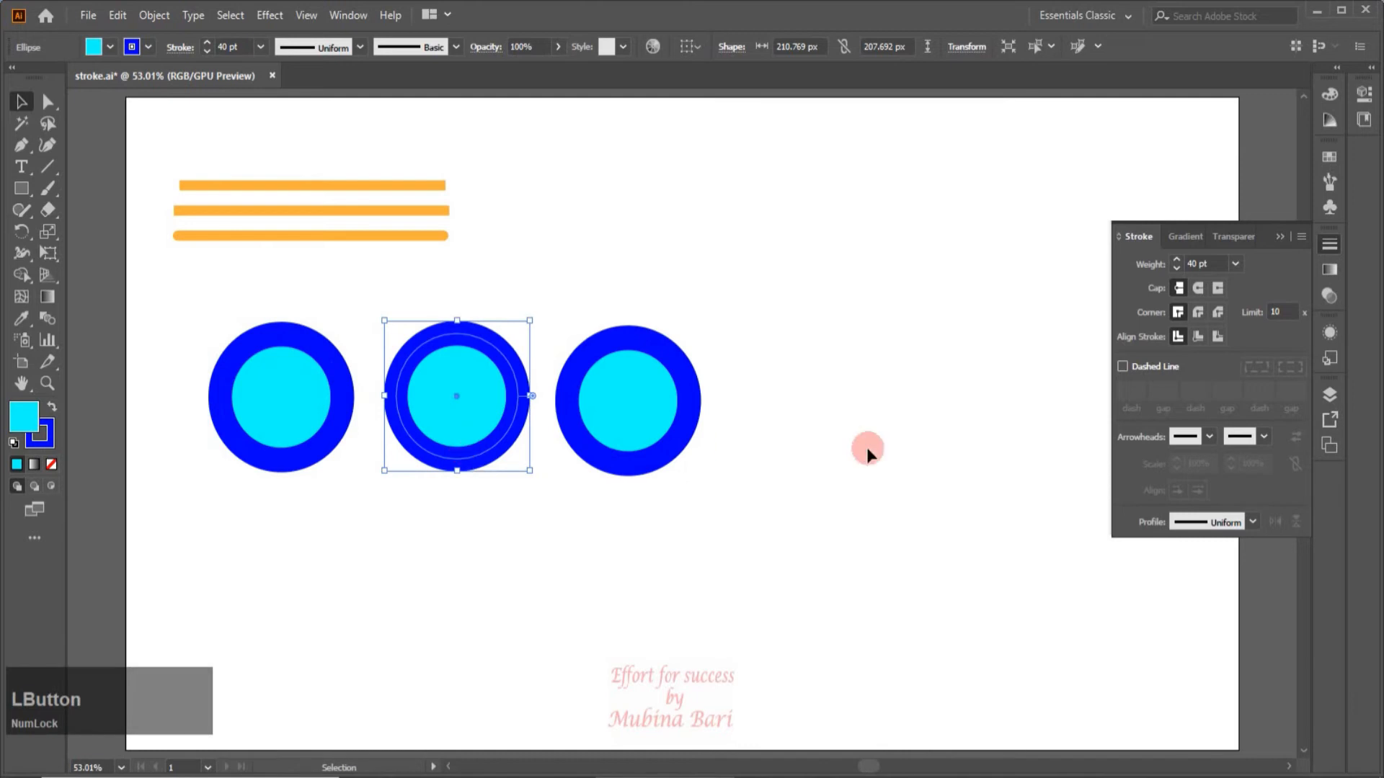
left_click(1197, 336)
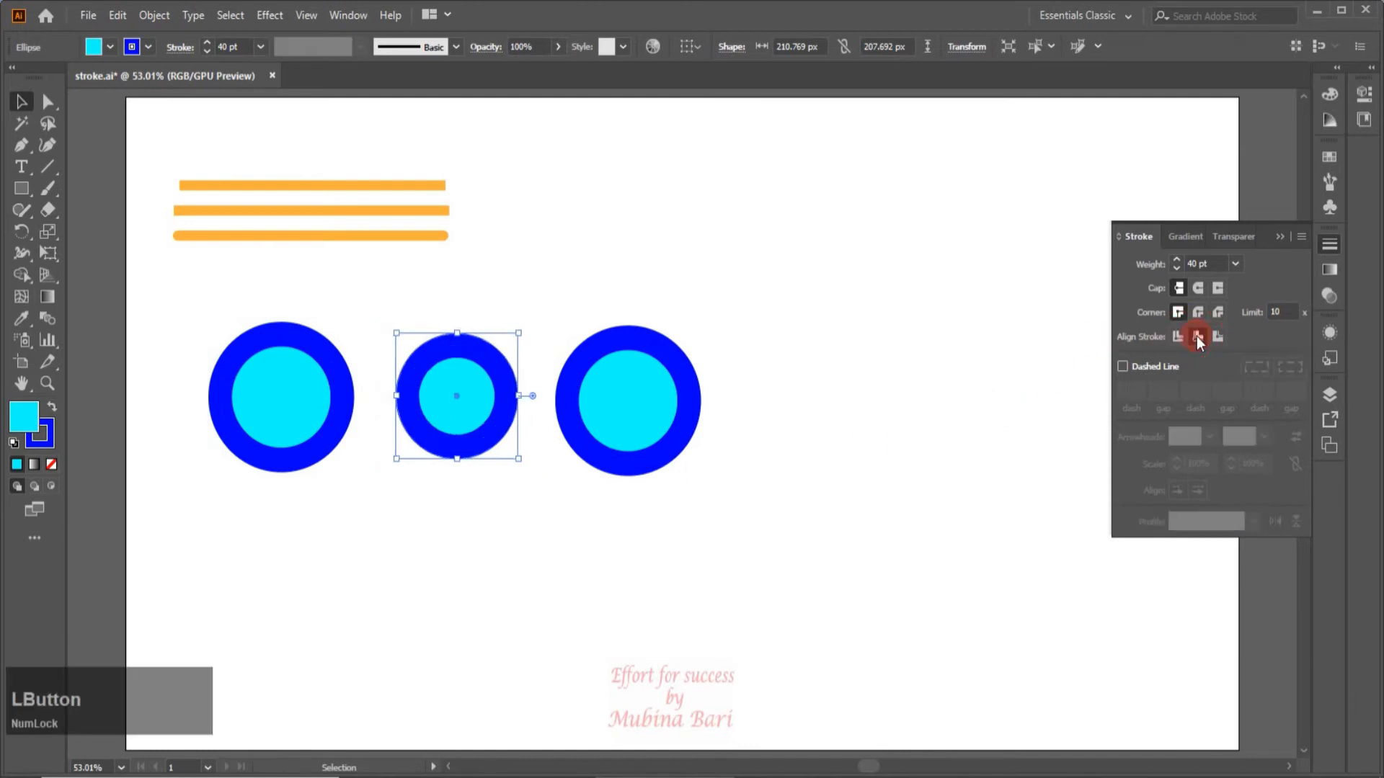
left_click(658, 455)
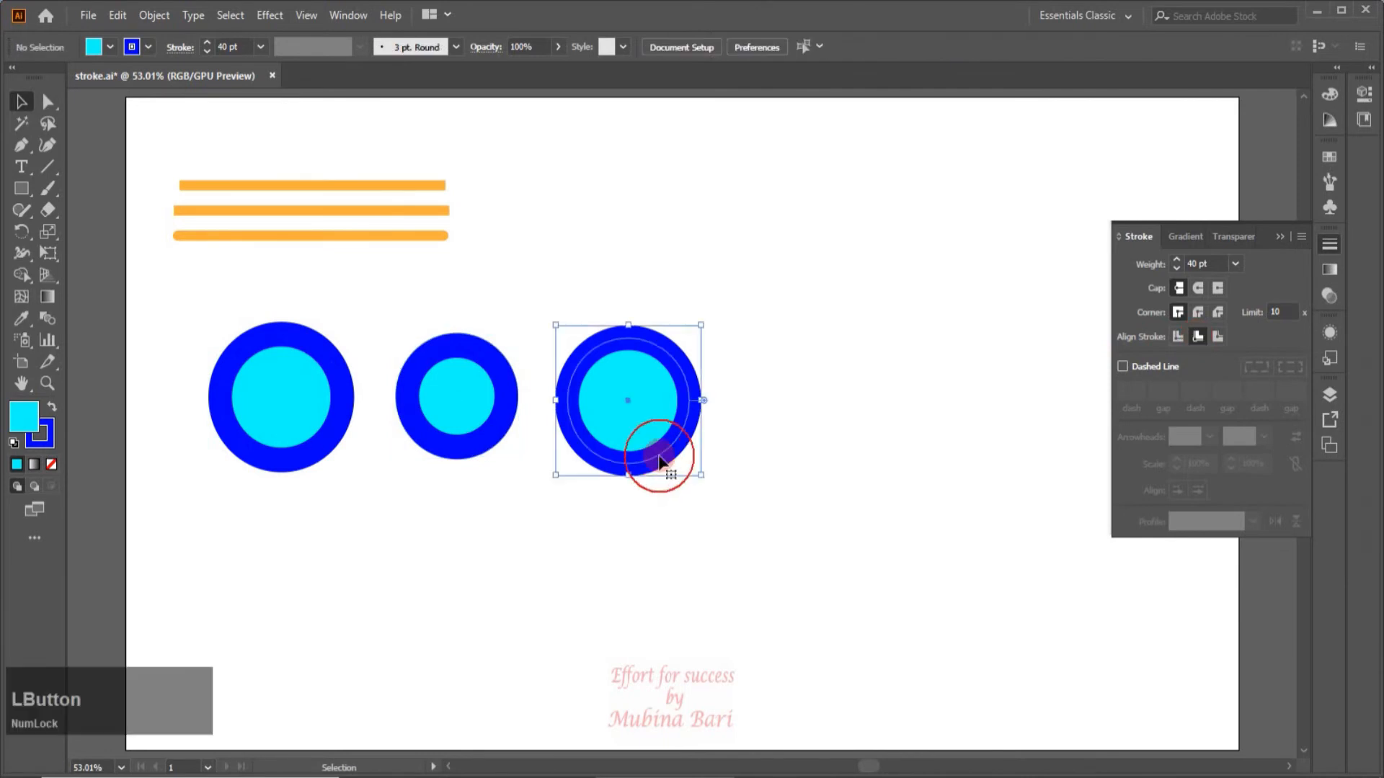
left_click(1219, 336)
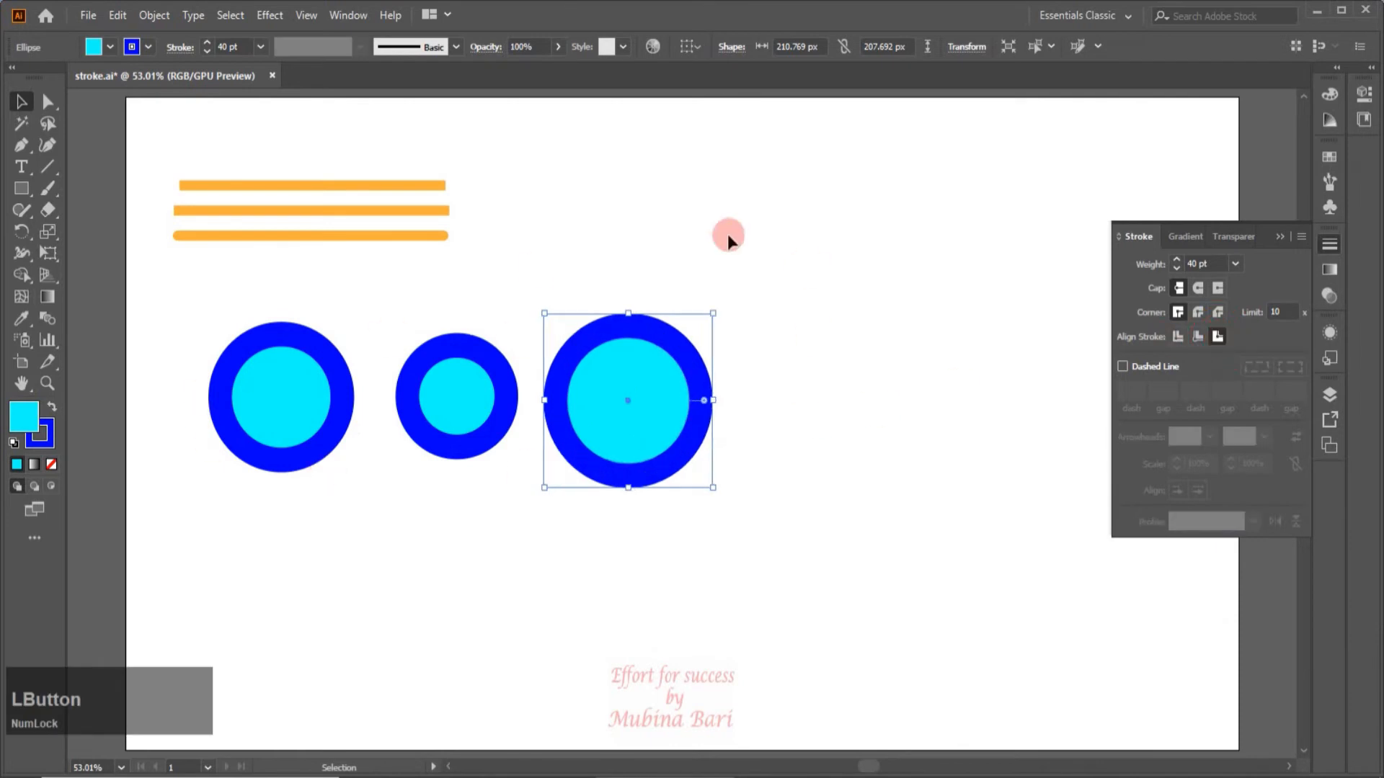
left_click(261, 479)
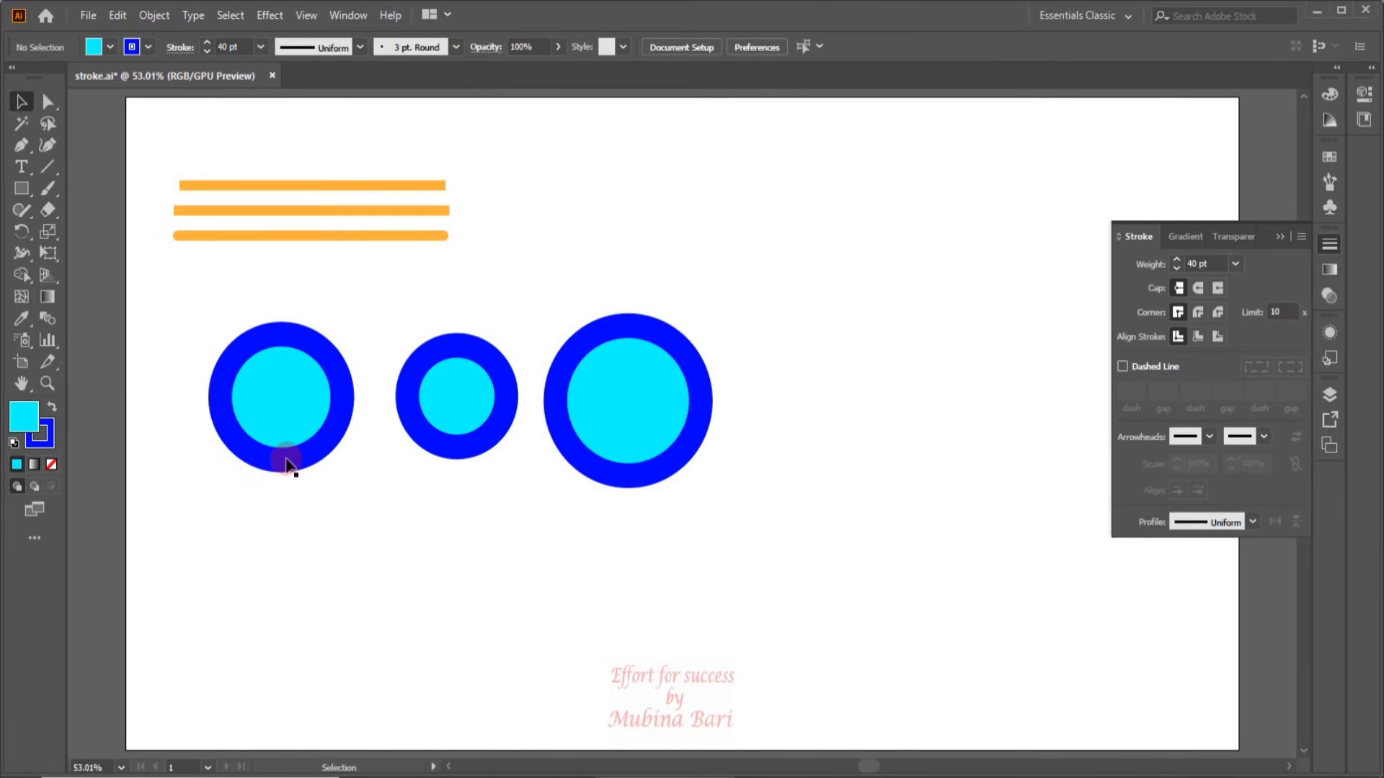
Recolour all three circles with an orange stroke and an RGB Yellow fill.
left_click_drag(205, 304, 839, 487)
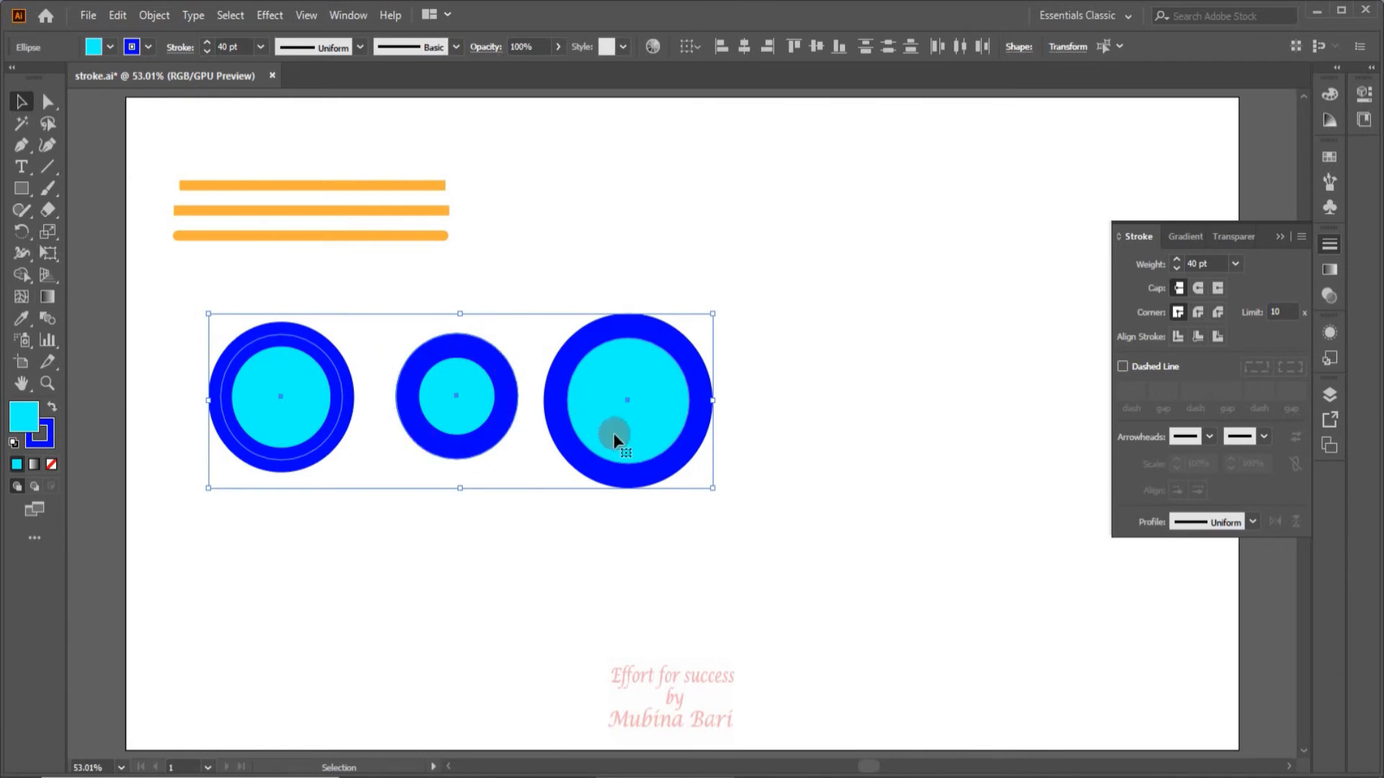
key("z")
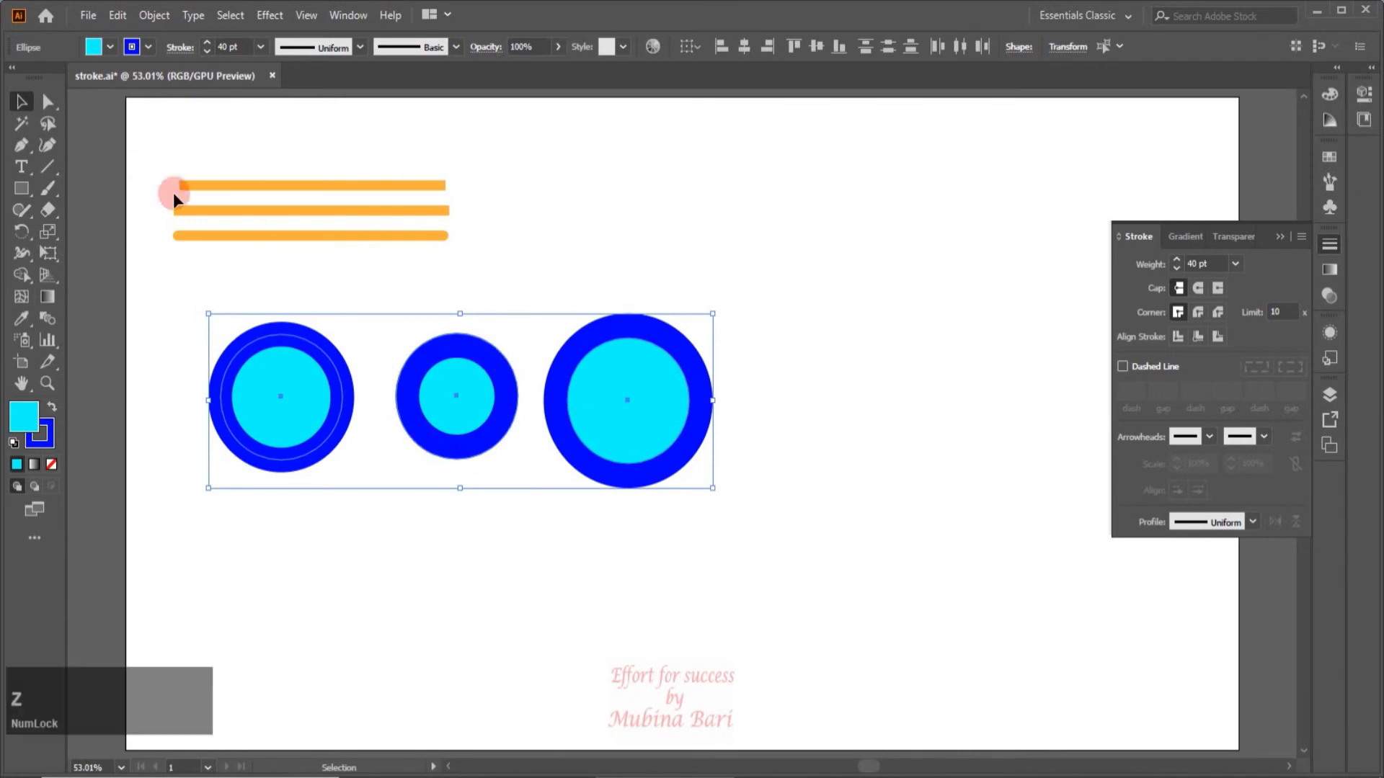
left_click(149, 46)
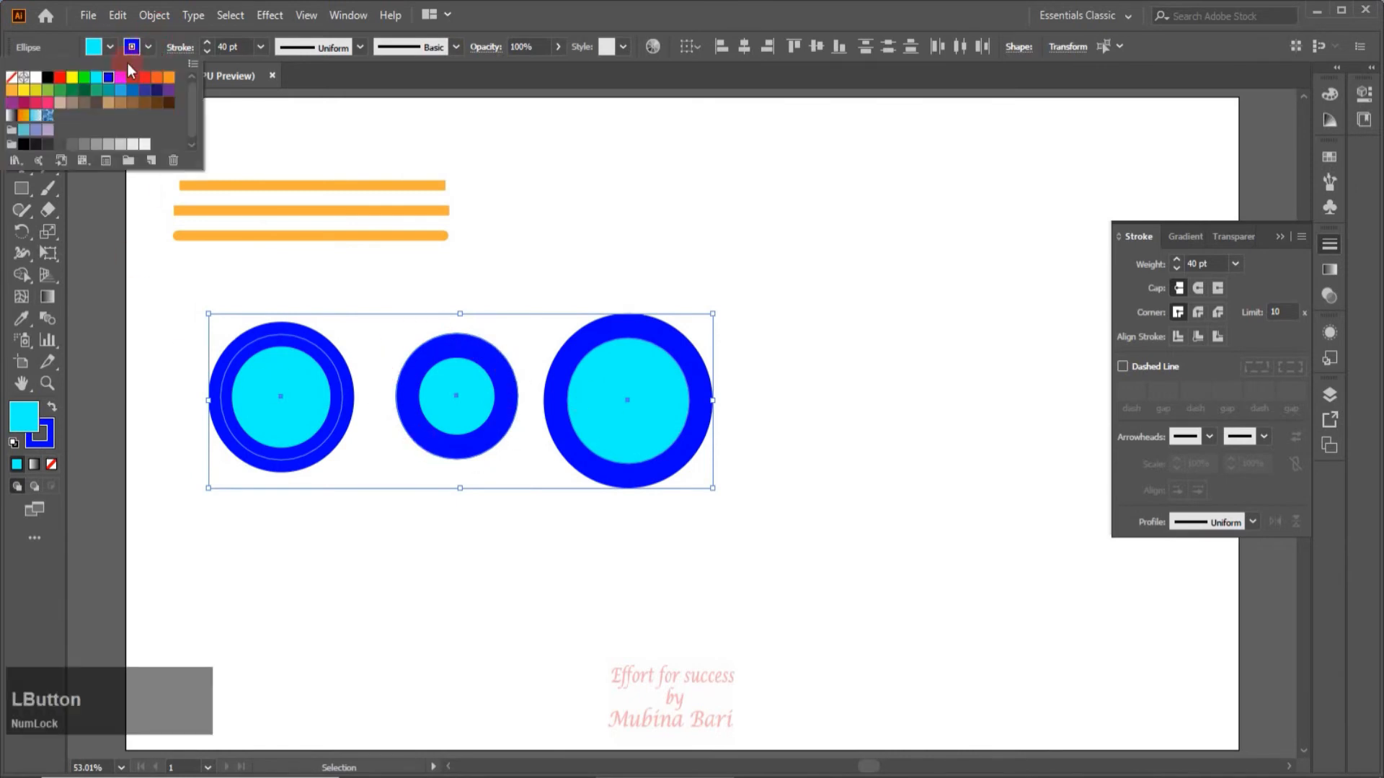
left_click(12, 90)
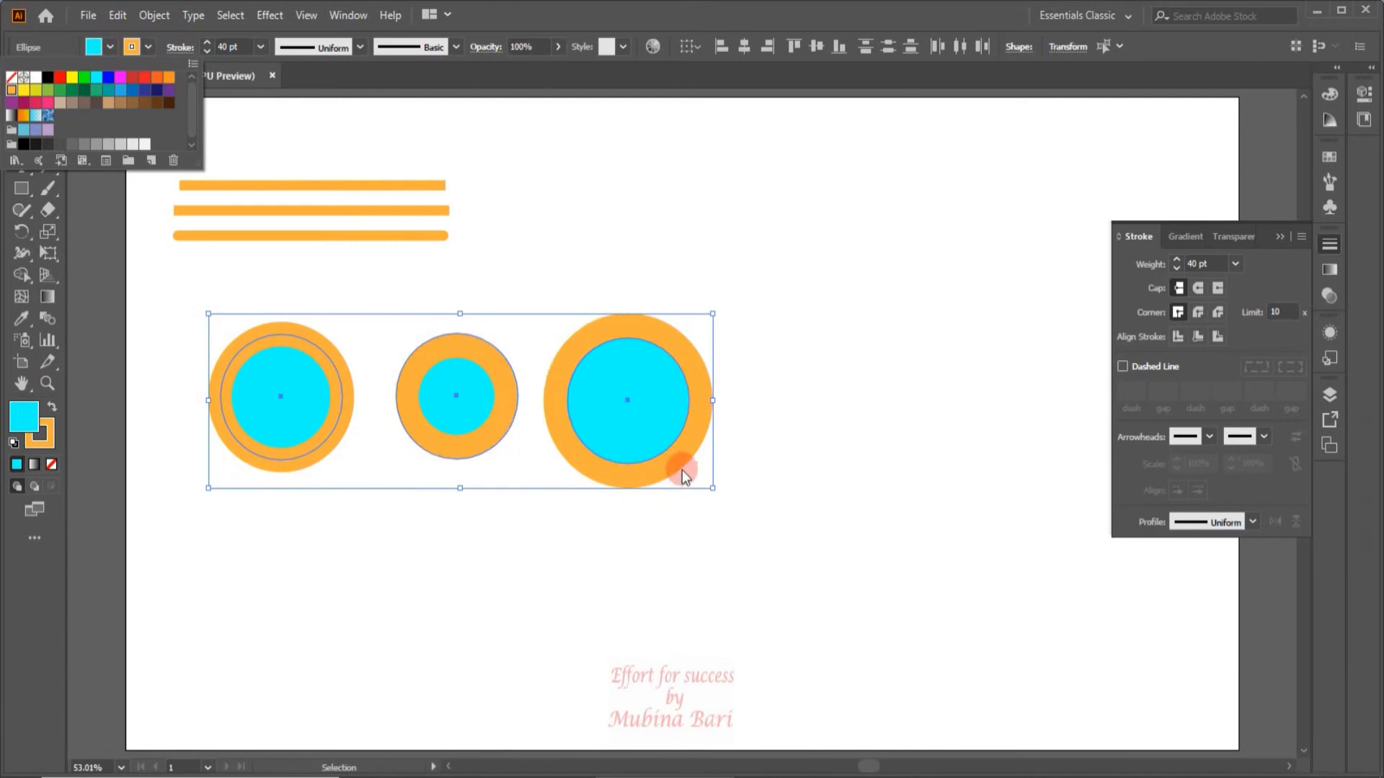
left_click(110, 48)
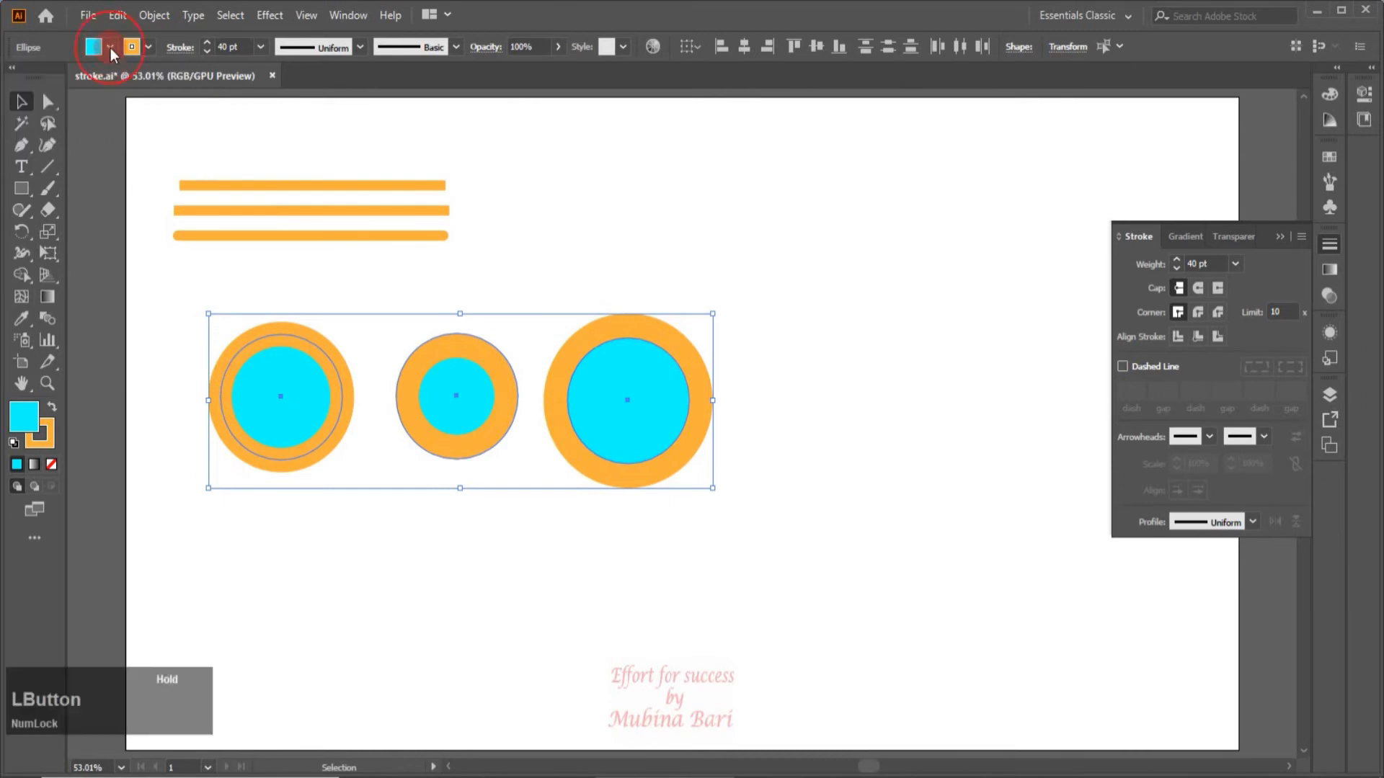
left_click(111, 47)
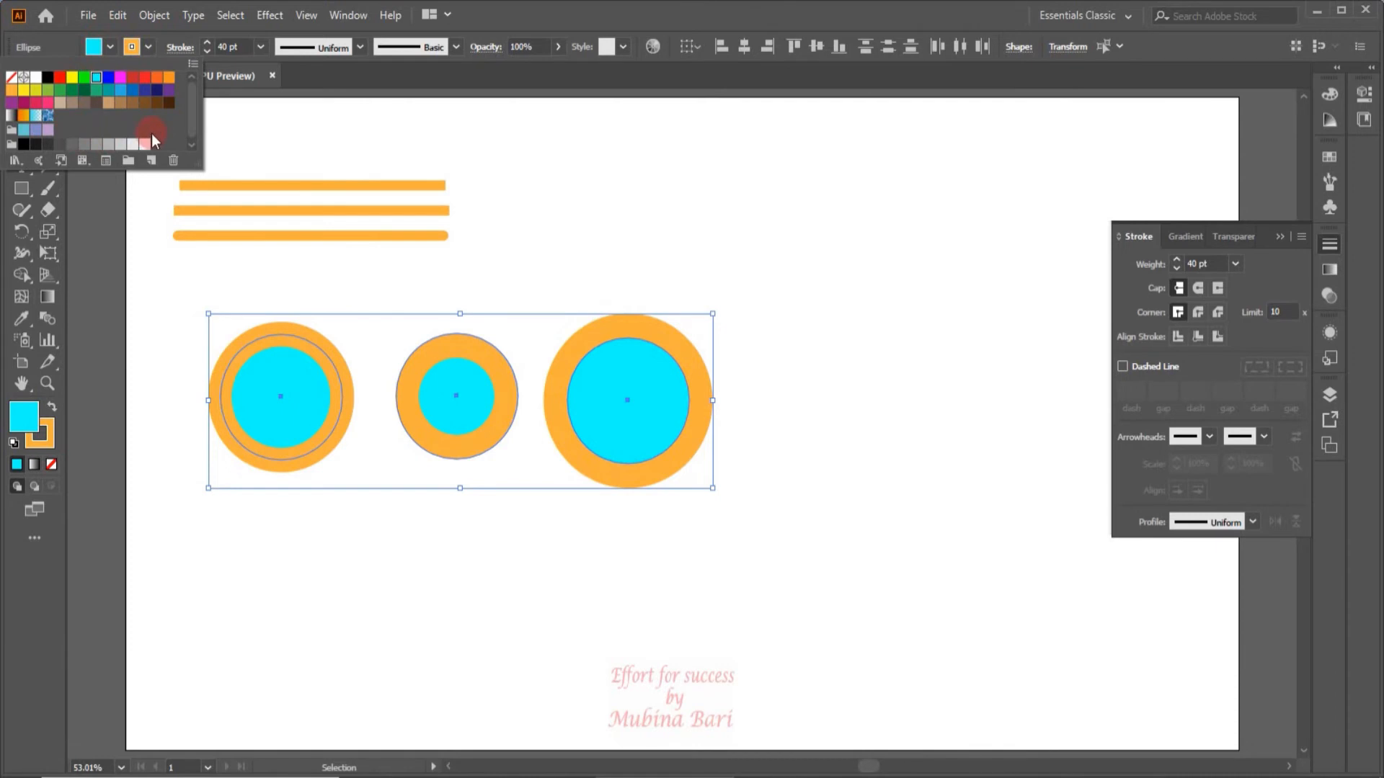
left_click(70, 80)
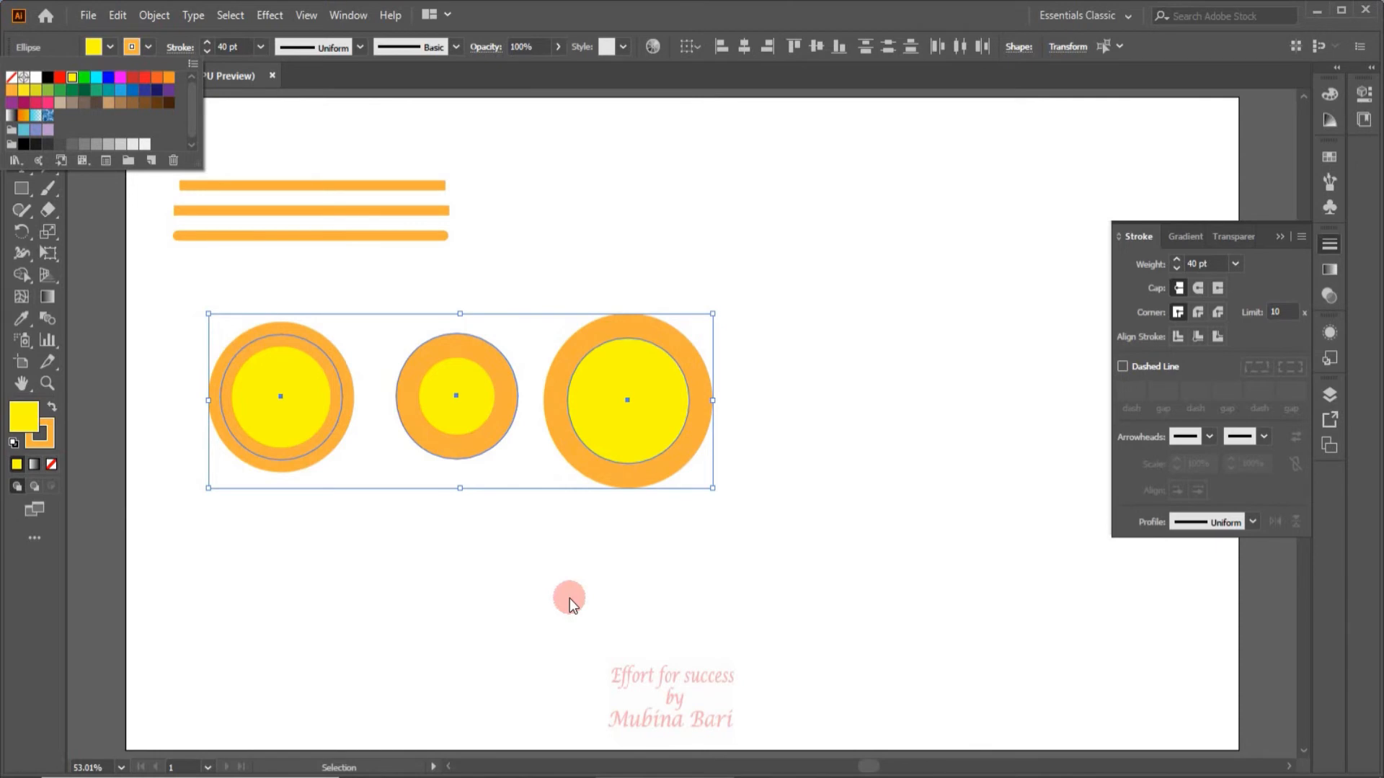
Delete the three circles and the two lower orange lines, keeping only the uppermost line.
key("Delete")
key("Delete")
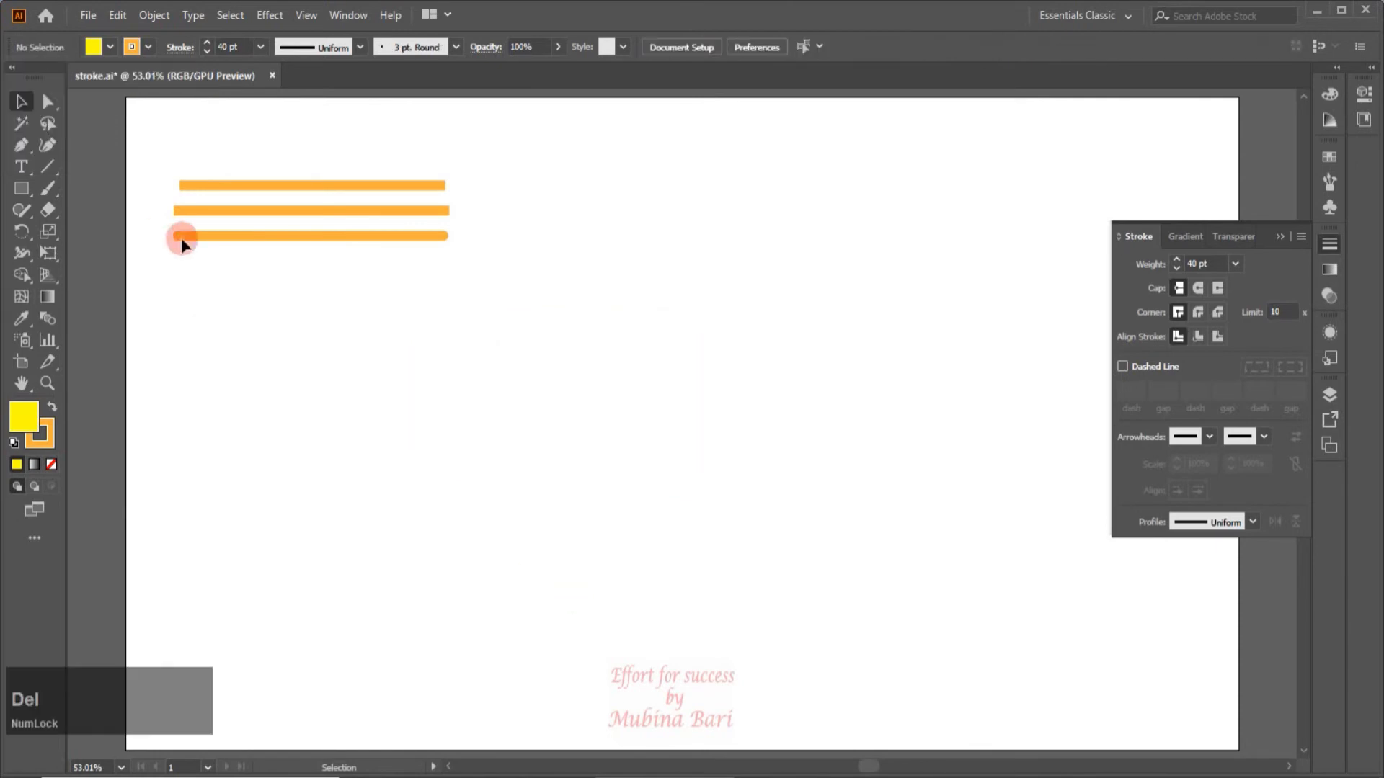
left_click_drag(157, 196, 494, 271)
key("Delete")
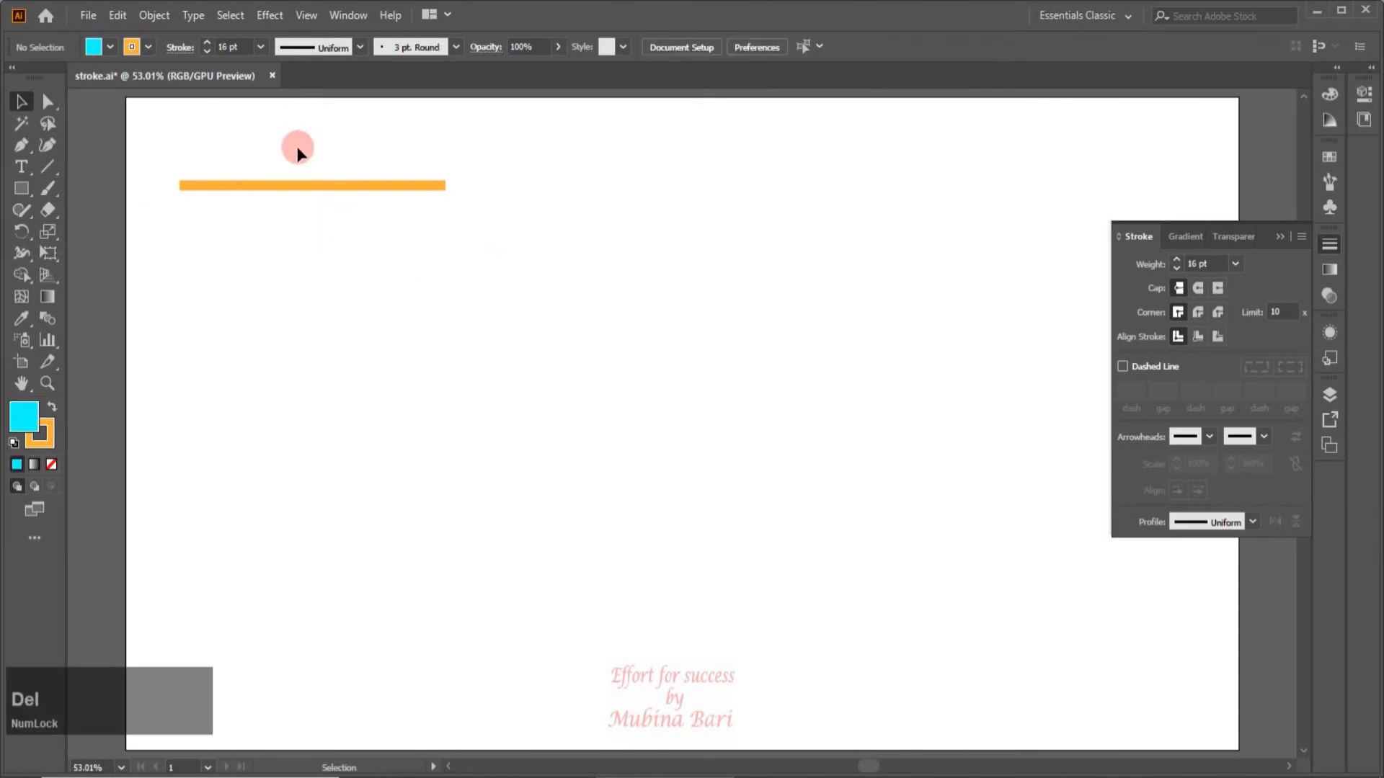
Move the remaining orange line further into the artboard and turn its stroke into a dashed line.
left_click_drag(302, 191, 412, 274)
left_click(592, 424)
left_click(45, 383)
left_click_drag(268, 268, 479, 361)
key("v")
left_click_drag(267, 267, 375, 340)
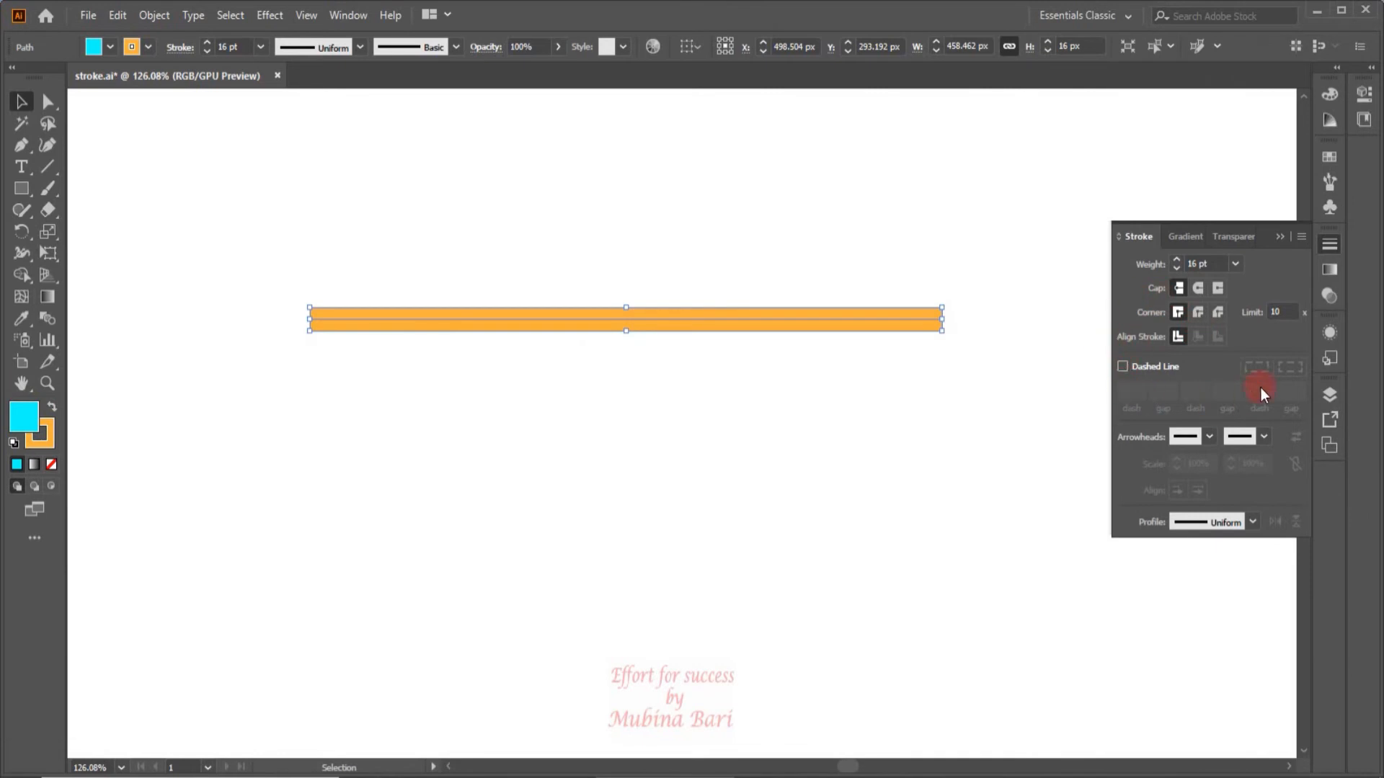
left_click(1122, 367)
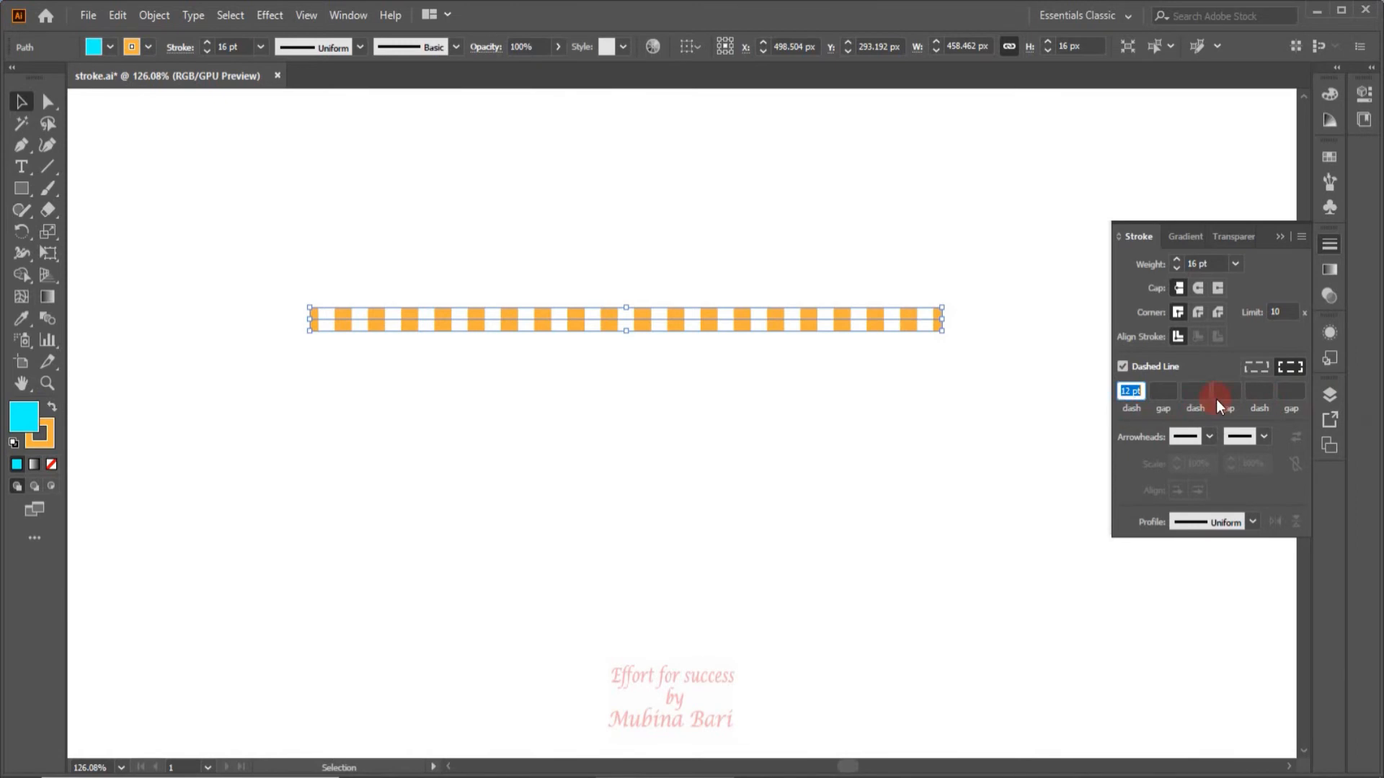
Draw a cyan rectangle with a dashed orange stroke, about 176 by 134 px, below the dashed line.
left_click(22, 189)
mouse_move(283, 412)
left_mouse_down()
mouse_move(462, 536)
mouse_move(527, 605)
left_mouse_up()
left_click(34, 108)
left_click(405, 326)
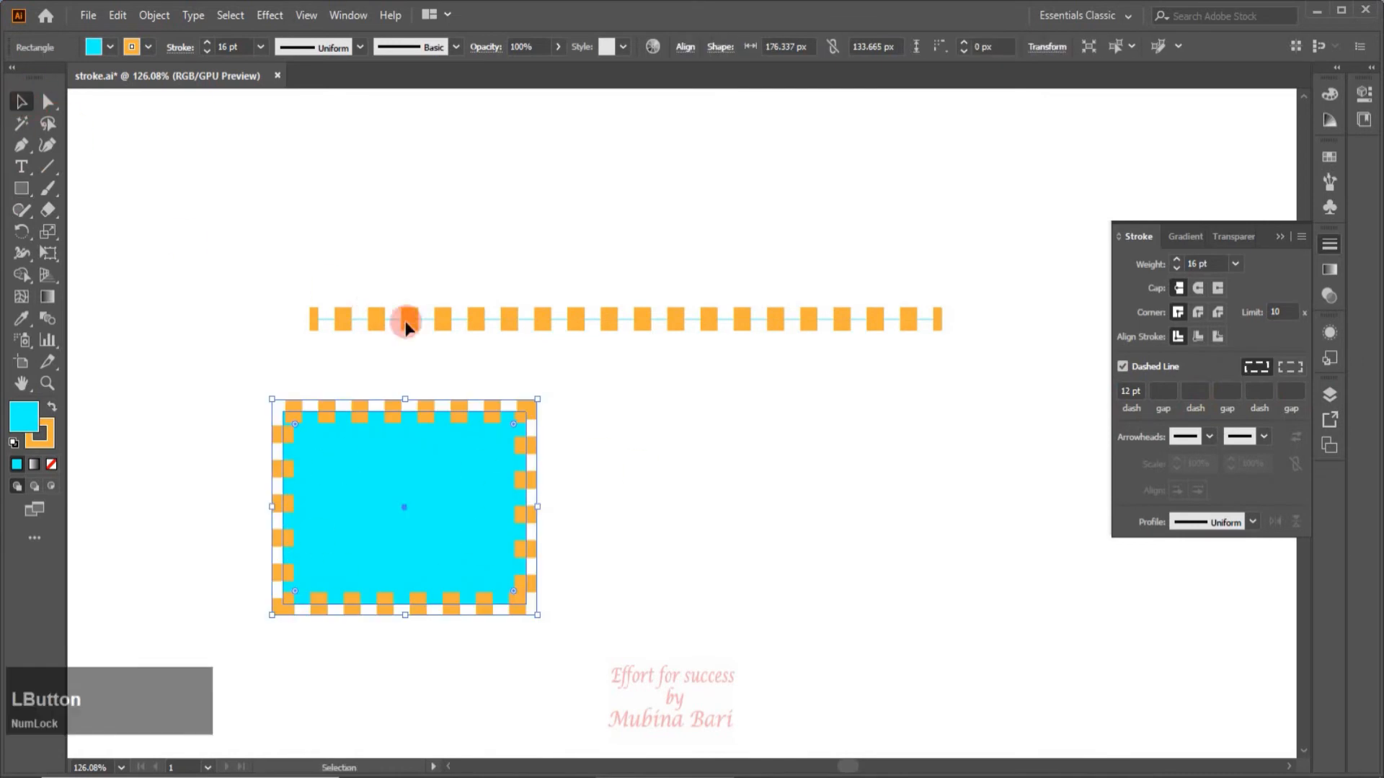
Set the dashed line's first dash length to 16 pt.
left_click(443, 323)
left_click(442, 323)
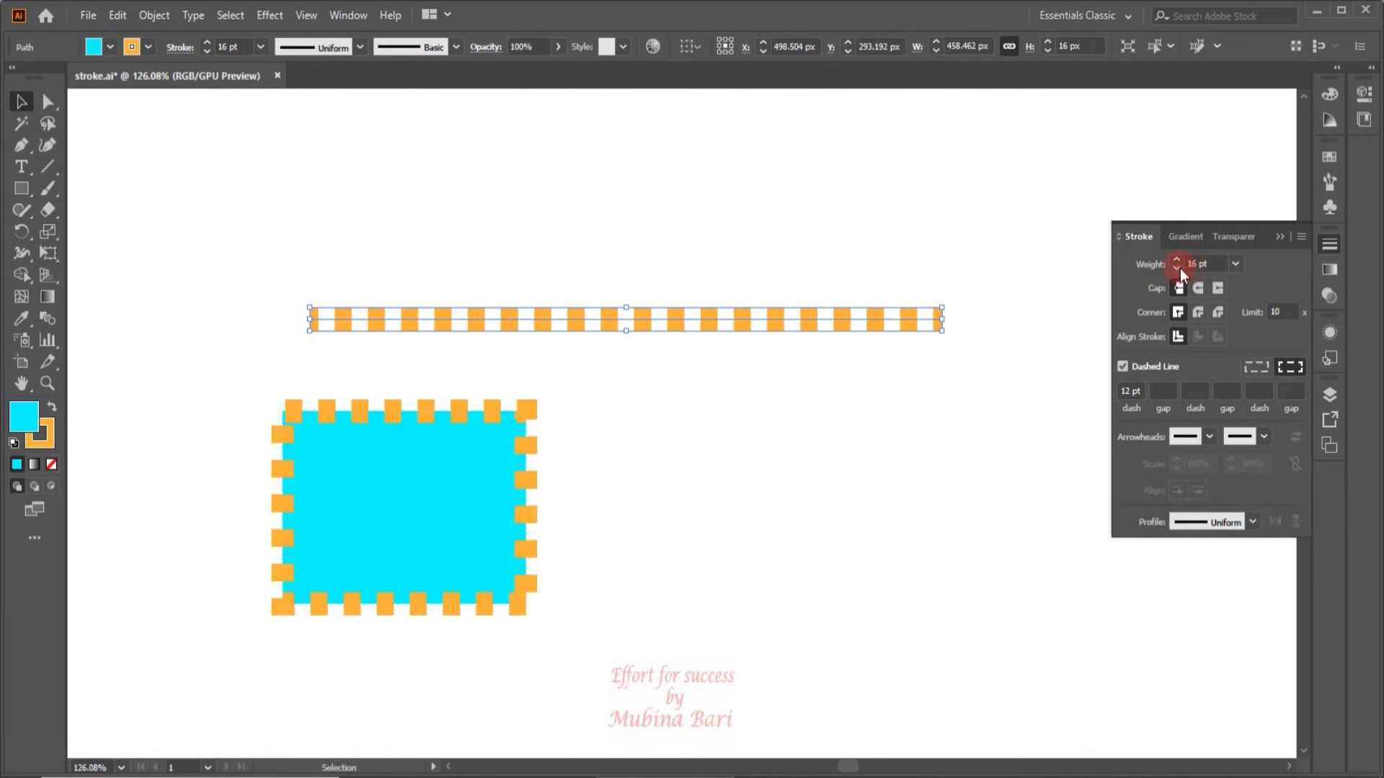
left_click(1121, 391)
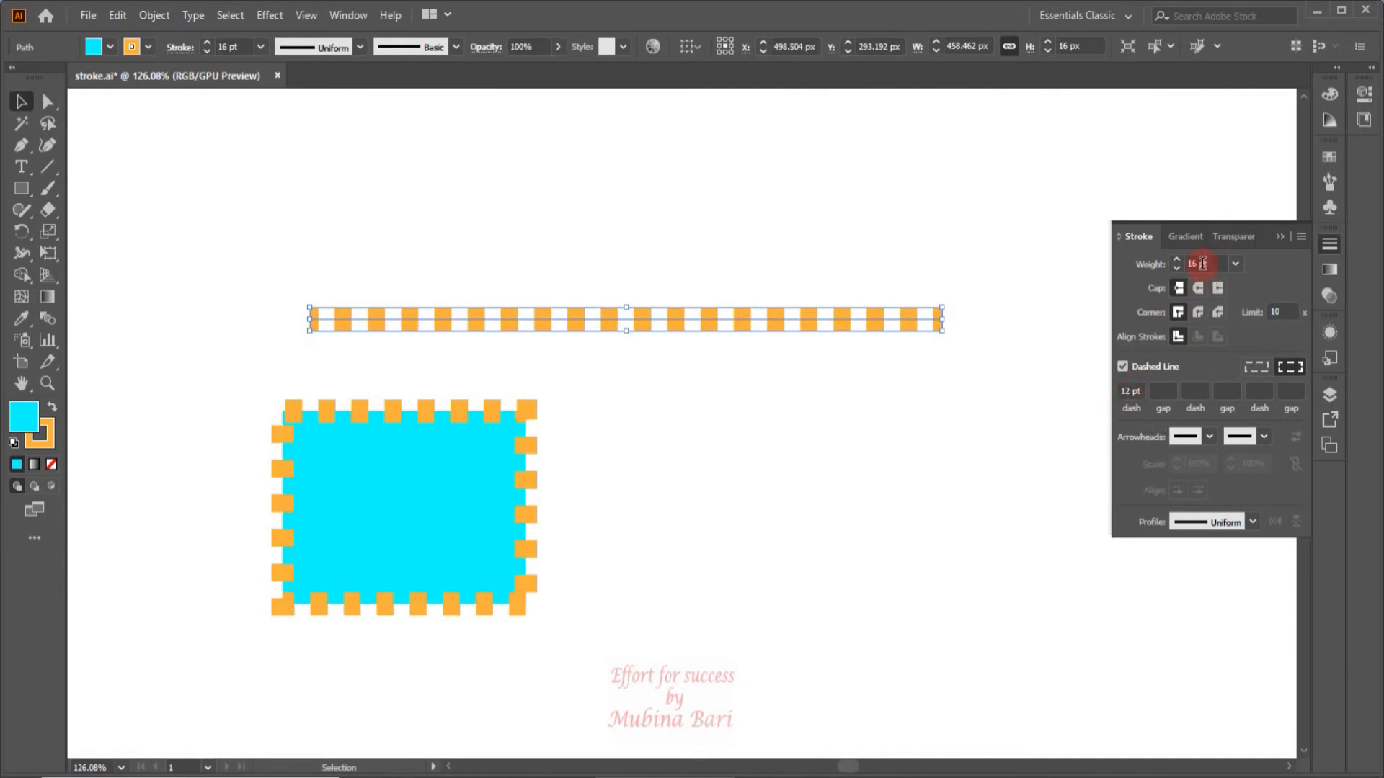
left_click(1130, 390)
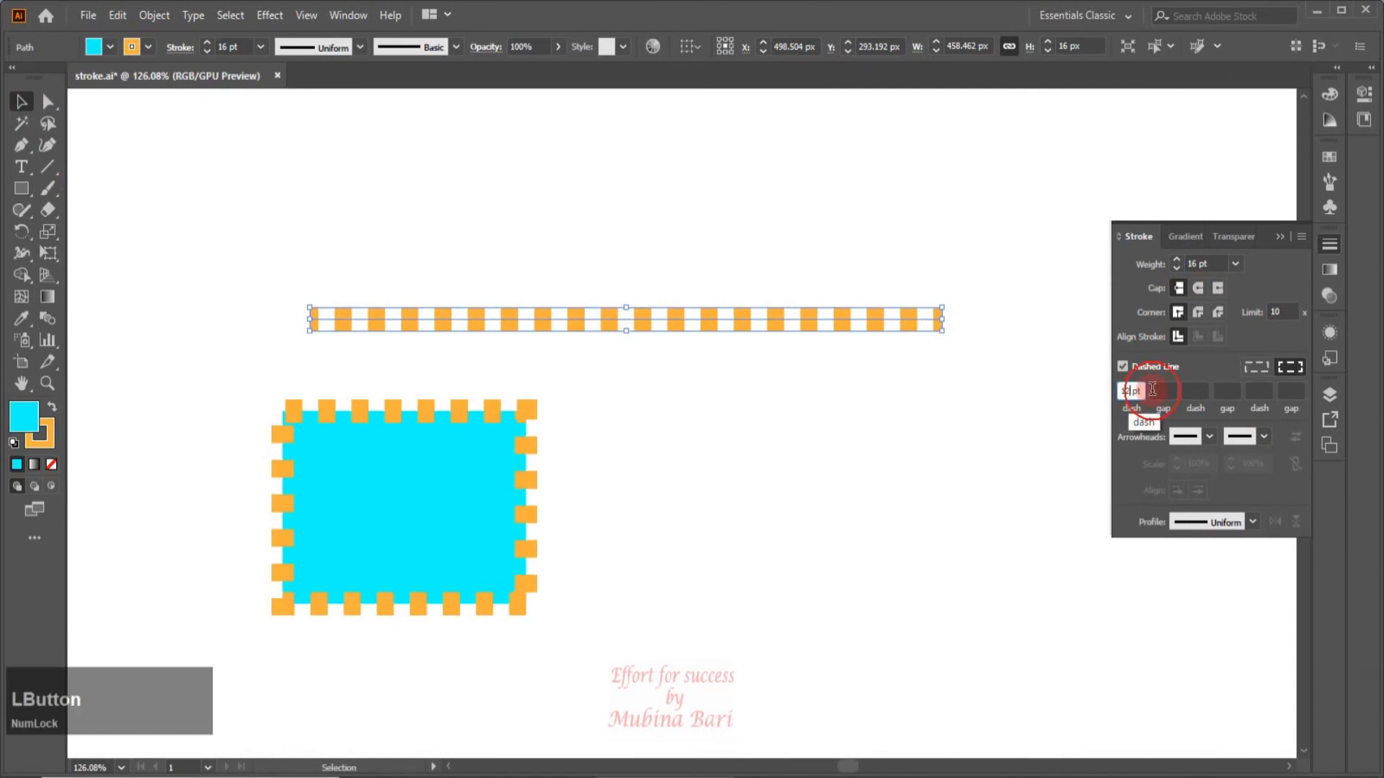
key("BackSpace")
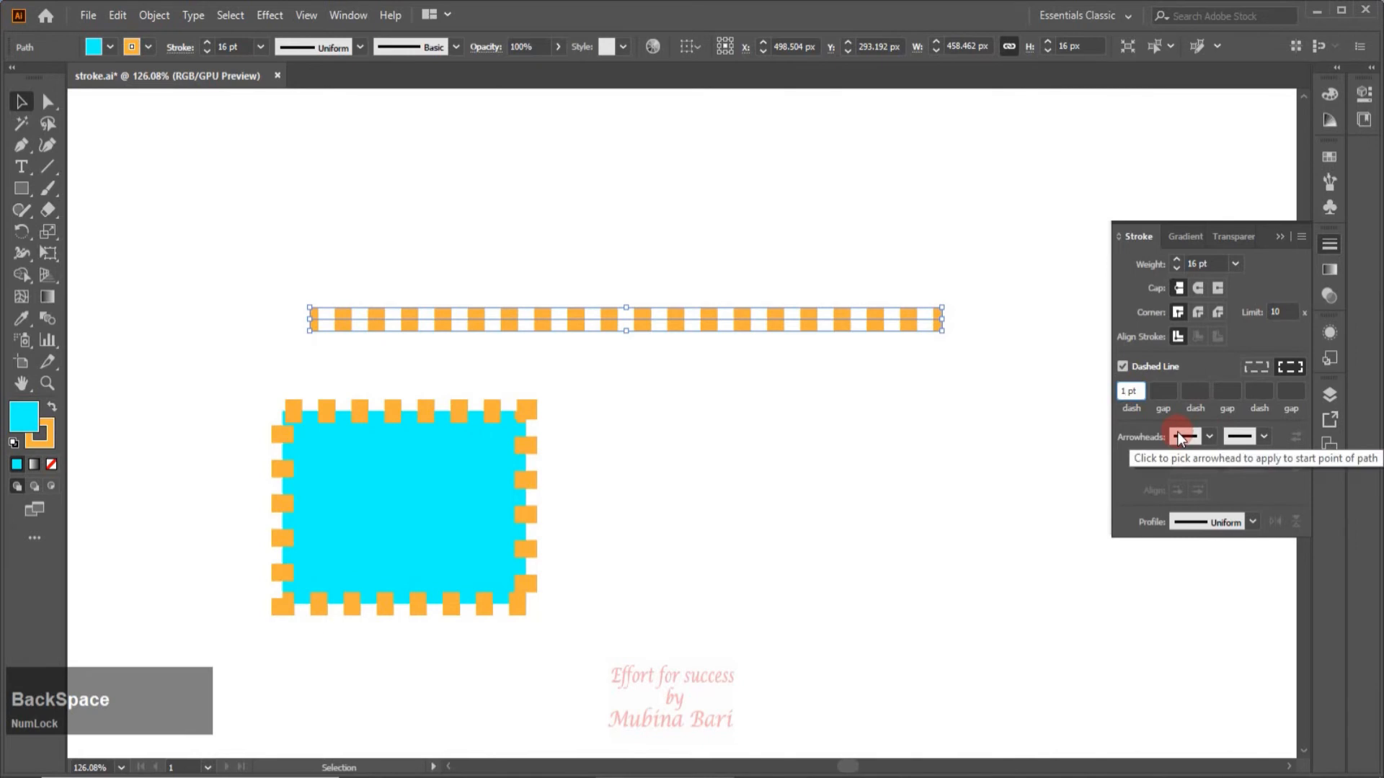
type("6")
left_click(991, 472)
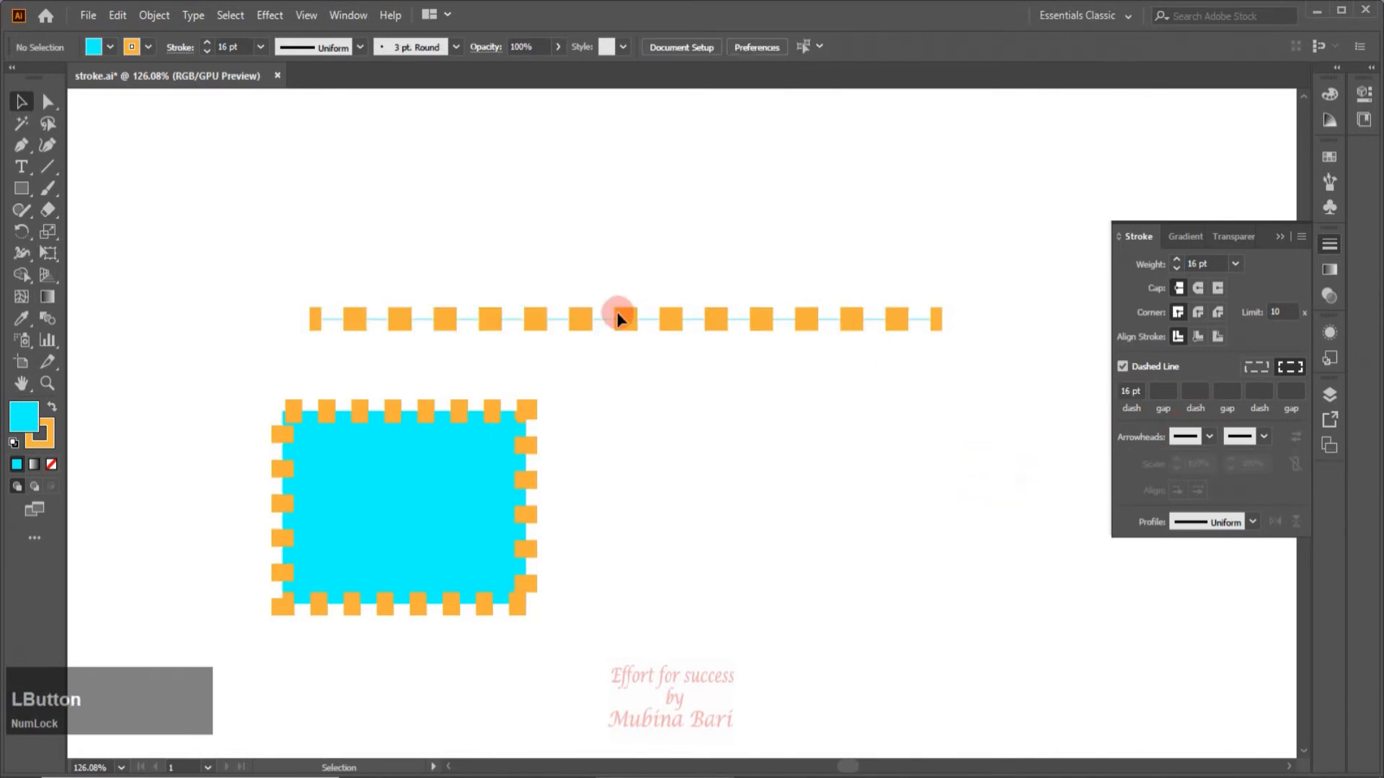
Apply round caps to the dashed line and set its first gap to 20 pt.
left_click(1196, 287)
left_click(482, 326)
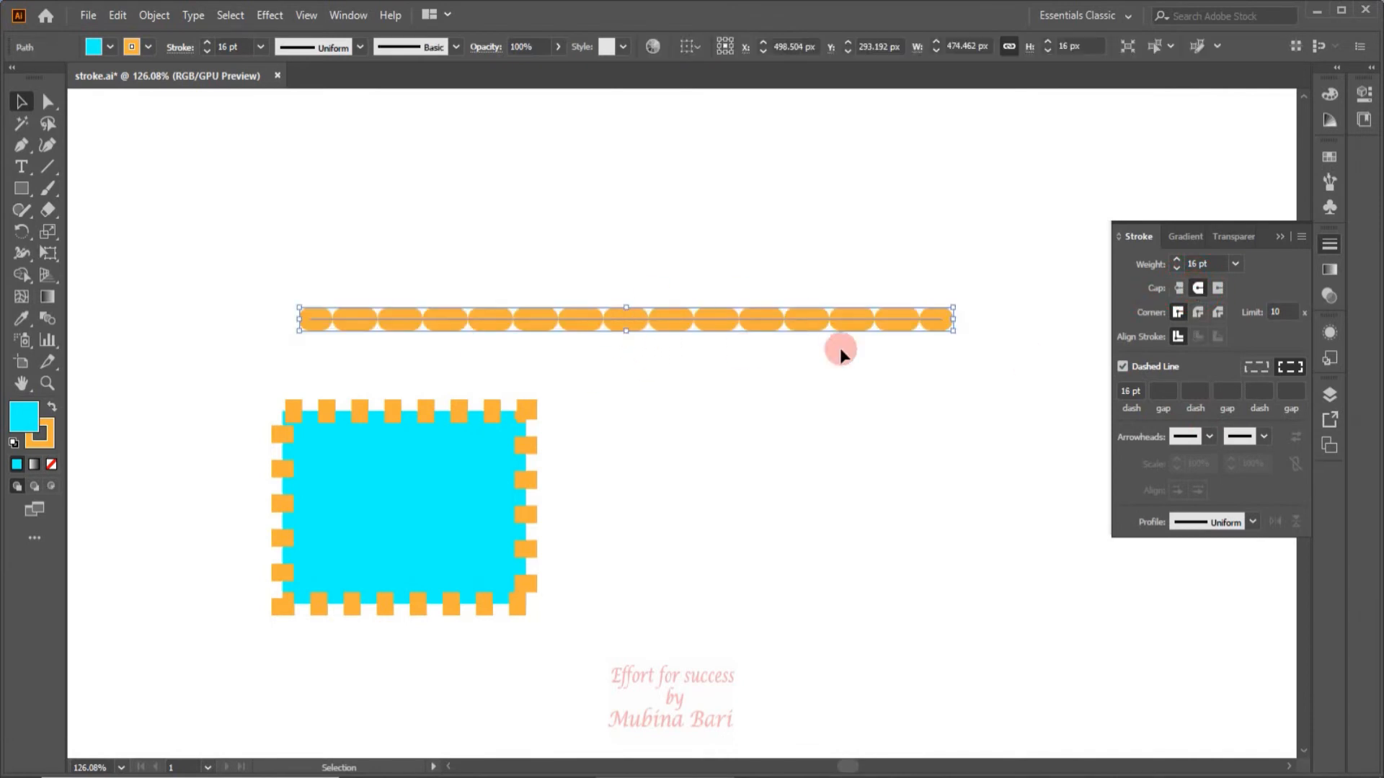
left_click_drag(295, 270, 483, 342)
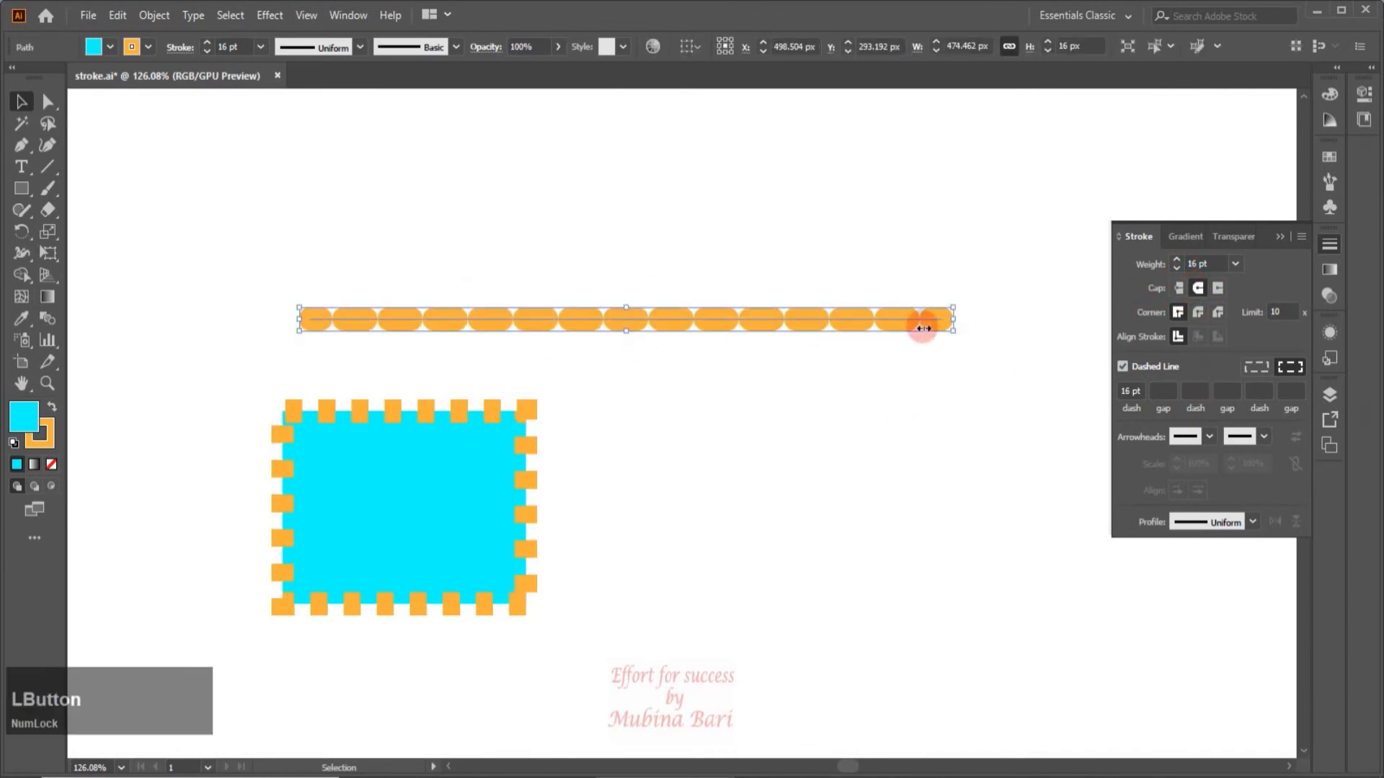
left_click(1161, 391)
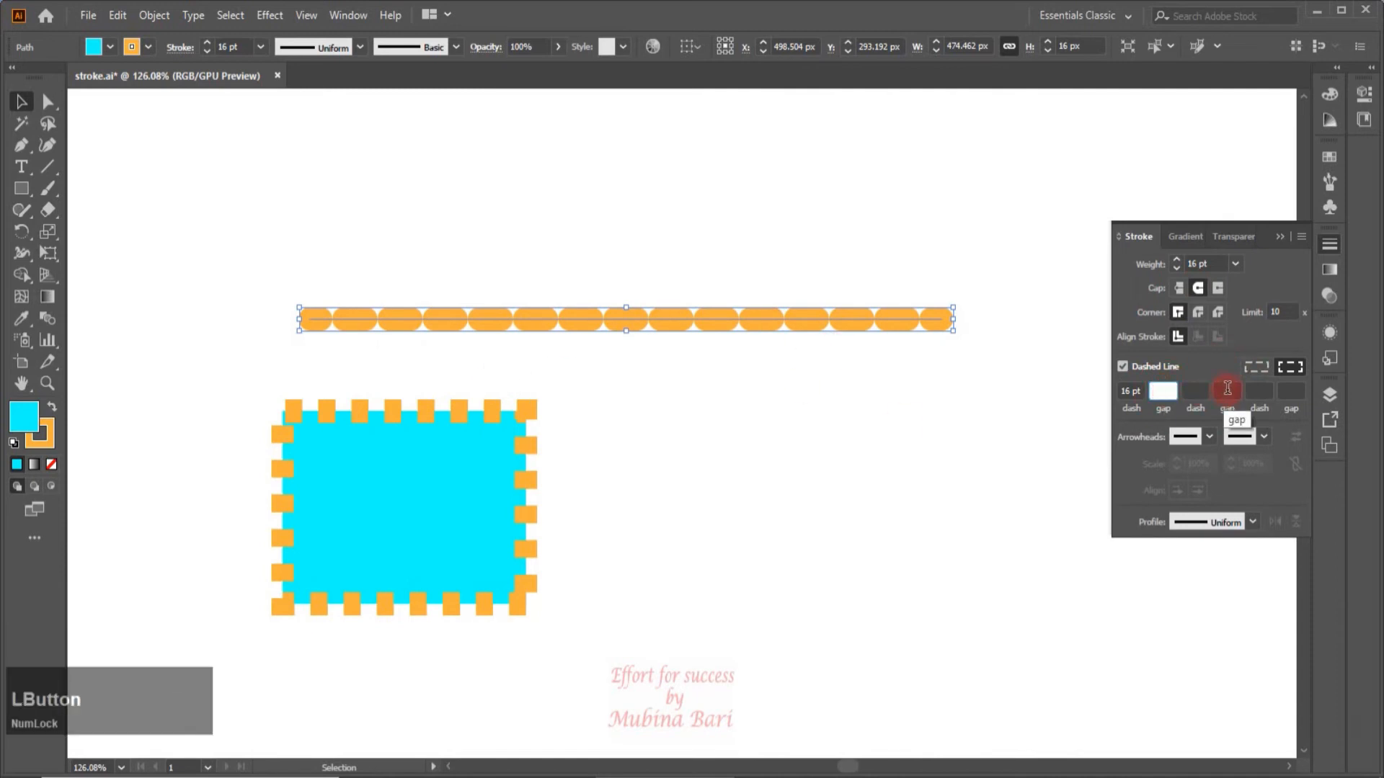
type("20")
left_click(1038, 435)
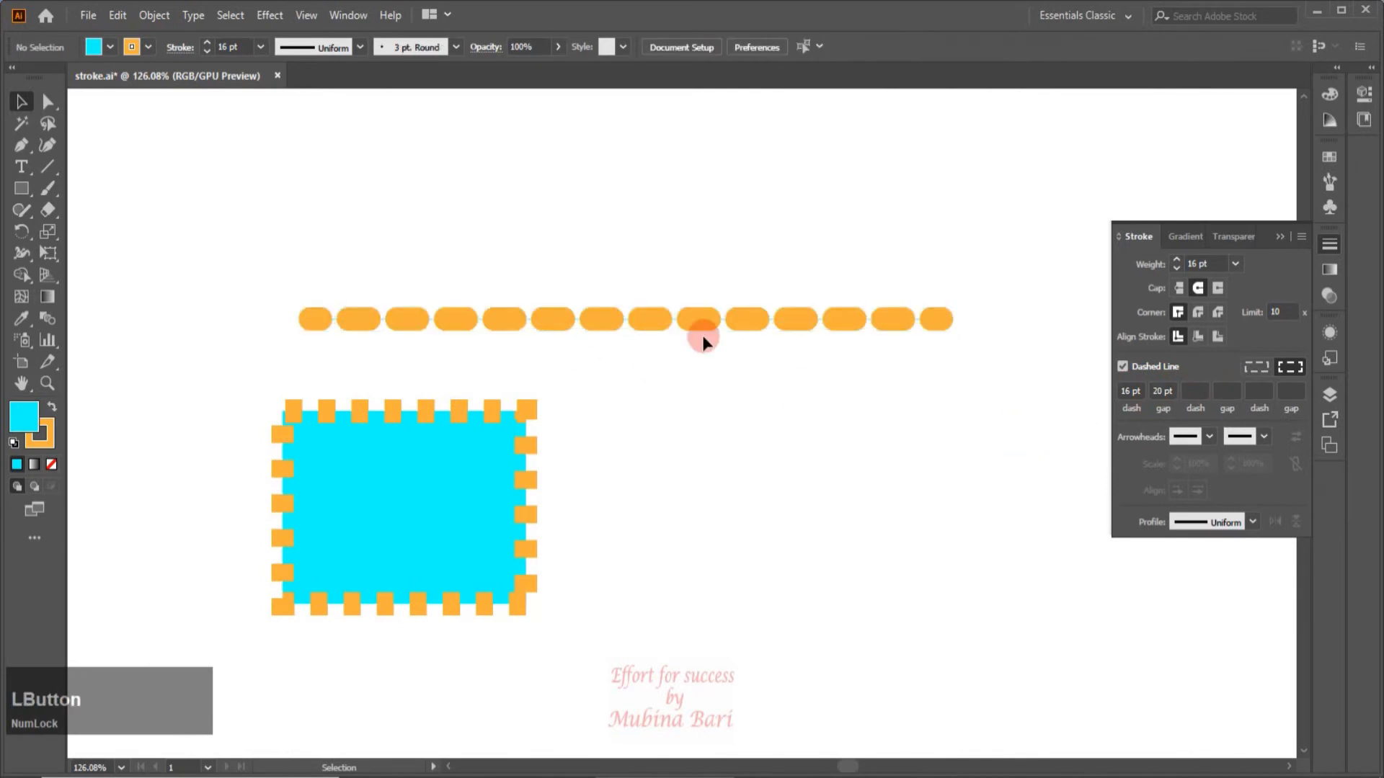
Set the dashed line's second dash to 10 pt and its second gap to 20 pt.
left_click(1195, 390)
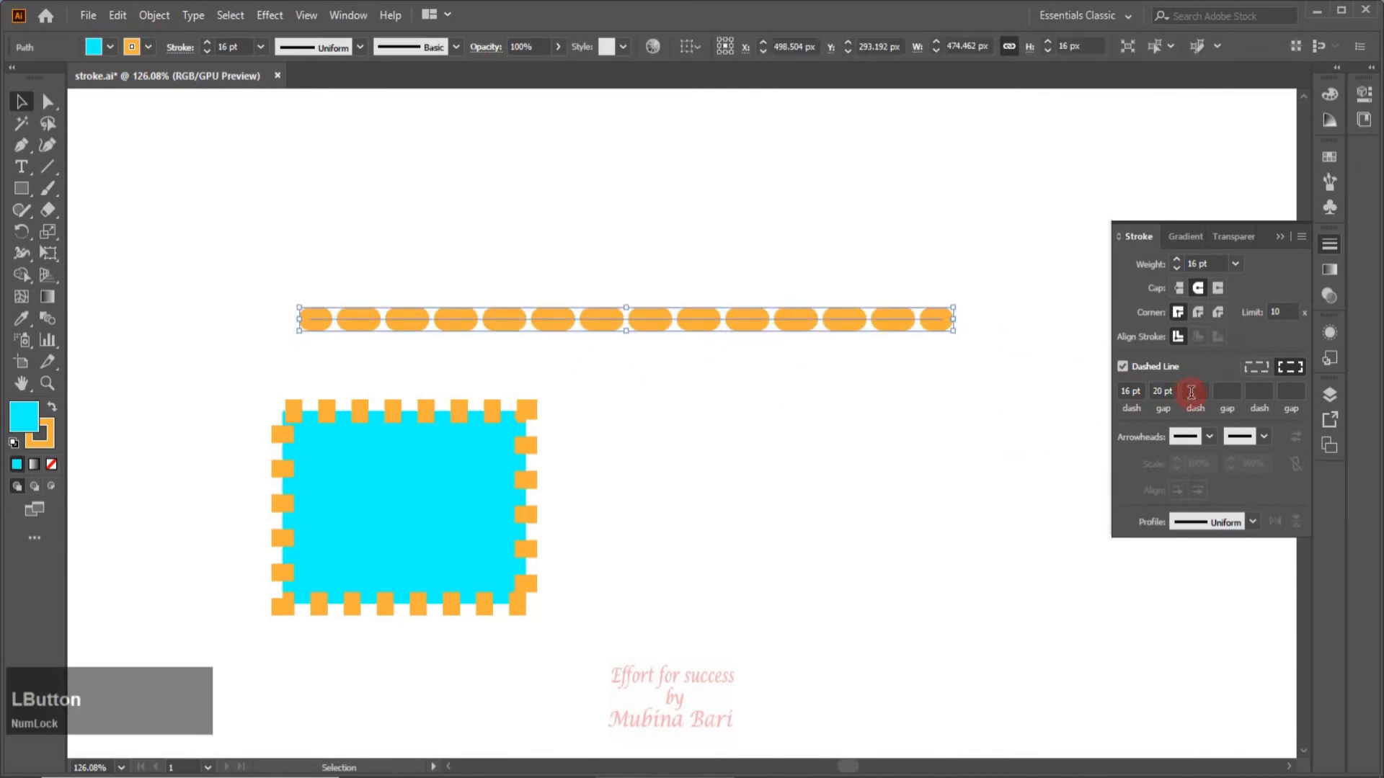
type("10")
left_click(1223, 391)
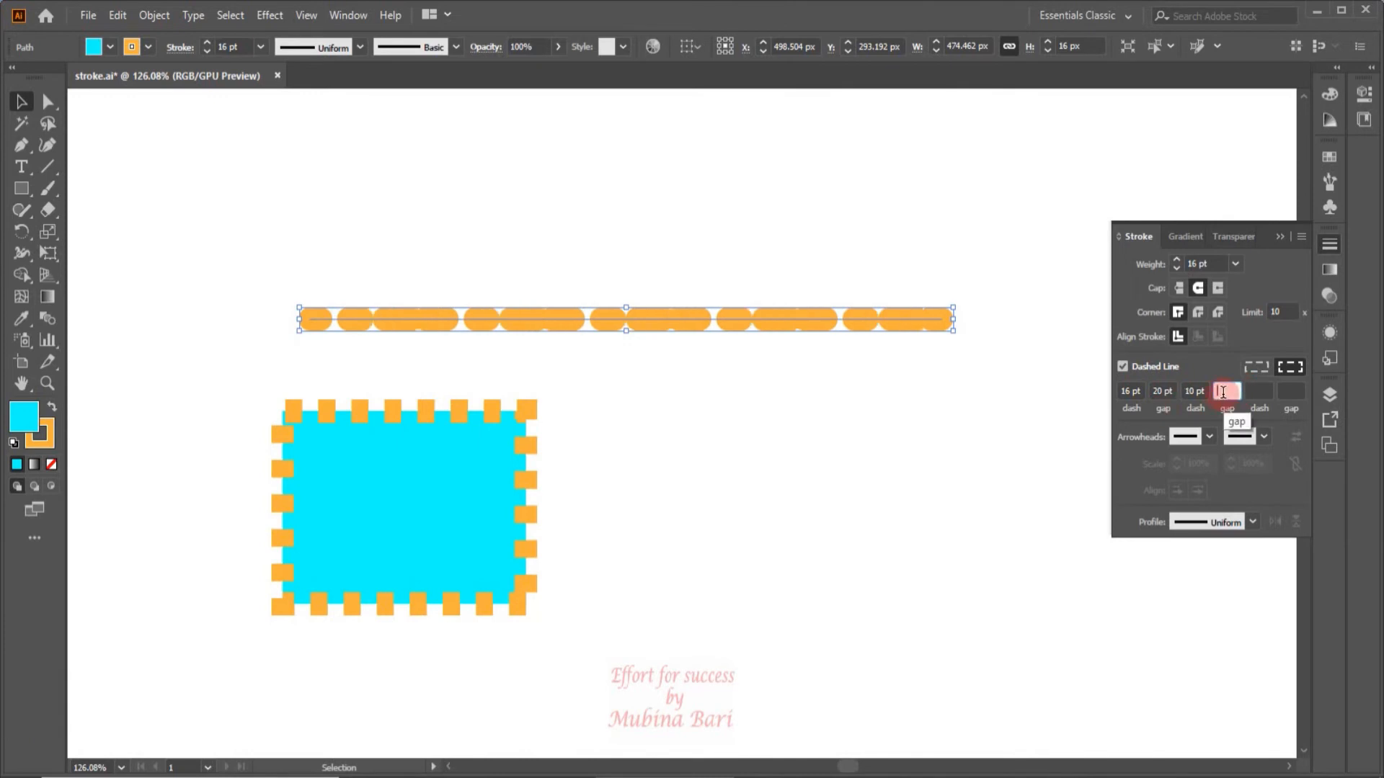
left_click(1136, 395)
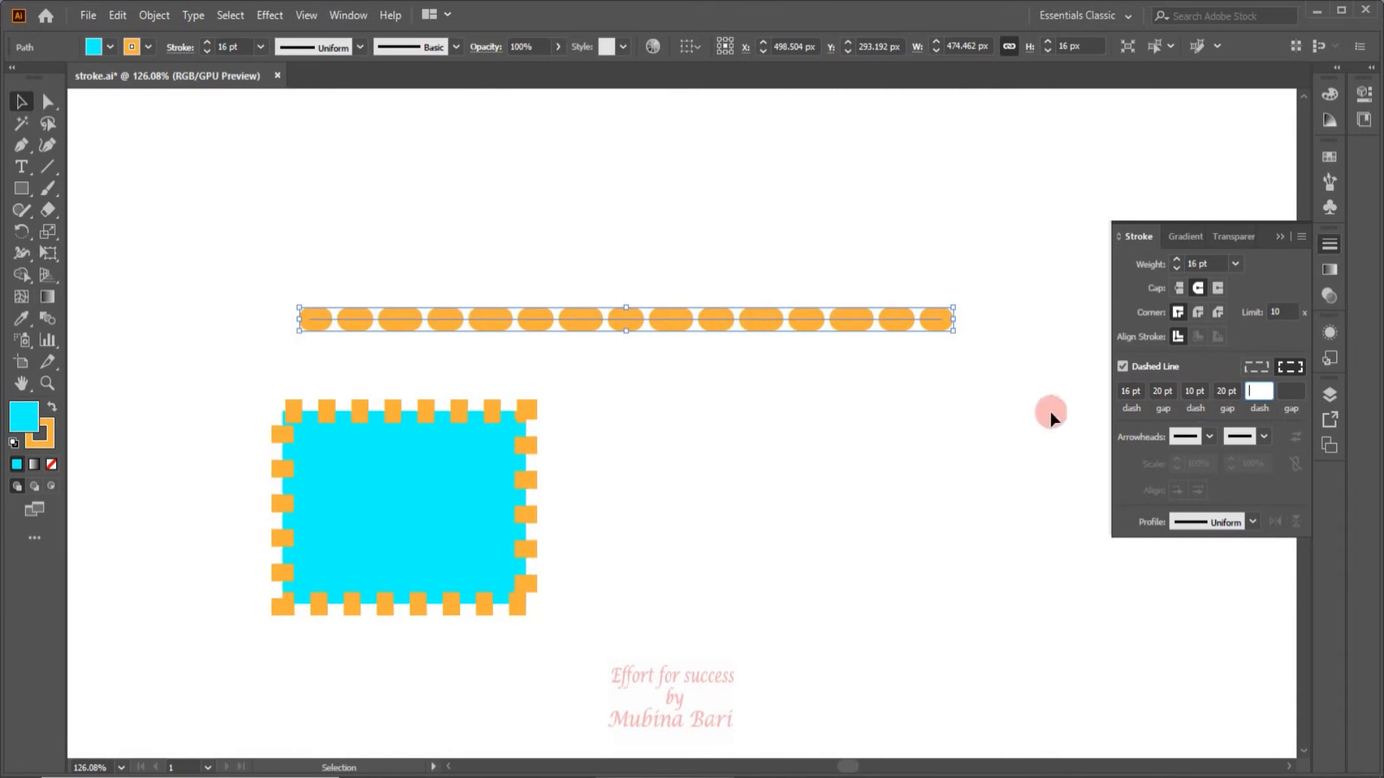
Set the orange line's second dash length to 3 pt.
left_click(777, 318)
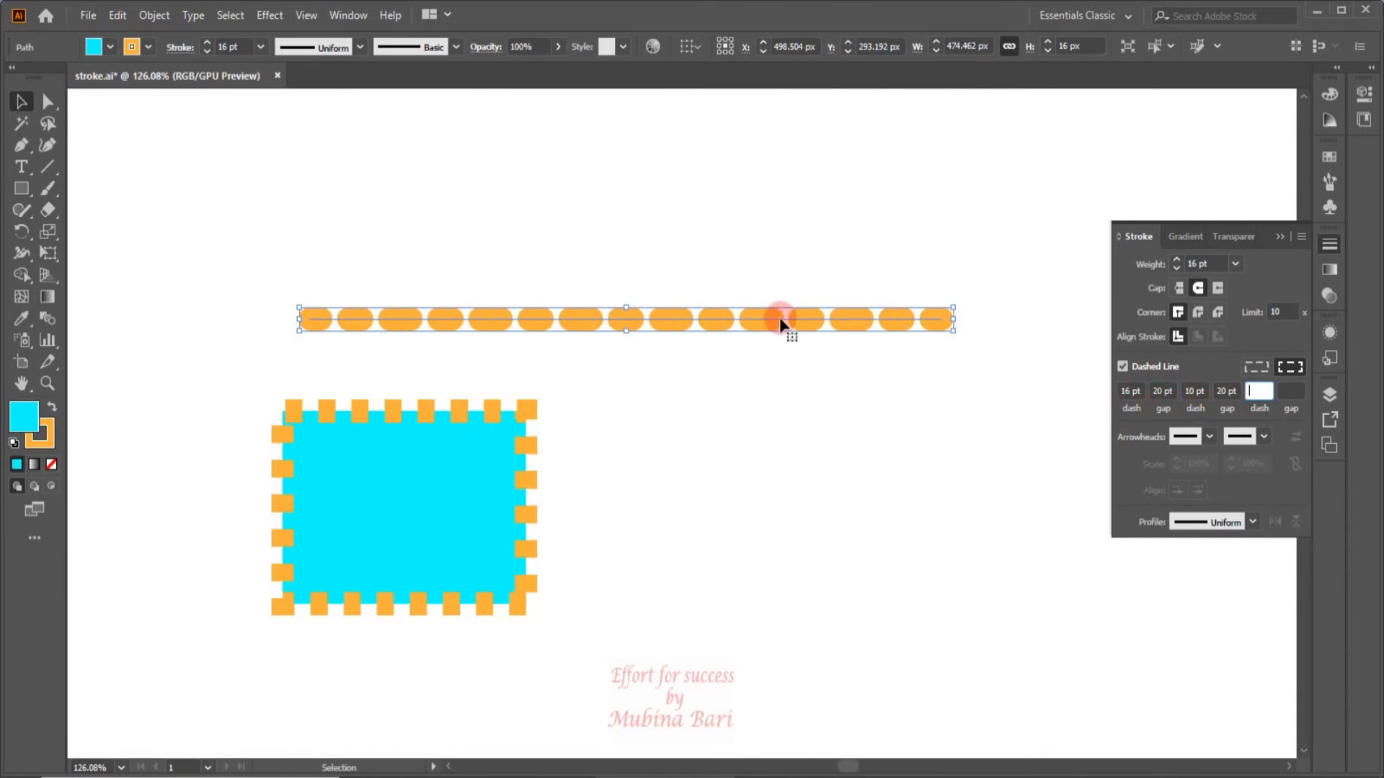
left_click(1195, 390)
left_click(1291, 391)
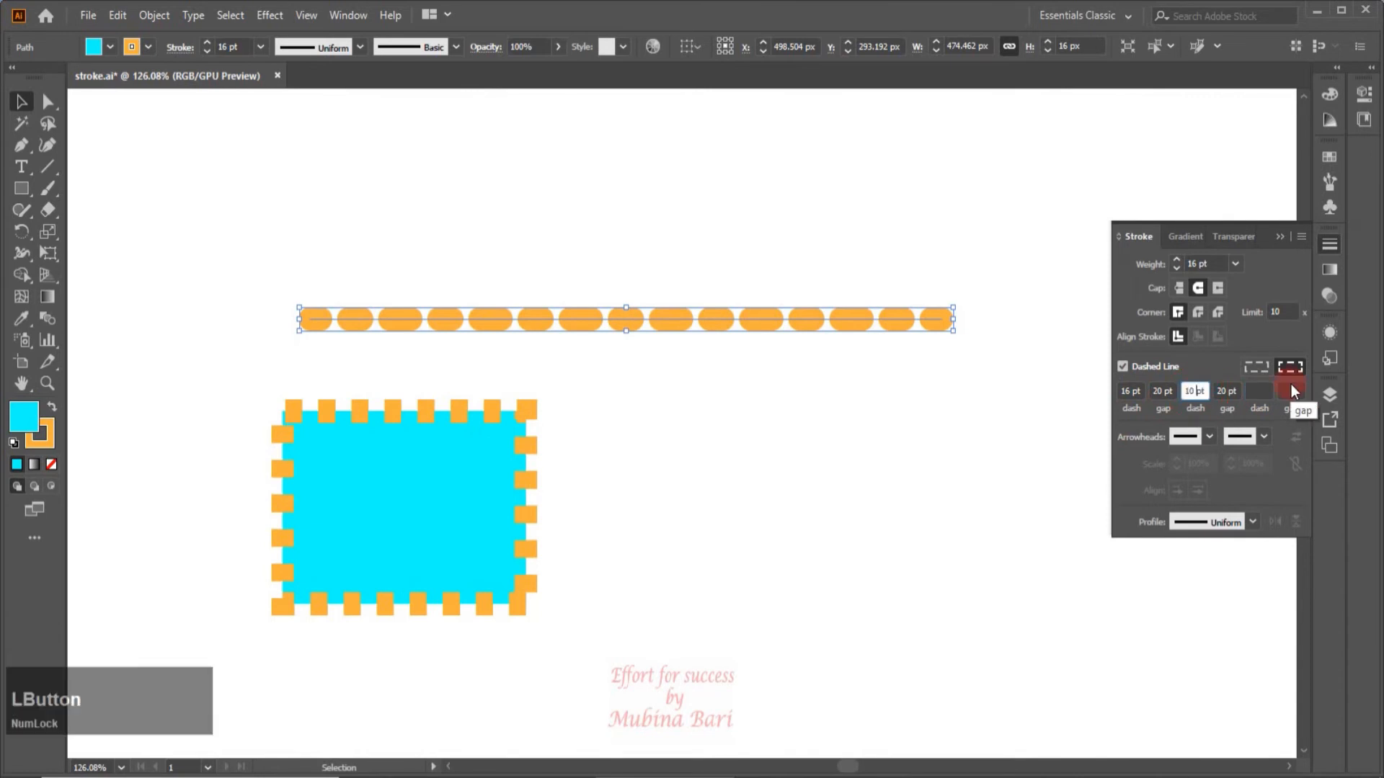
key("BackSpace")
key("BackSpace")
key("BackSpace")
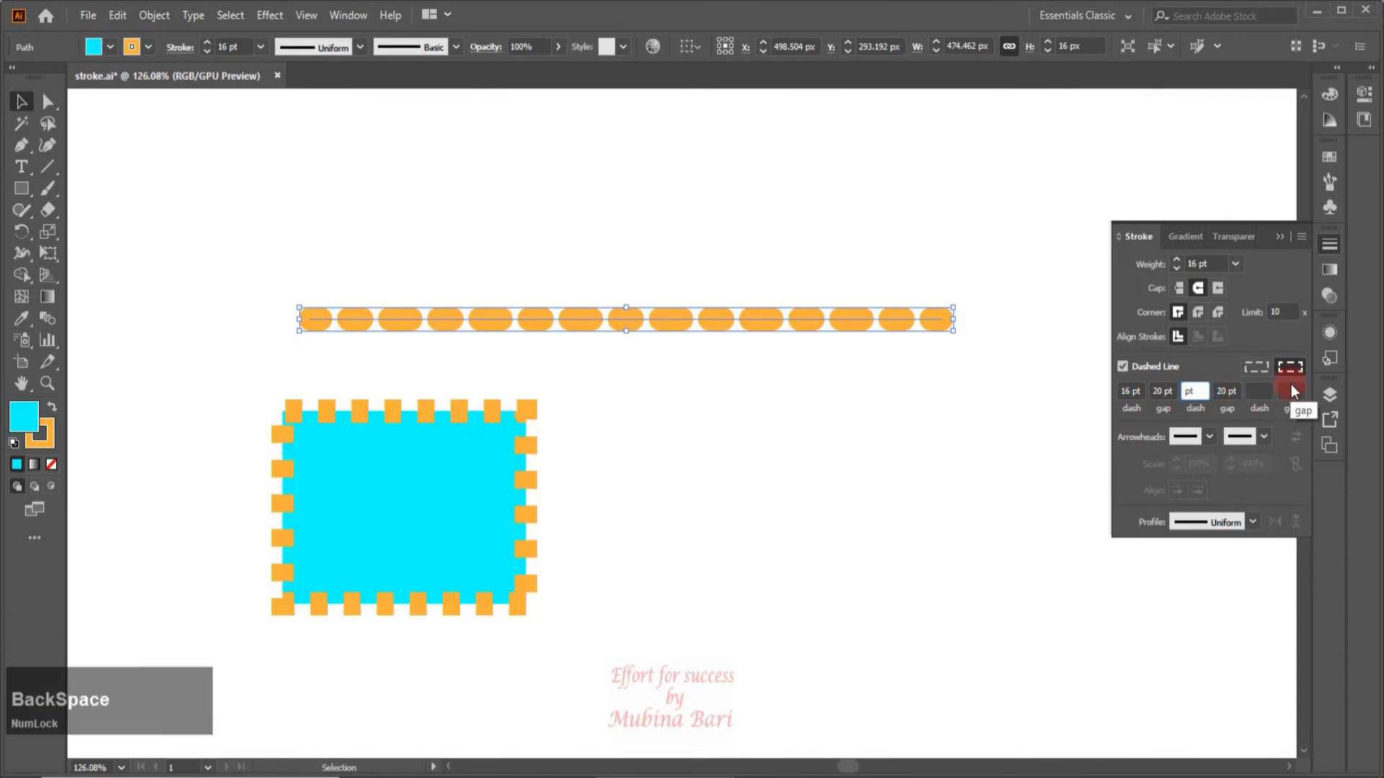
type("3")
left_click(994, 433)
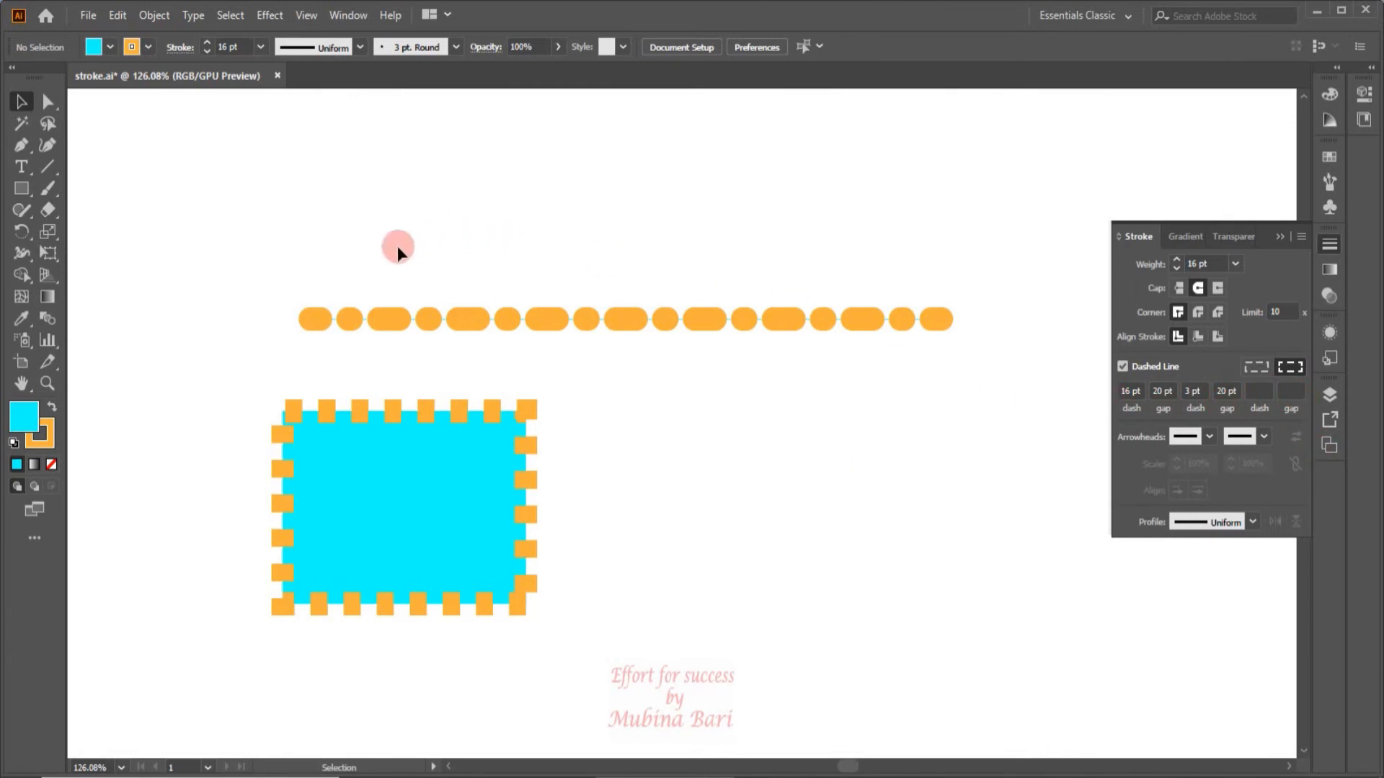
Change the cyan rectangle's dashed stroke colour to black.
left_click(184, 438)
left_click_drag(251, 450, 519, 612)
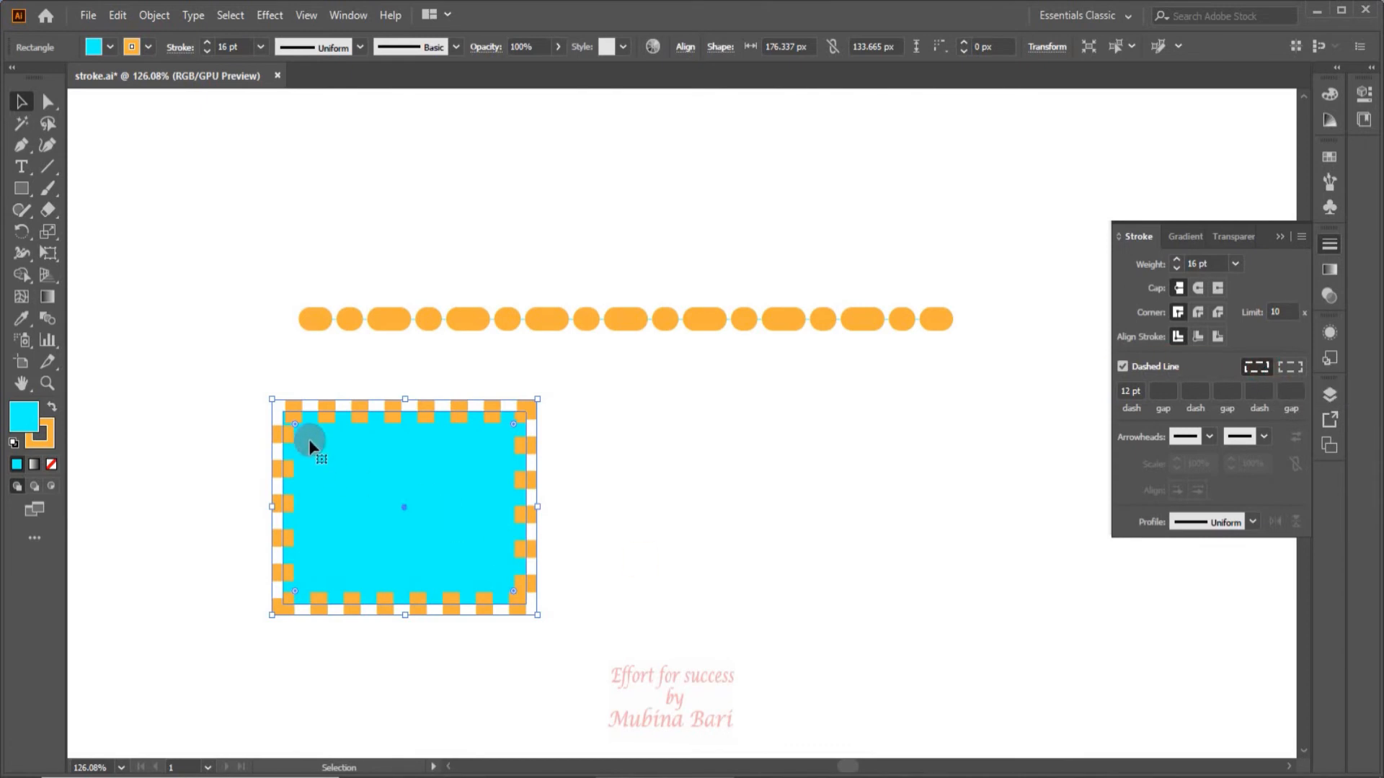
left_click(661, 465)
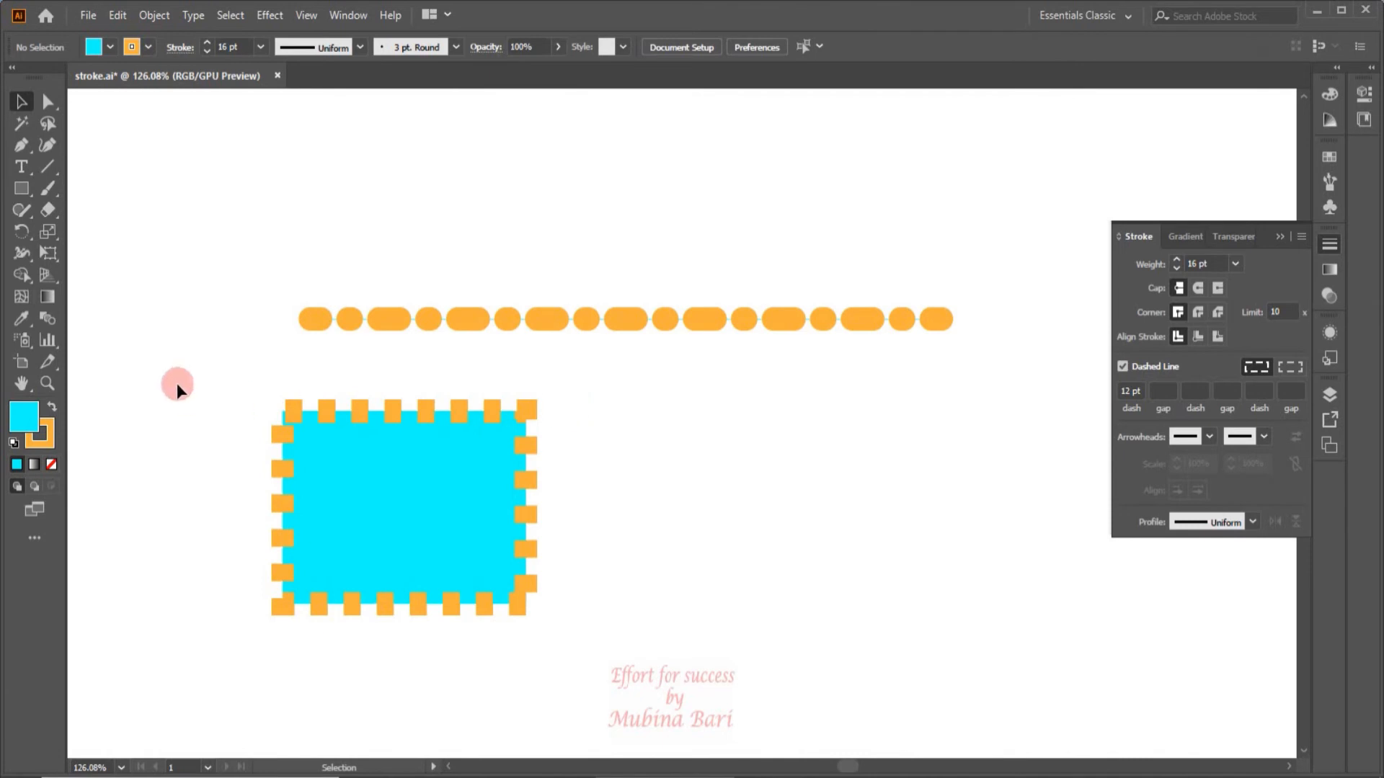
key("ctrl+z")
left_click(147, 45)
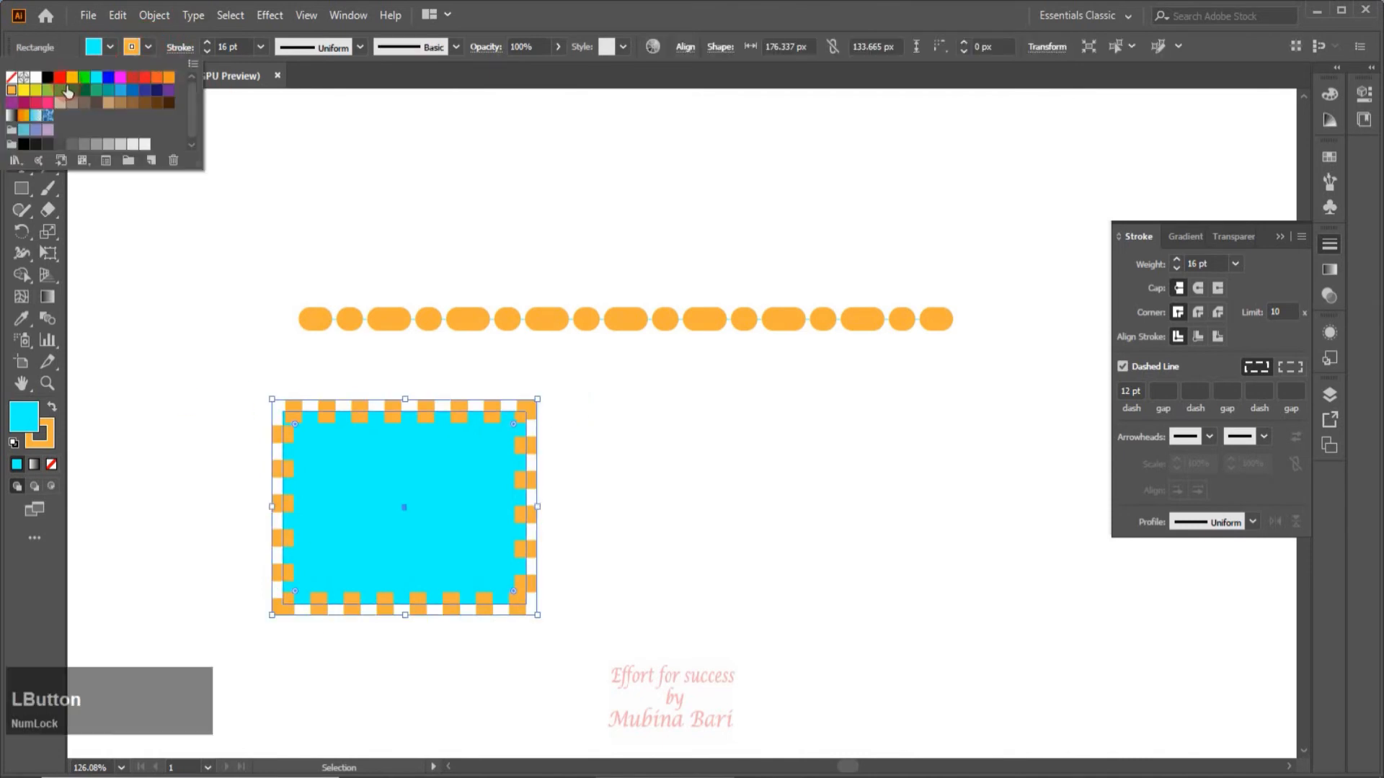
left_click(48, 78)
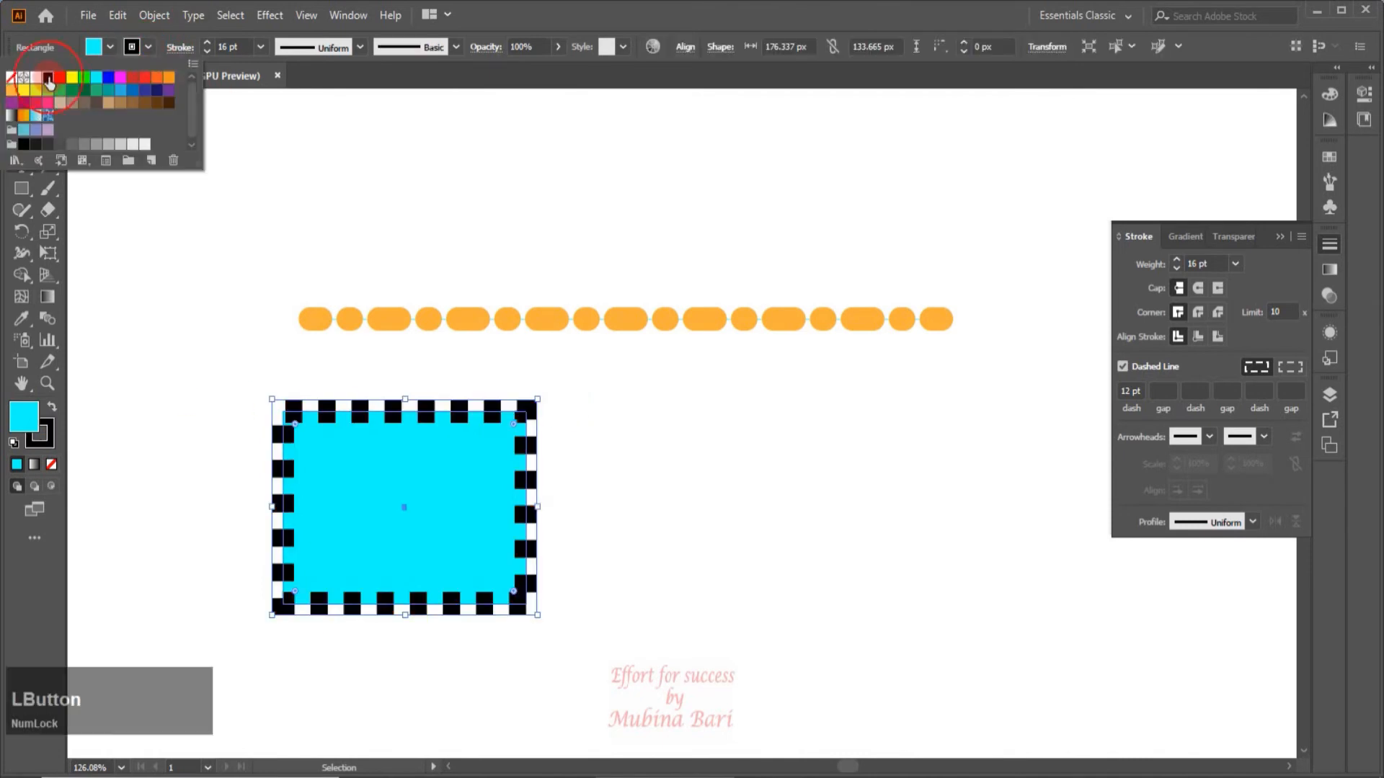
left_click(757, 447)
left_click(565, 451)
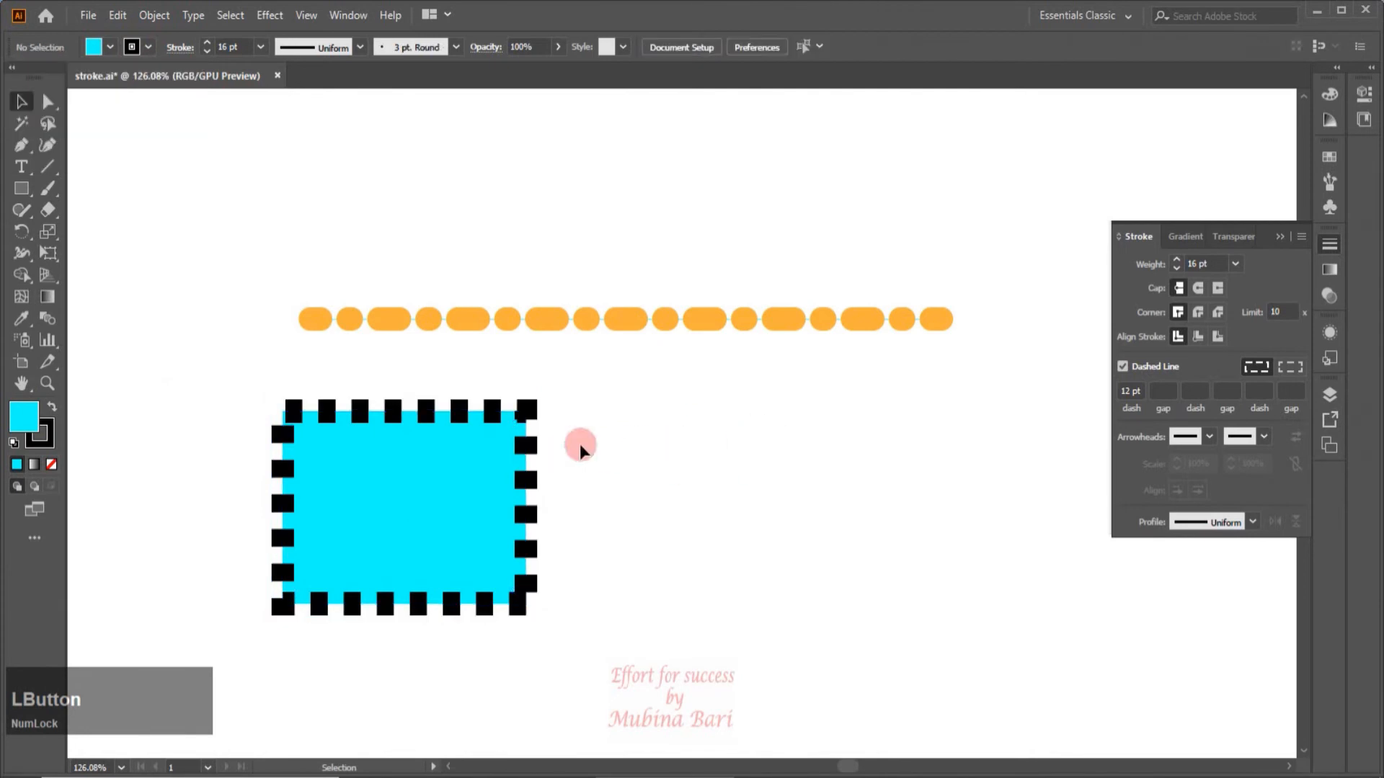
Align the cyan rectangle's dashes to its corners and path ends, adjusting their lengths to fit.
left_click_drag(204, 371, 504, 615)
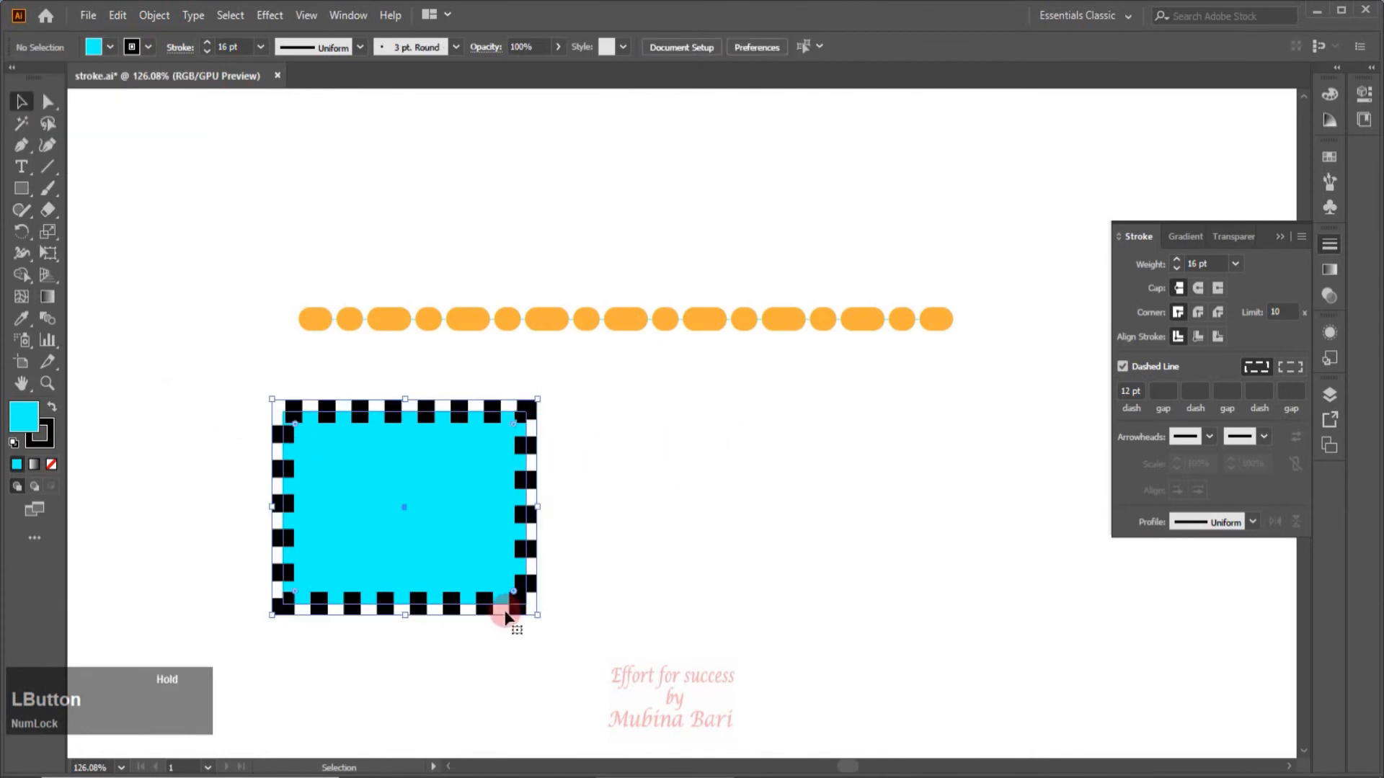
left_click(1294, 367)
left_click(852, 434)
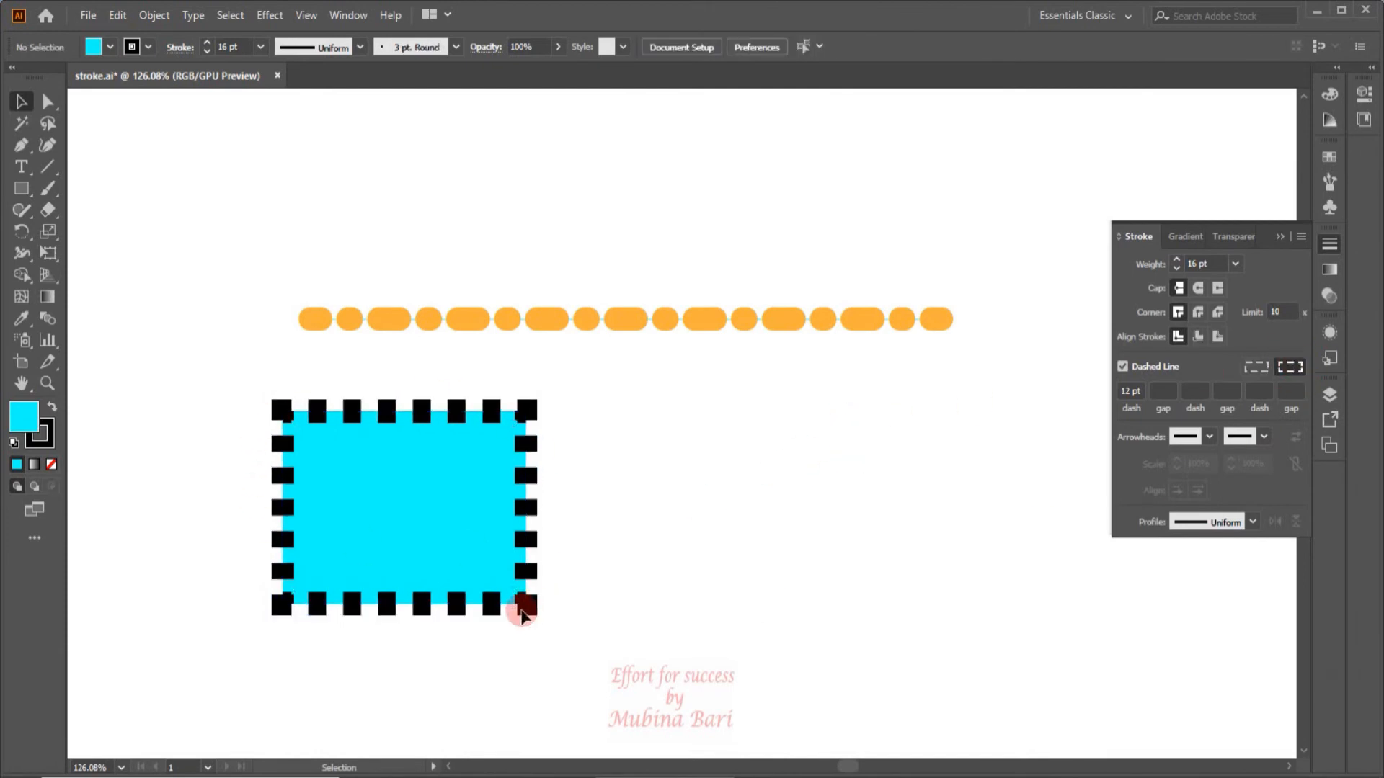
Delete the cyan rectangle and turn off the dashed line option on the orange line.
left_click_drag(213, 380, 611, 642)
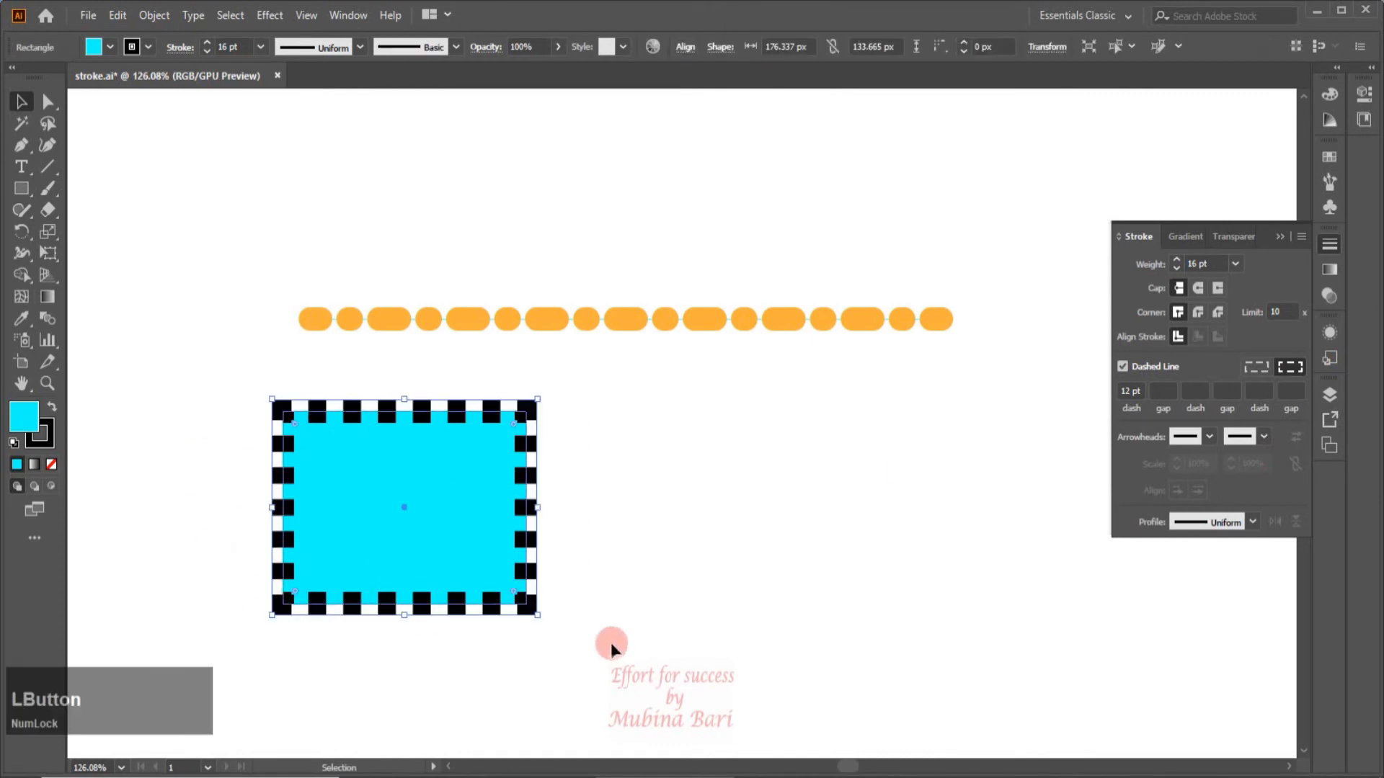
key("Delete")
left_click_drag(292, 292, 456, 366)
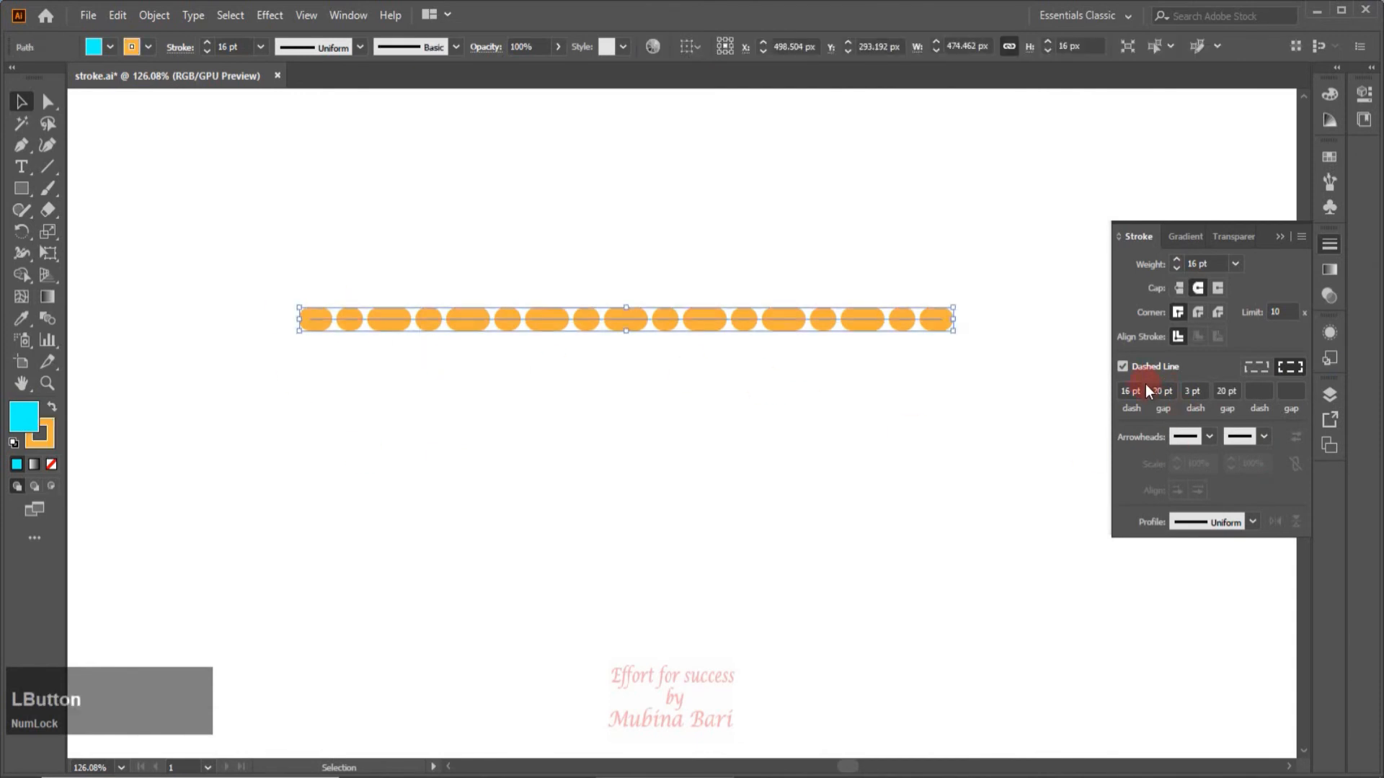
left_click(1123, 366)
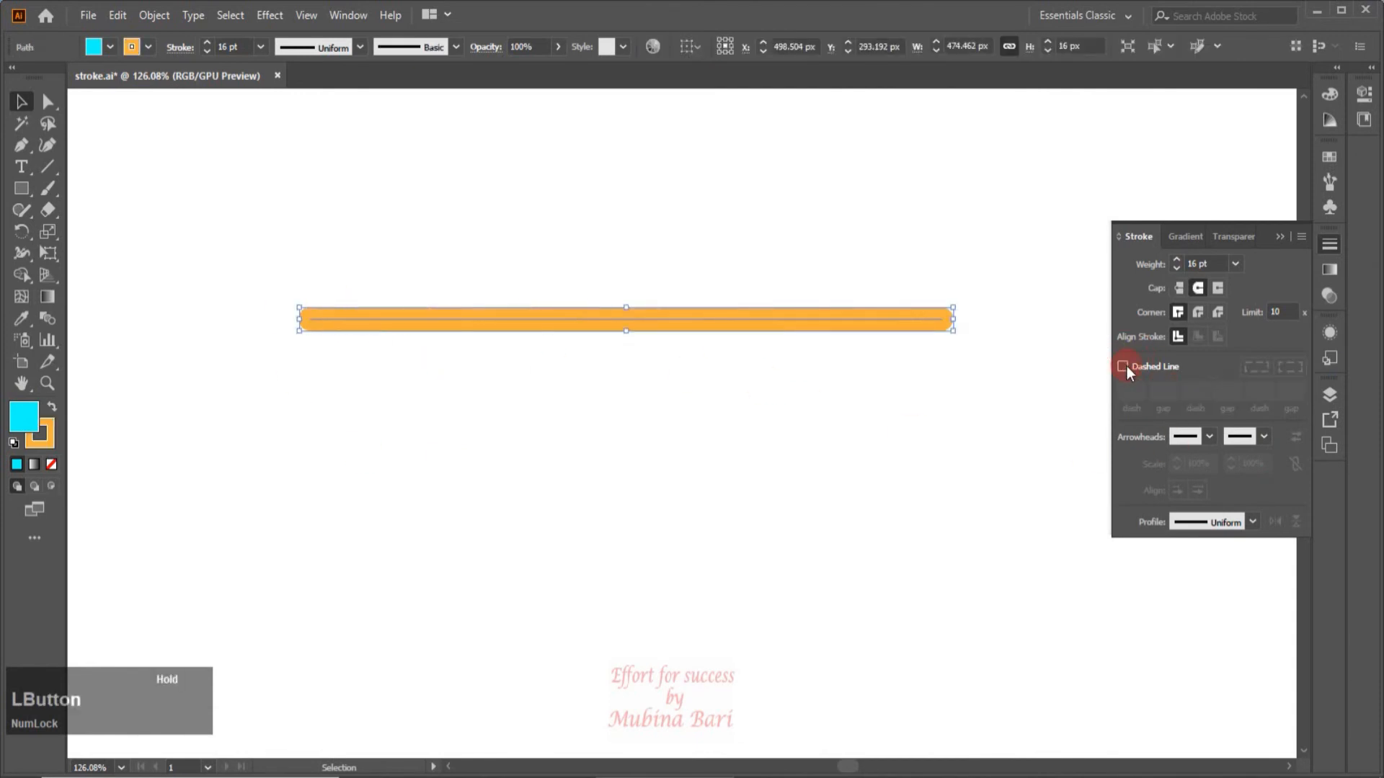
Apply the Arrow 7 arrowhead to the start point of the orange line.
left_click(1186, 437)
left_click(1182, 436)
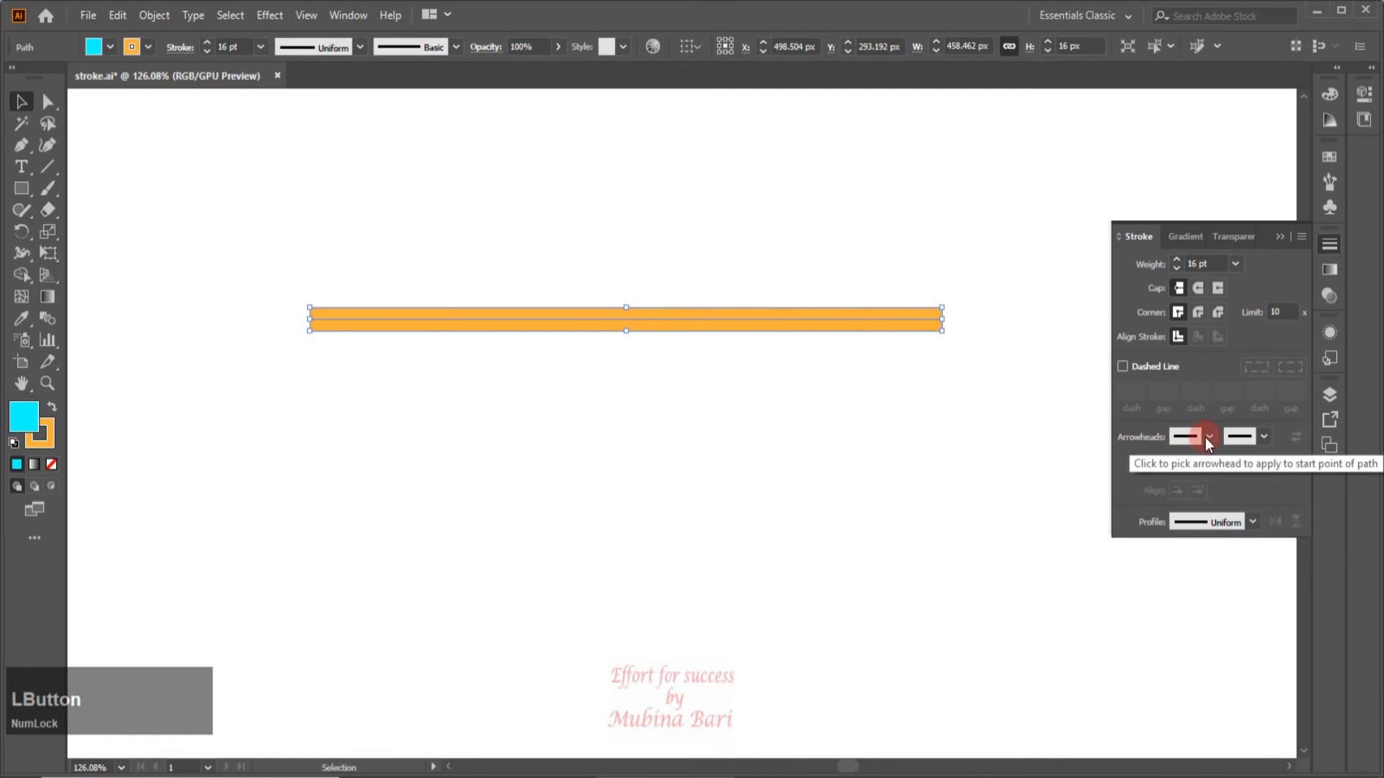
left_click(1205, 439)
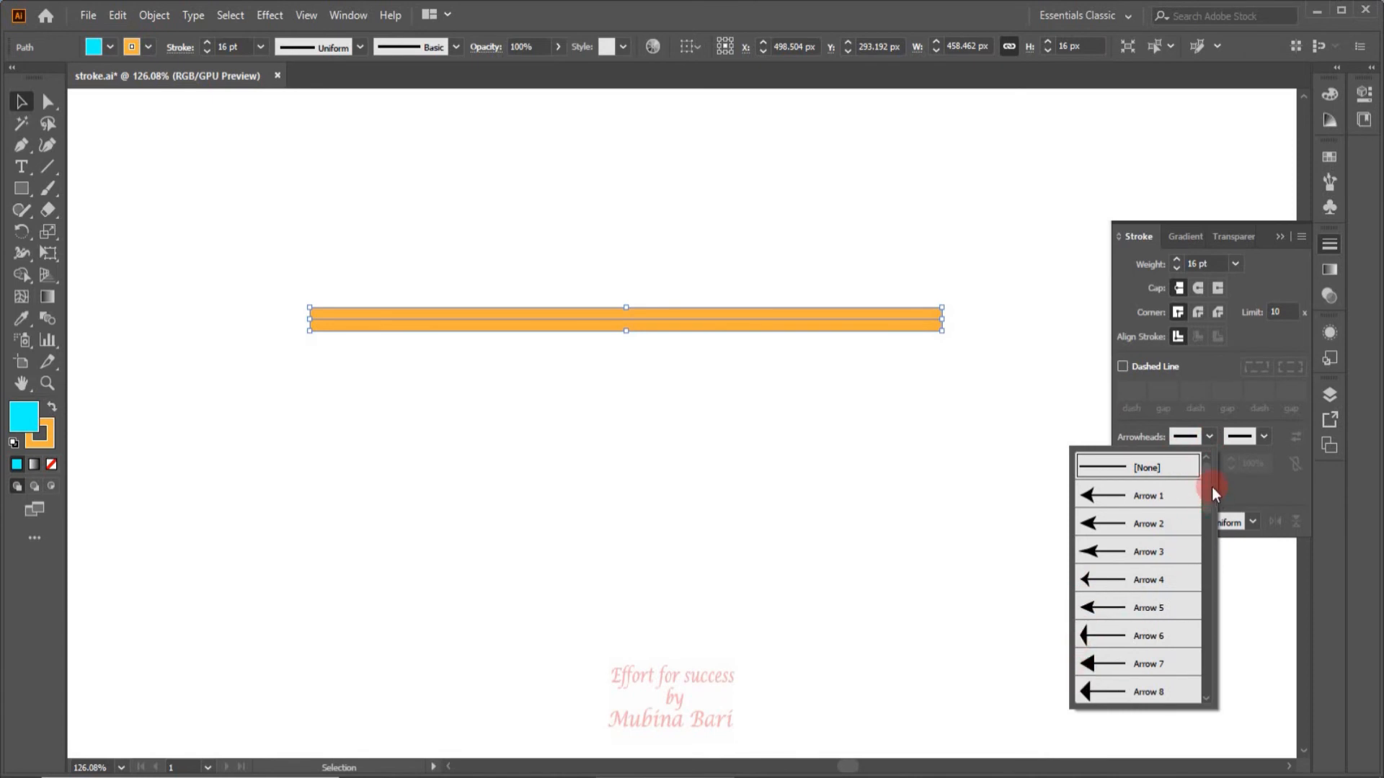
left_click_drag(1209, 487, 1189, 464)
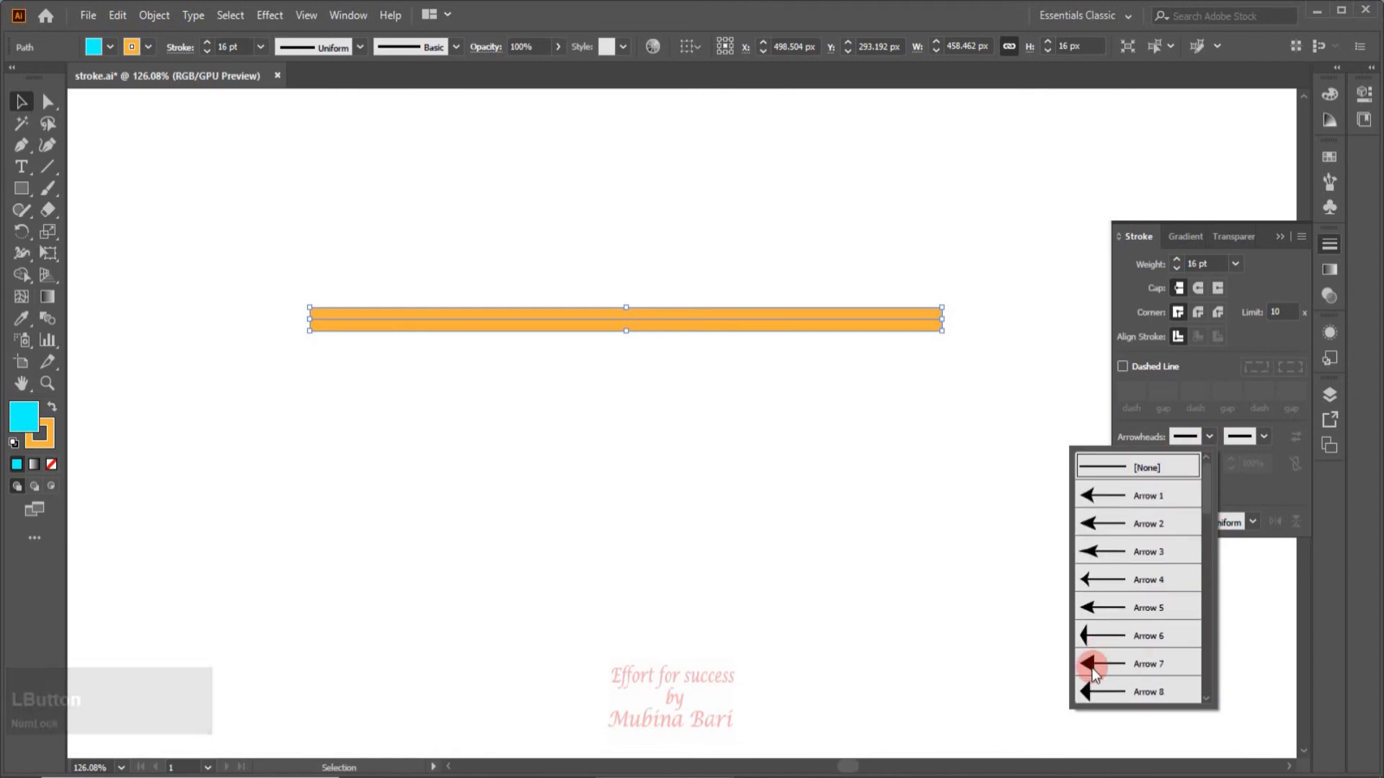
left_click(1092, 668)
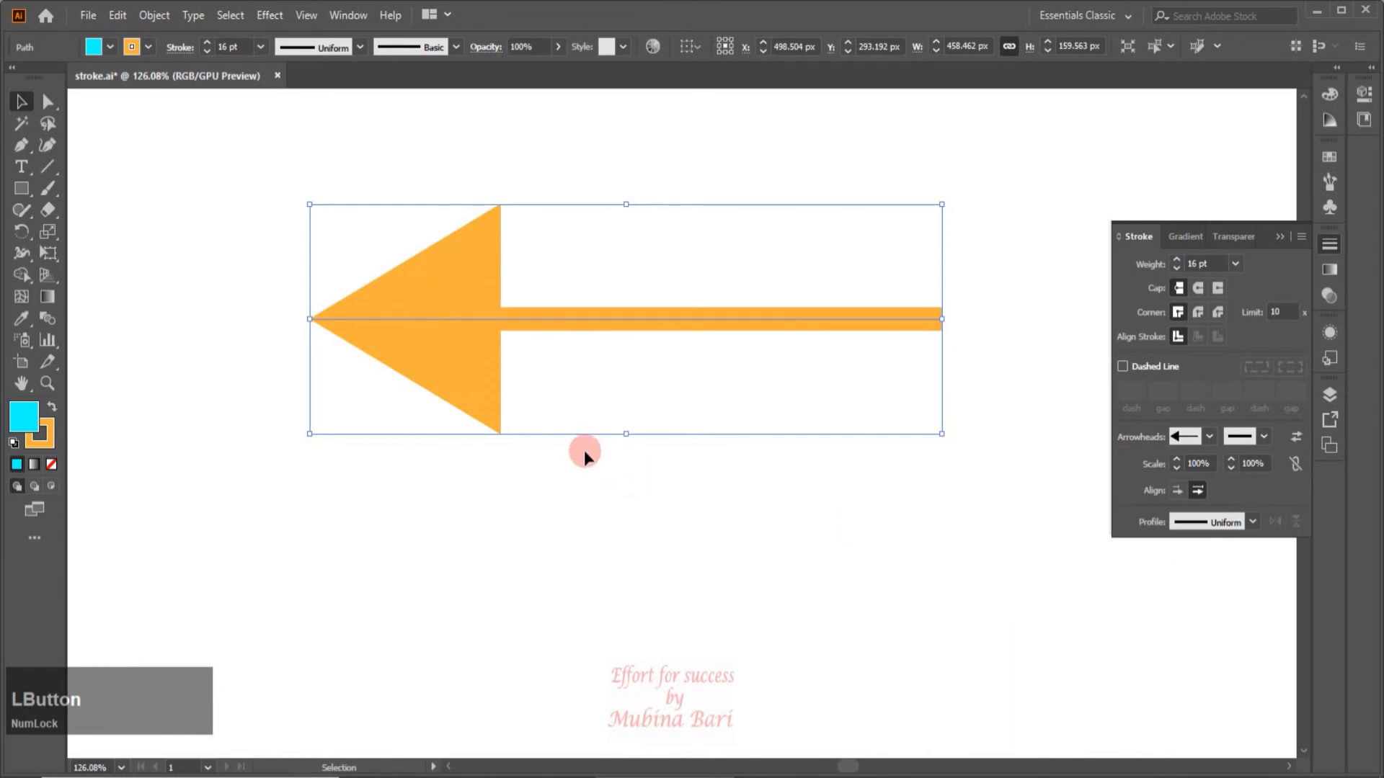
Apply the Arrow 18 arrowhead to the end point of the orange line.
left_click(1253, 436)
left_click(1264, 436)
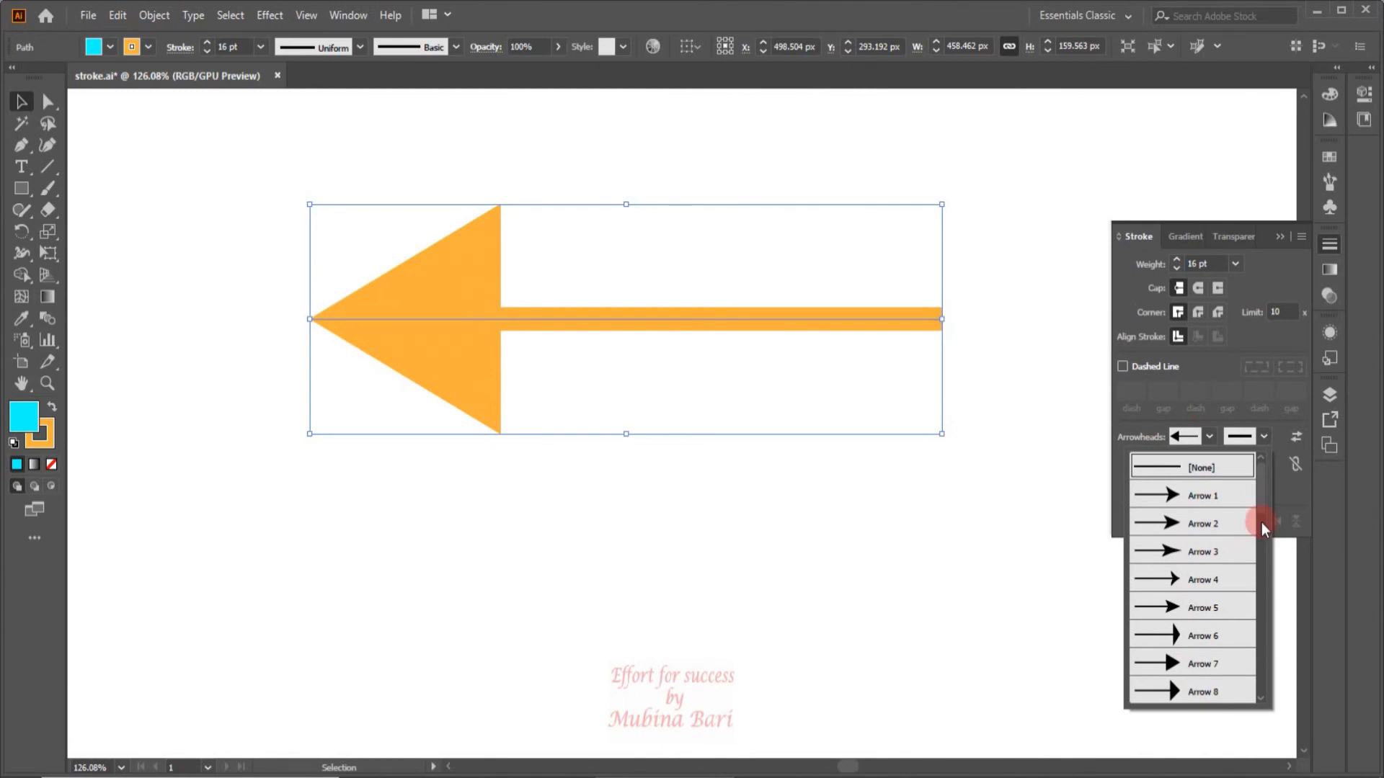
left_click_drag(1261, 498, 1253, 578)
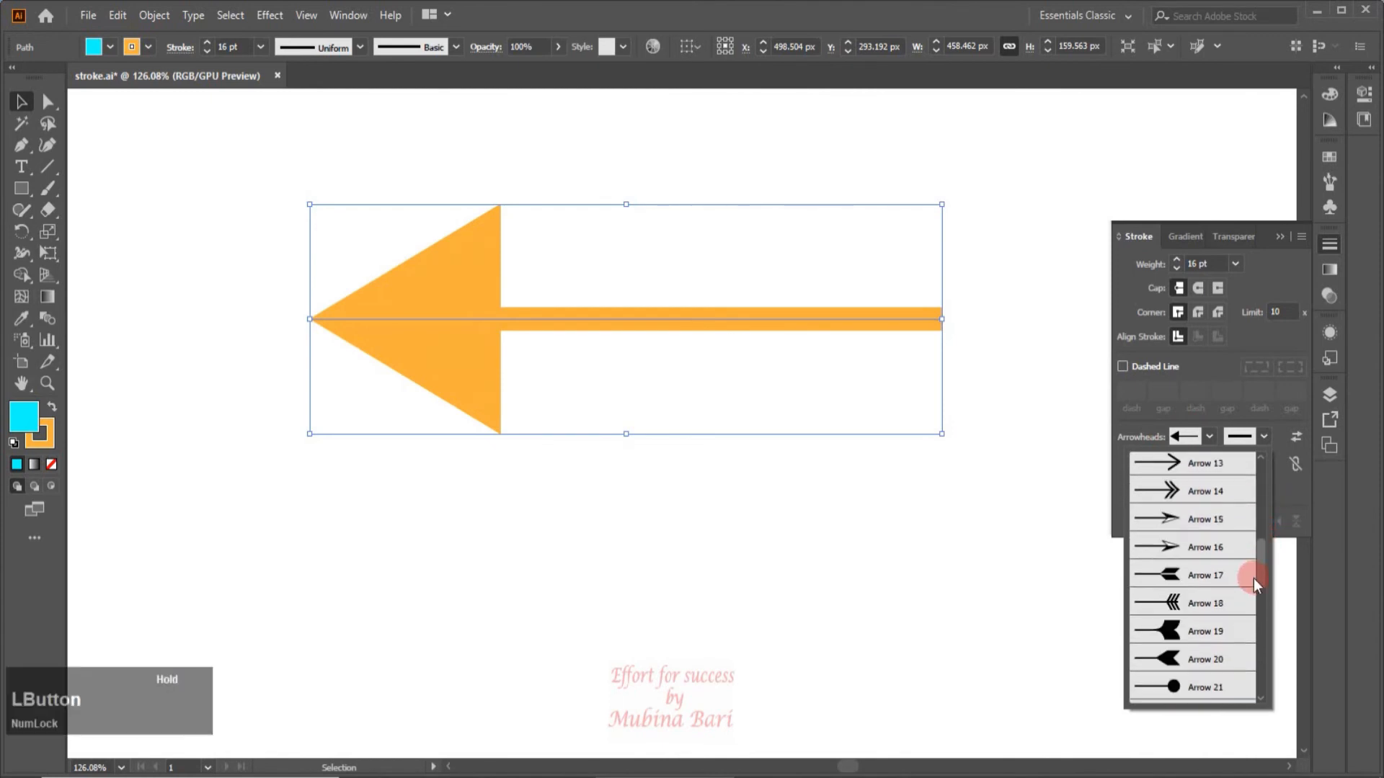
left_click(1157, 599)
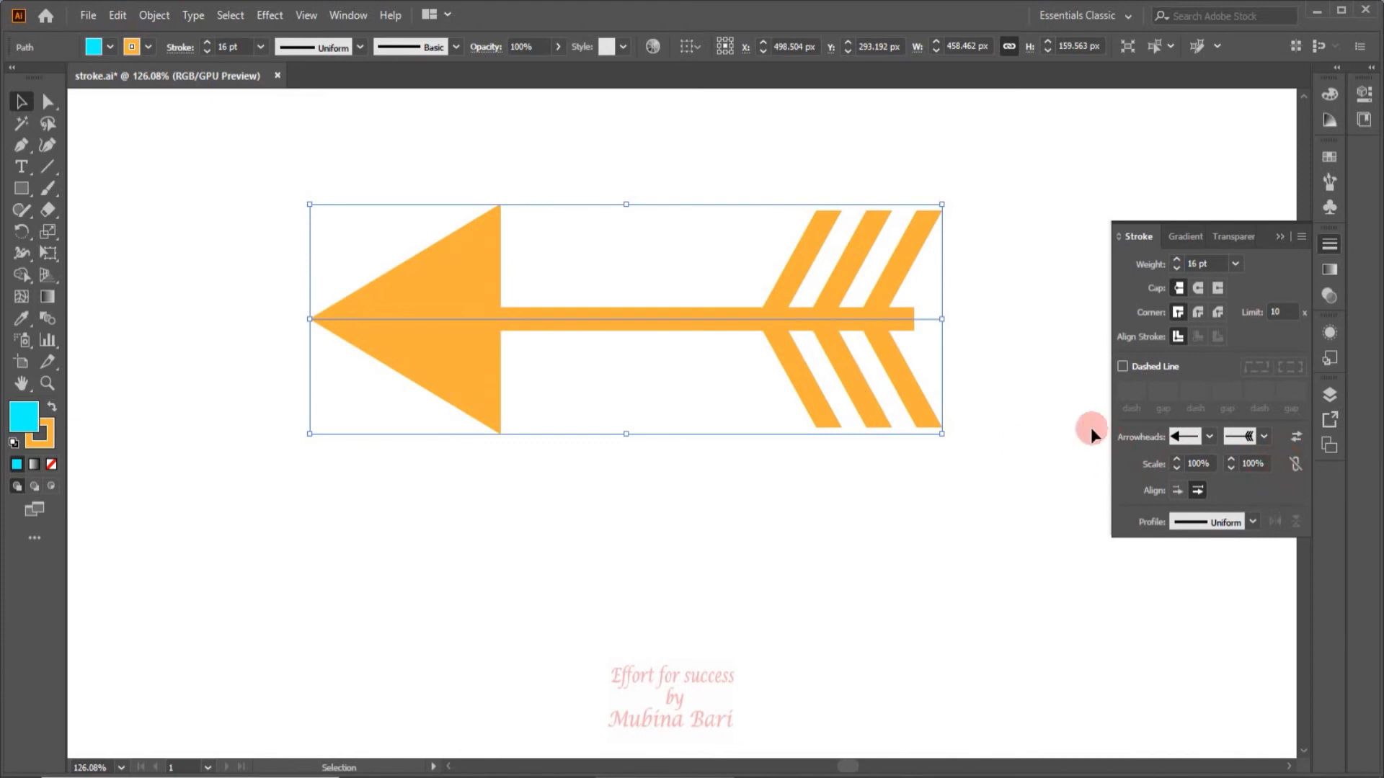
Scale the line's end arrowhead down to 50% and its start arrowhead down to 72%.
left_click(1231, 459)
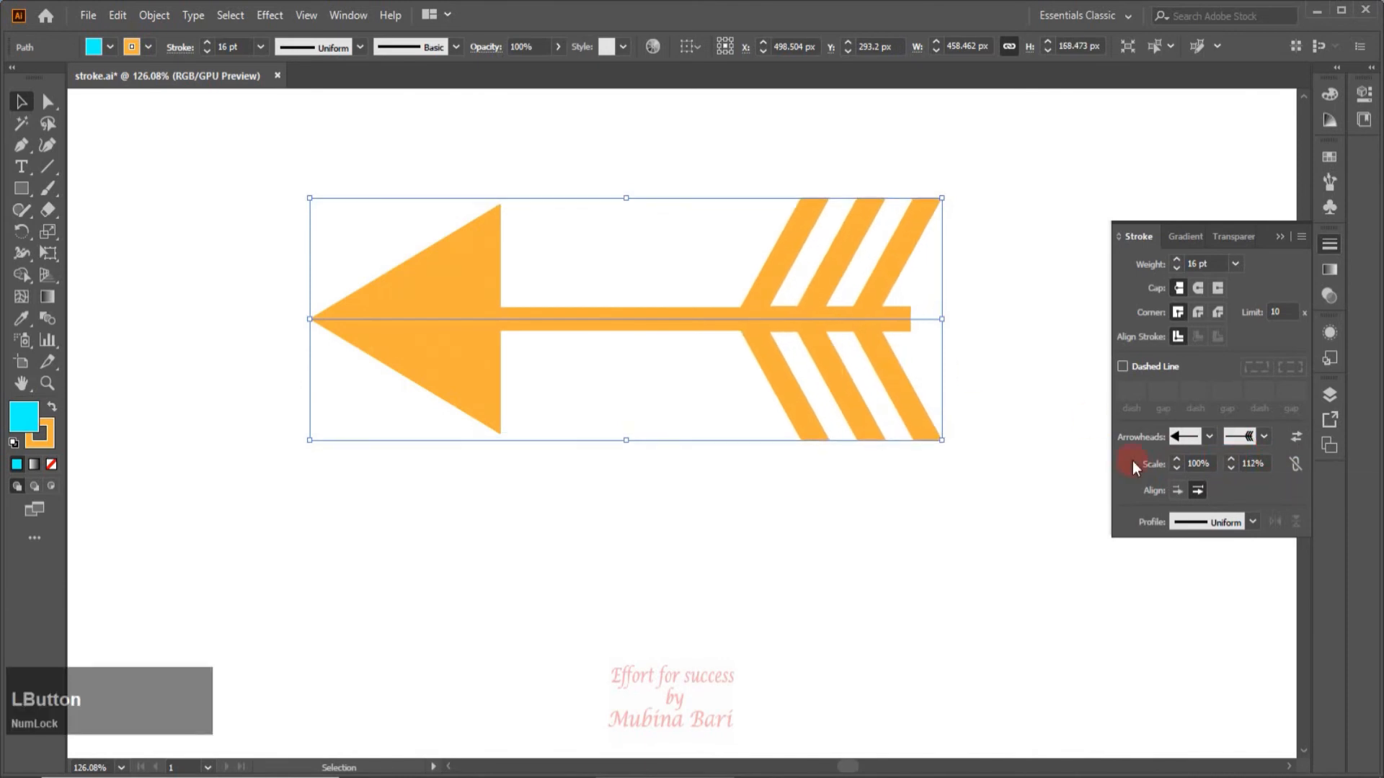
left_click(1232, 467)
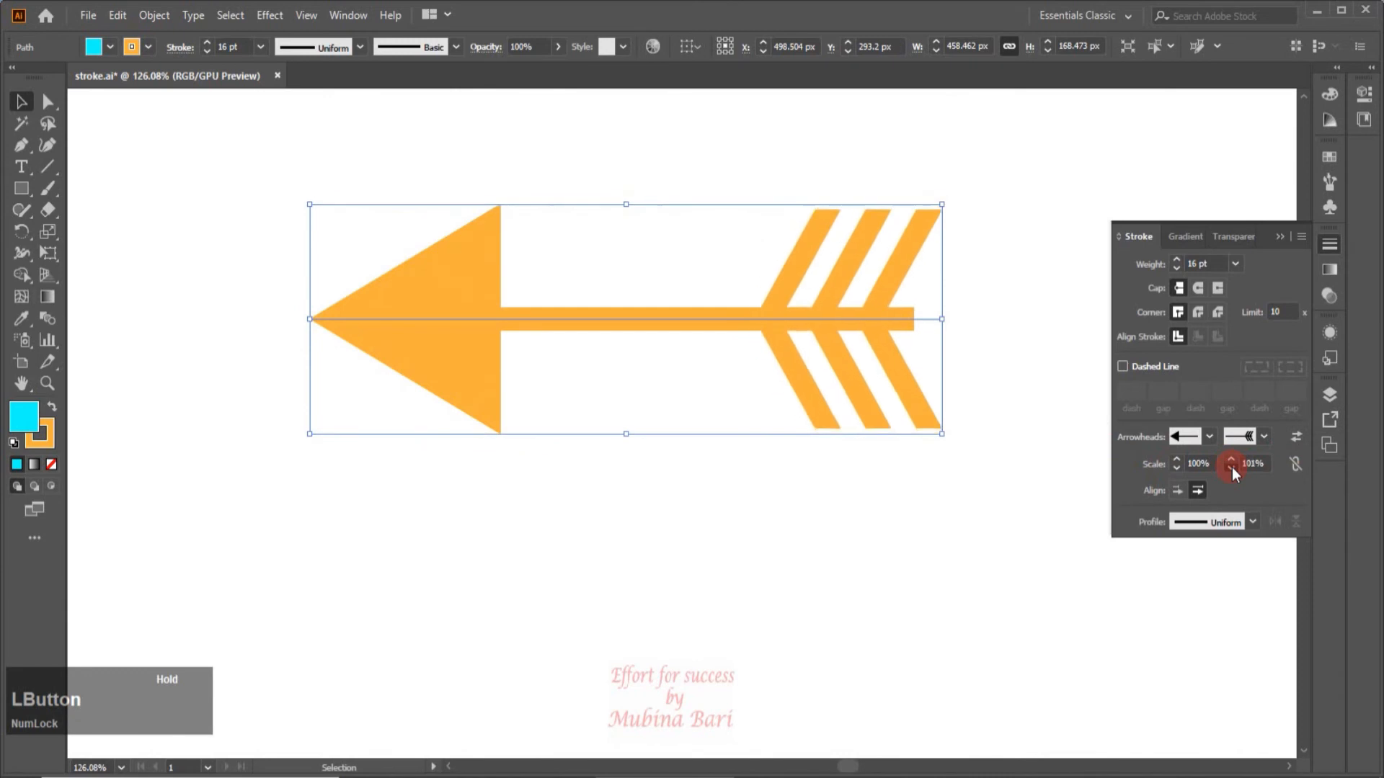
left_click(1230, 470)
left_click(1230, 468)
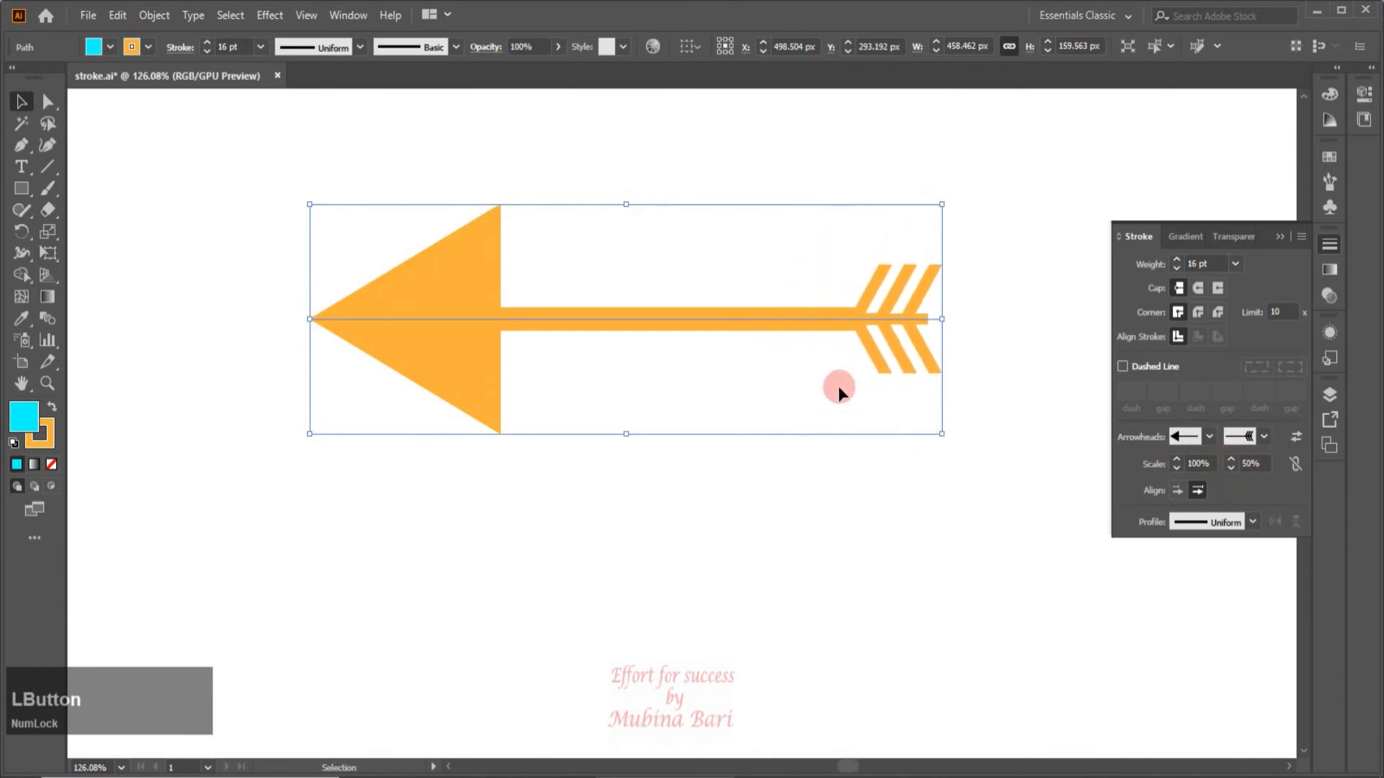
left_click(1176, 469)
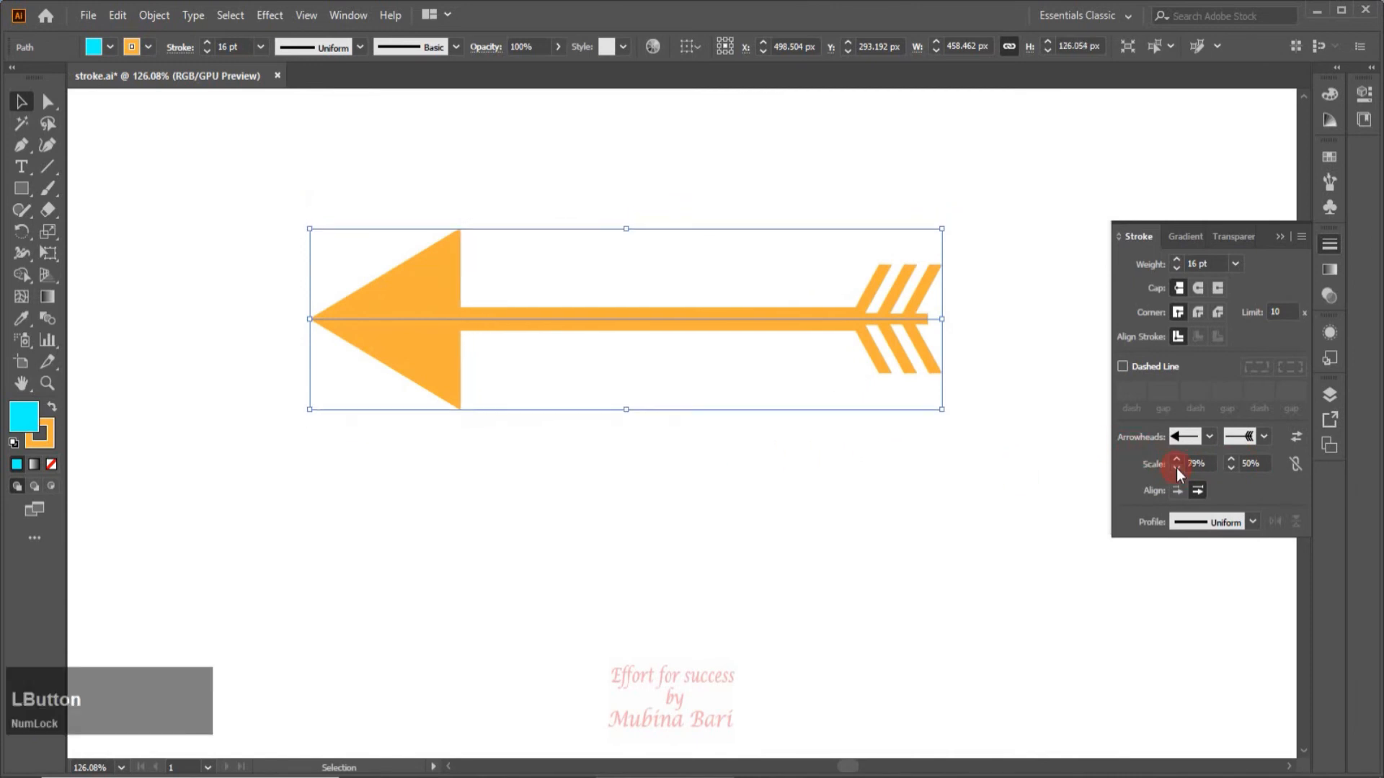
left_click(1177, 469)
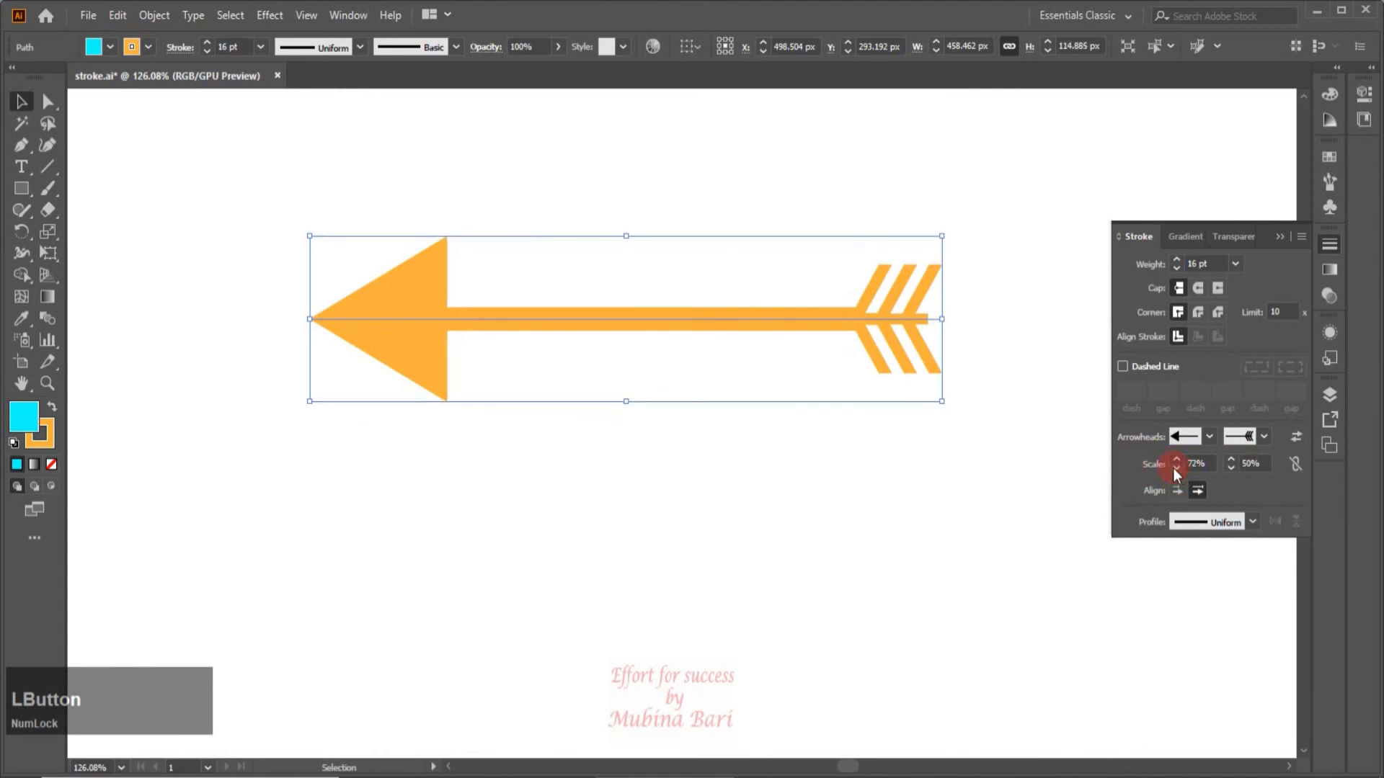
Set both arrowhead scales to 100% and link the start and end scale values.
left_click(1174, 457)
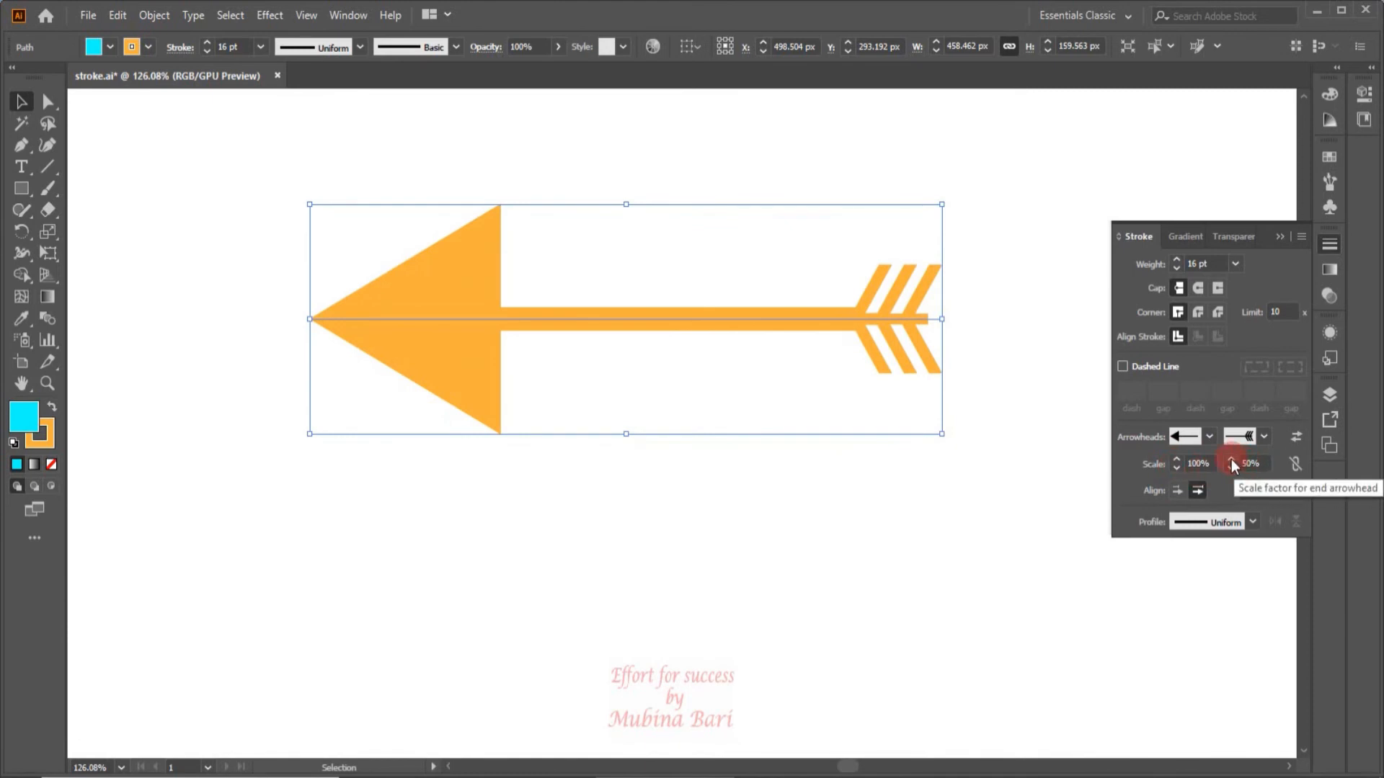
left_click(1231, 460)
left_click(1296, 466)
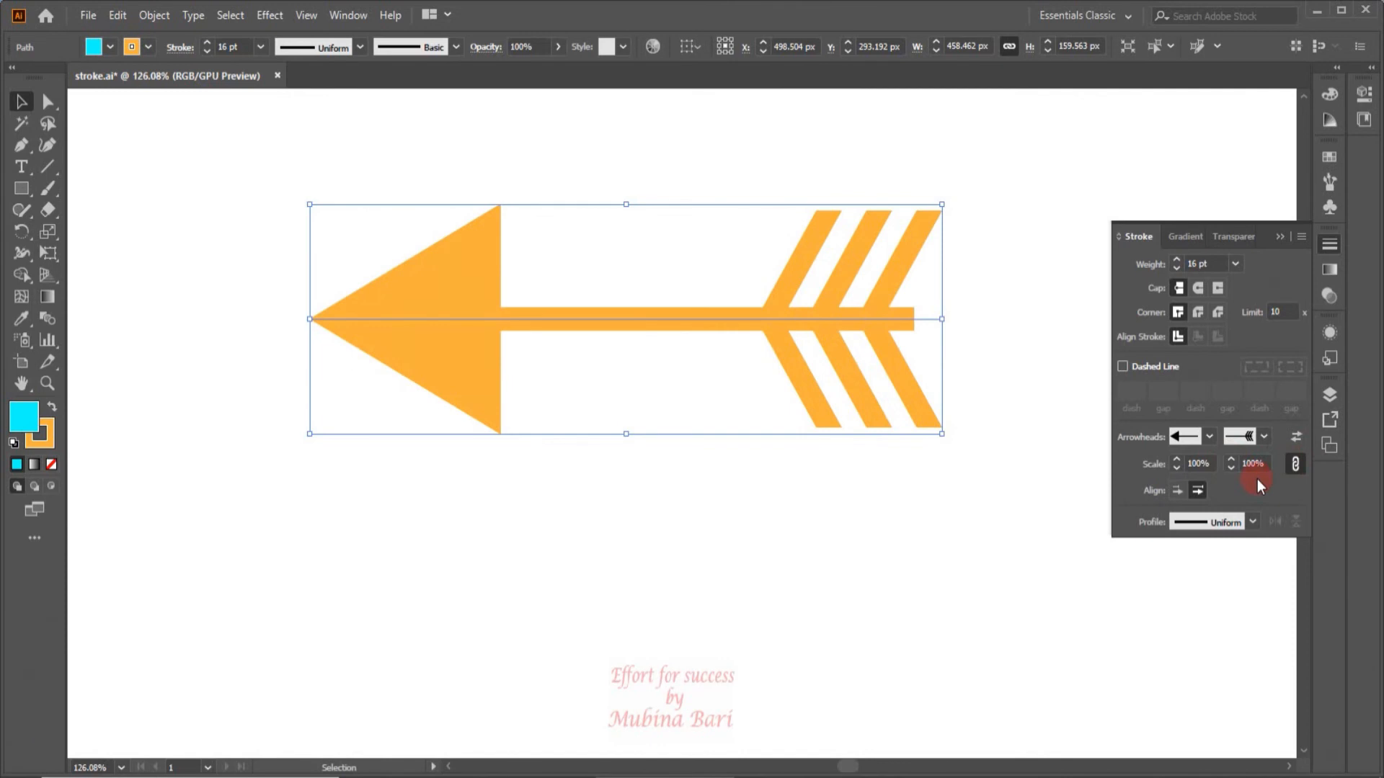
Enlarge both linked arrowheads to 121%, and return their scale to 100%.
left_click(1231, 460)
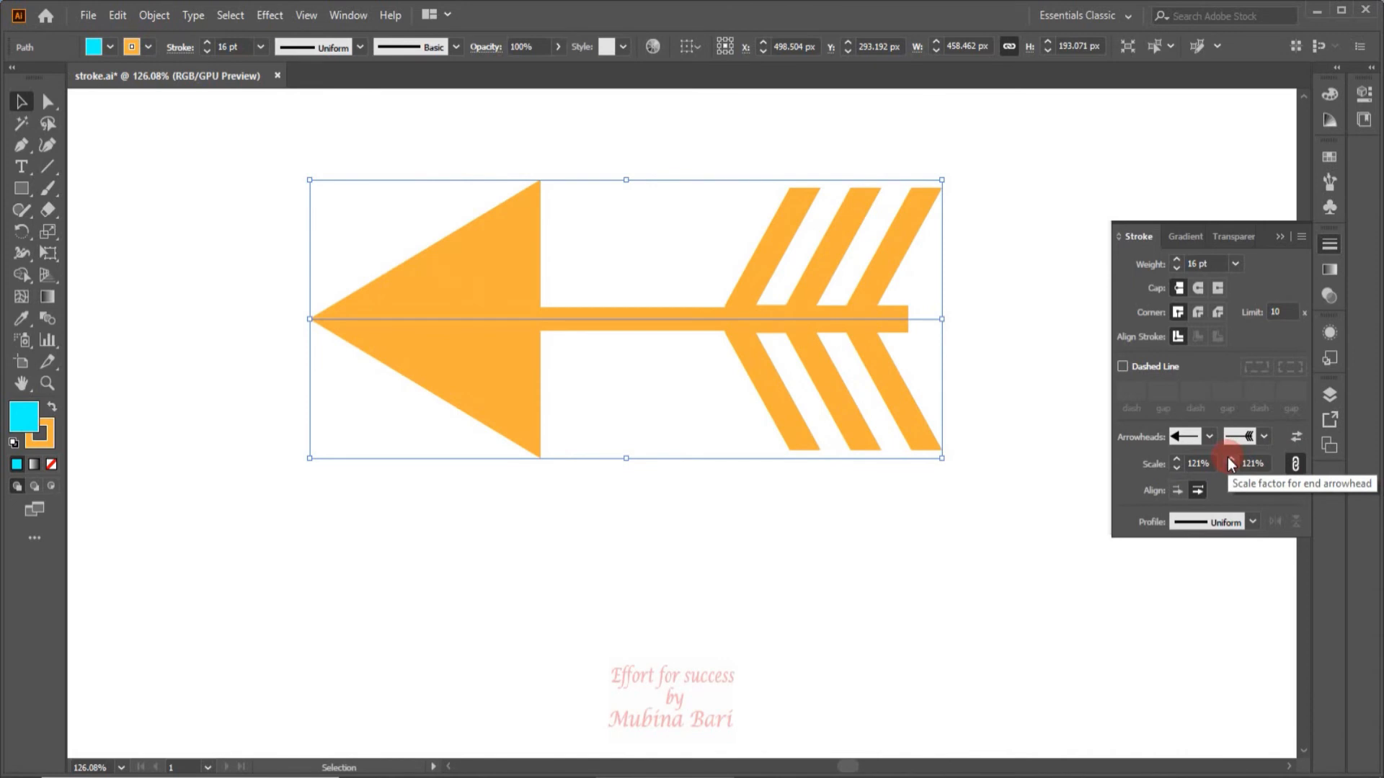
left_click(1229, 468)
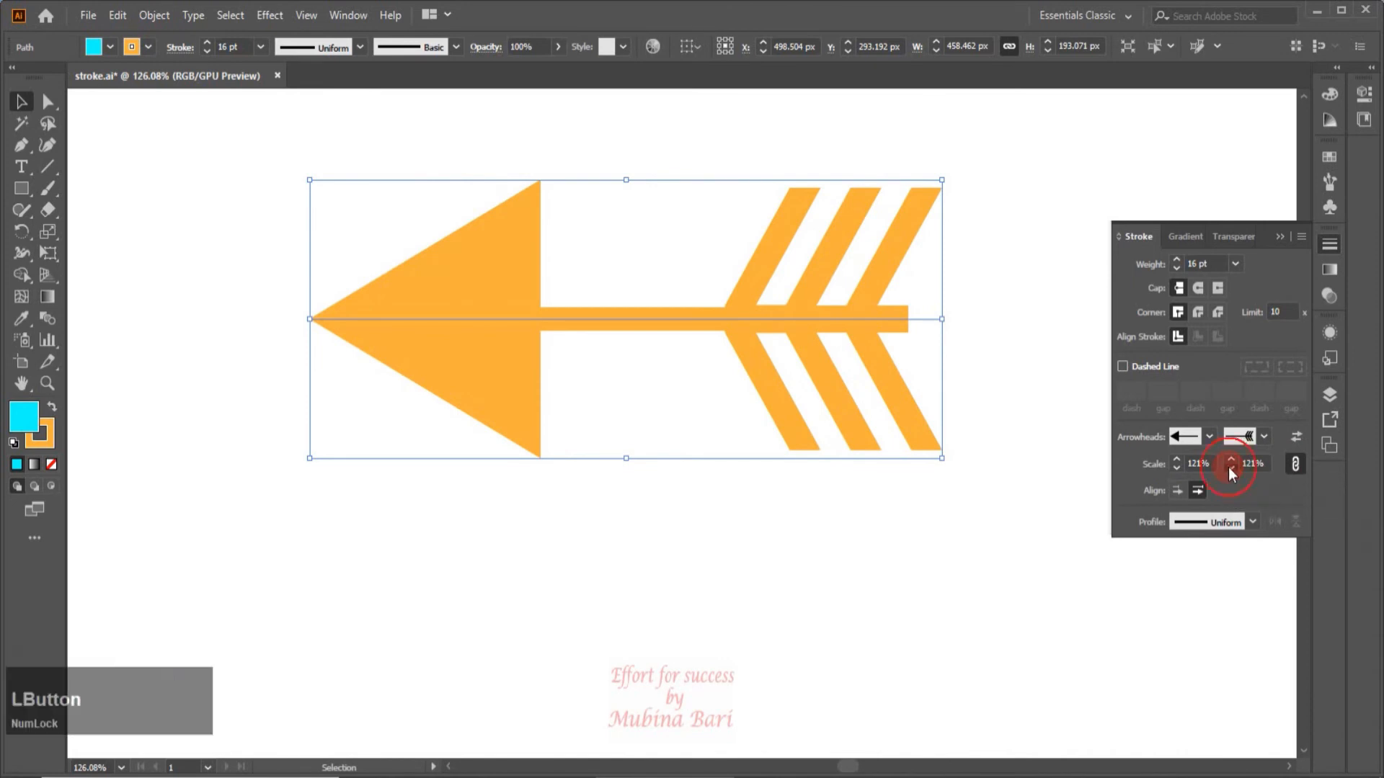
left_click_drag(1230, 469, 1229, 470)
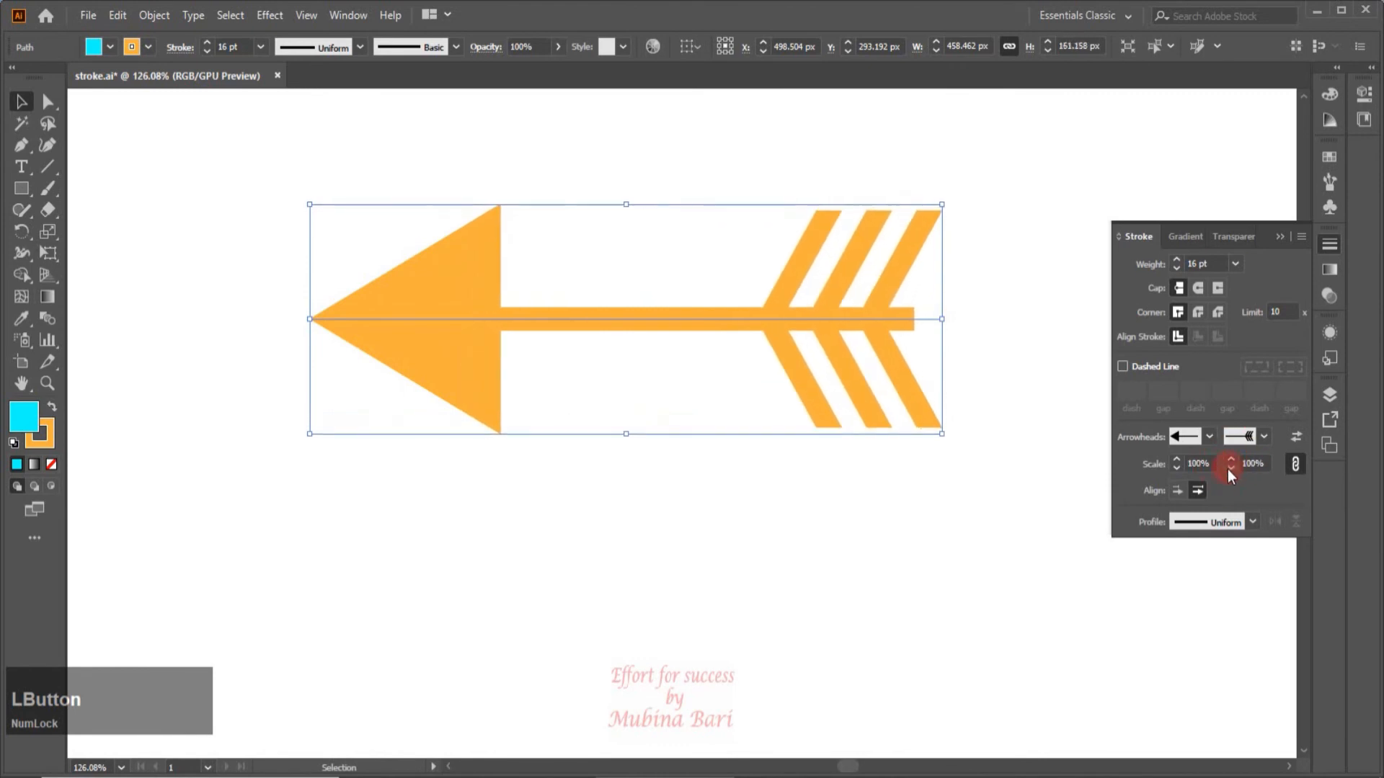
Try extending the arrow tips beyond the path's ends, and return them to the end of the path.
left_click(1176, 490)
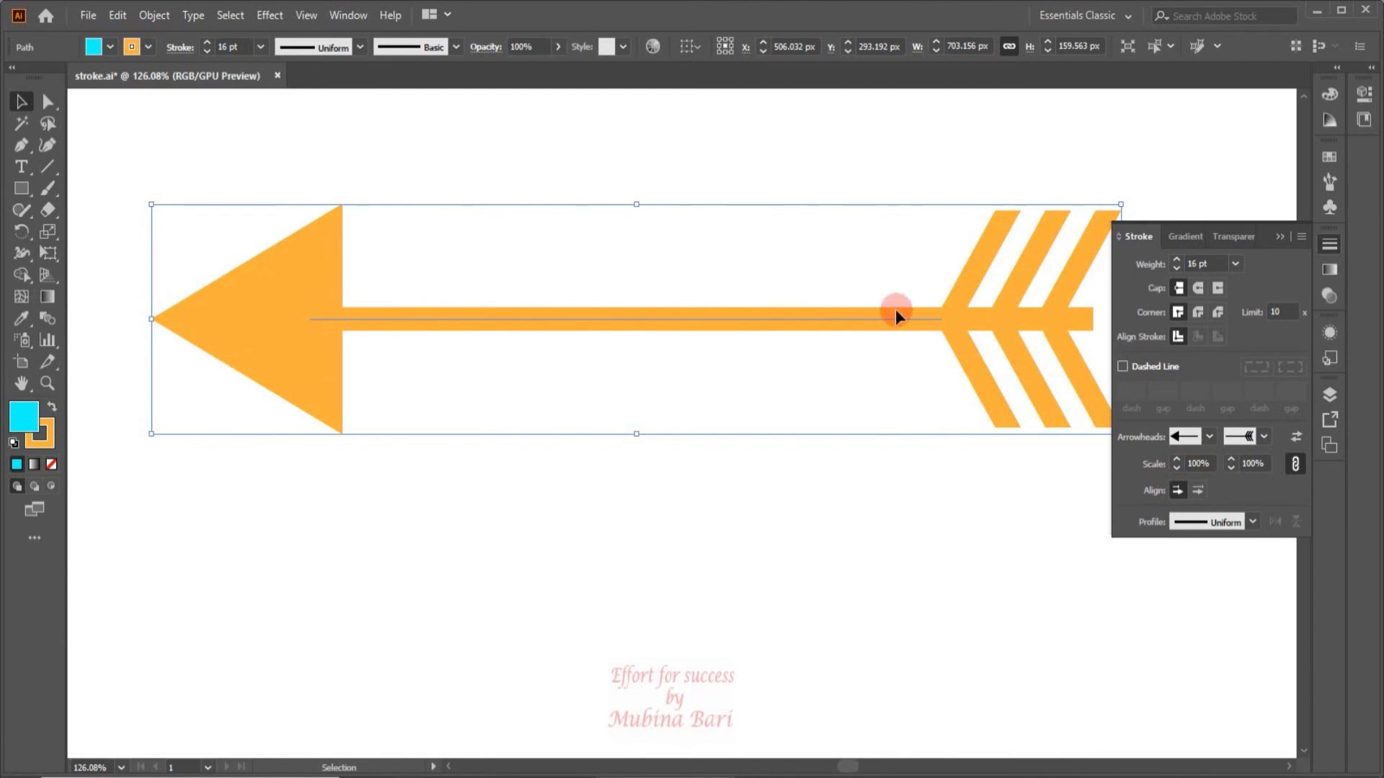
left_click(1198, 490)
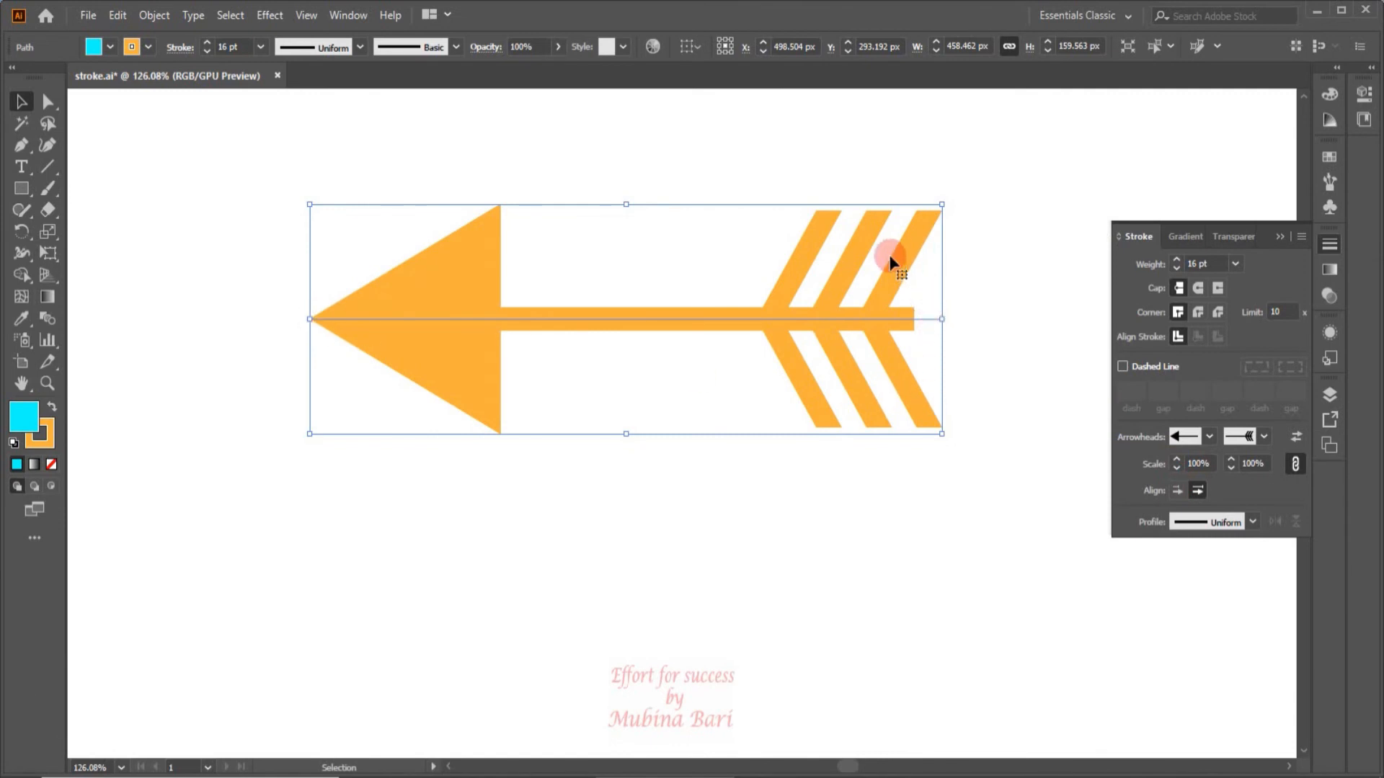
left_click(1179, 491)
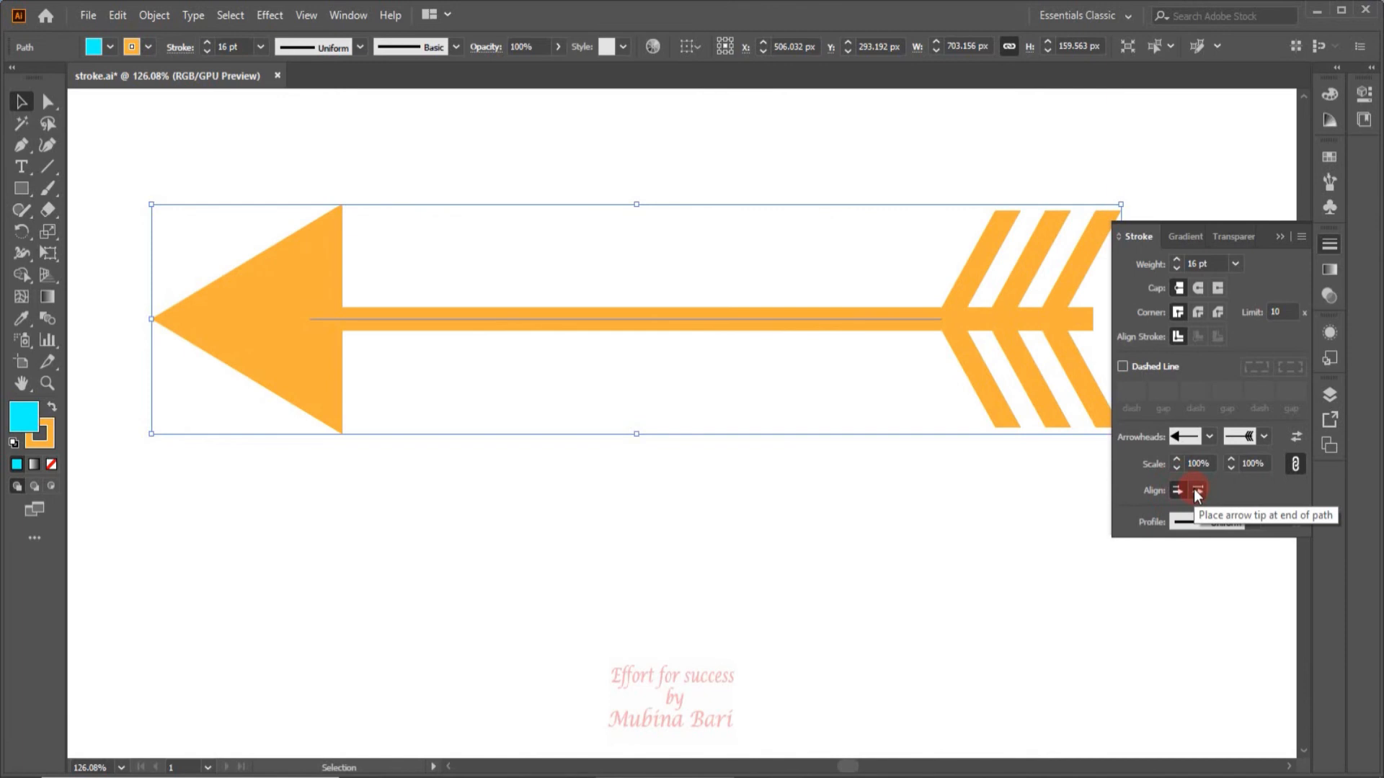
left_click(1195, 490)
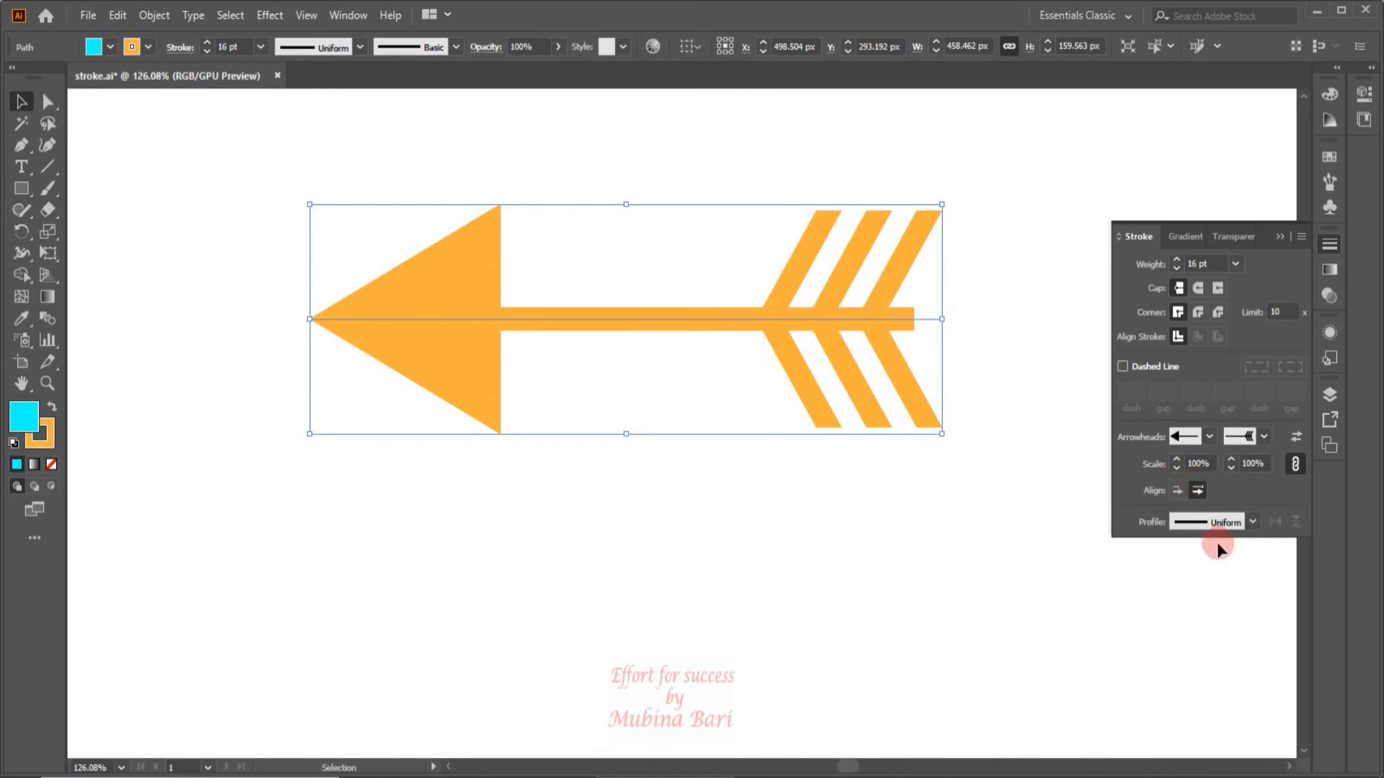
left_click(1252, 521)
left_click(1252, 522)
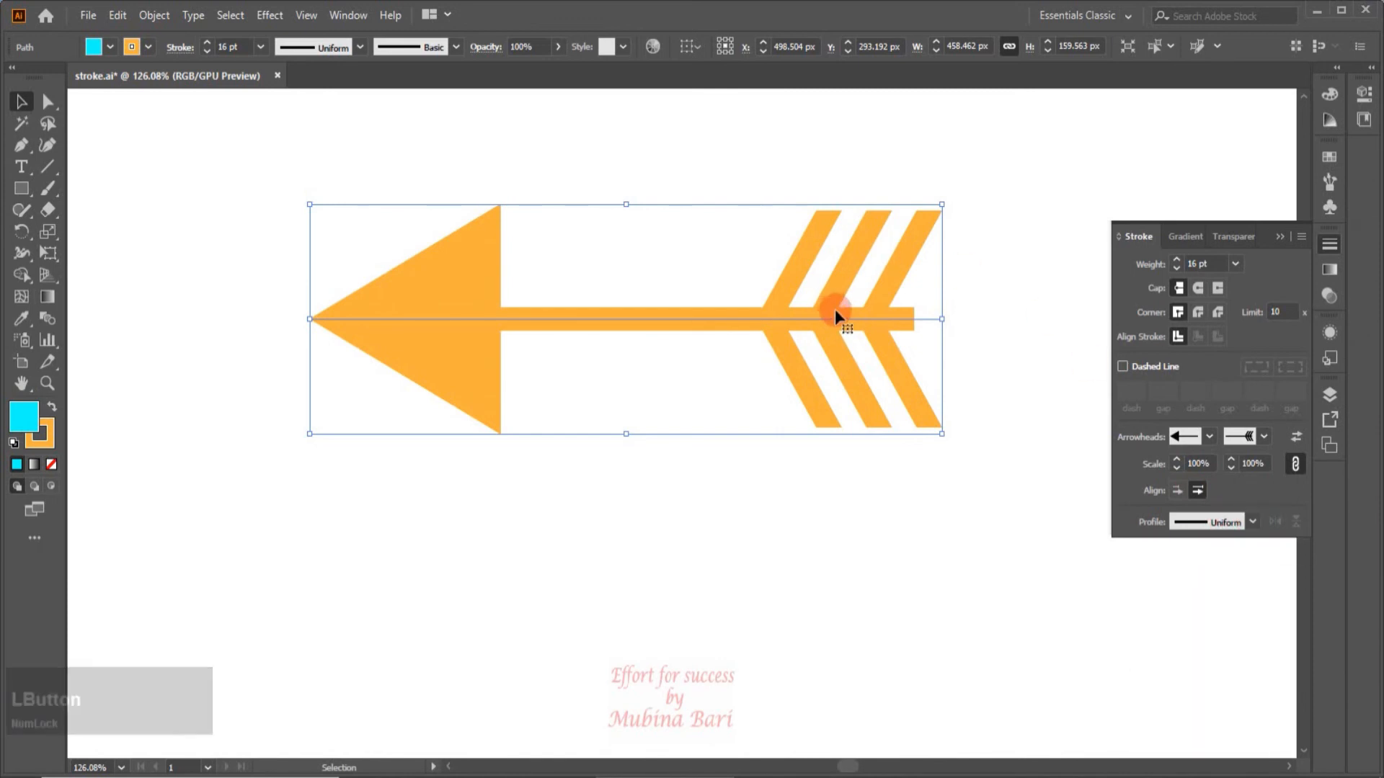
Delete the arrow and draw a straight horizontal line about 223 px long with the Pen tool.
key("Delete")
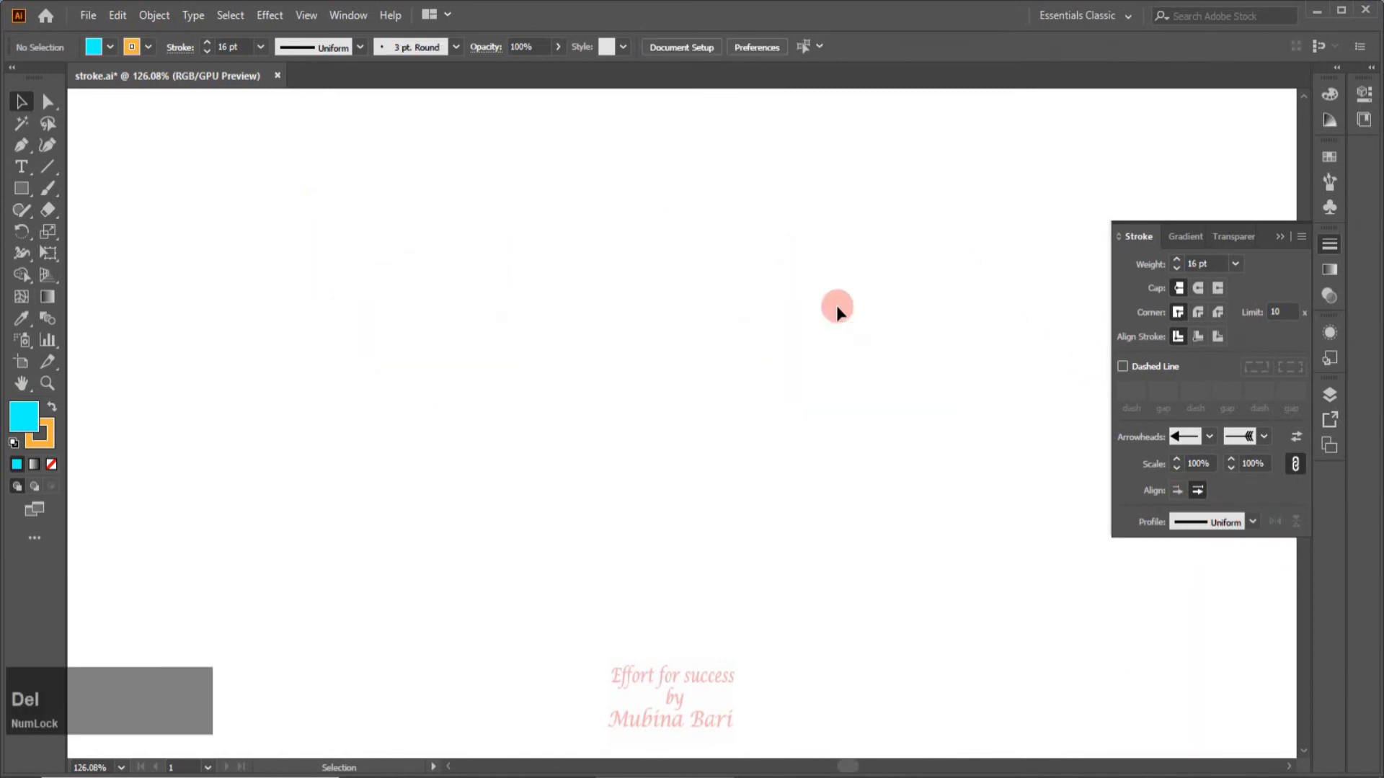
left_click(21, 146)
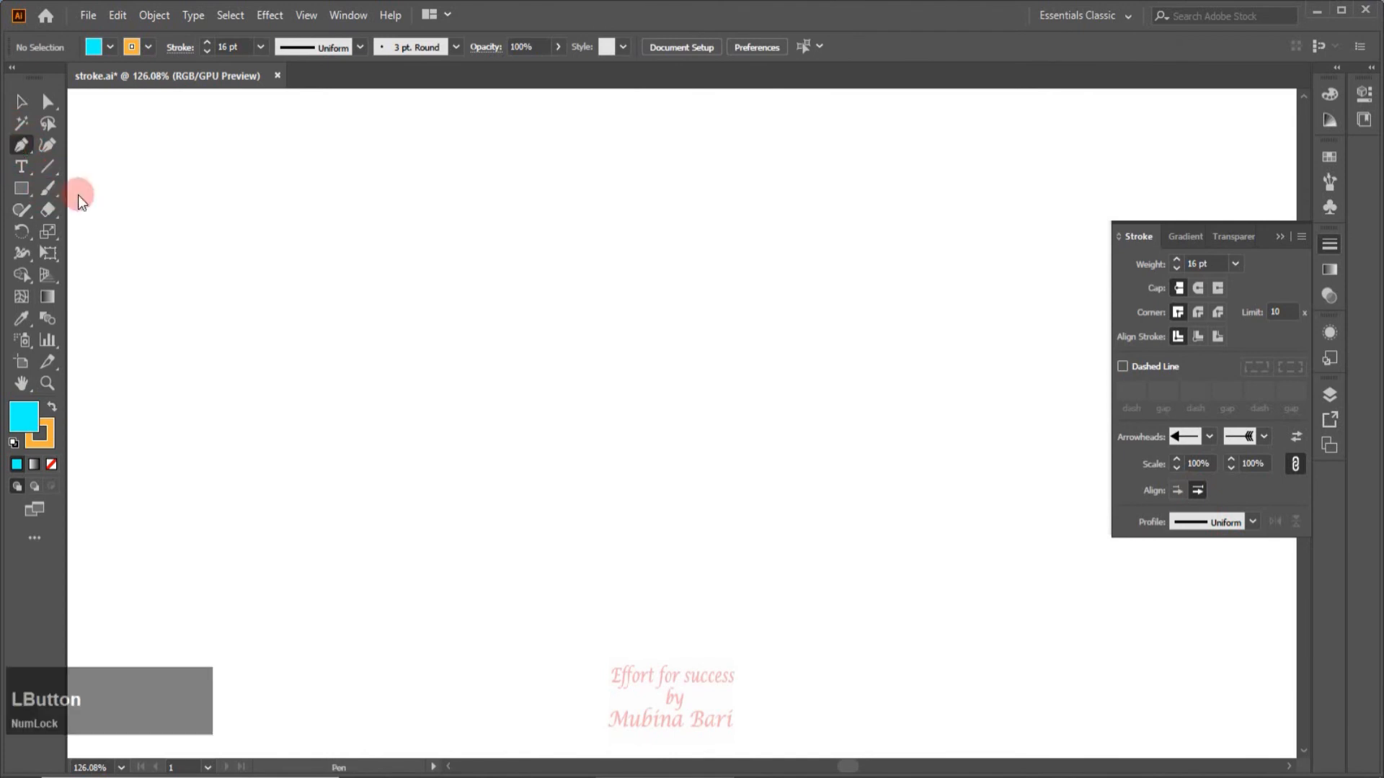
left_click(223, 265)
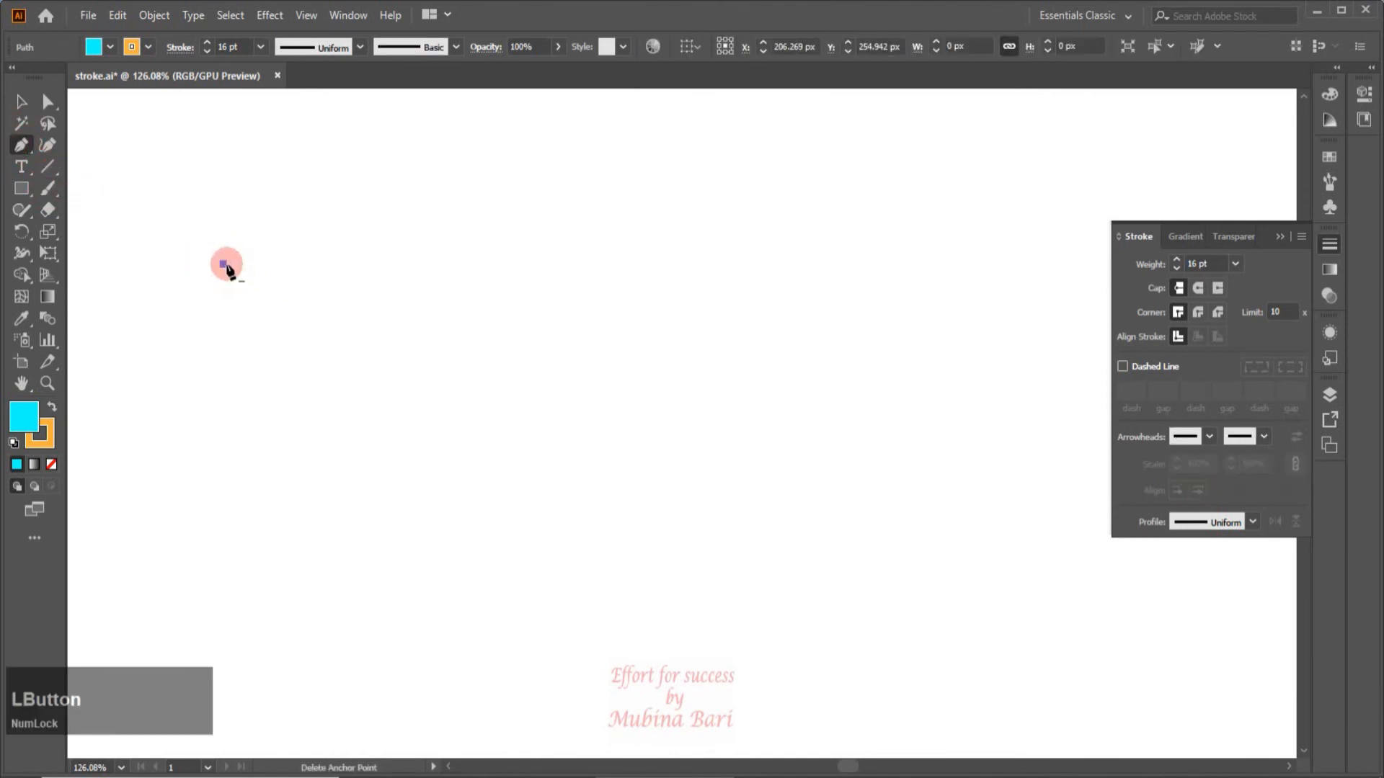
left_click(531, 264)
key("v")
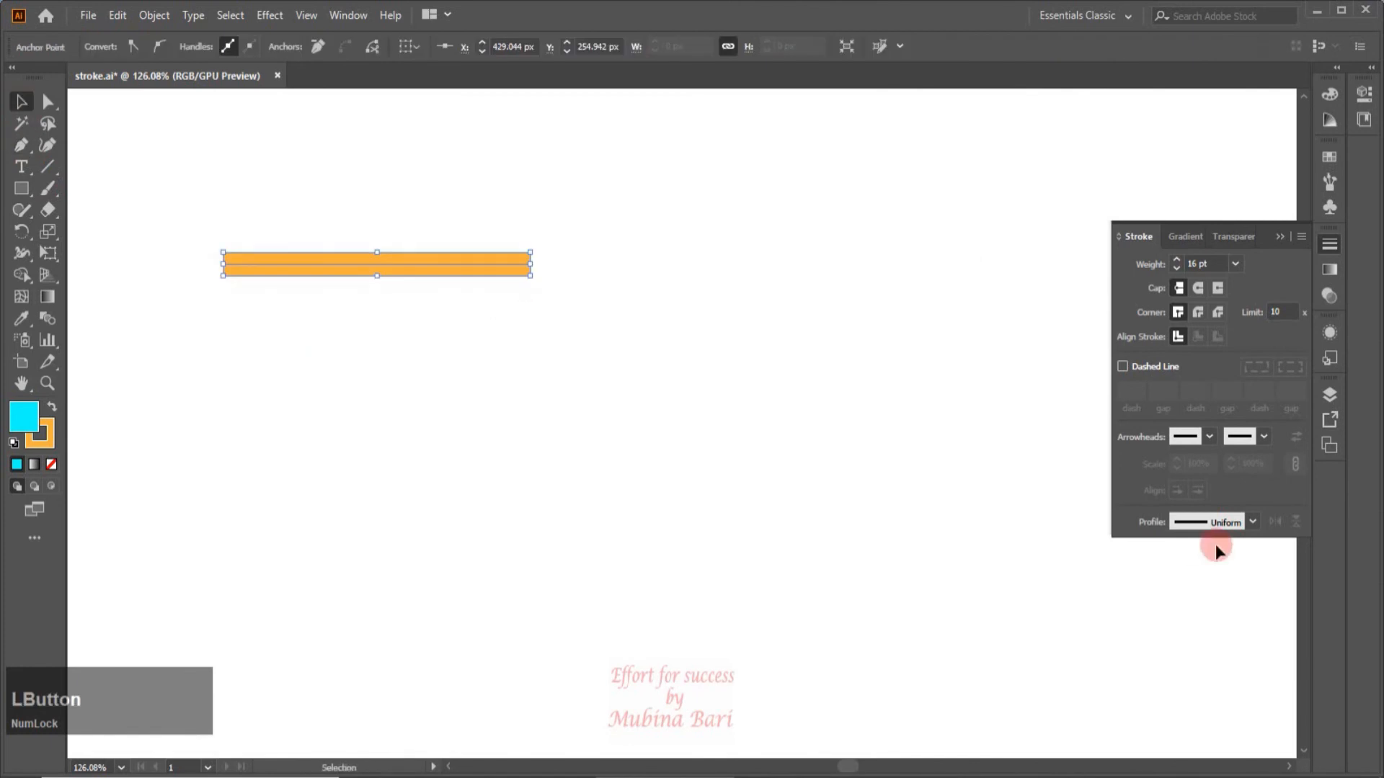
Apply Width Profile 6 to the line and change its stroke colour to blue.
left_click(1251, 522)
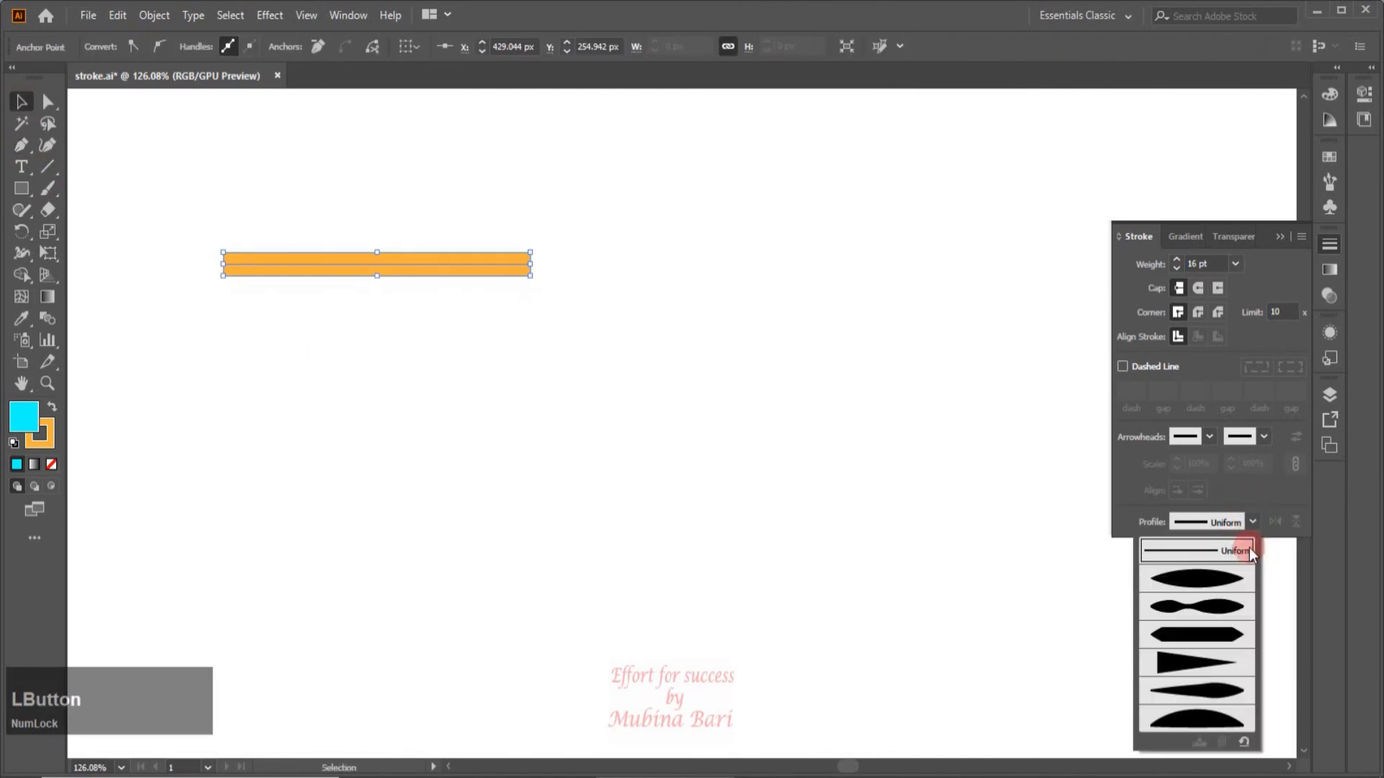
left_click(1218, 723)
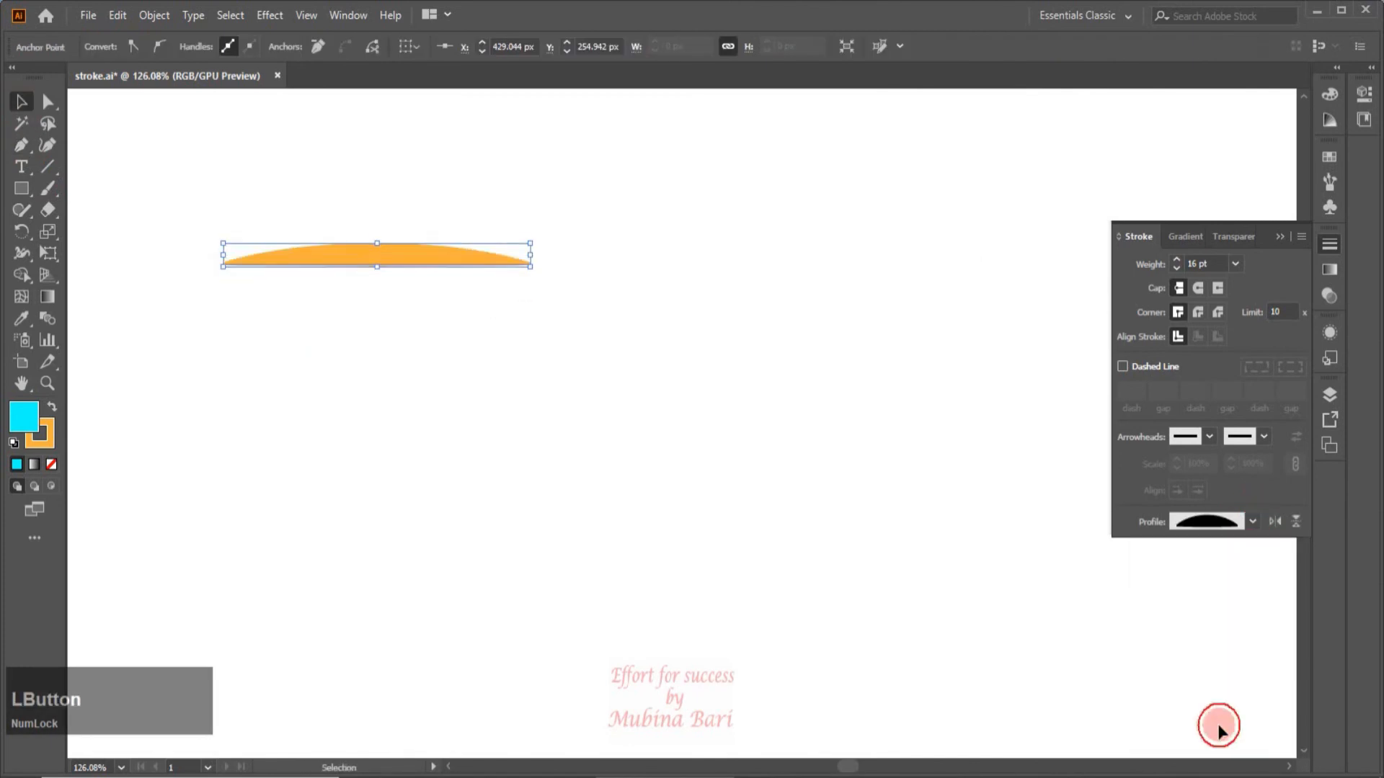
left_click(148, 47)
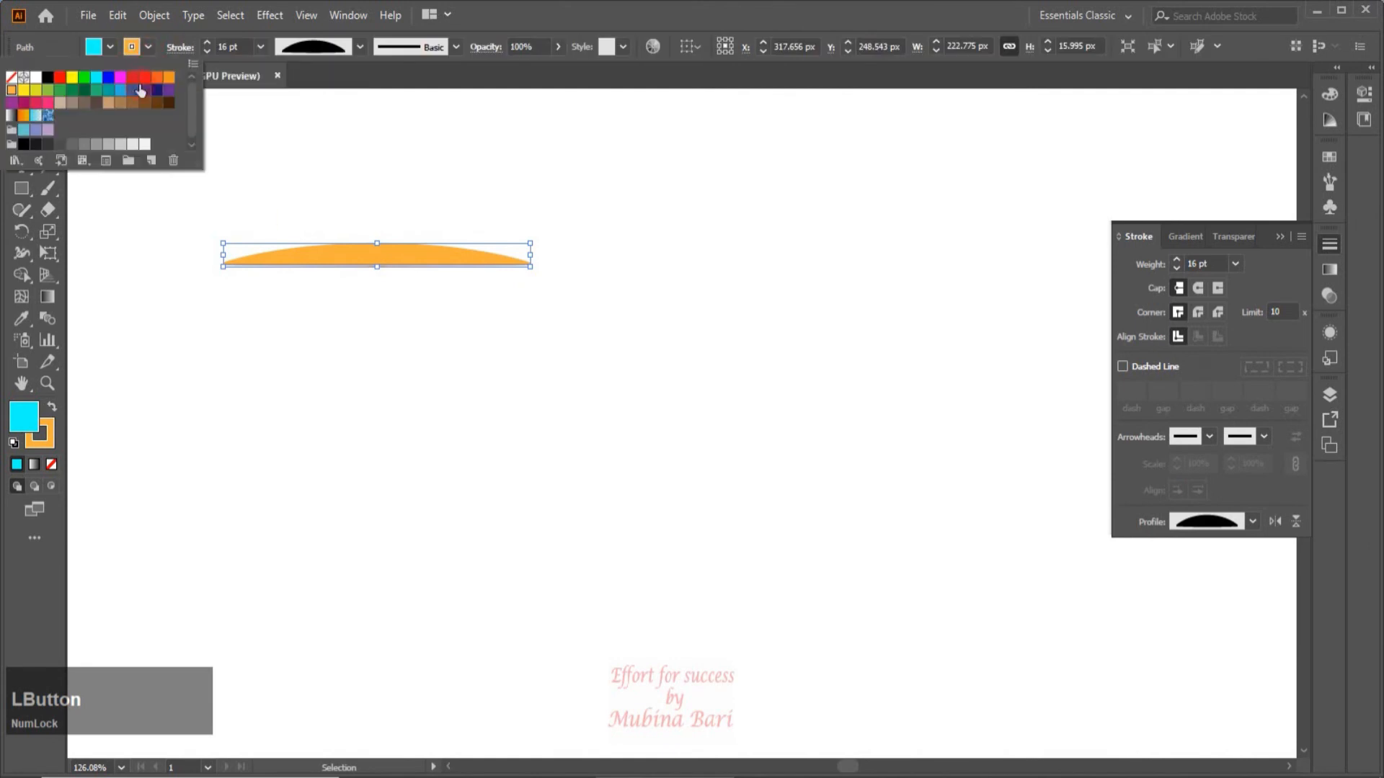
left_click(108, 77)
key("z")
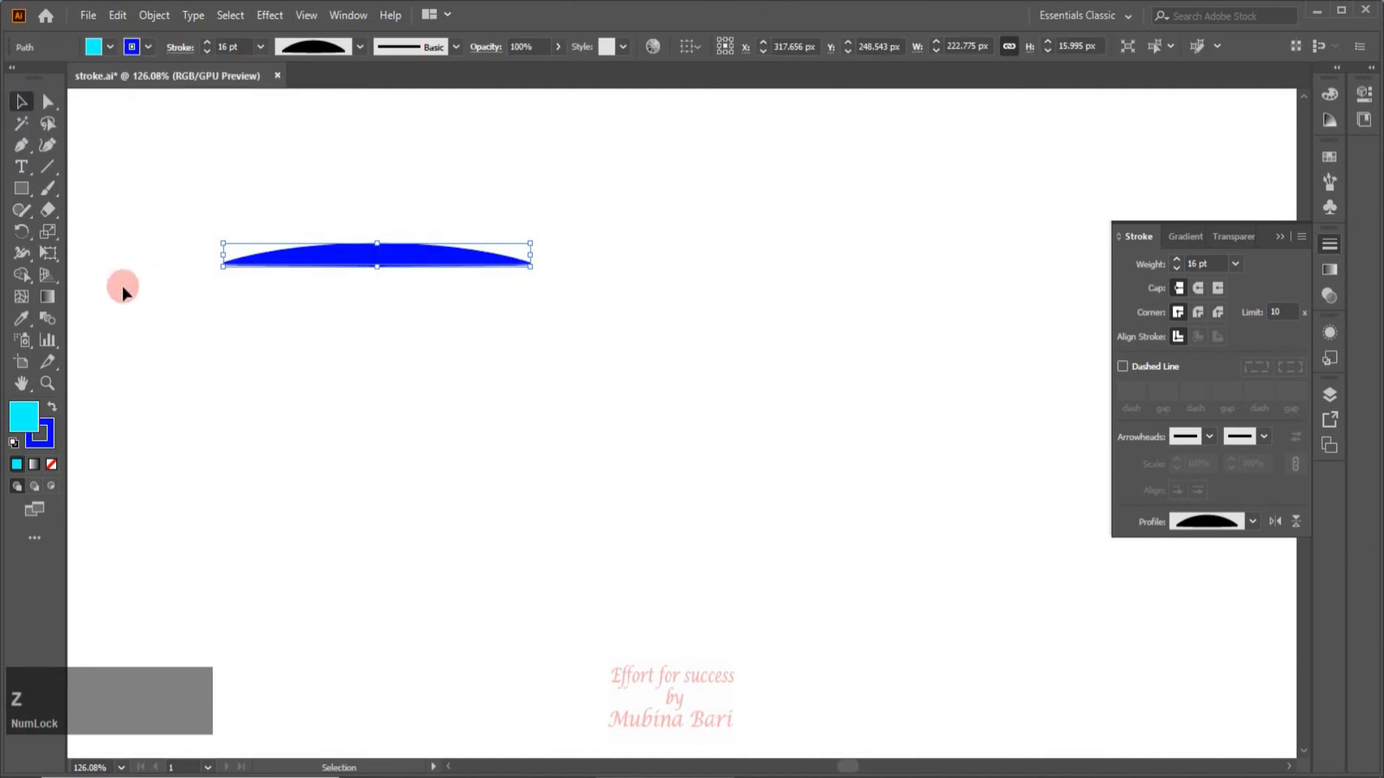
Reshape the line with the Width tool, bulging its upper side about a quarter along to about 31 pt, and reselect the line.
left_click(21, 254)
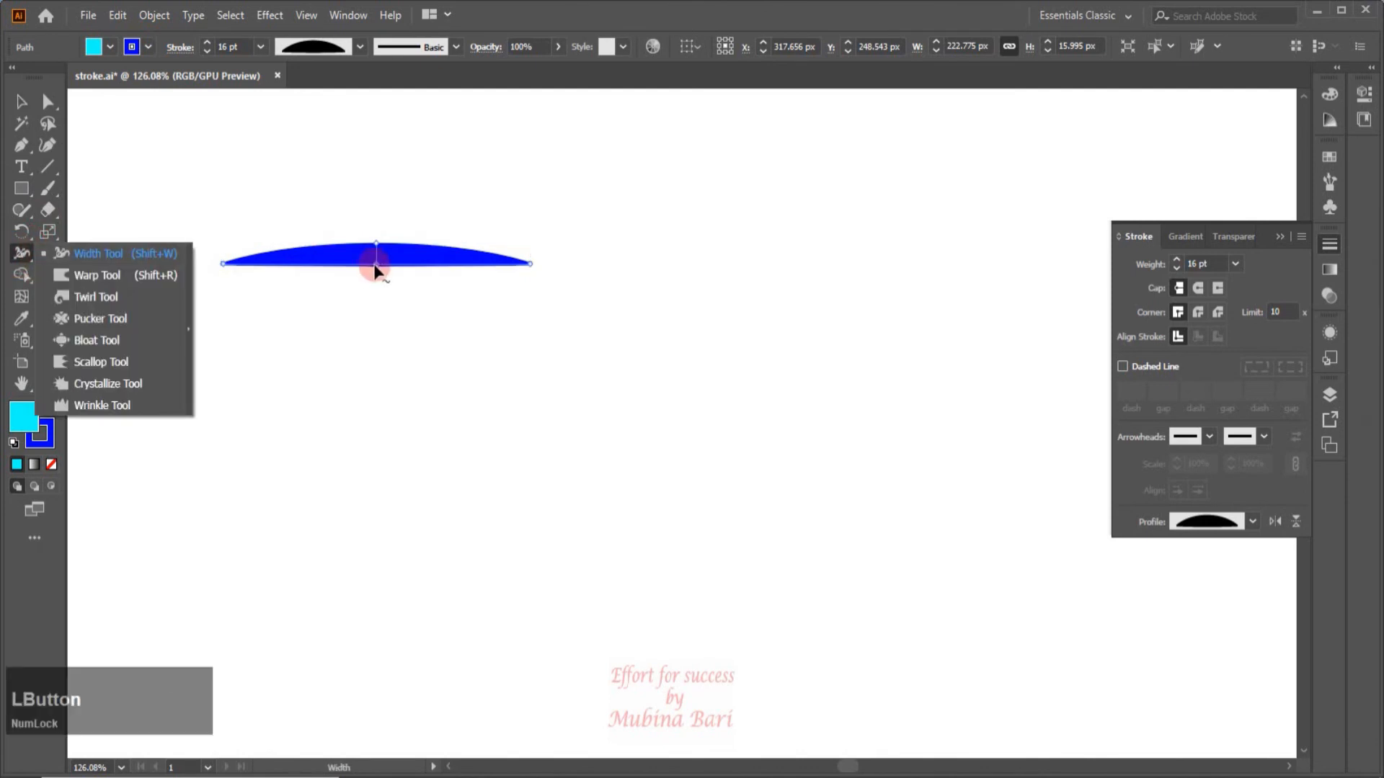
left_click_drag(298, 245, 302, 224)
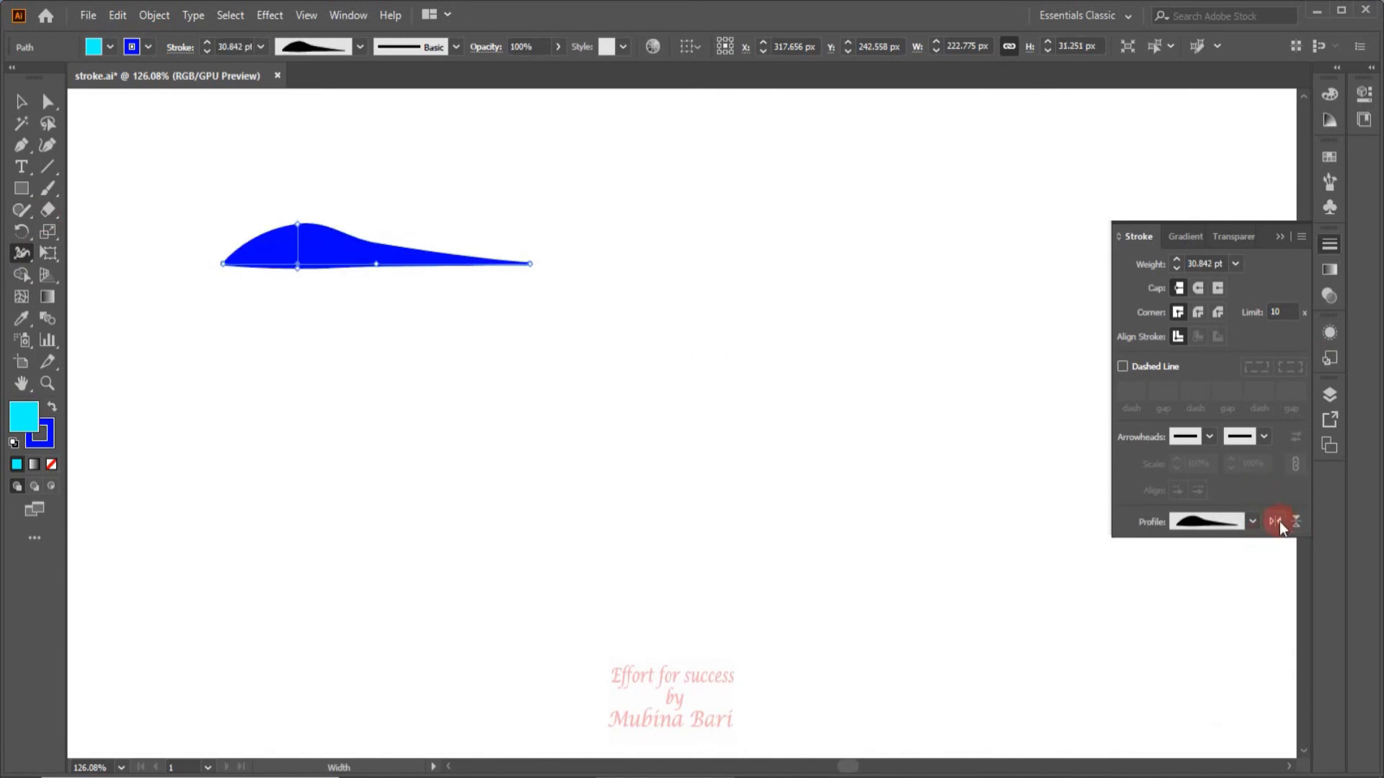
left_click(22, 106)
left_click(323, 223)
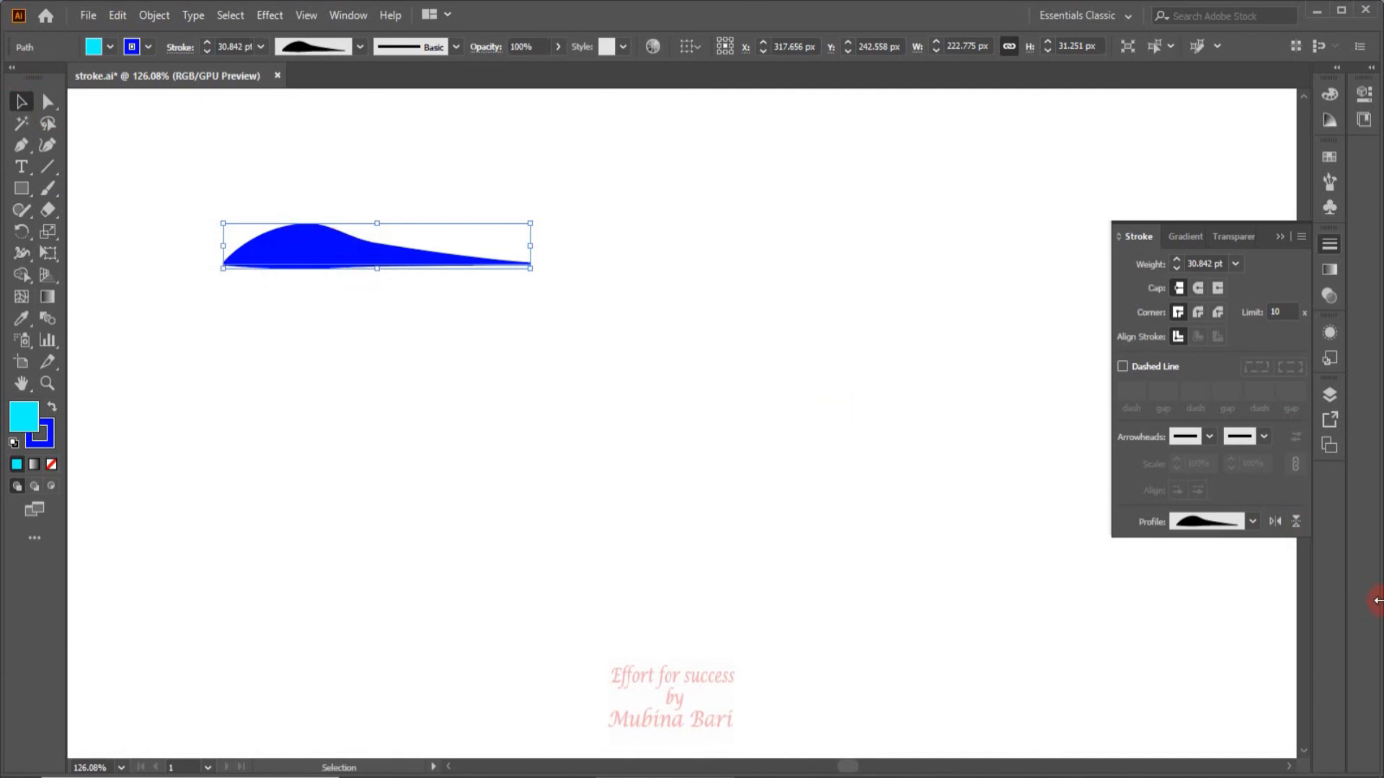
Try flipping the width profile along the path and then across it, reverting each flip.
left_click(1274, 522)
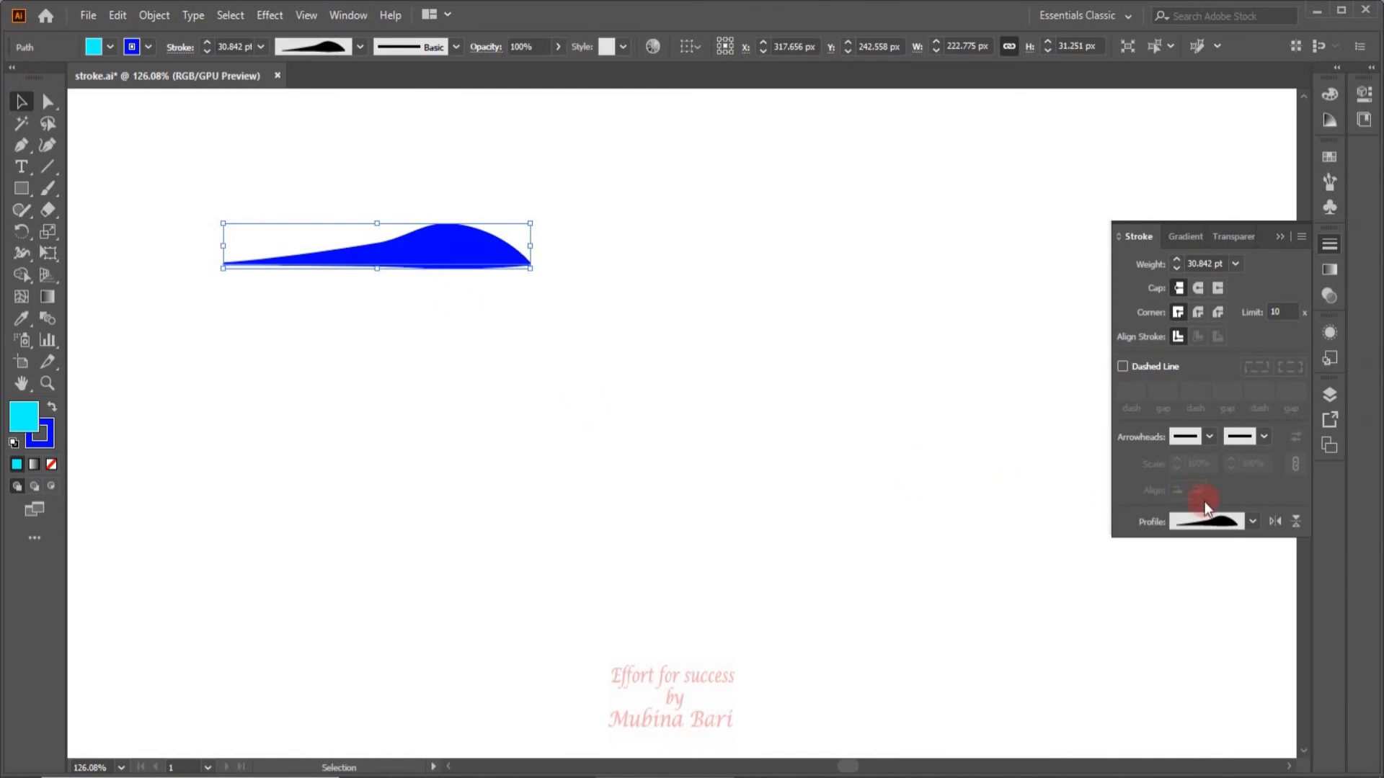
left_click(1274, 521)
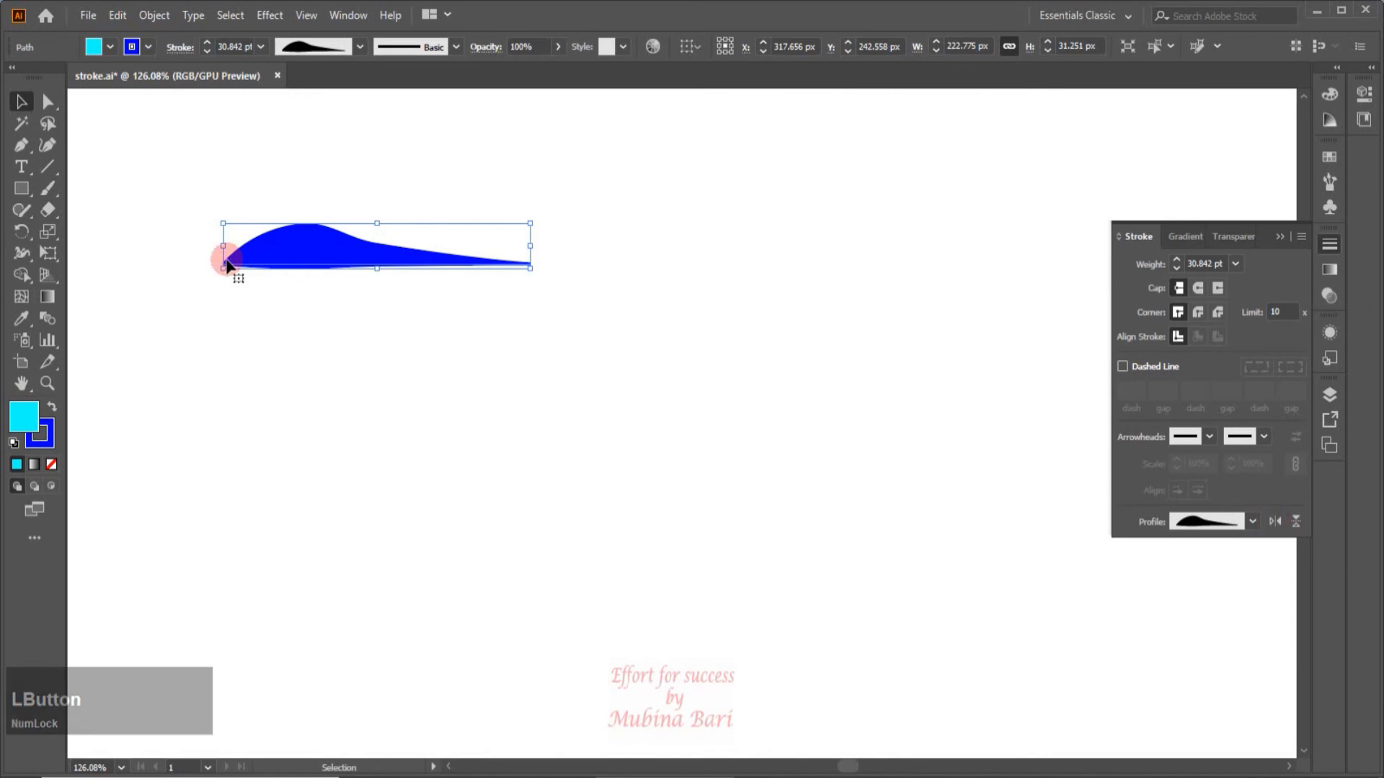
left_click(1296, 519)
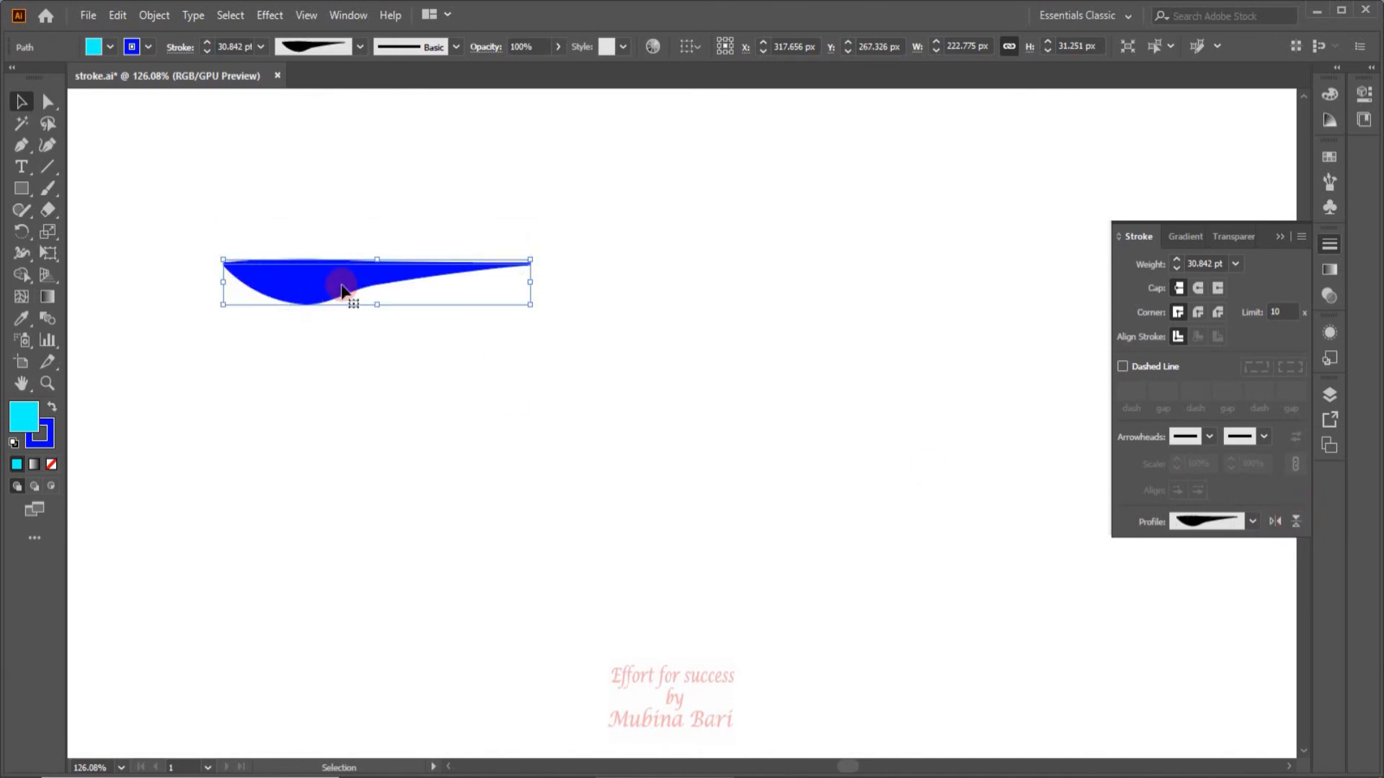
left_click(1298, 521)
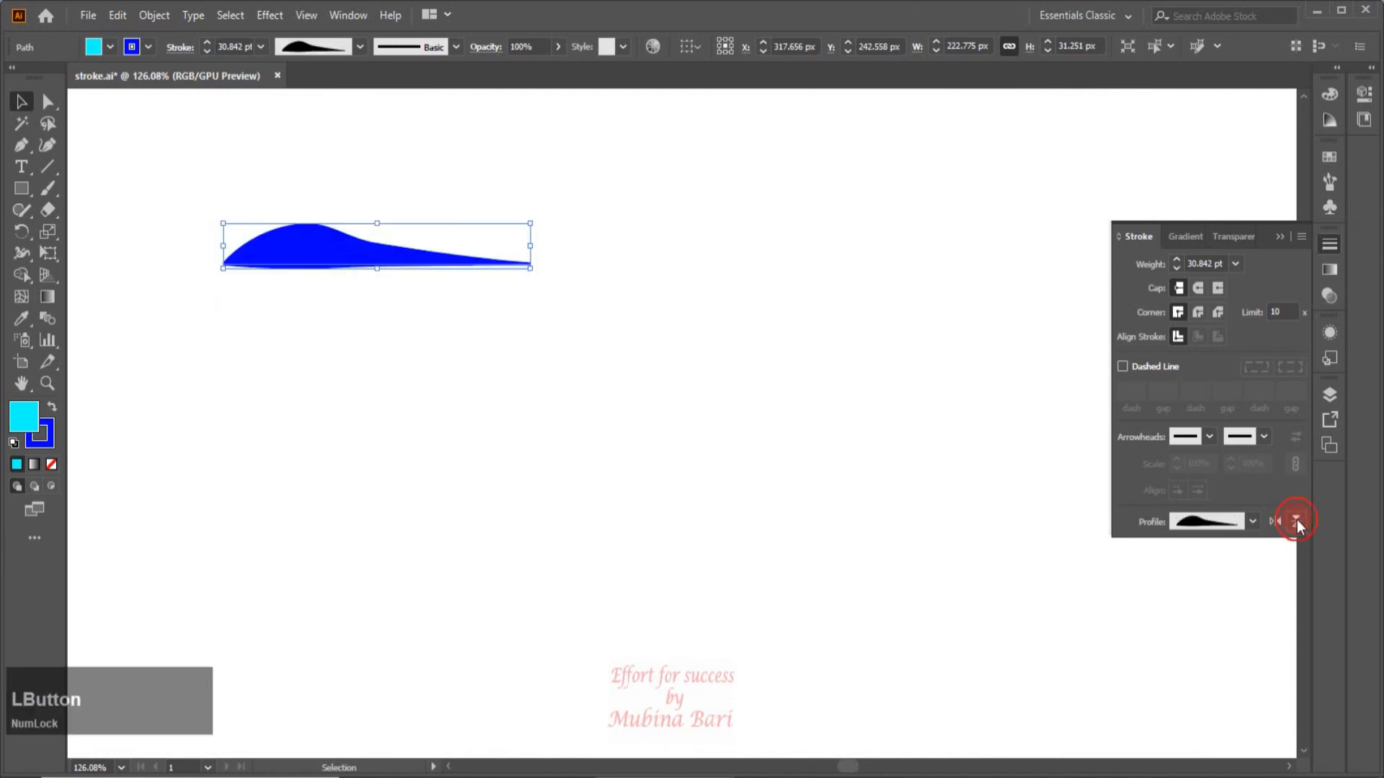
Flip the width profile across and along the path, and deselect the line.
left_click(1296, 521)
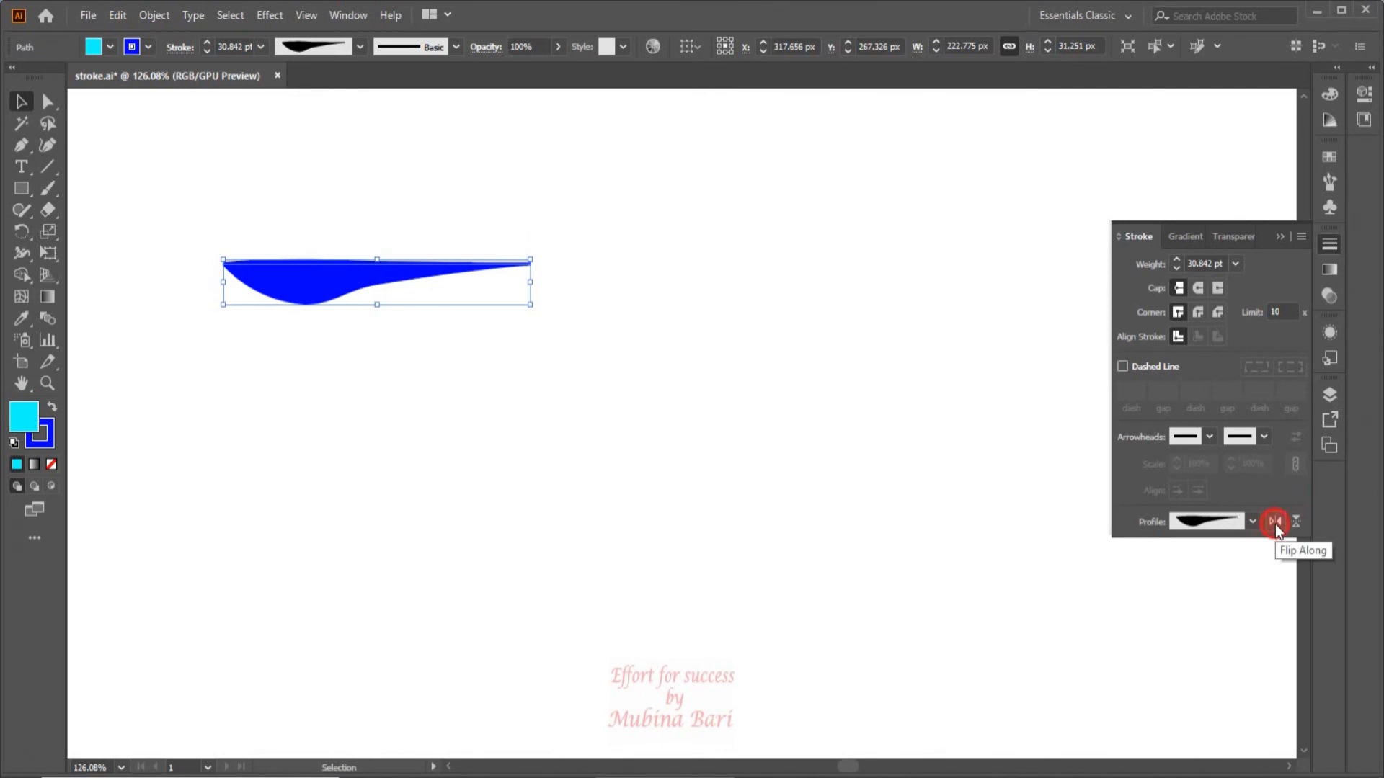
left_click(1274, 523)
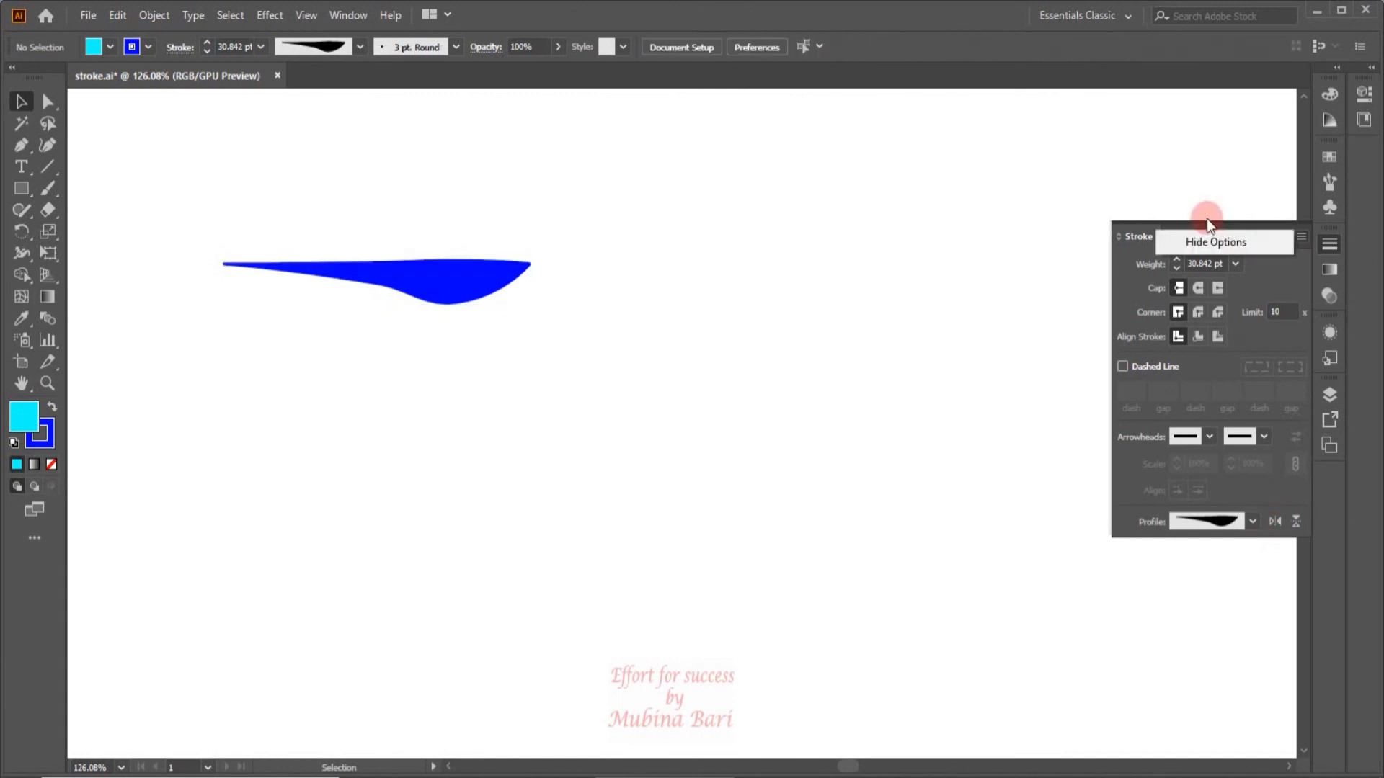
left_click(1166, 194)
Hide the additional stroke options and show them again.
left_click(1305, 231)
left_click(1261, 243)
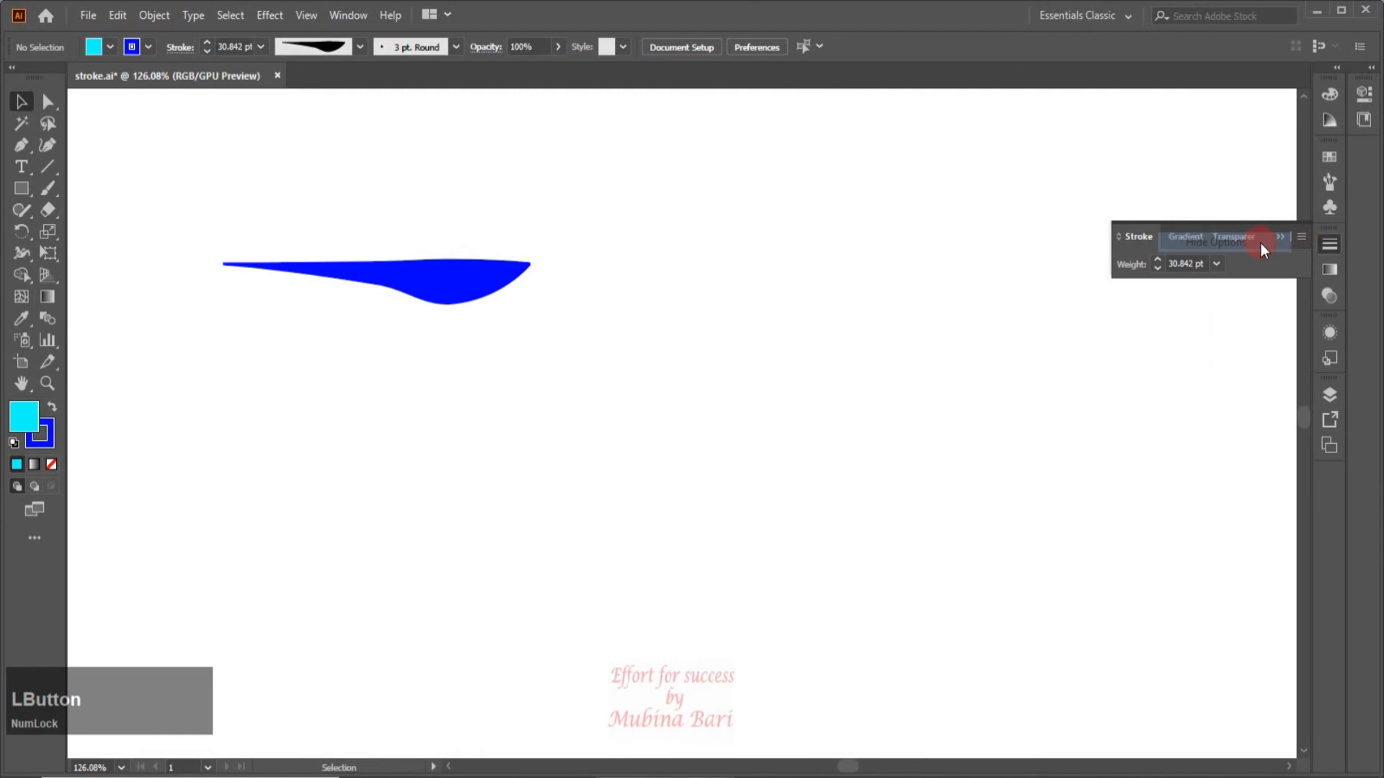
left_click(1305, 239)
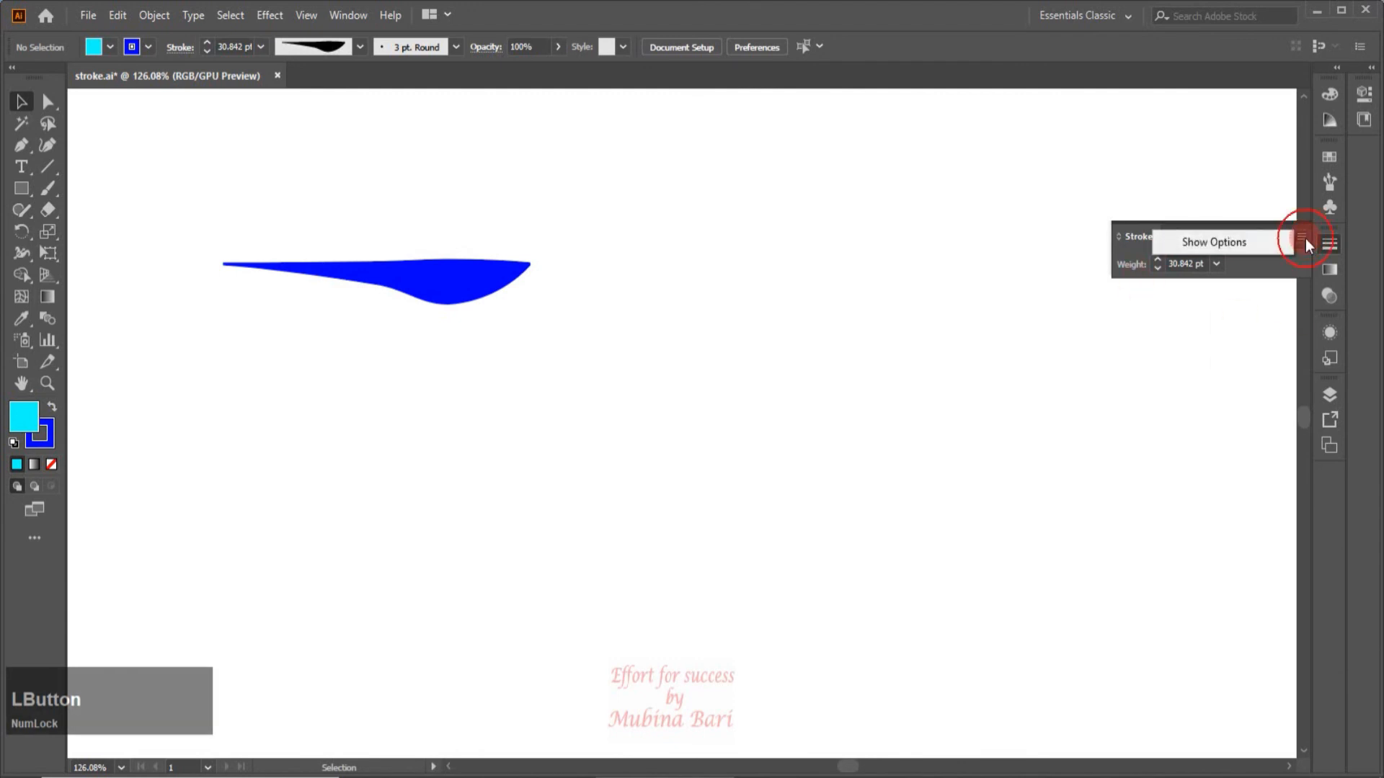
left_click(1252, 245)
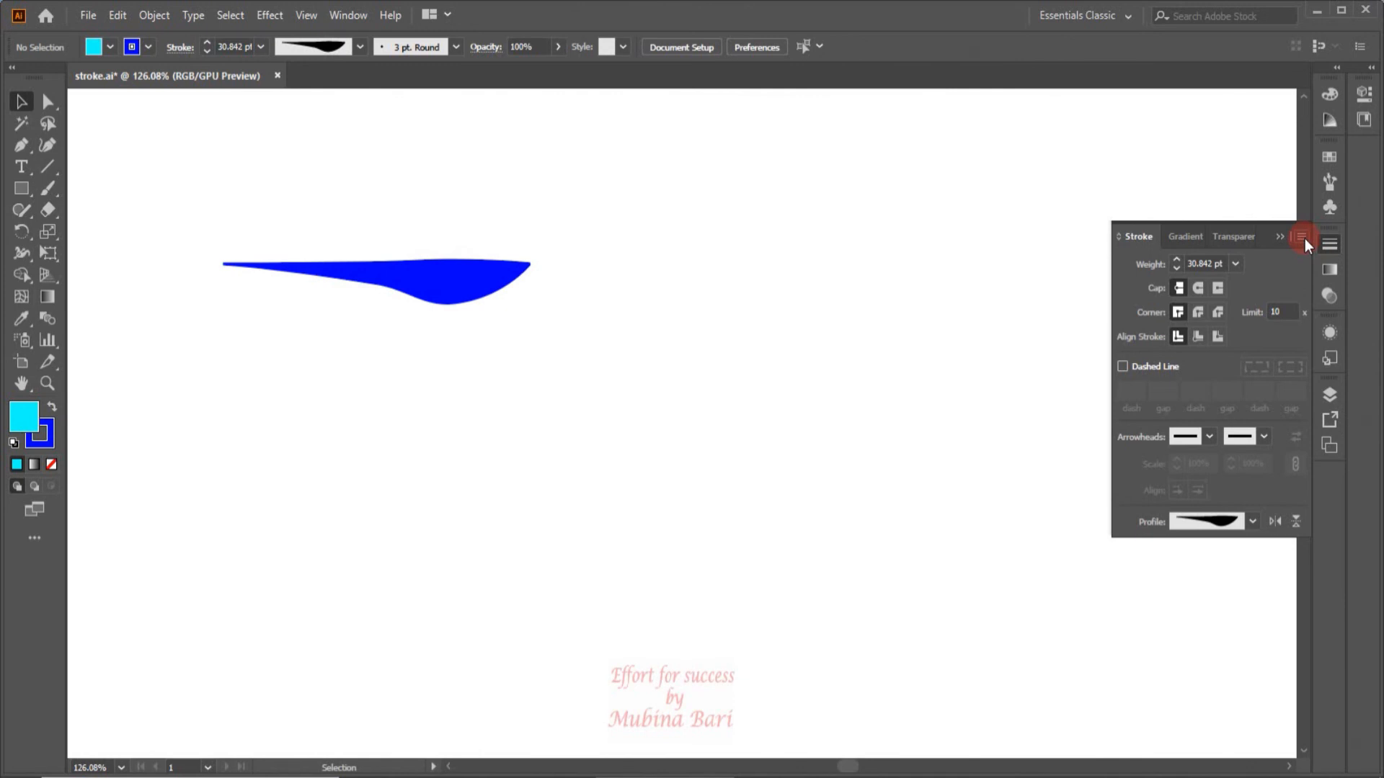
Delete the blue profiled line and fit the artboard on screen.
left_click(502, 283)
key("Delete")
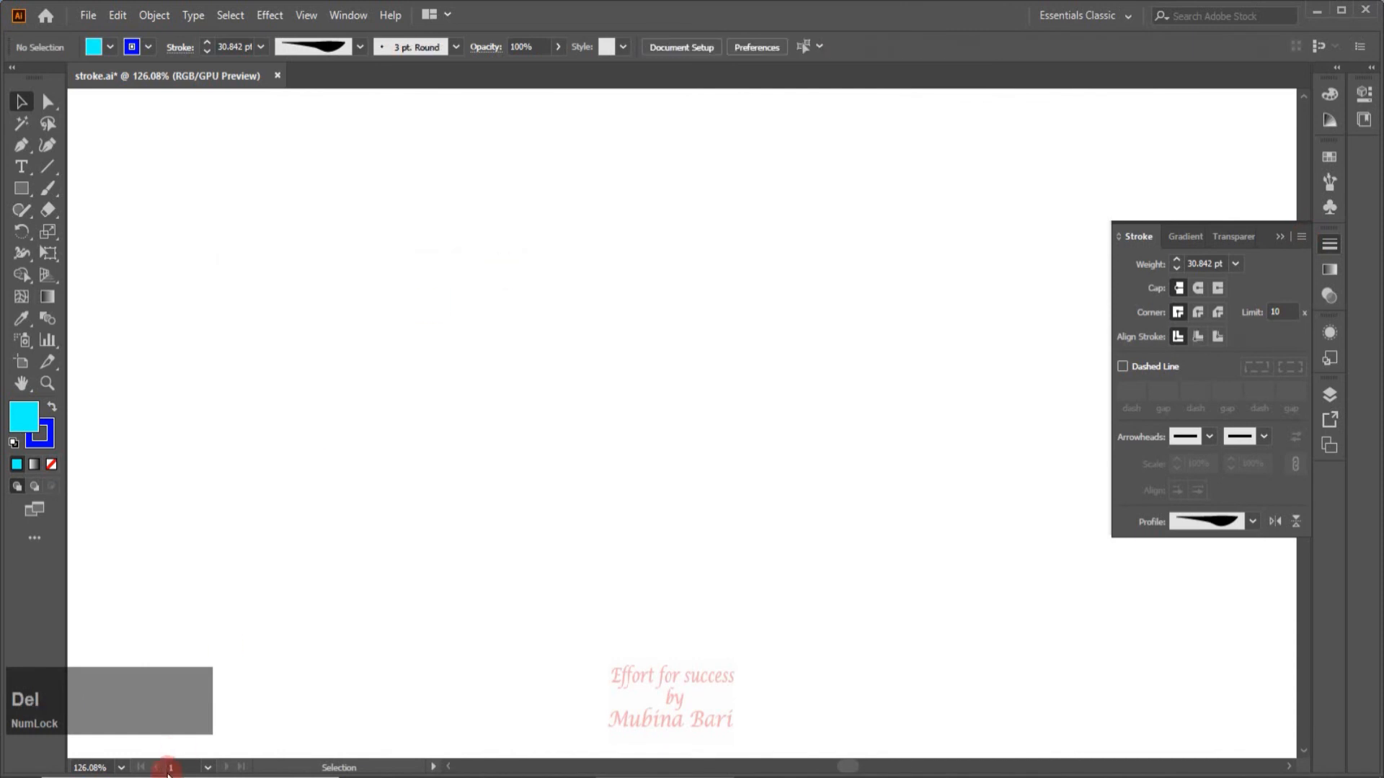
left_click(121, 767)
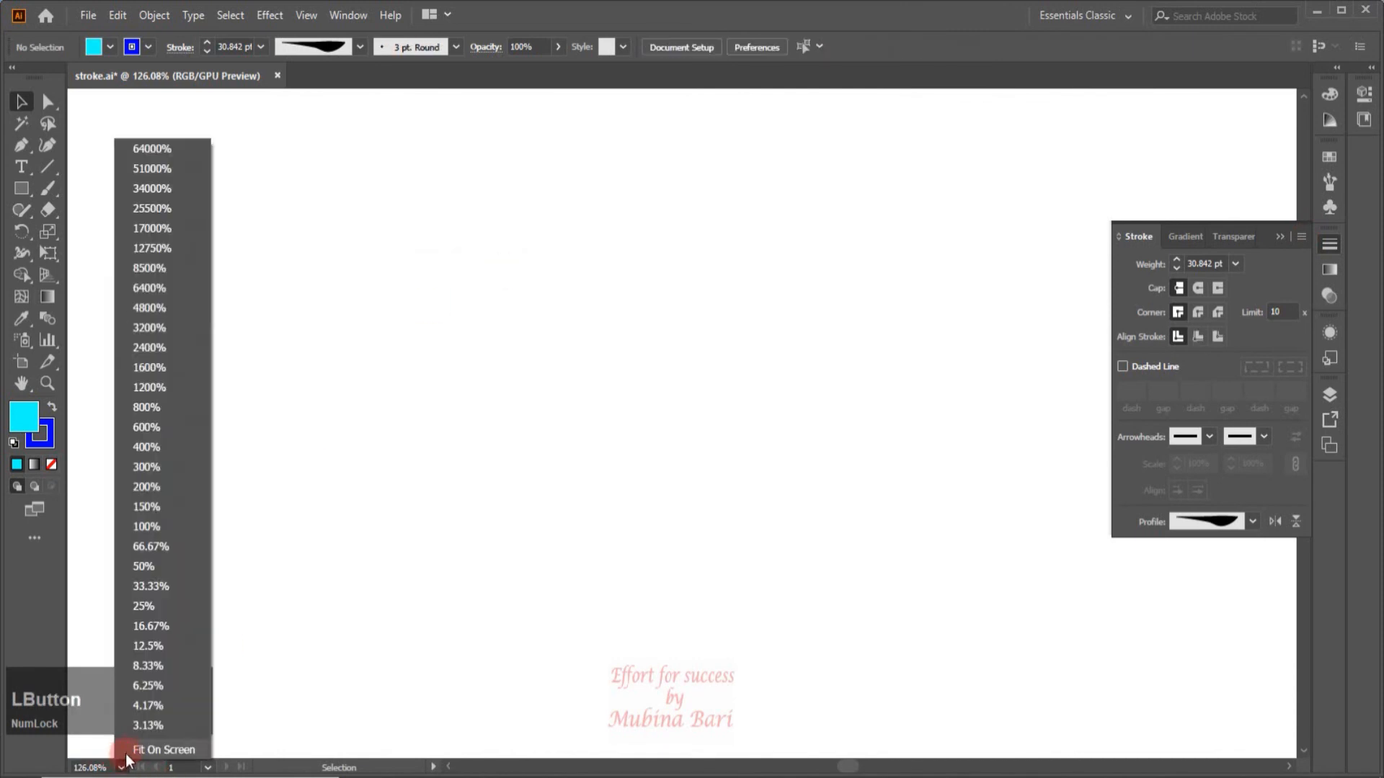
left_click(129, 752)
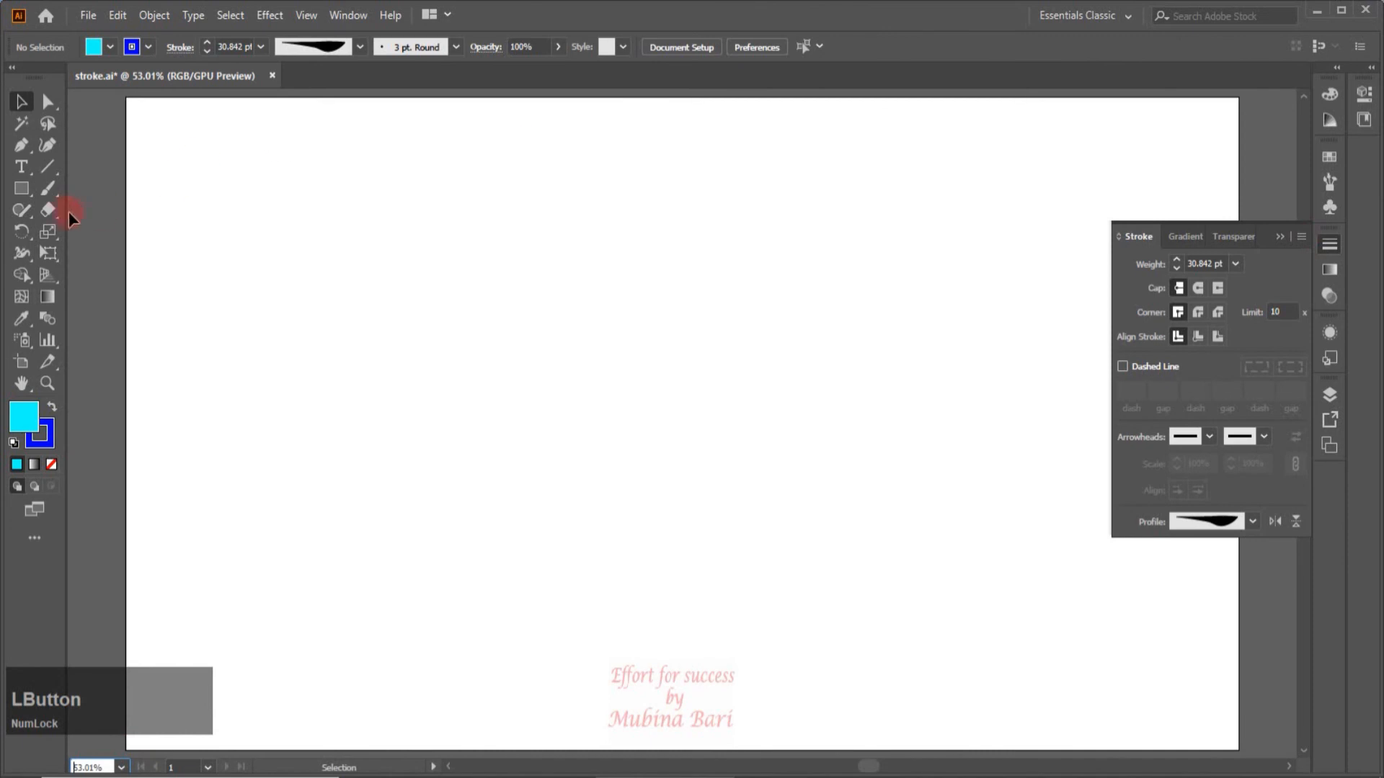
Add the point text "Stroke panel" at 72 pt on the empty artboard.
left_click(20, 167)
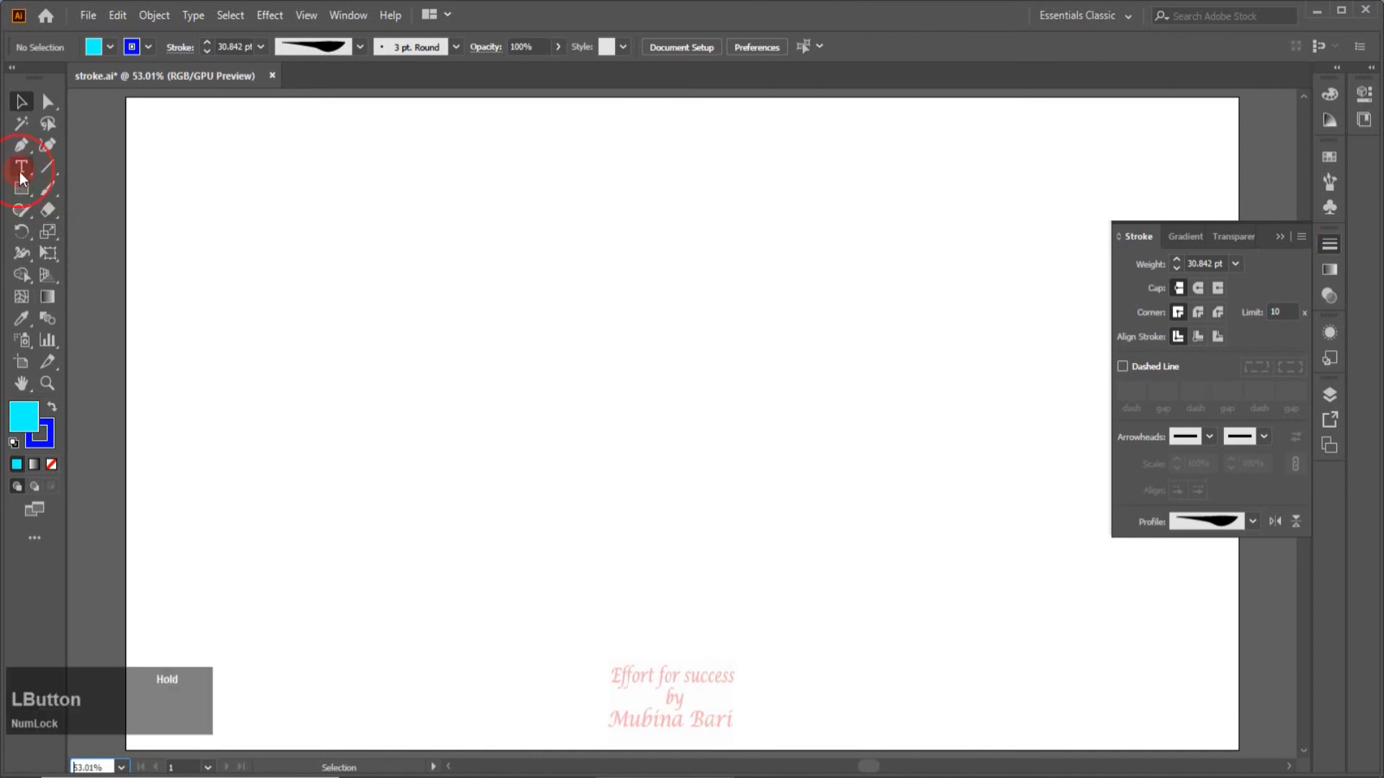
left_click(278, 324)
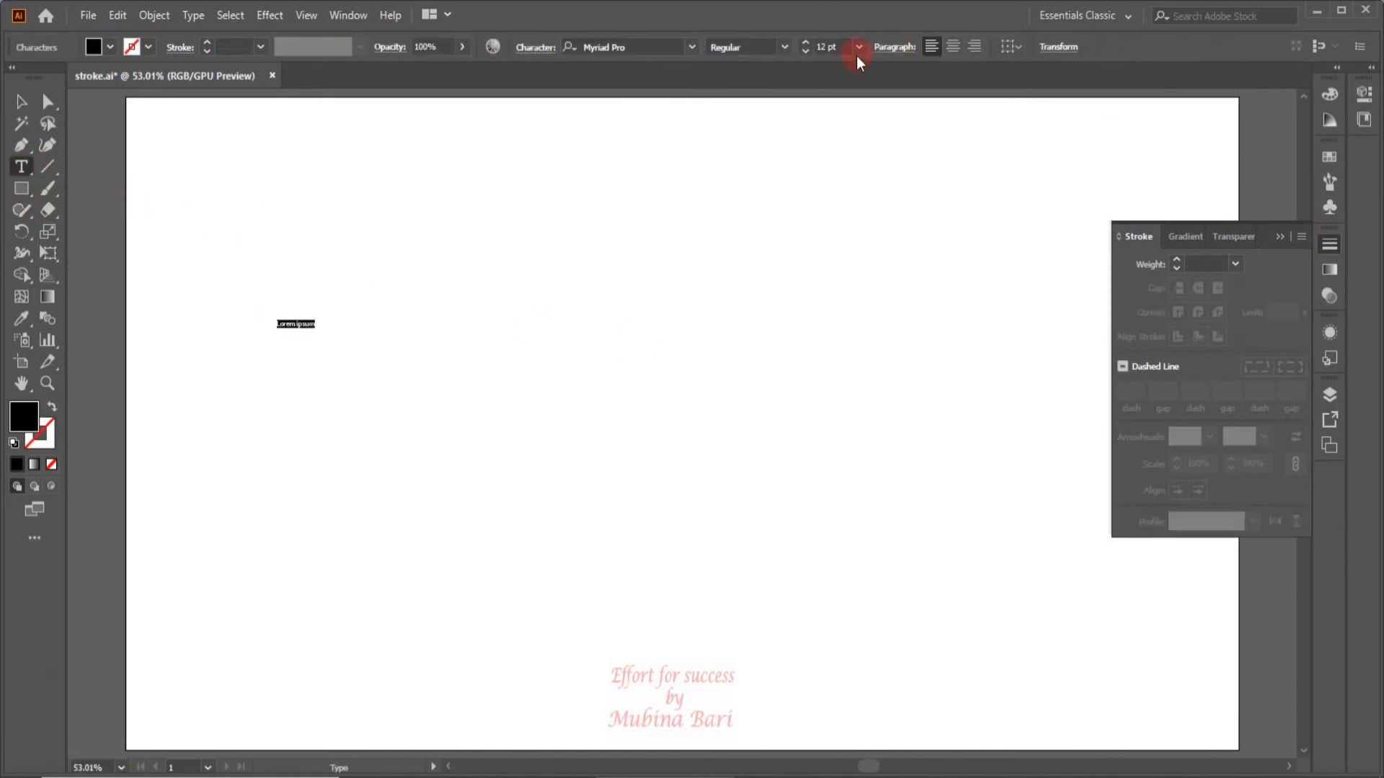
left_click(859, 47)
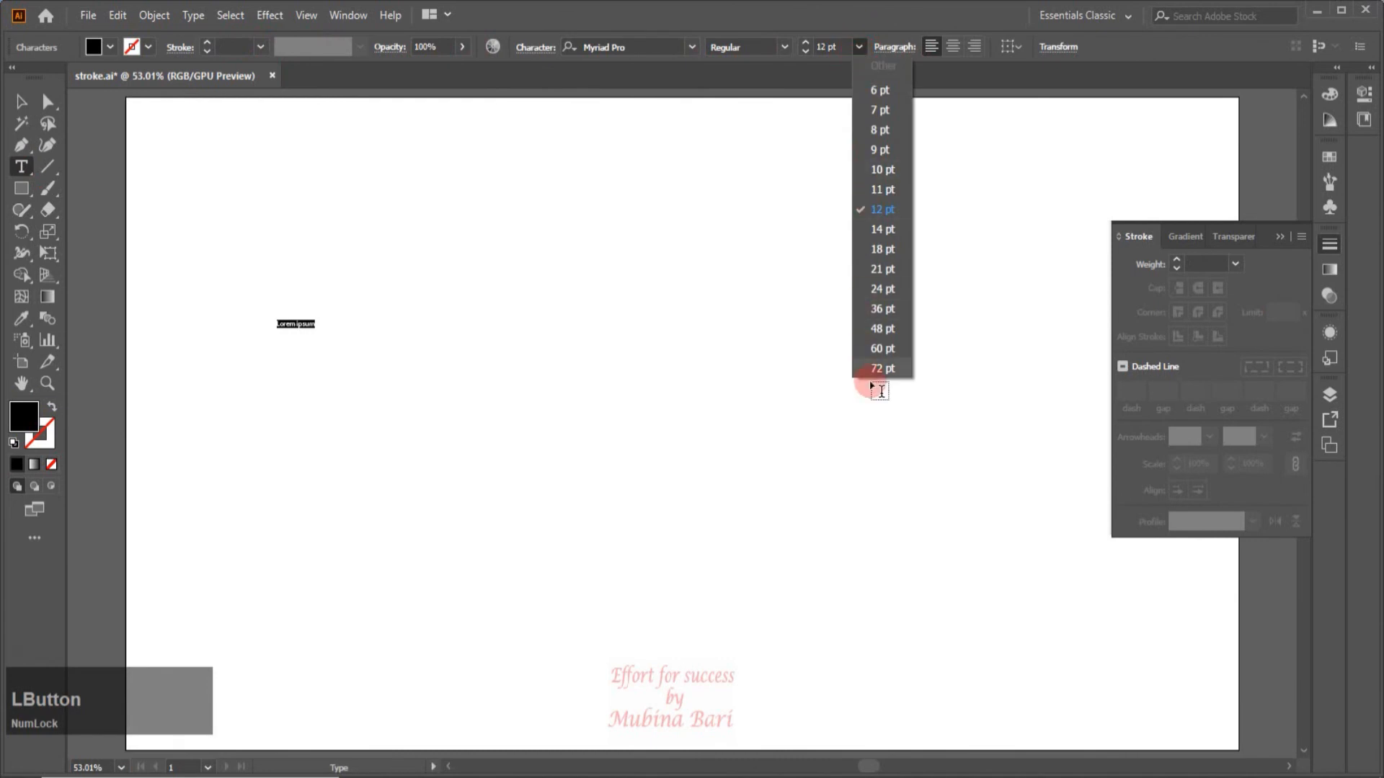
left_click(869, 368)
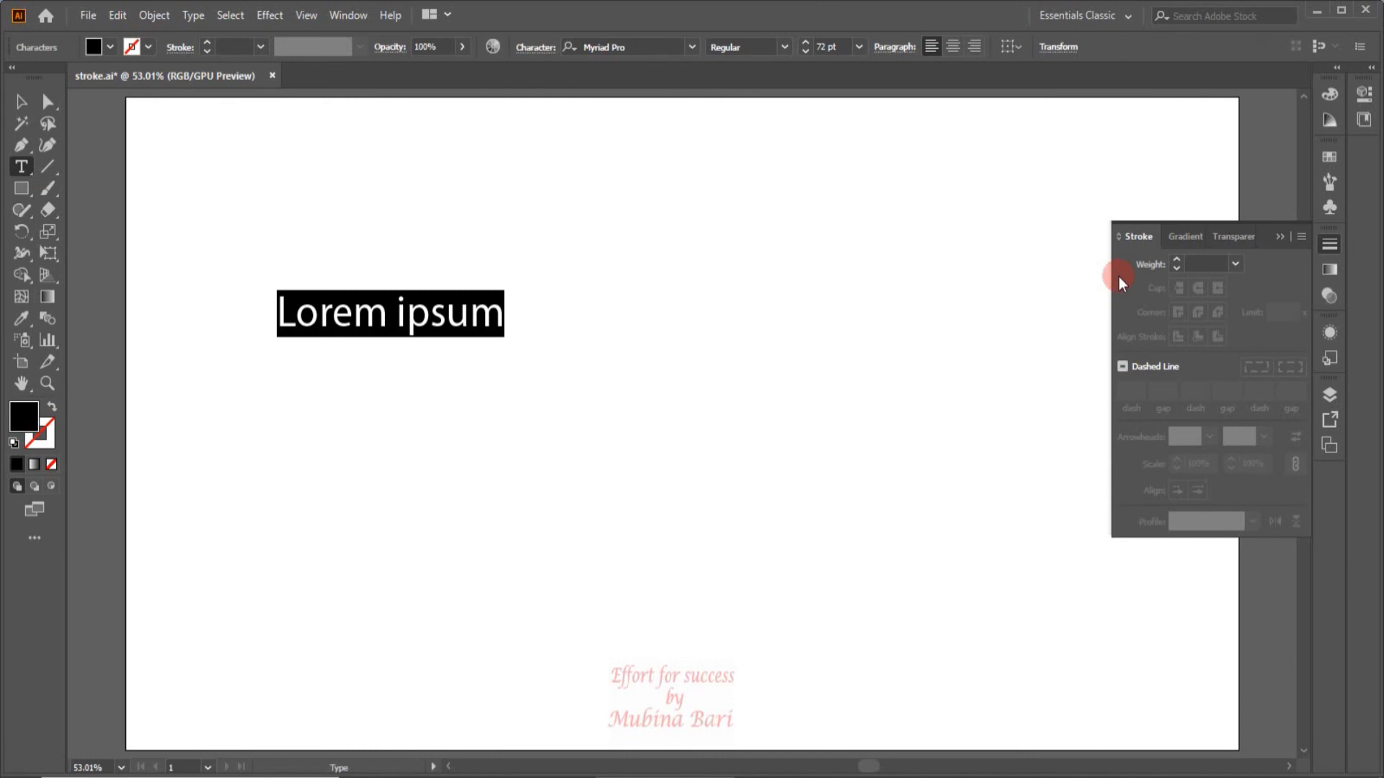
key("Caps_Lock")
type("S")
key("Caps_Lock")
type("troke ")
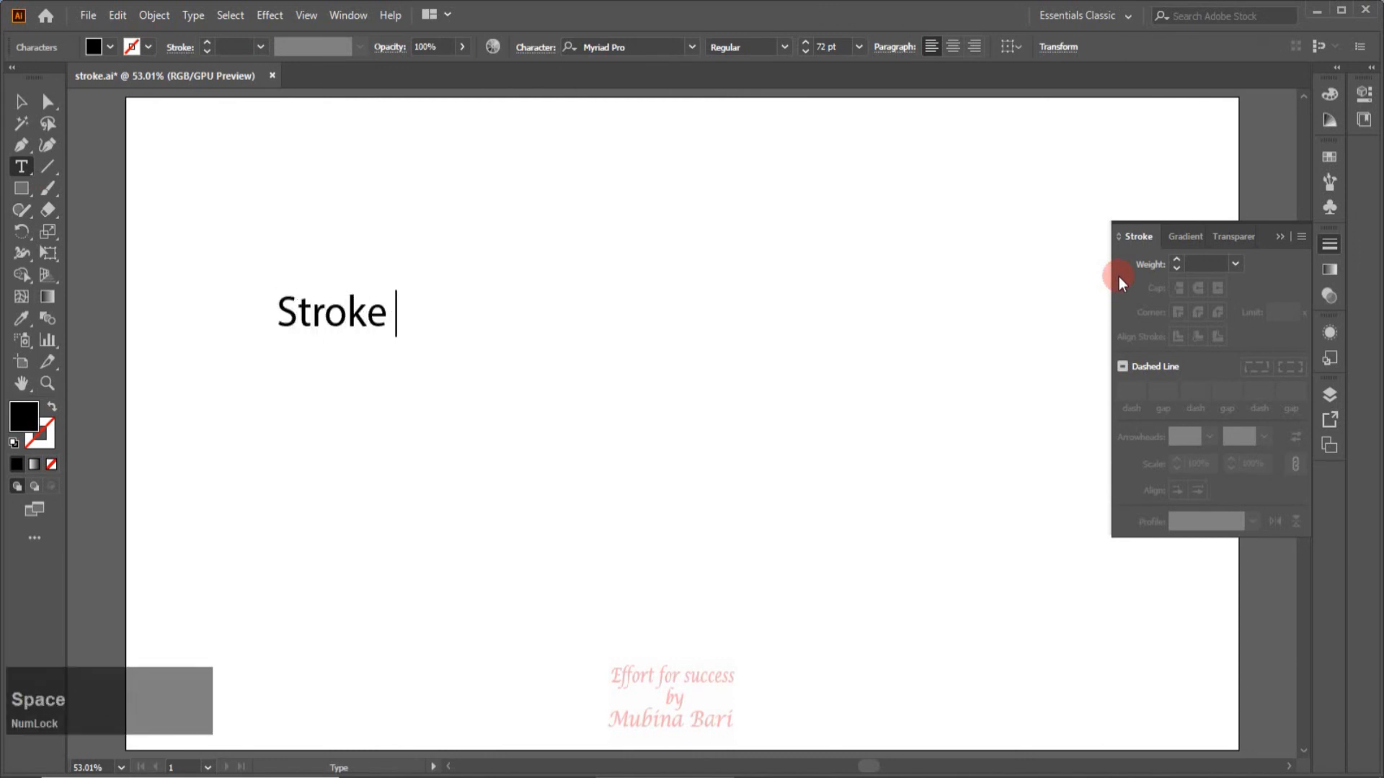
type("panel")
key("Escape")
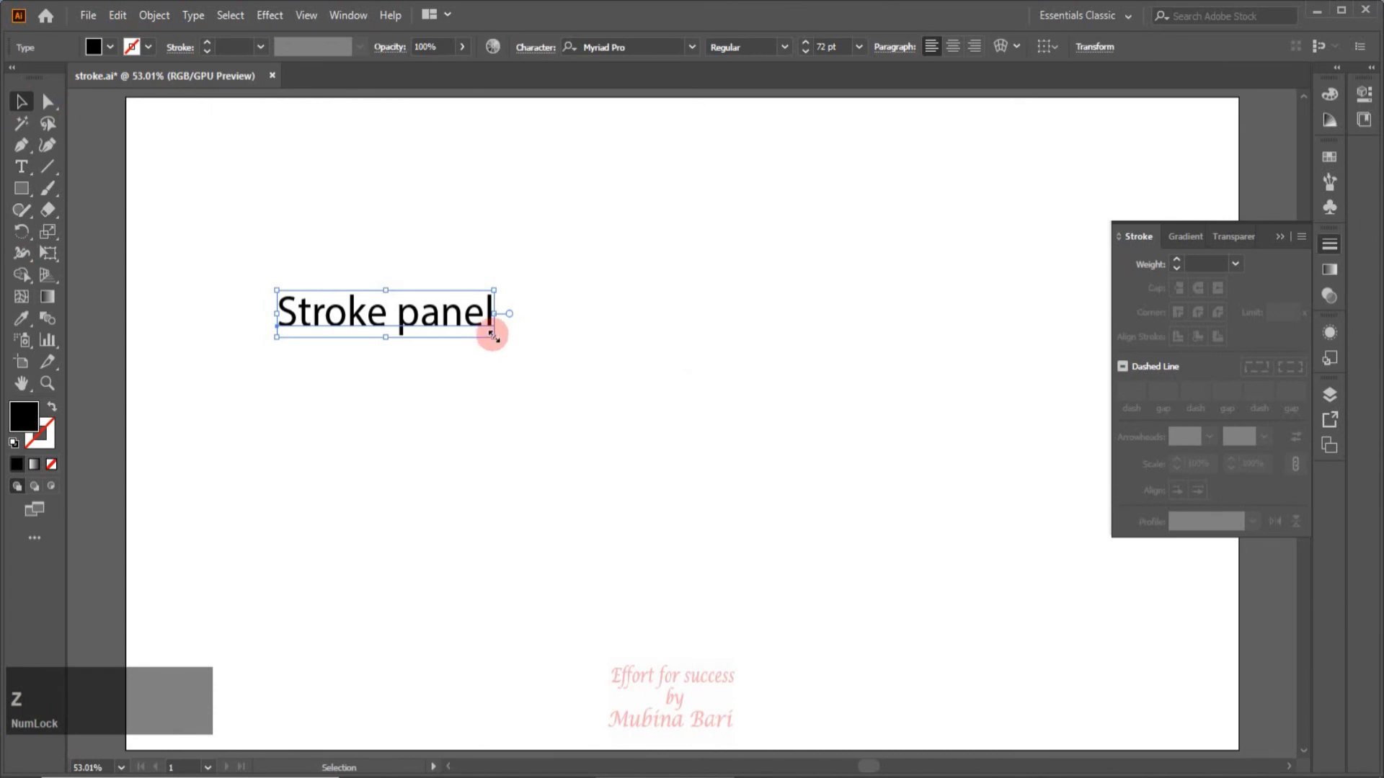
Enlarge the "Stroke panel" text to about 272 pt and move it nearer the middle of the artboard.
mouse_move(493, 336)
left_mouse_down()
mouse_move(615, 388)
mouse_move(963, 476)
mouse_move(1093, 543)
left_mouse_up()
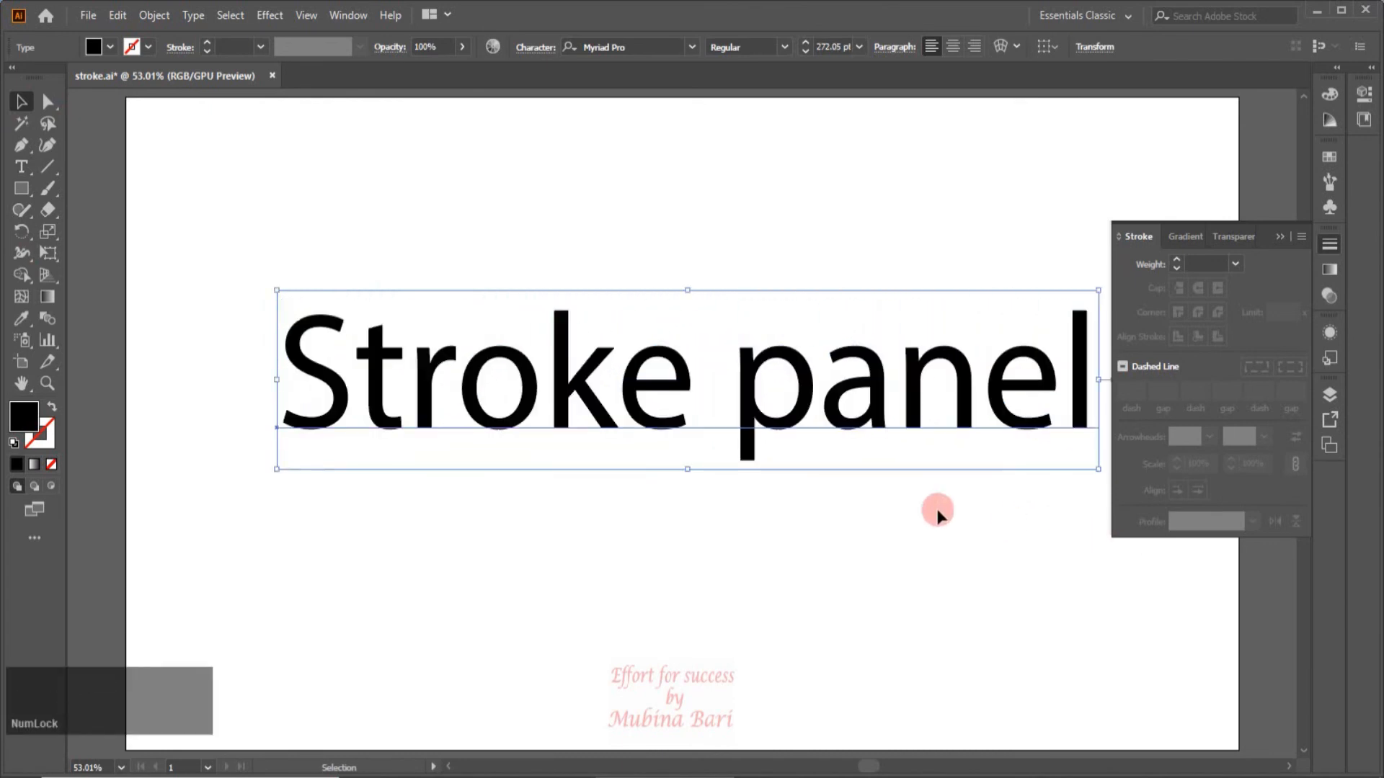
left_click_drag(750, 363, 717, 351)
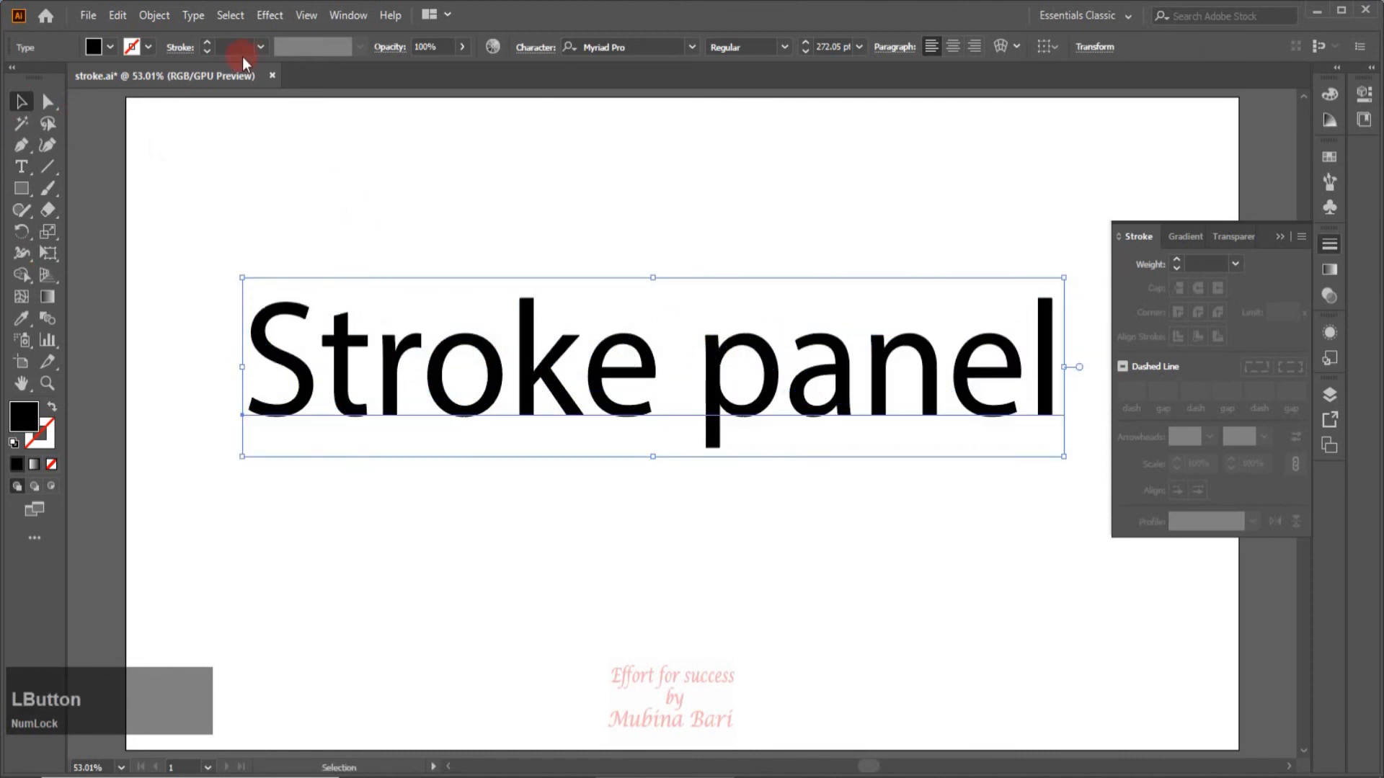
Give the text a 10 pt stroke in dark grey.
left_click(263, 45)
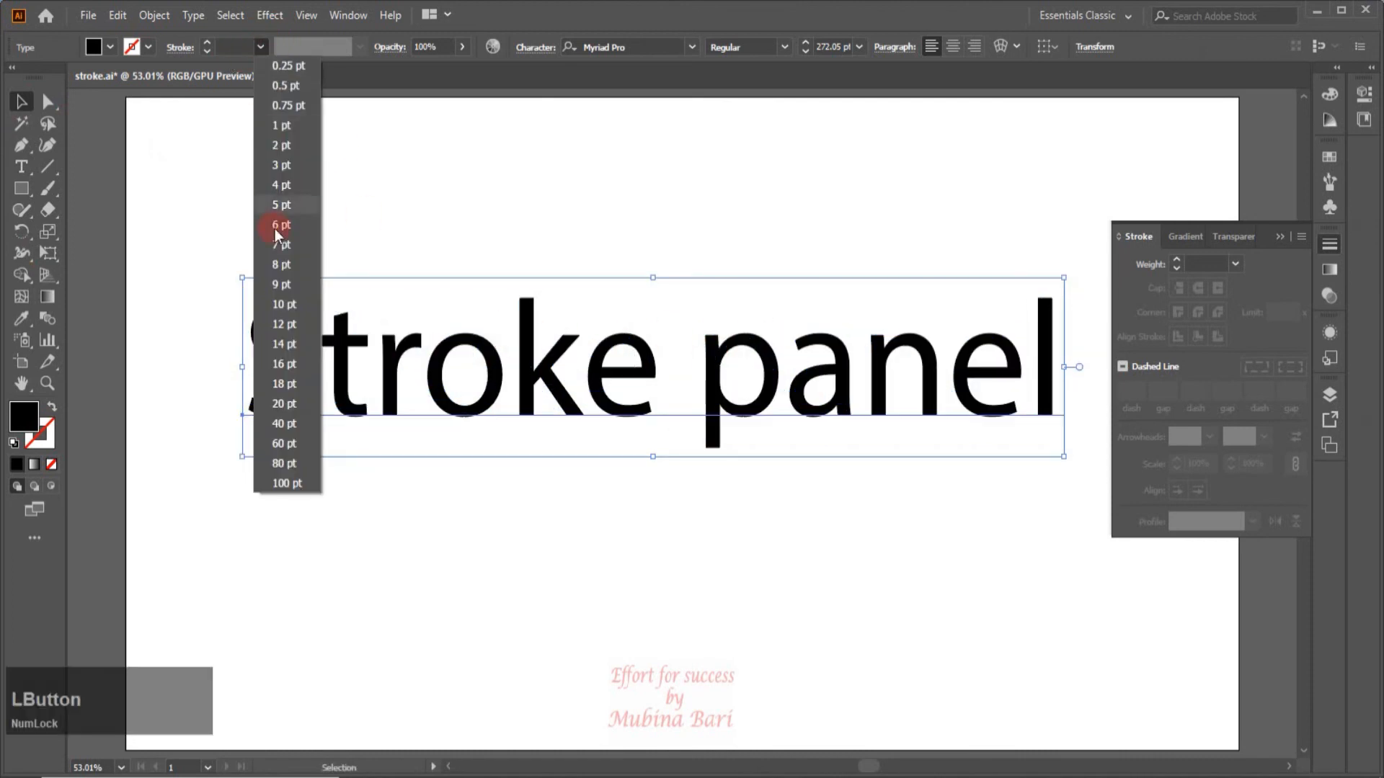
left_click(293, 305)
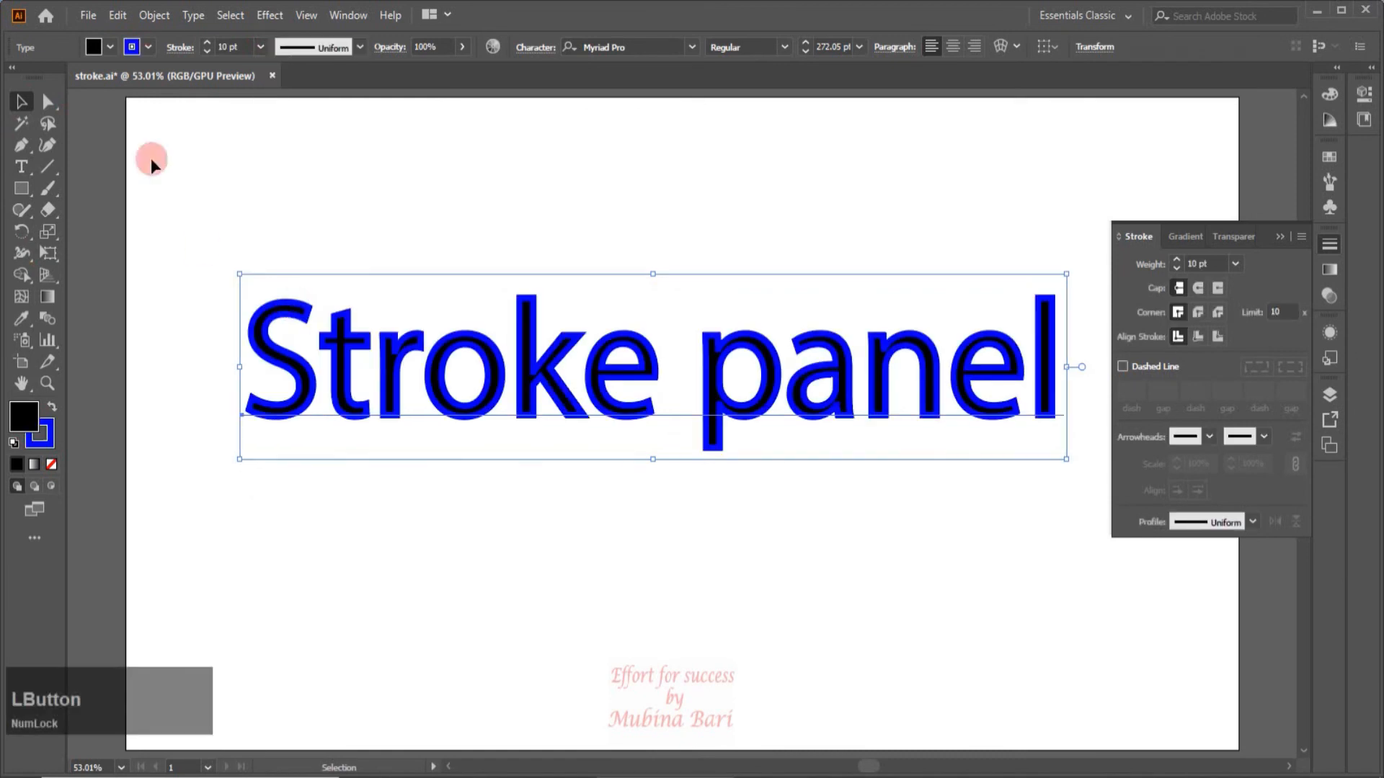
left_click(147, 47)
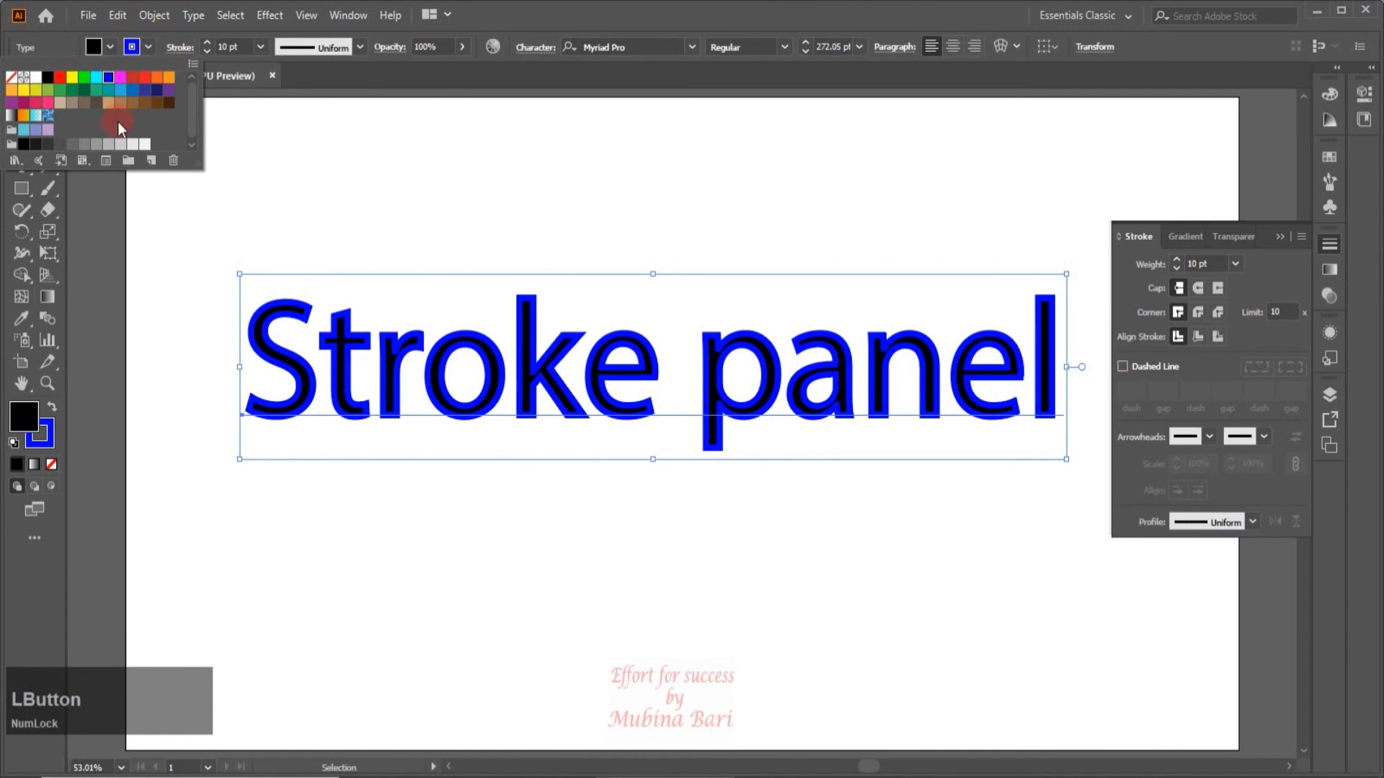
left_click(71, 146)
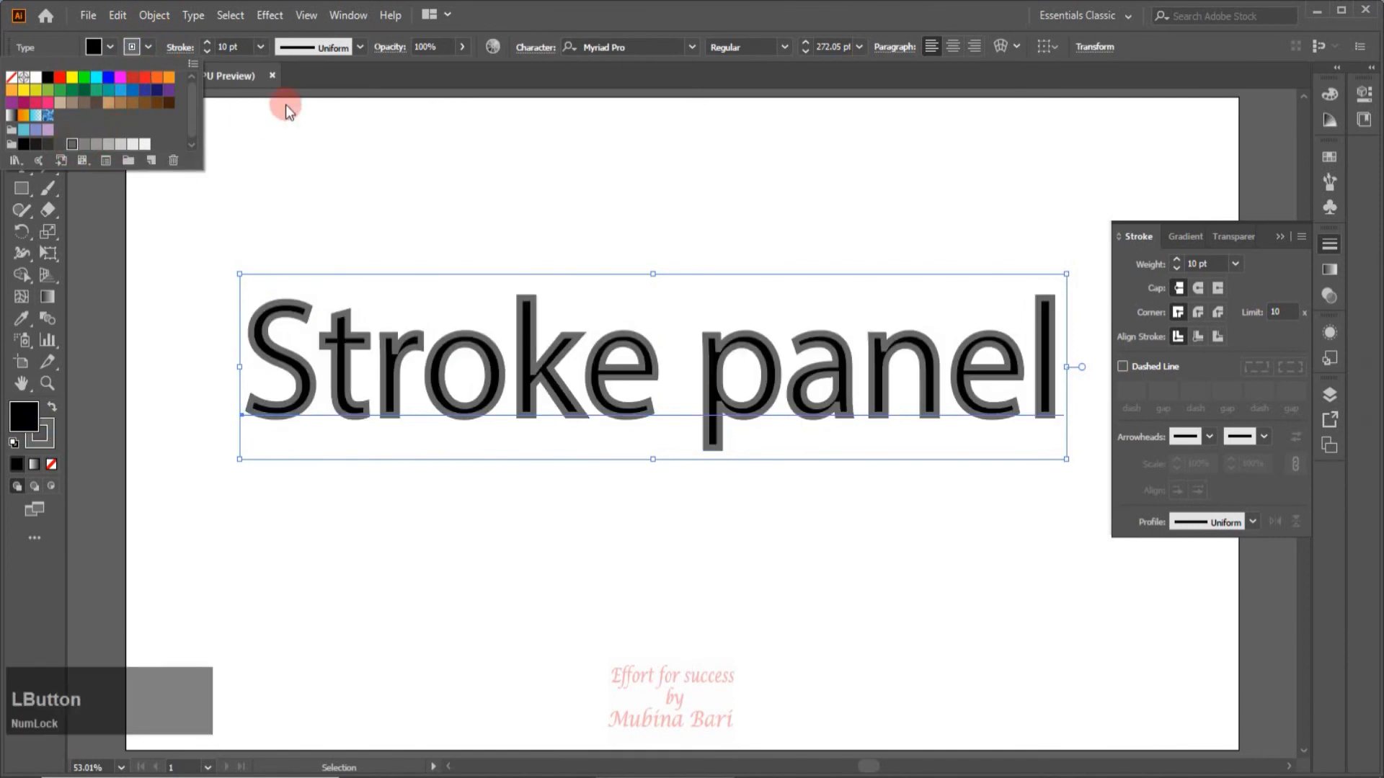
Fill the text with light grey (R=204 G=204 B=204) and set its stroke to 12 pt with a round cap.
left_click(111, 49)
left_click(111, 49)
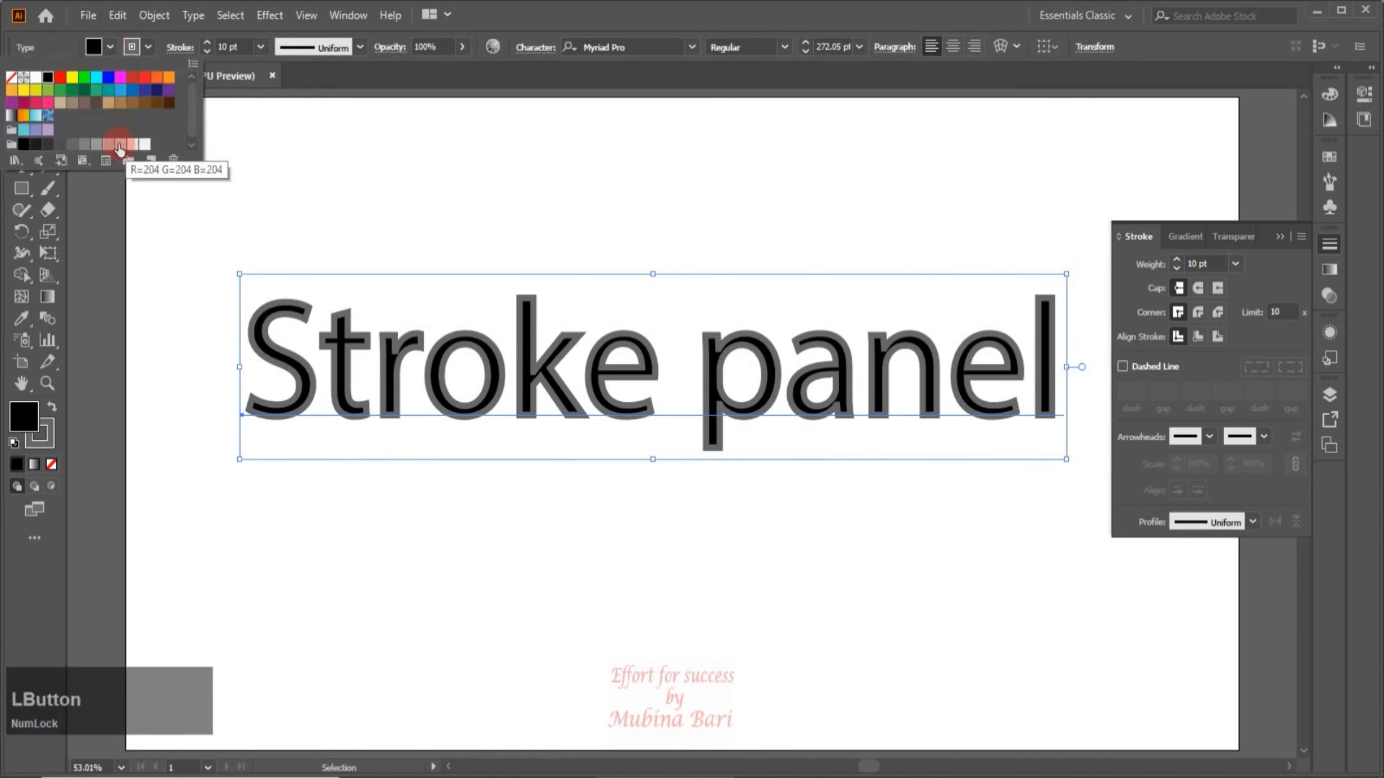
left_click(120, 146)
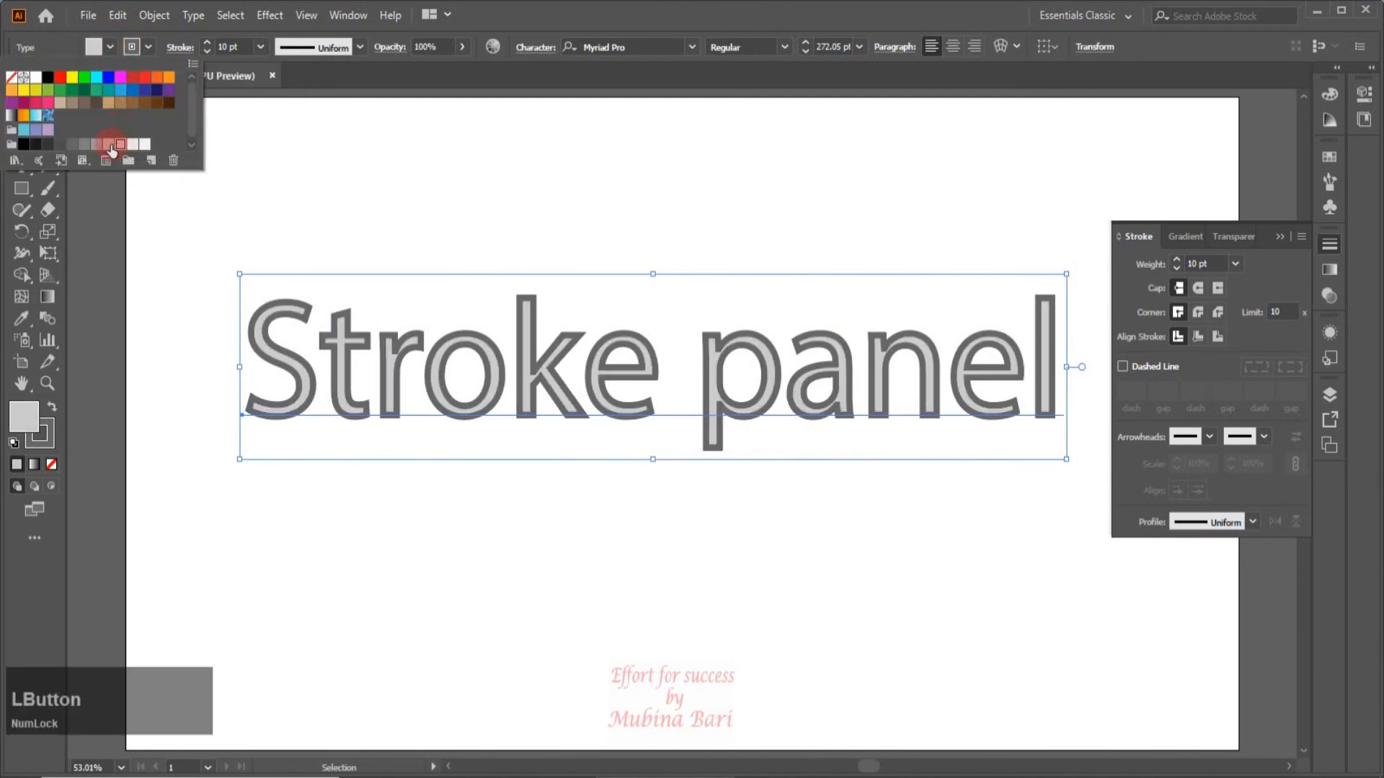
left_click(207, 94)
left_click(1200, 287)
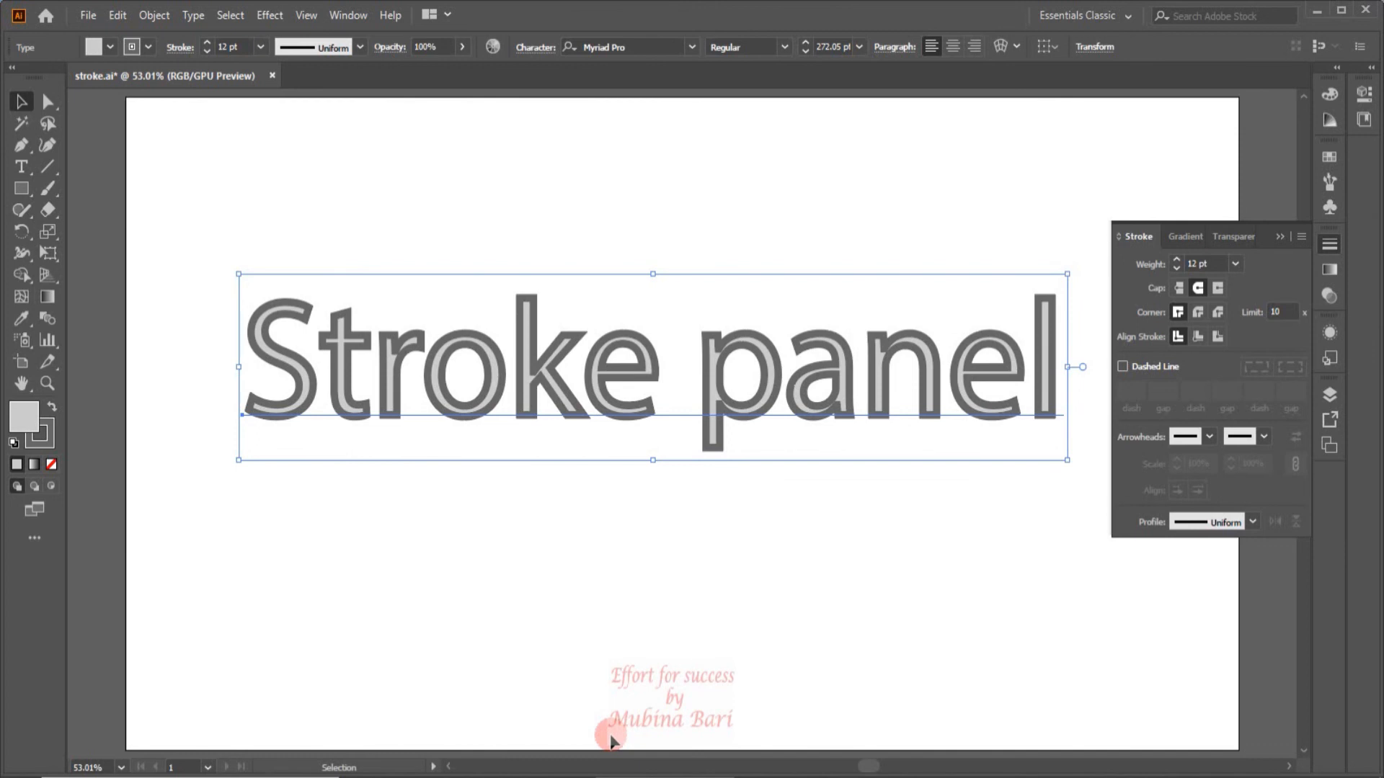
Paste a copy of the text in front of the original, checking the duplicate with a trial move that is undone.
key("c")
key("c")
key("c")
key("c")
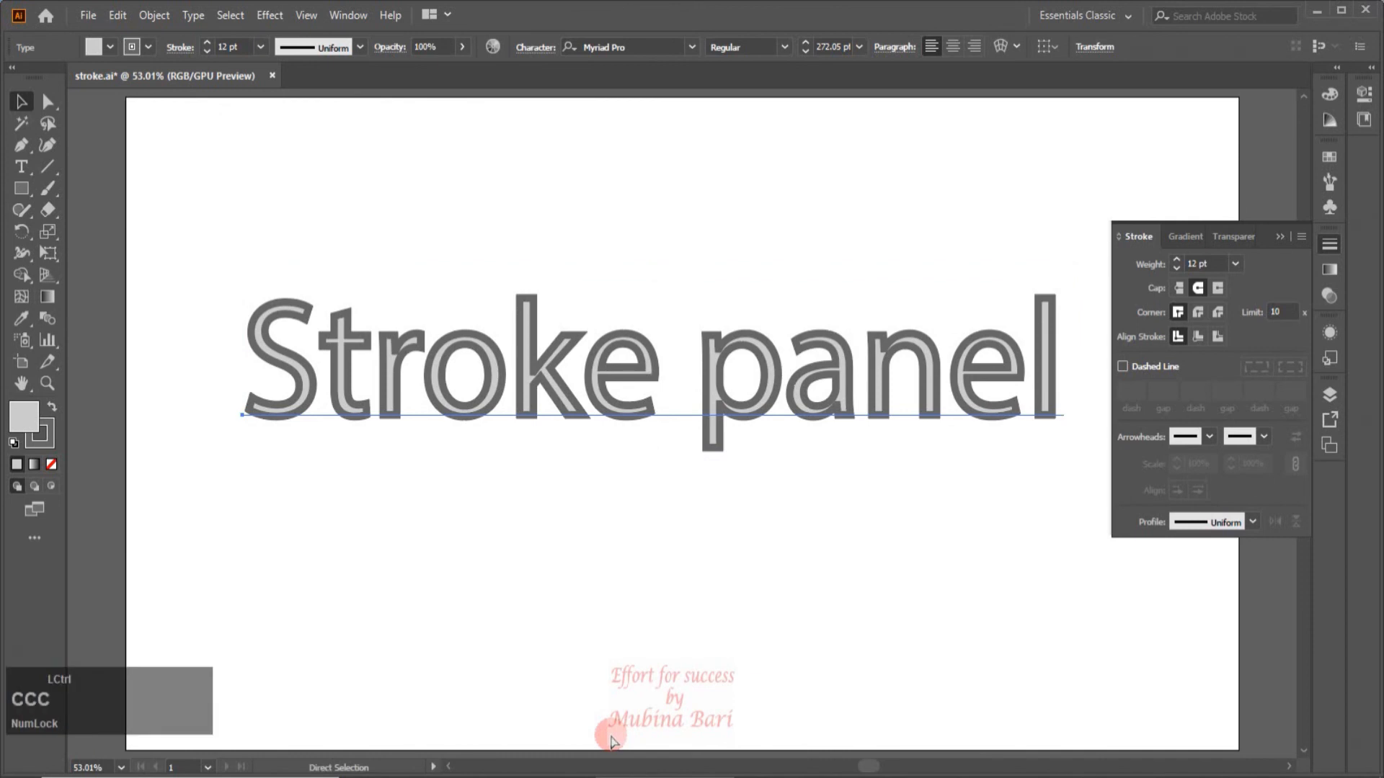
key("ctrl")
key("ctrl+f")
key("ctrl+f")
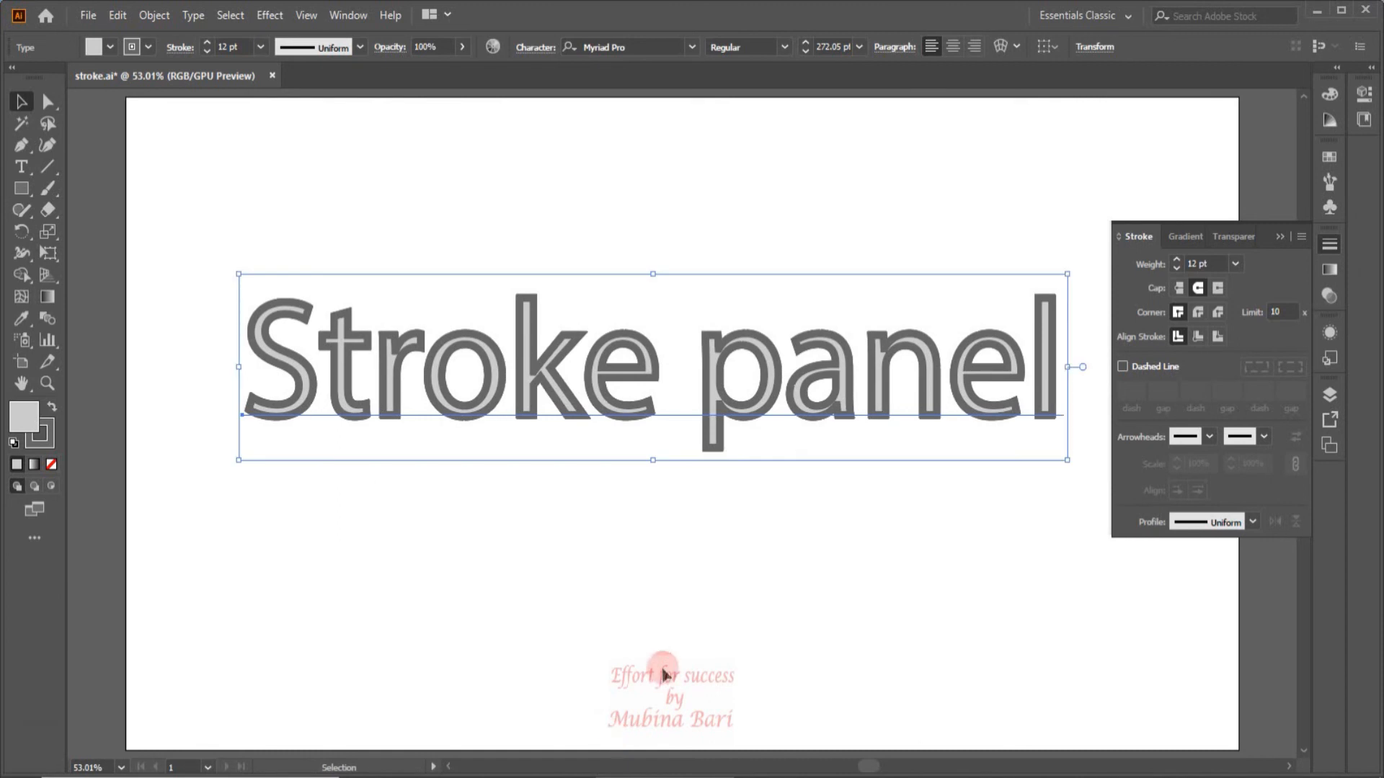
left_click_drag(709, 343, 704, 231)
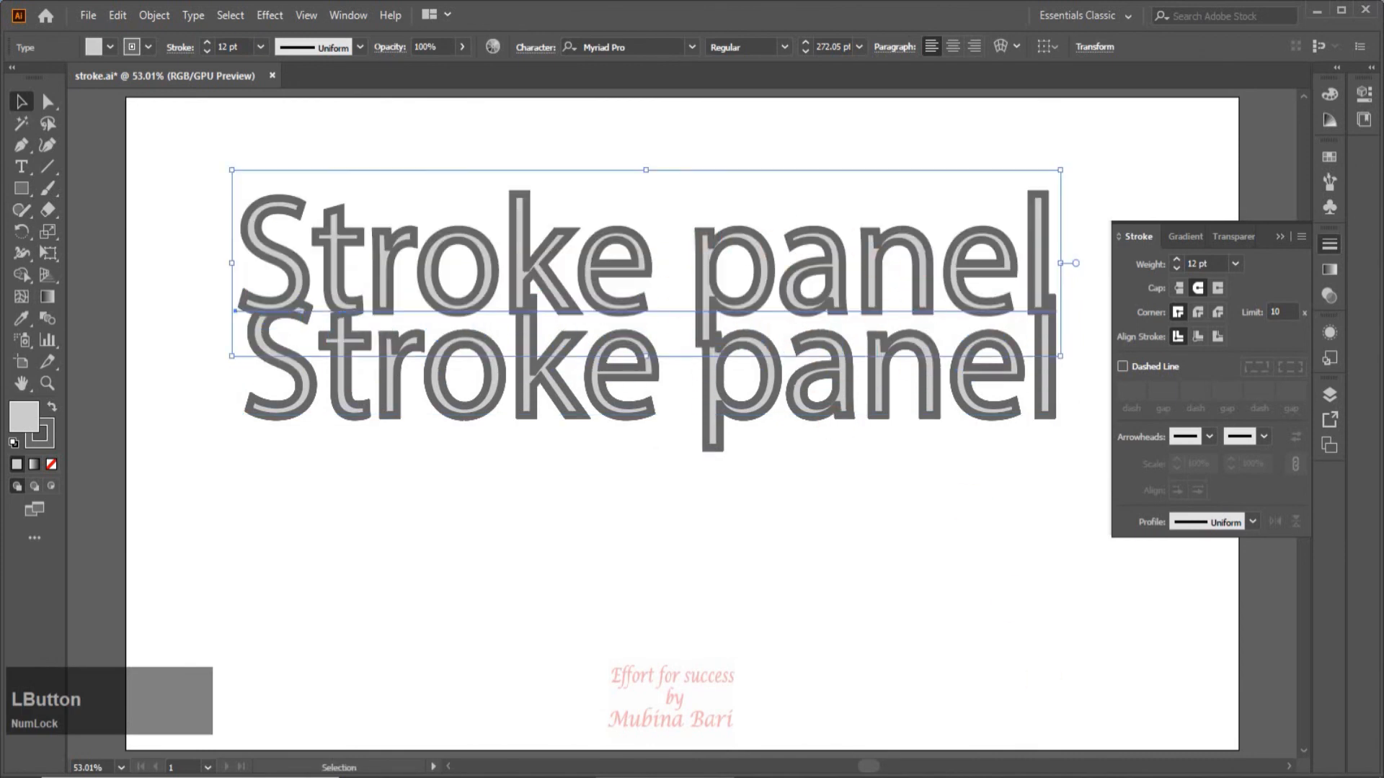
key("ctrl+z")
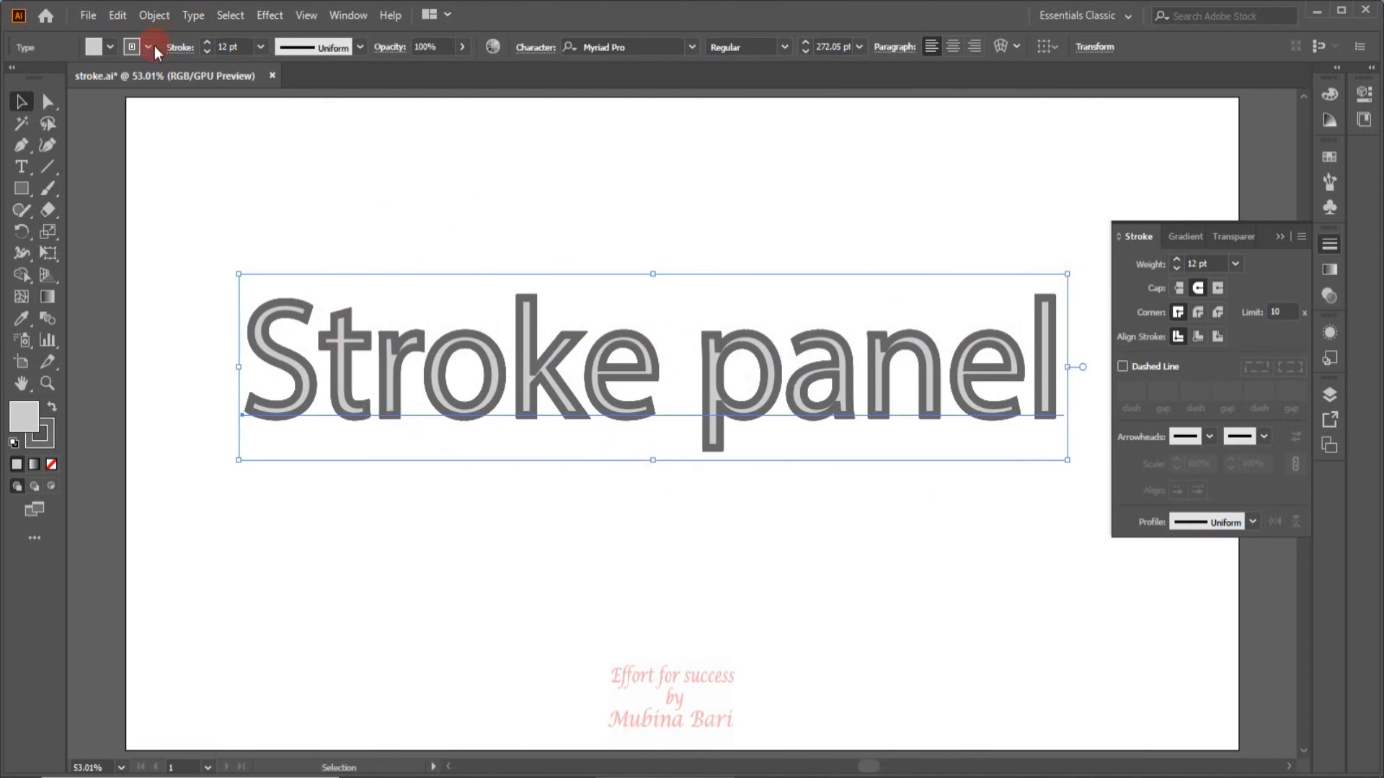
Remove the fill from the front copy of the text, checking it with a trial move that is undone.
left_click(107, 47)
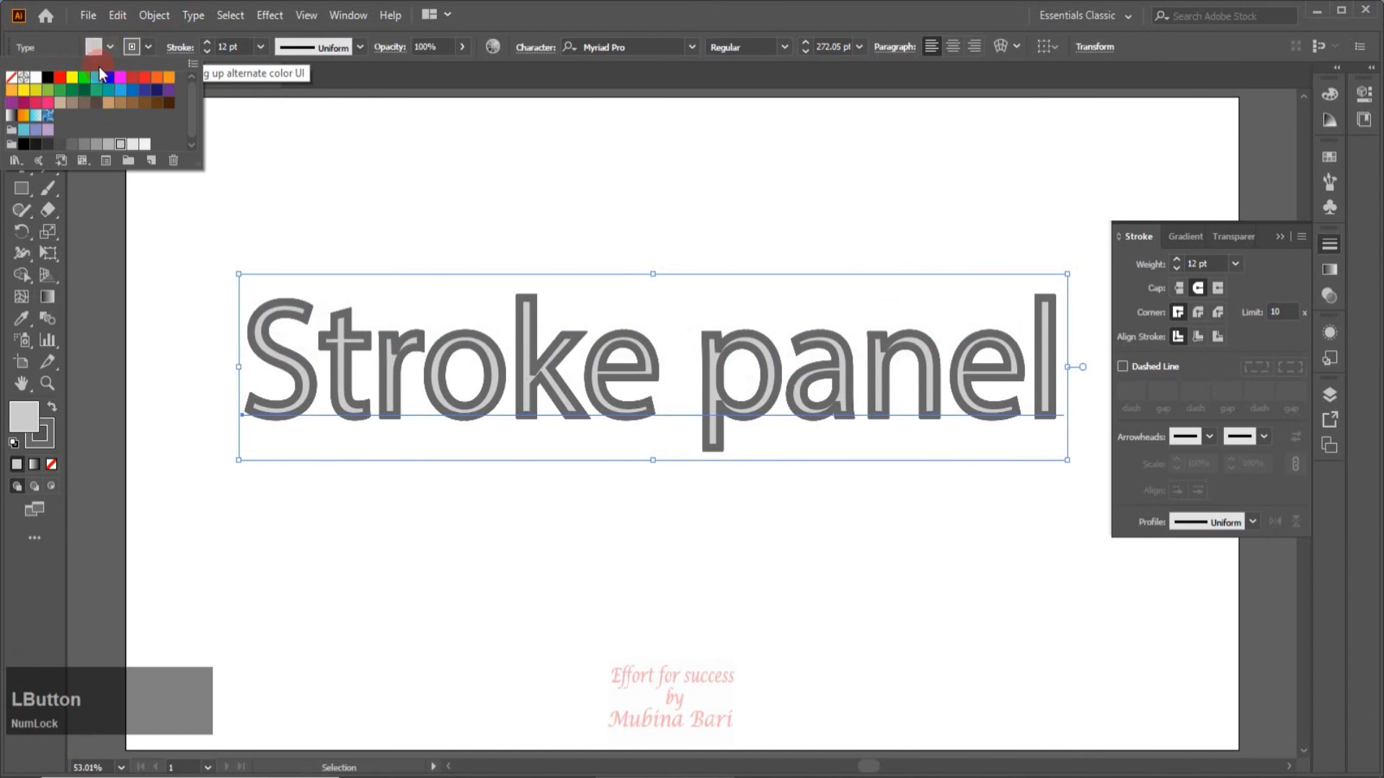
left_click(11, 78)
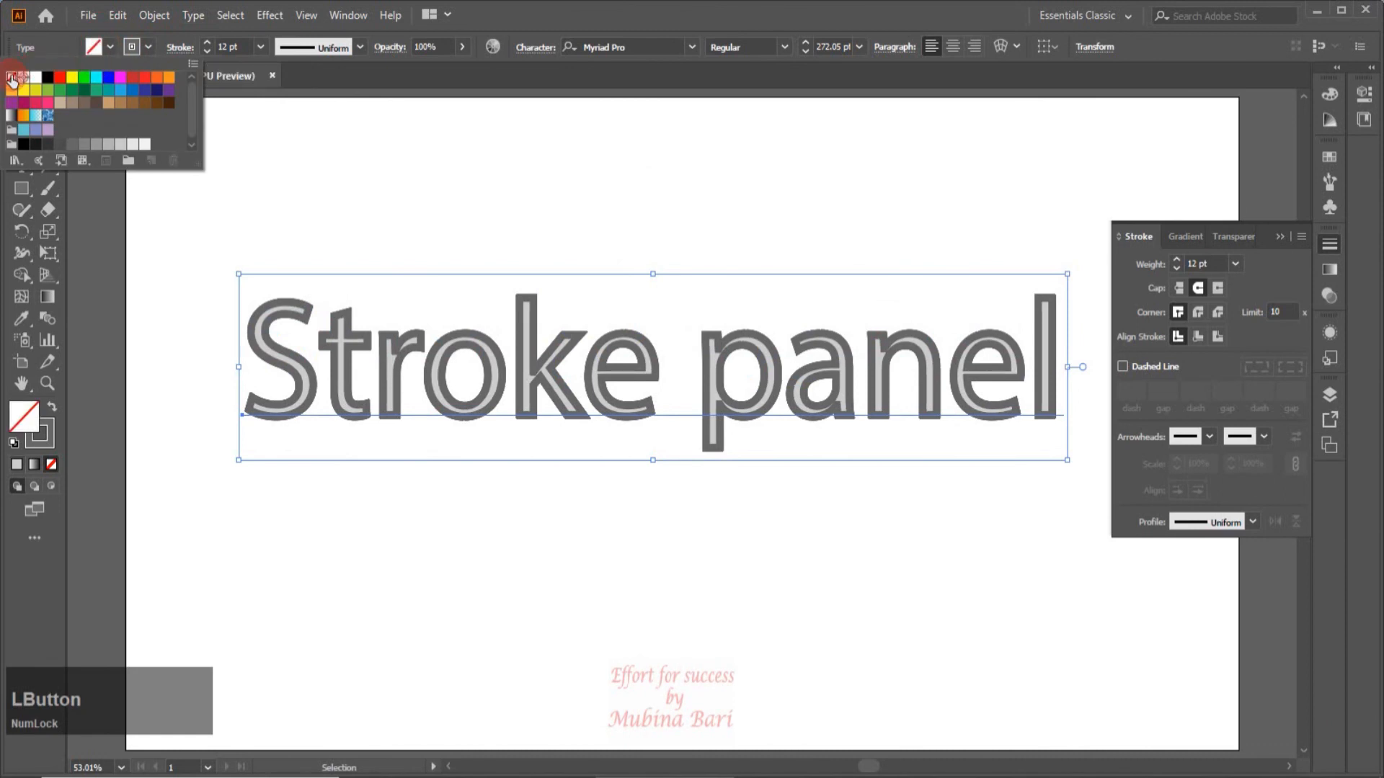
left_click(248, 138)
left_click_drag(556, 361, 571, 228)
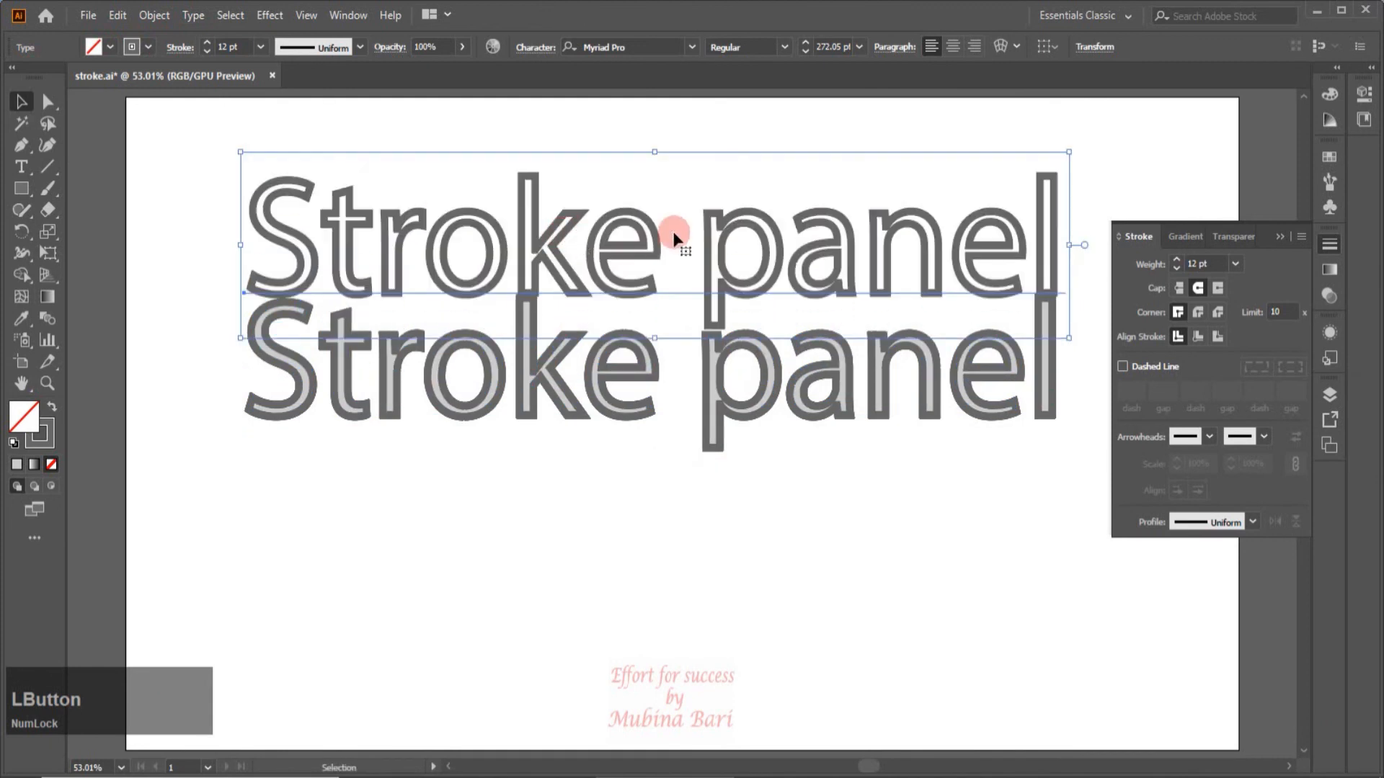
key("ctrl+z")
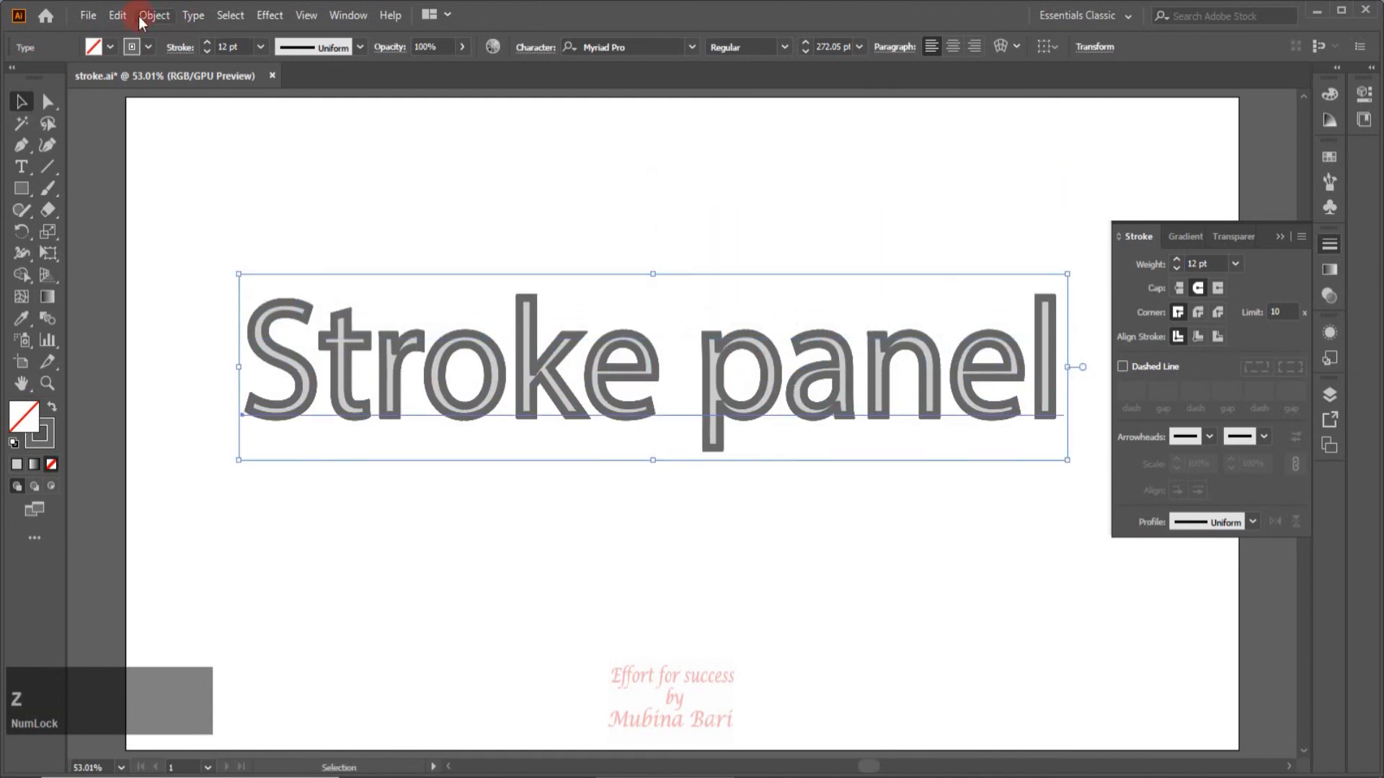
Give the front copy of the text a very light grey 4 pt stroke.
left_click(150, 47)
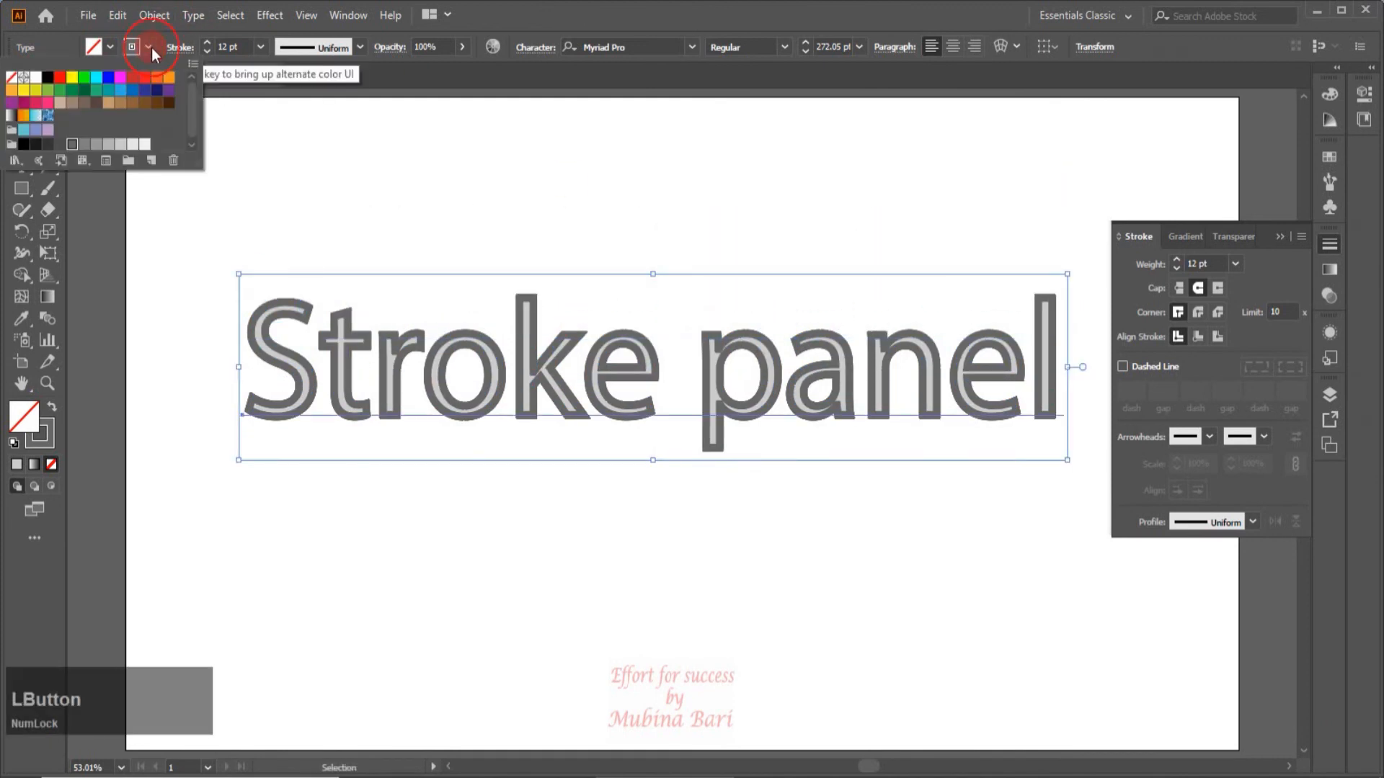
left_click(132, 146)
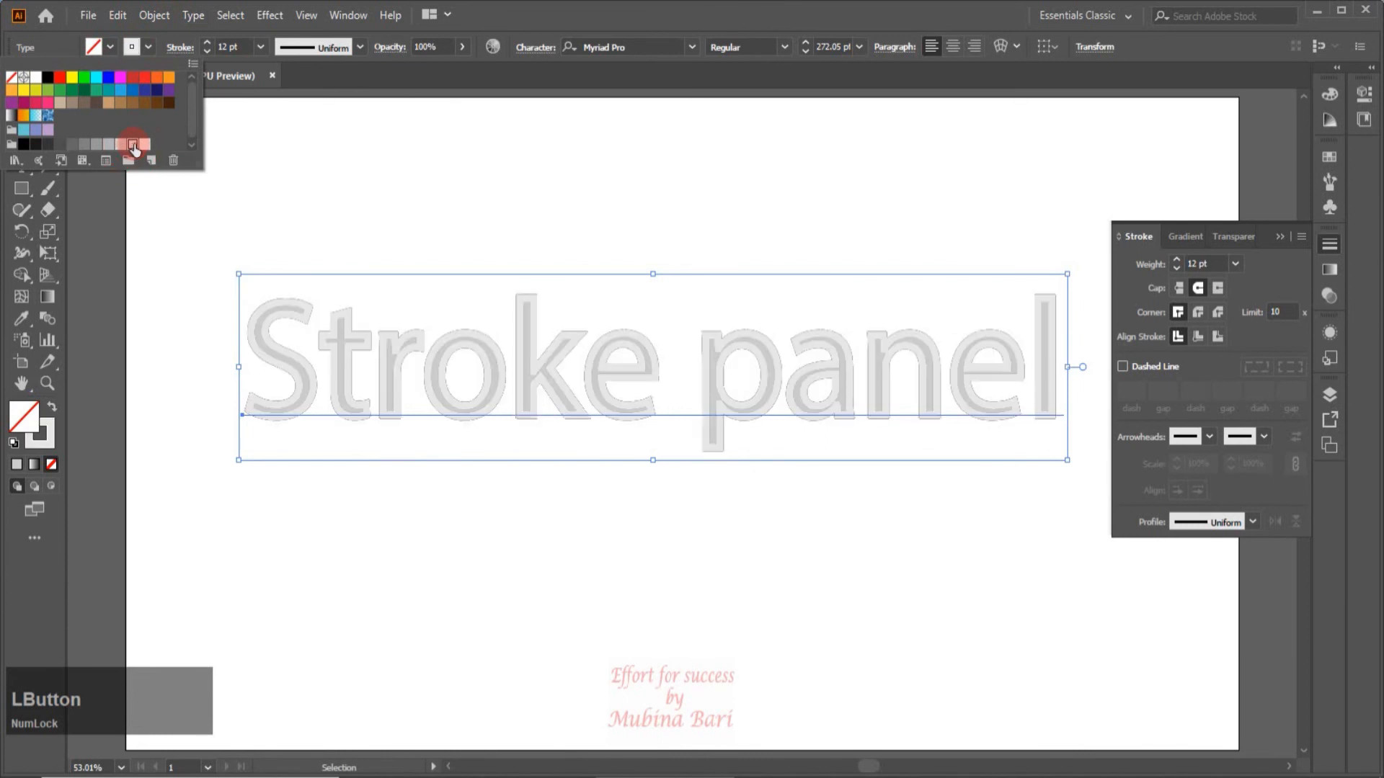
left_click(264, 46)
left_click(262, 46)
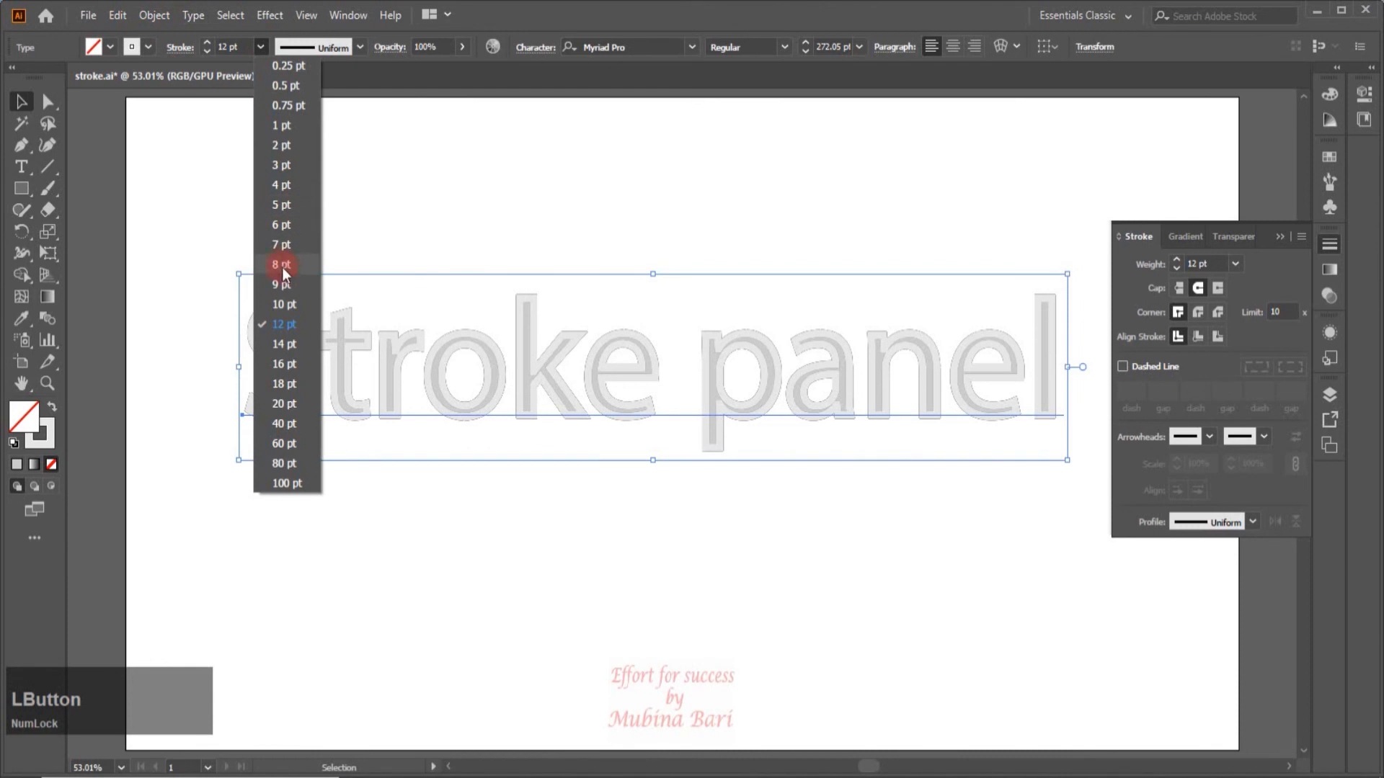
left_click(281, 186)
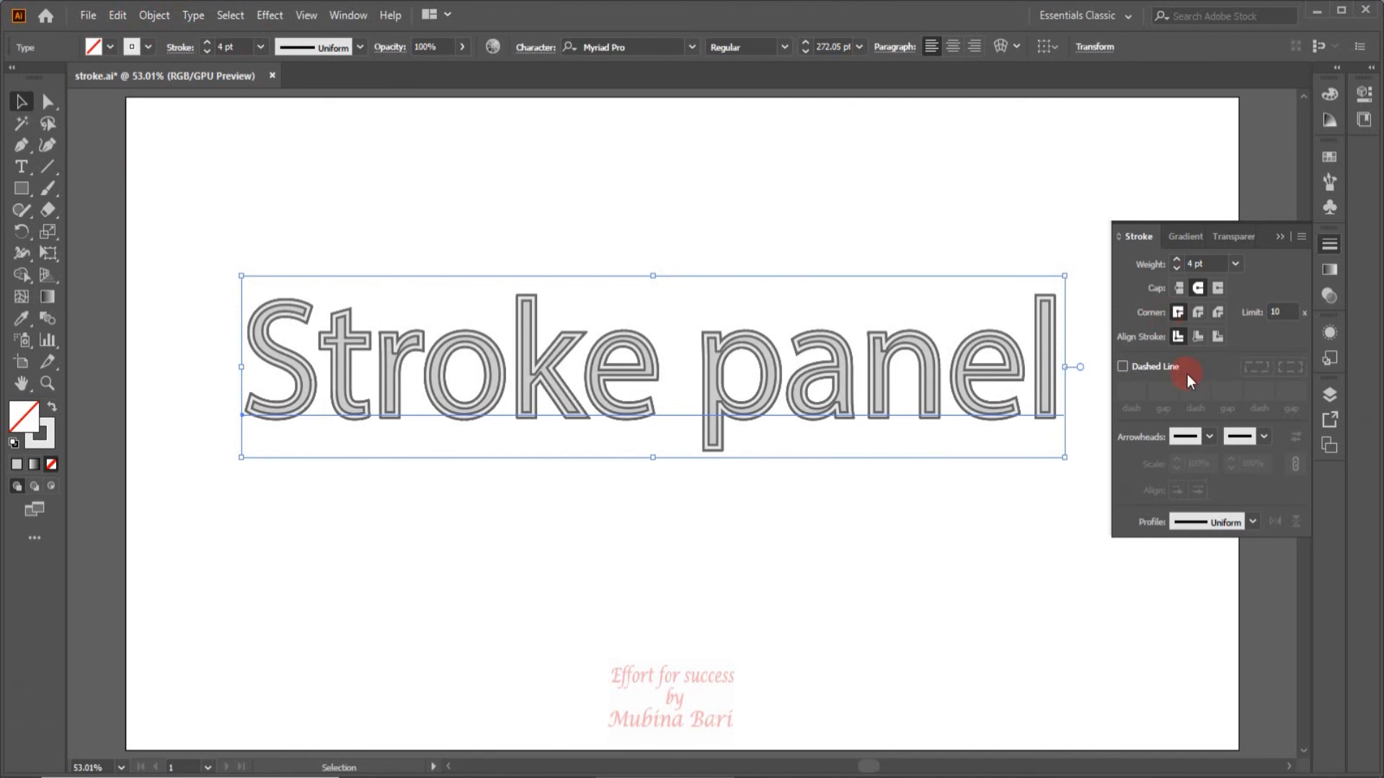
Make the front text's stroke a dashed line with a 10 pt dash and deselect it.
left_click(1123, 366)
key("BackSpace")
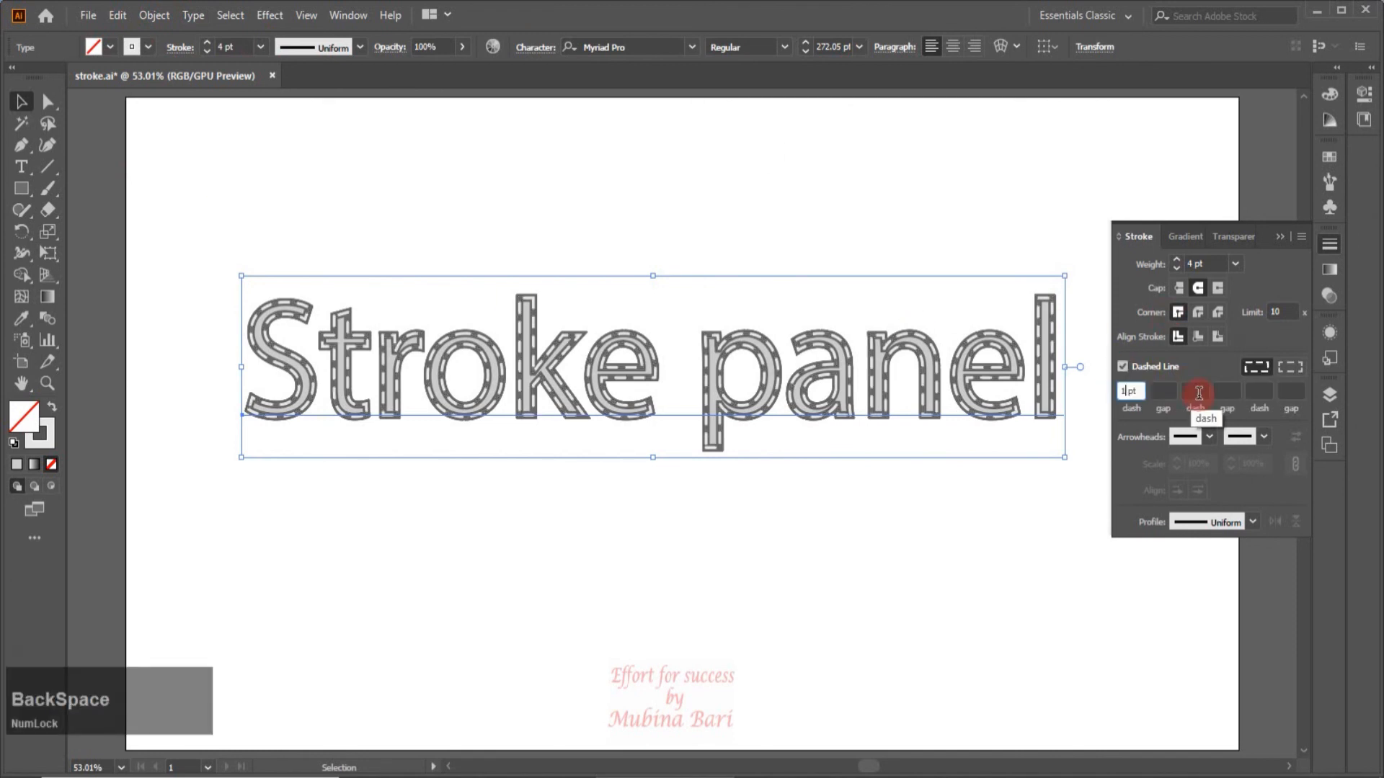
key("BackSpace")
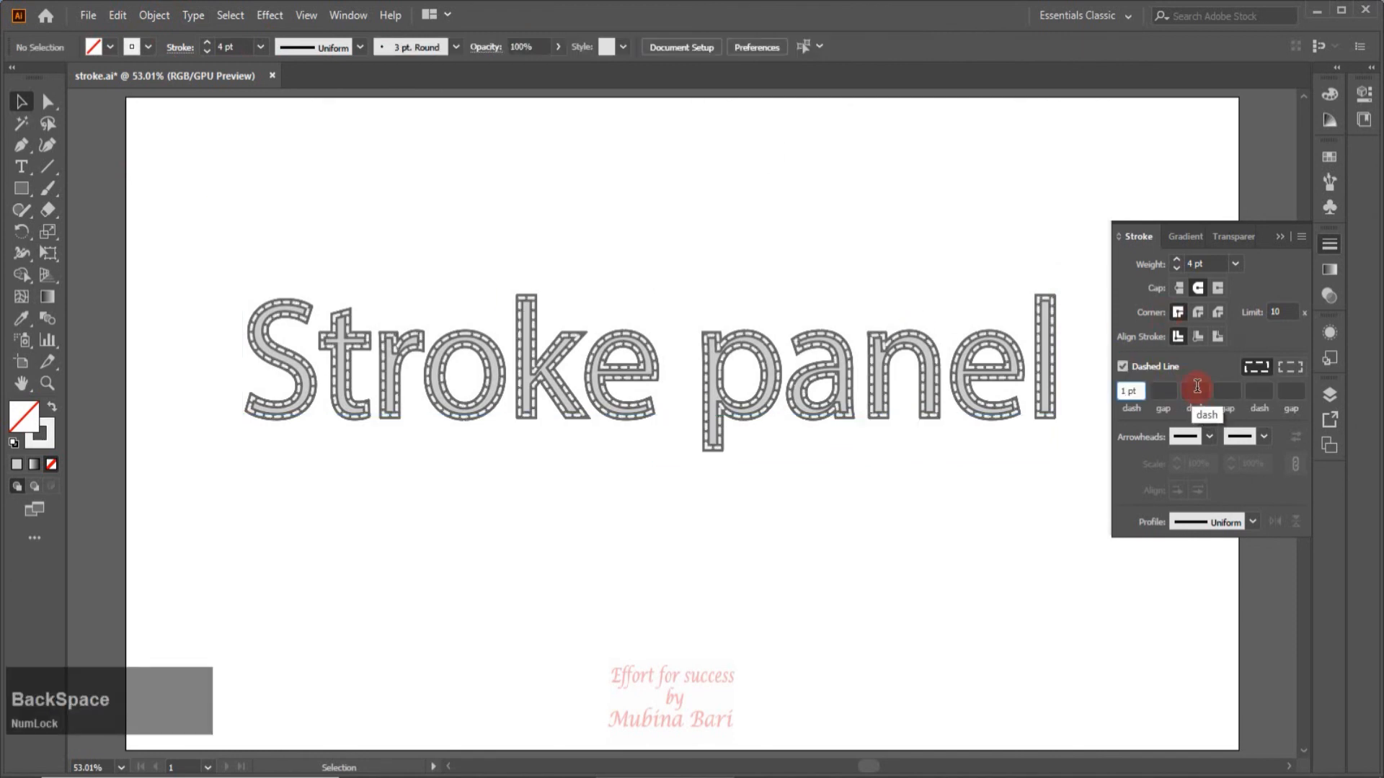
type("0")
left_click(1028, 528)
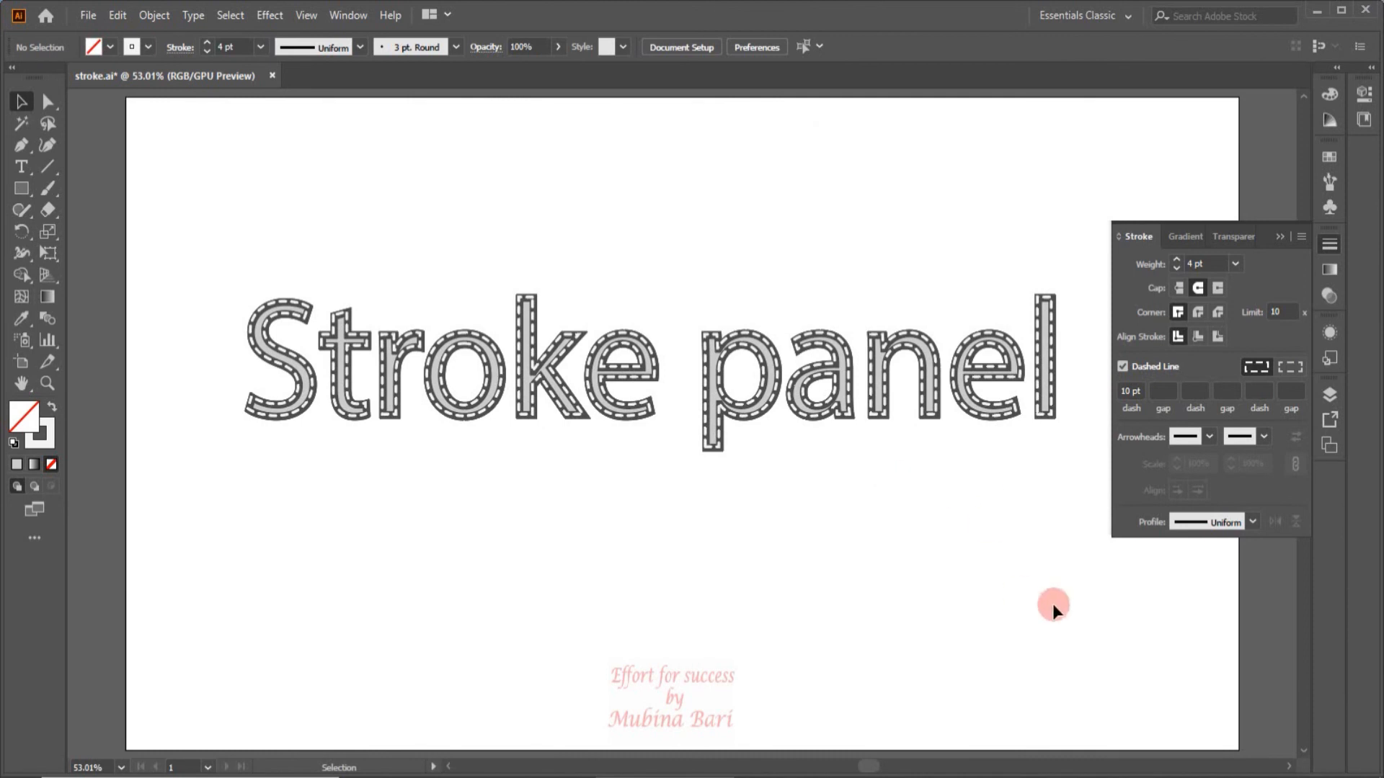
key("BackSpace")
Draw a rectangle about 373 by 264 px below the text with an undashed 20 pt stroke.
left_click(22, 189)
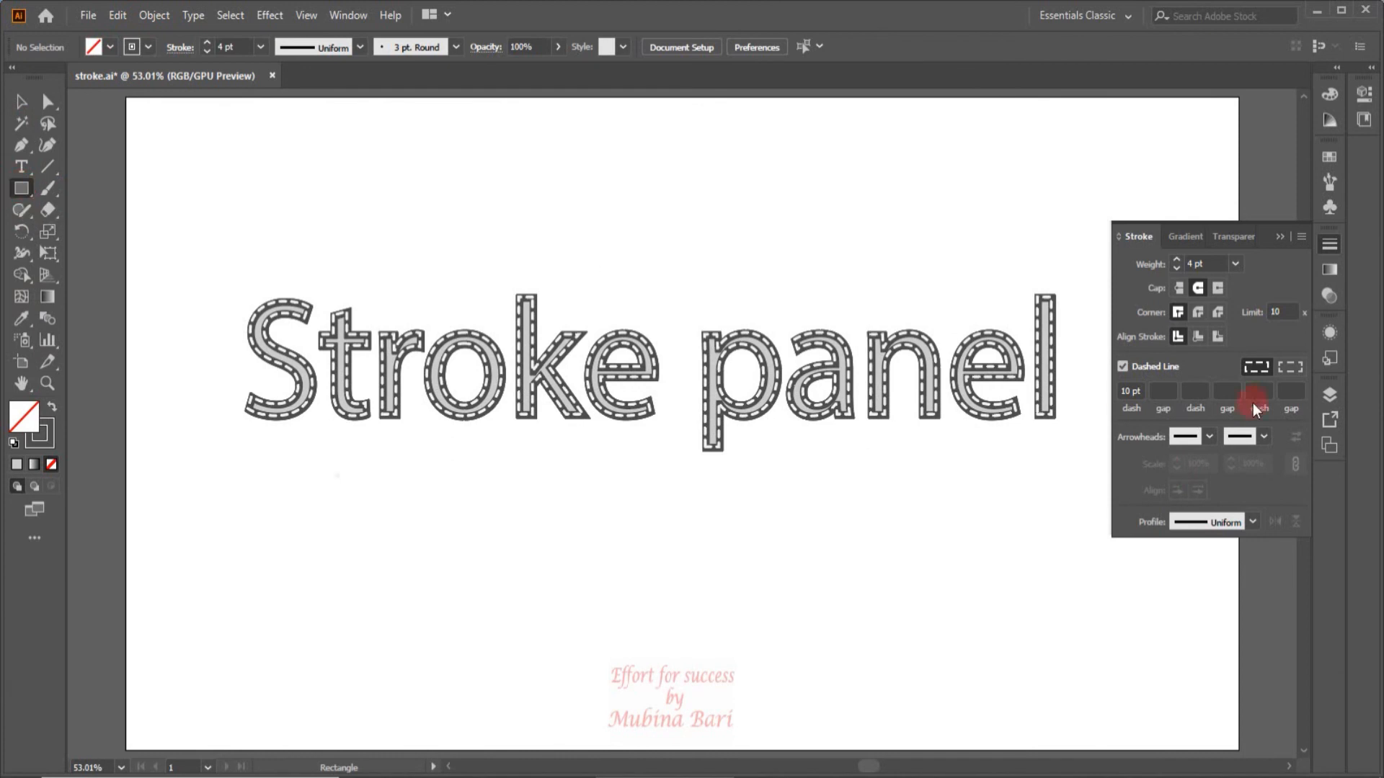
left_click(1122, 367)
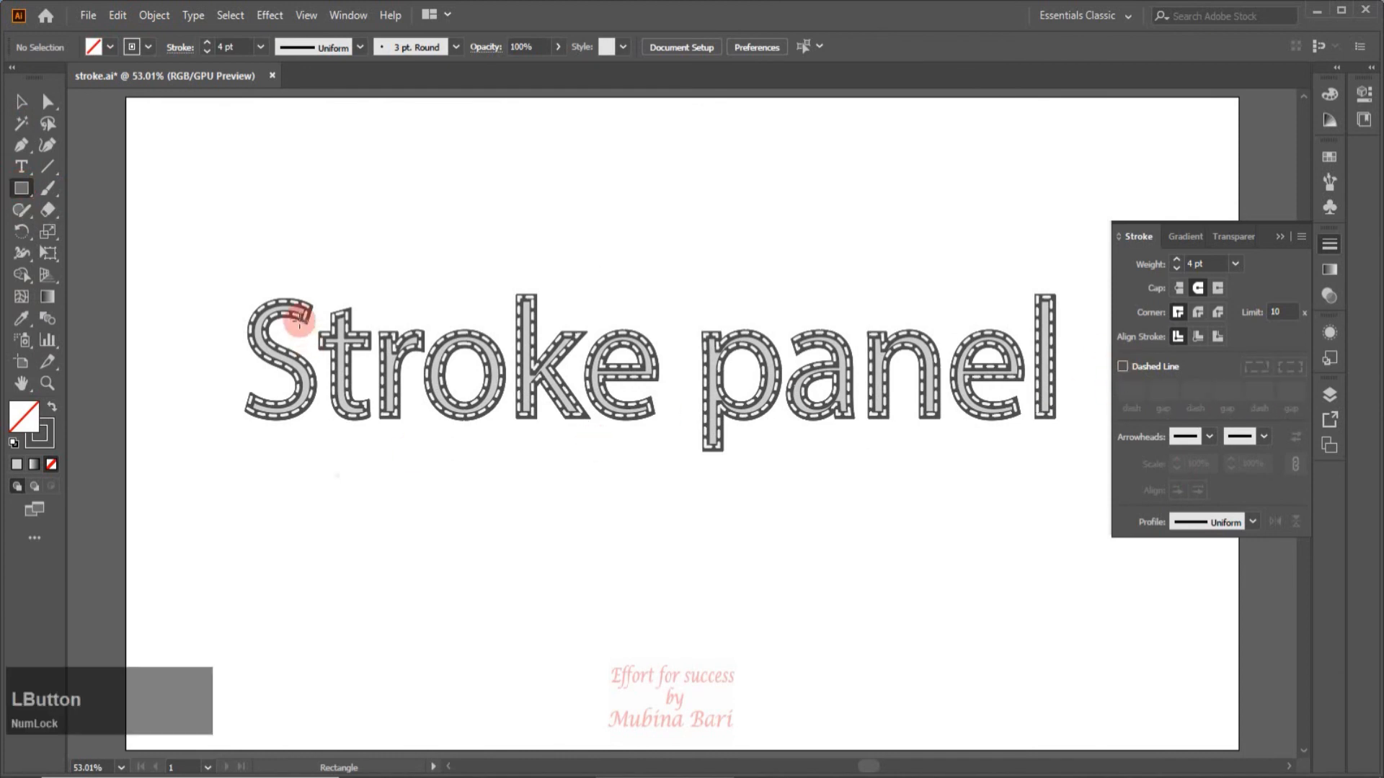
left_click(21, 190)
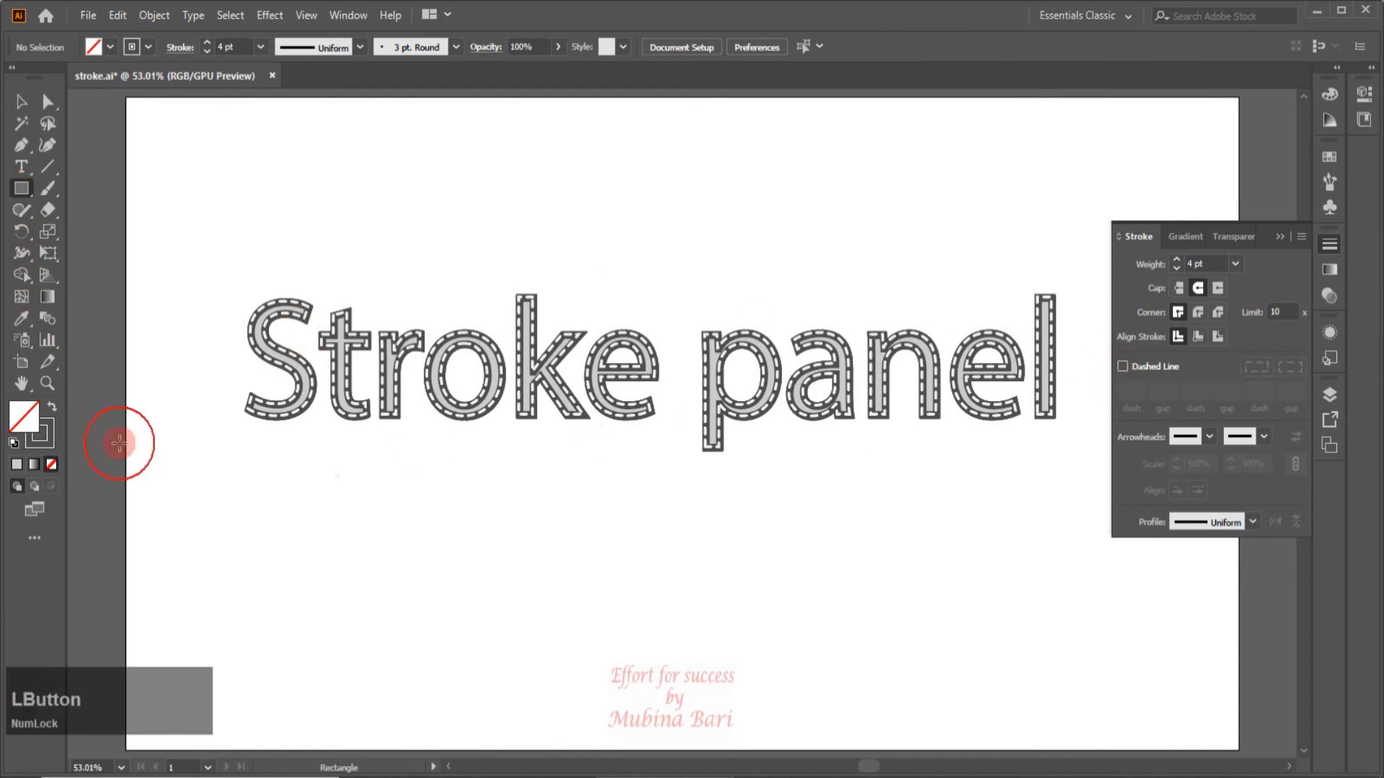
left_click_drag(375, 523, 591, 682)
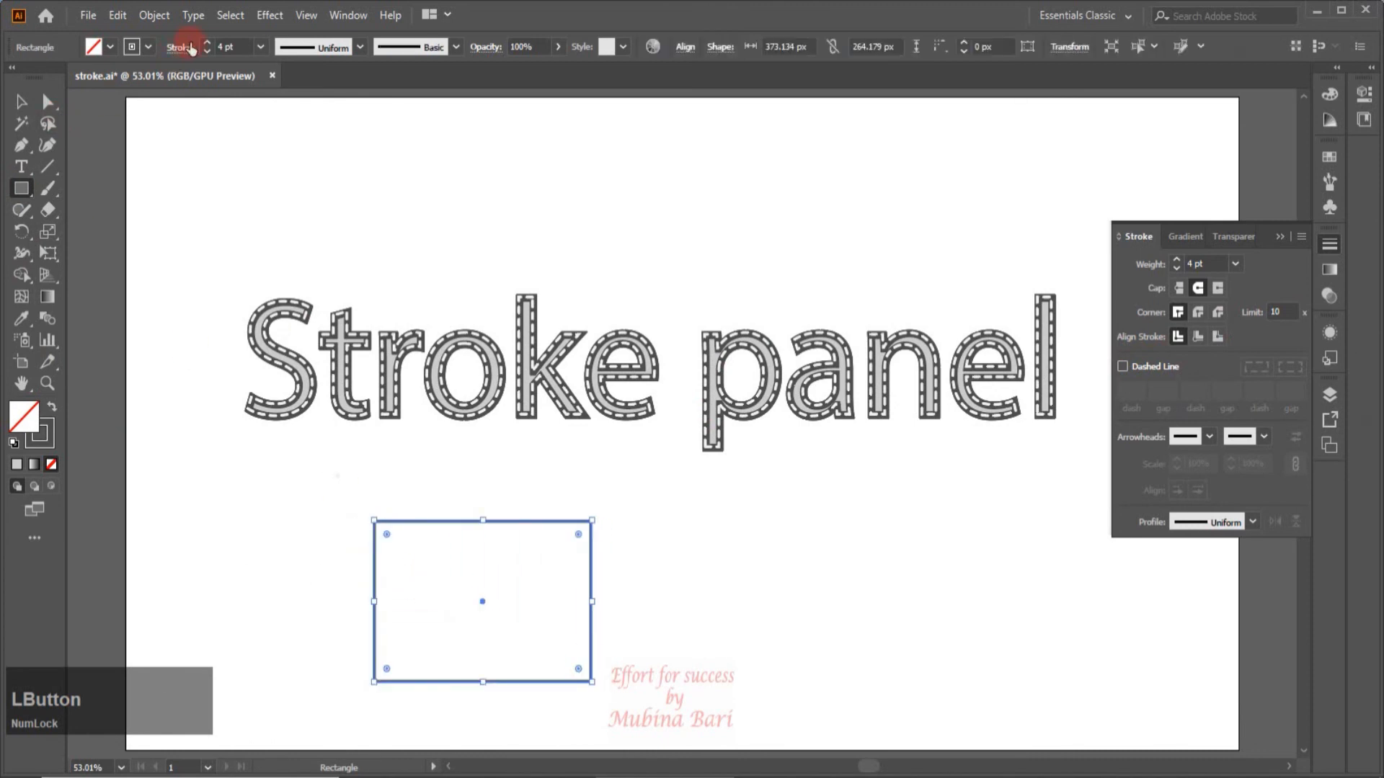
left_click(255, 47)
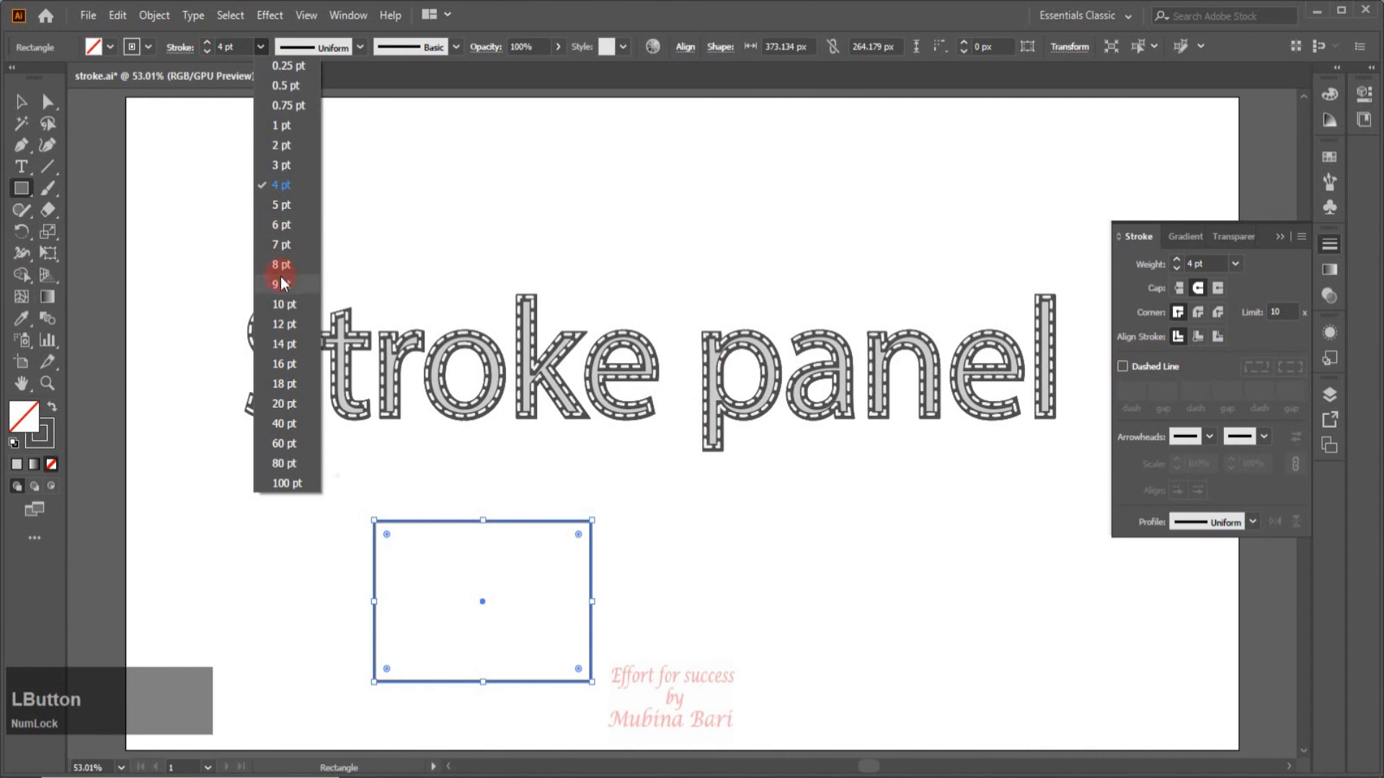
left_click(288, 402)
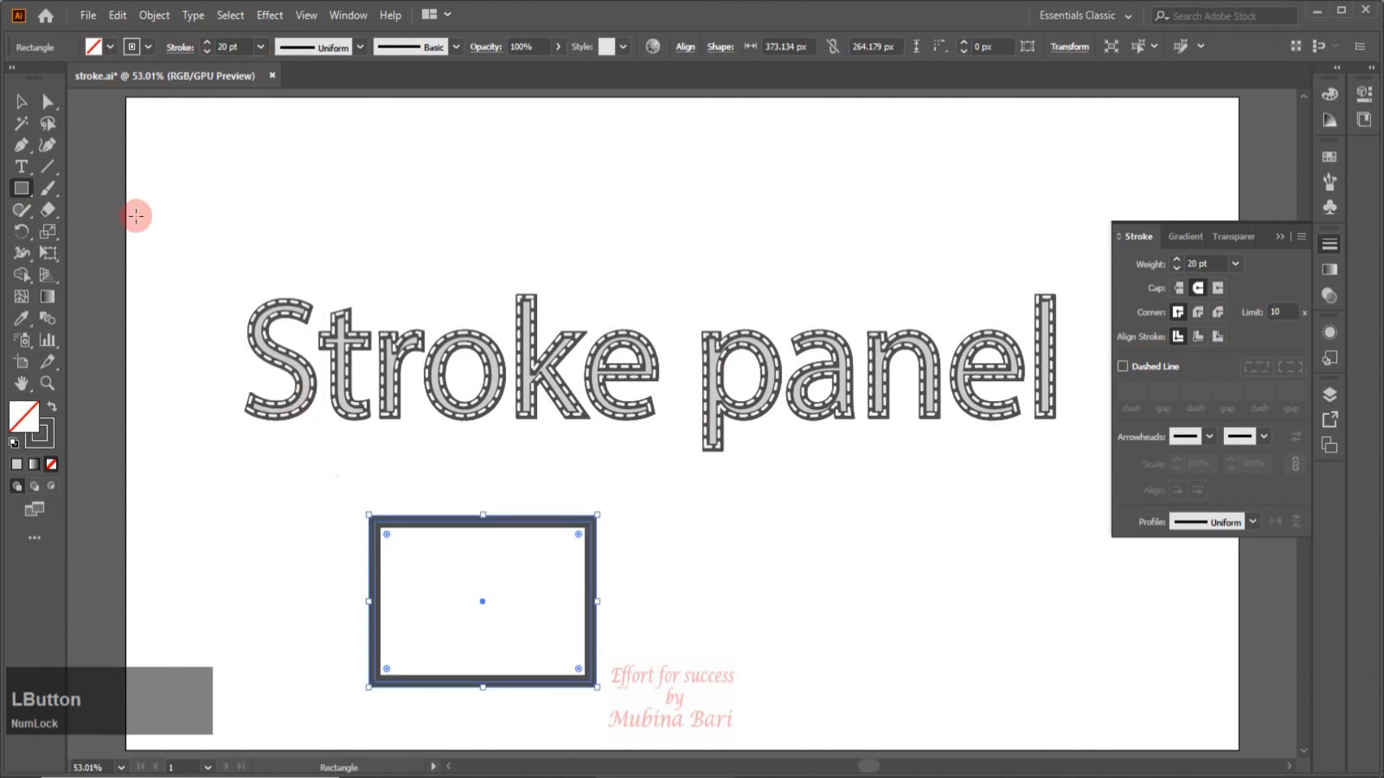
Fill the rectangle with cyan and colour its stroke medium blue.
left_click(110, 45)
left_click(96, 77)
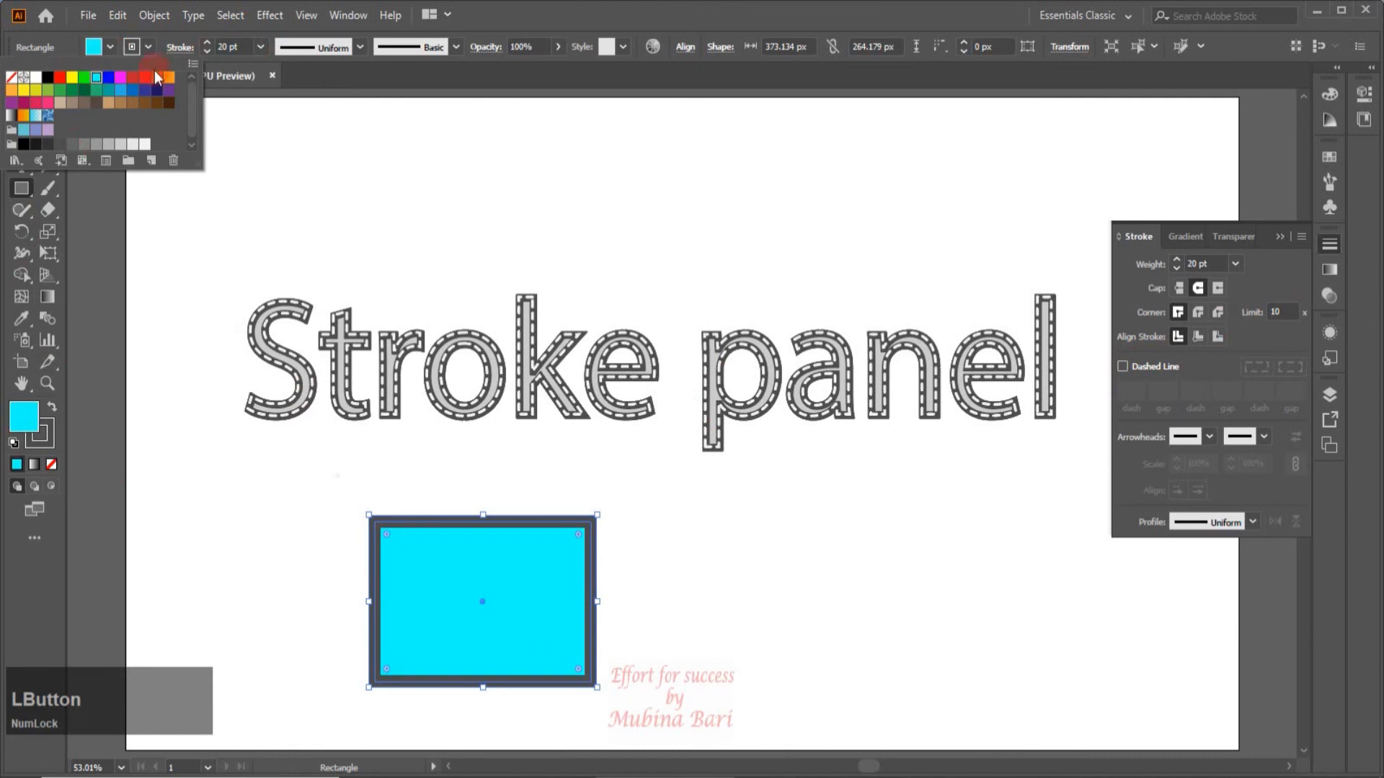
left_click(146, 47)
left_click(146, 46)
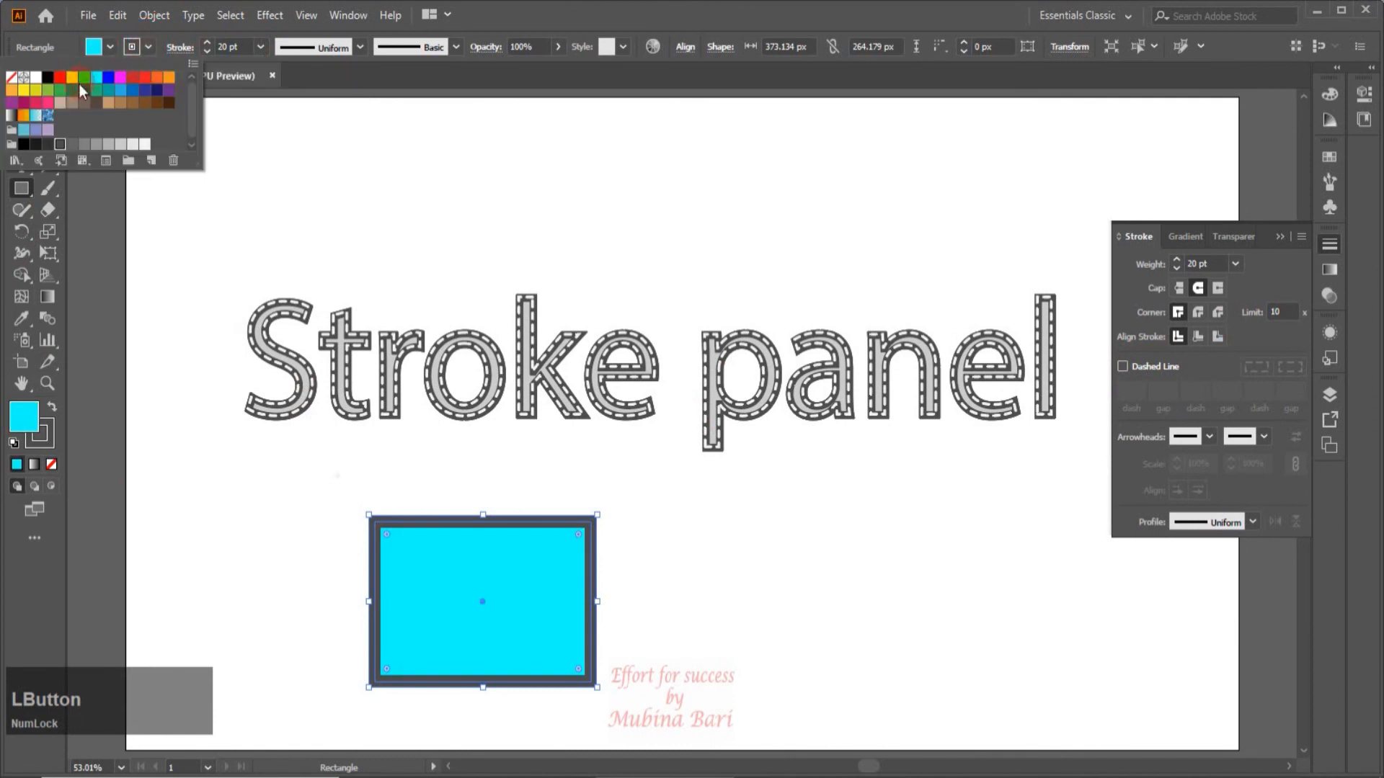
left_click(134, 90)
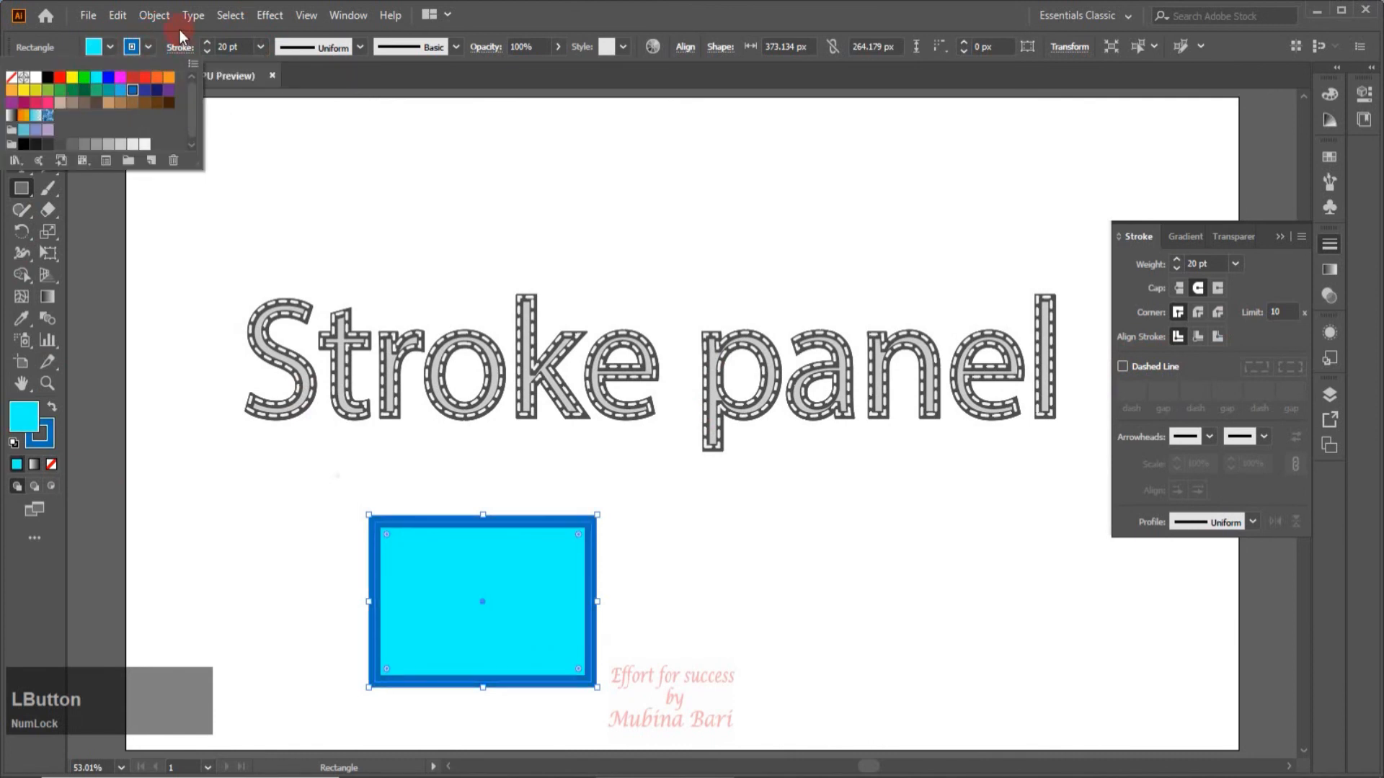
left_click(104, 425)
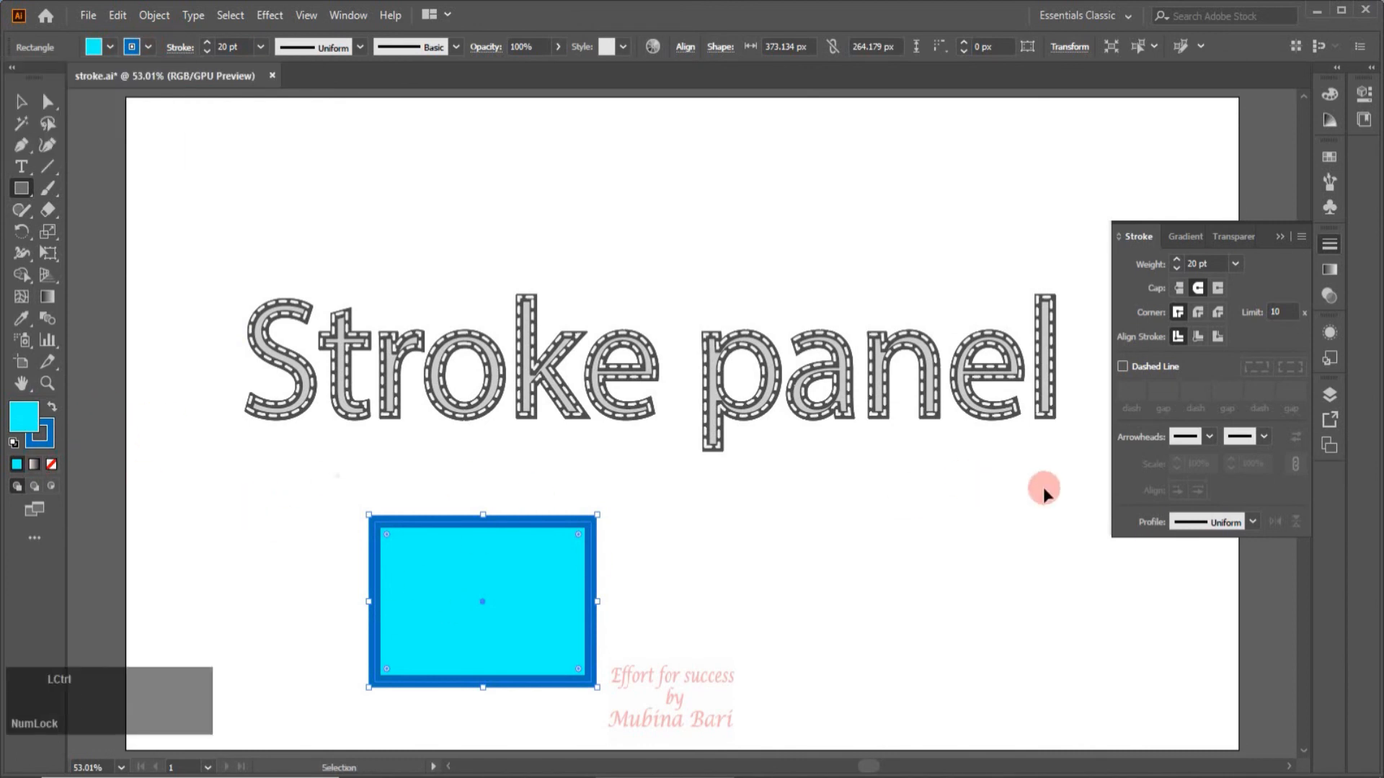
Paste a copy of the rectangle in front of the original, checking it with a trial move that is undone.
key("ctrl+c")
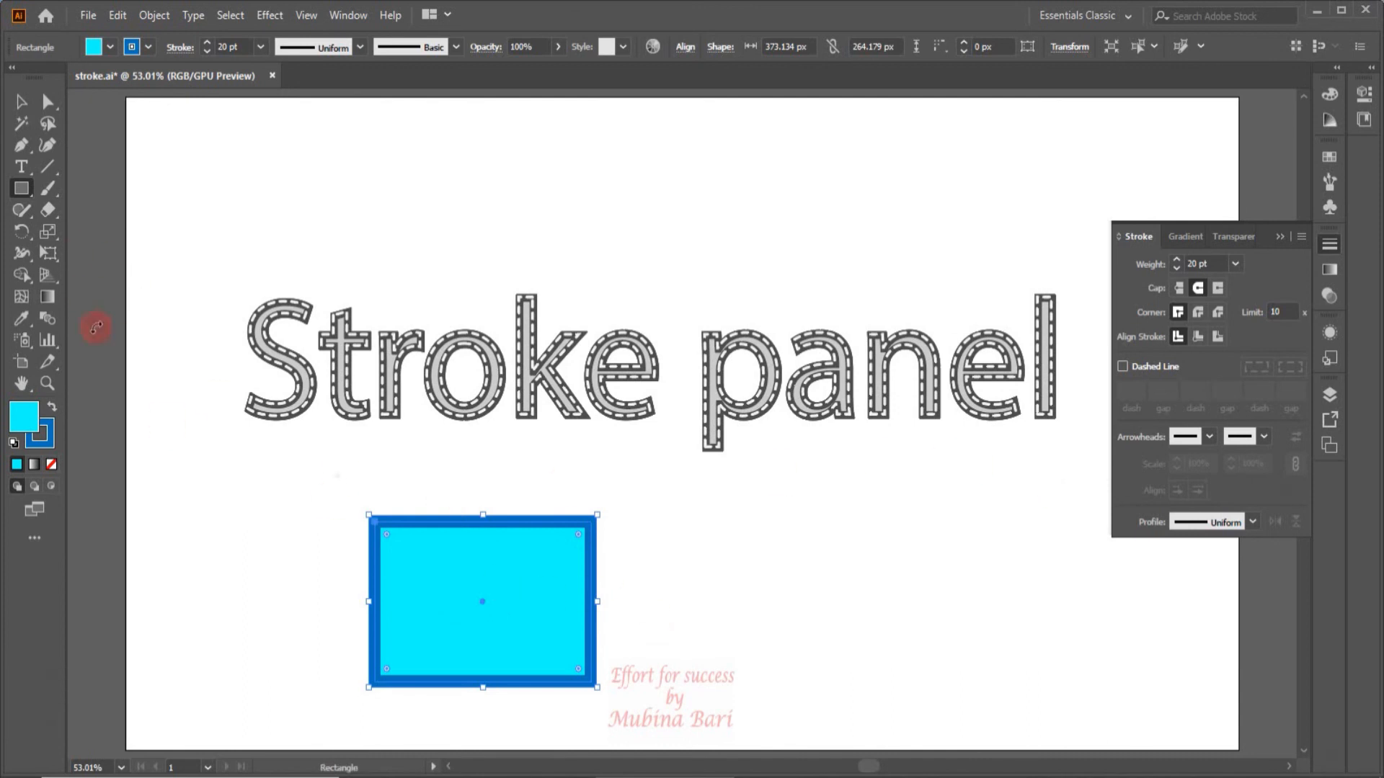
left_click(21, 100)
left_click(436, 596)
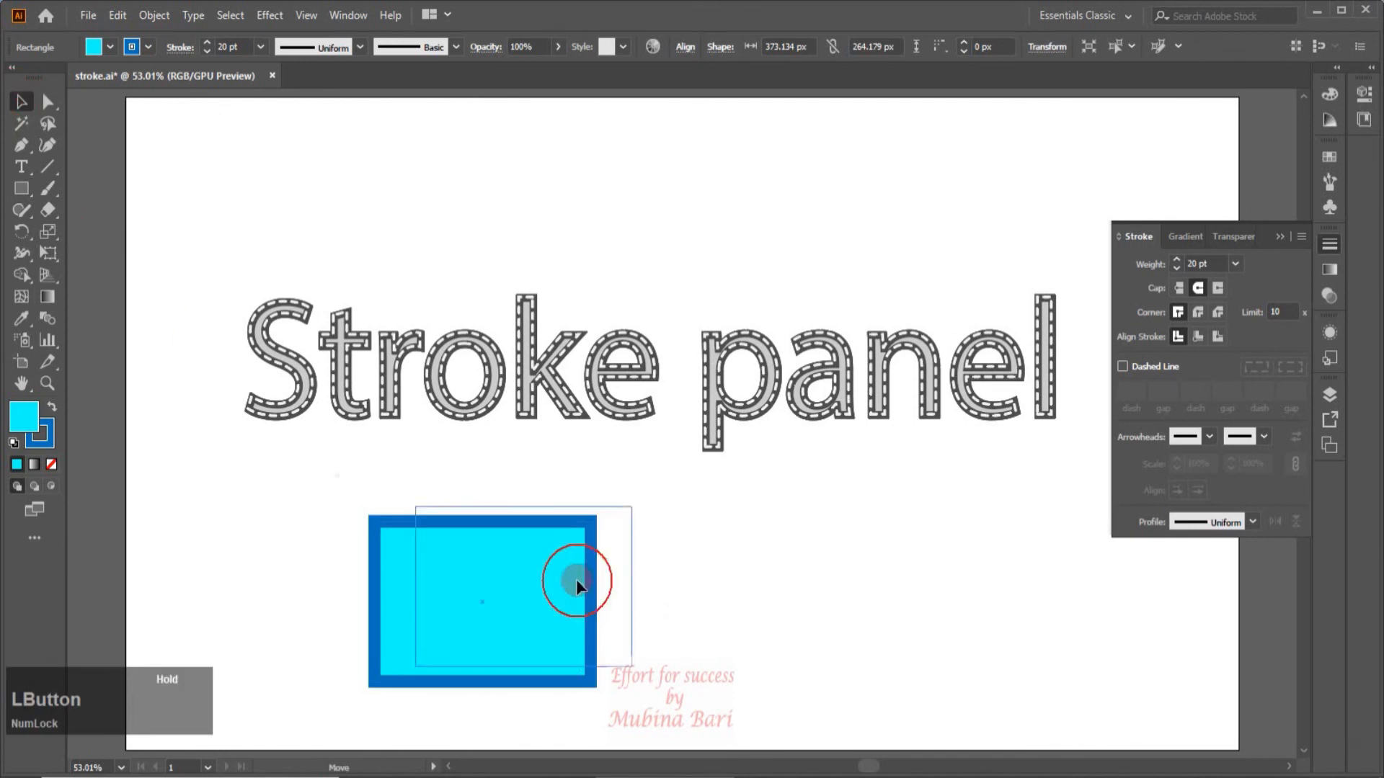
left_click_drag(597, 687, 790, 651)
key("ctrl+z")
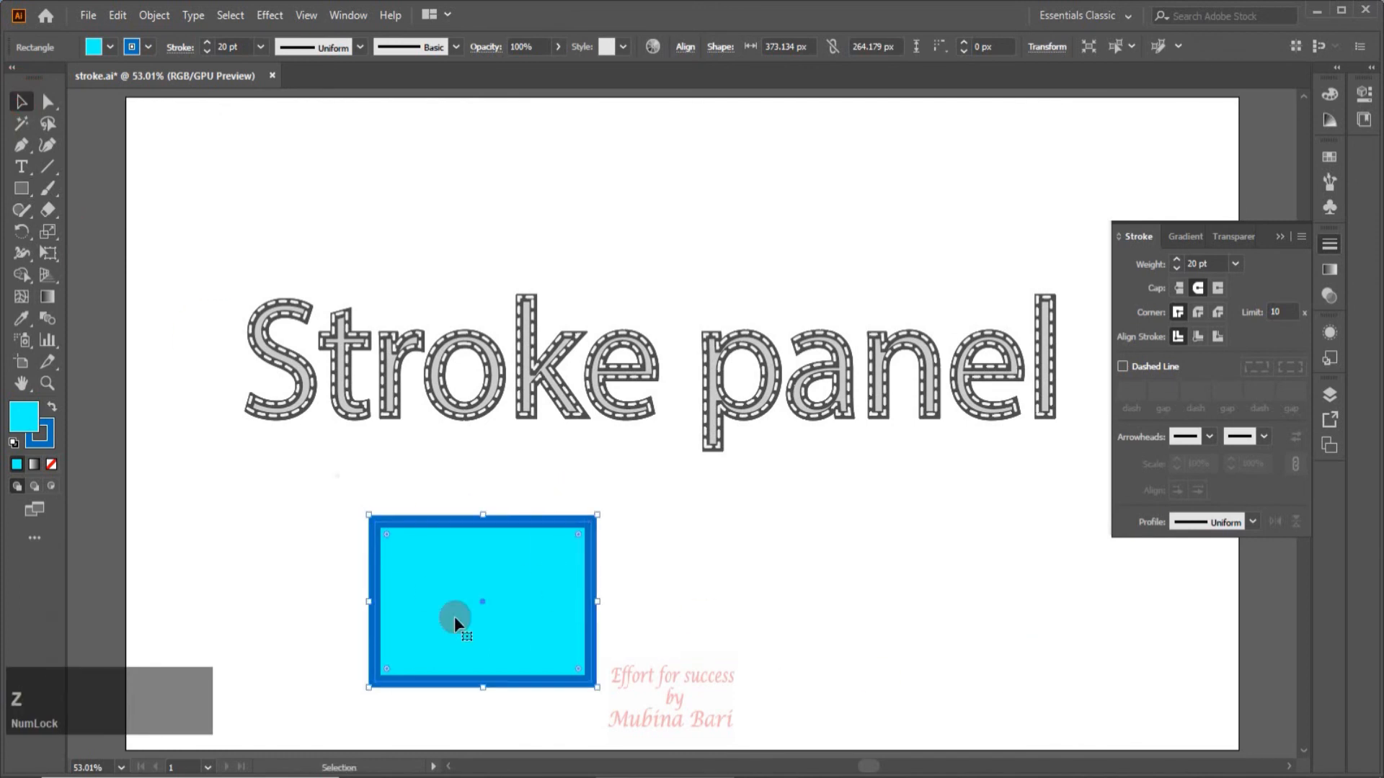
Remove the front rectangle's fill and colour its stroke dark blue (R=46 G=49 B=146).
left_click(132, 47)
left_click(13, 80)
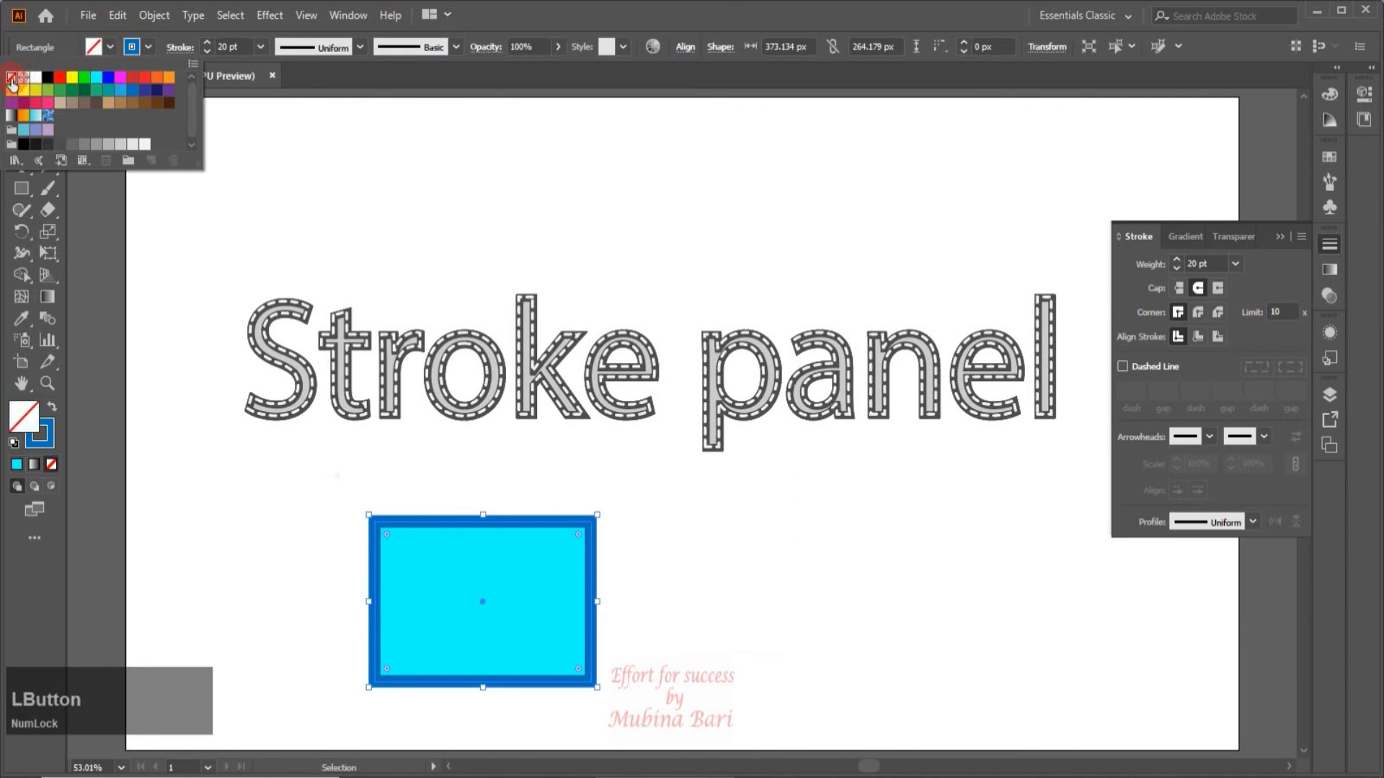
left_click(149, 47)
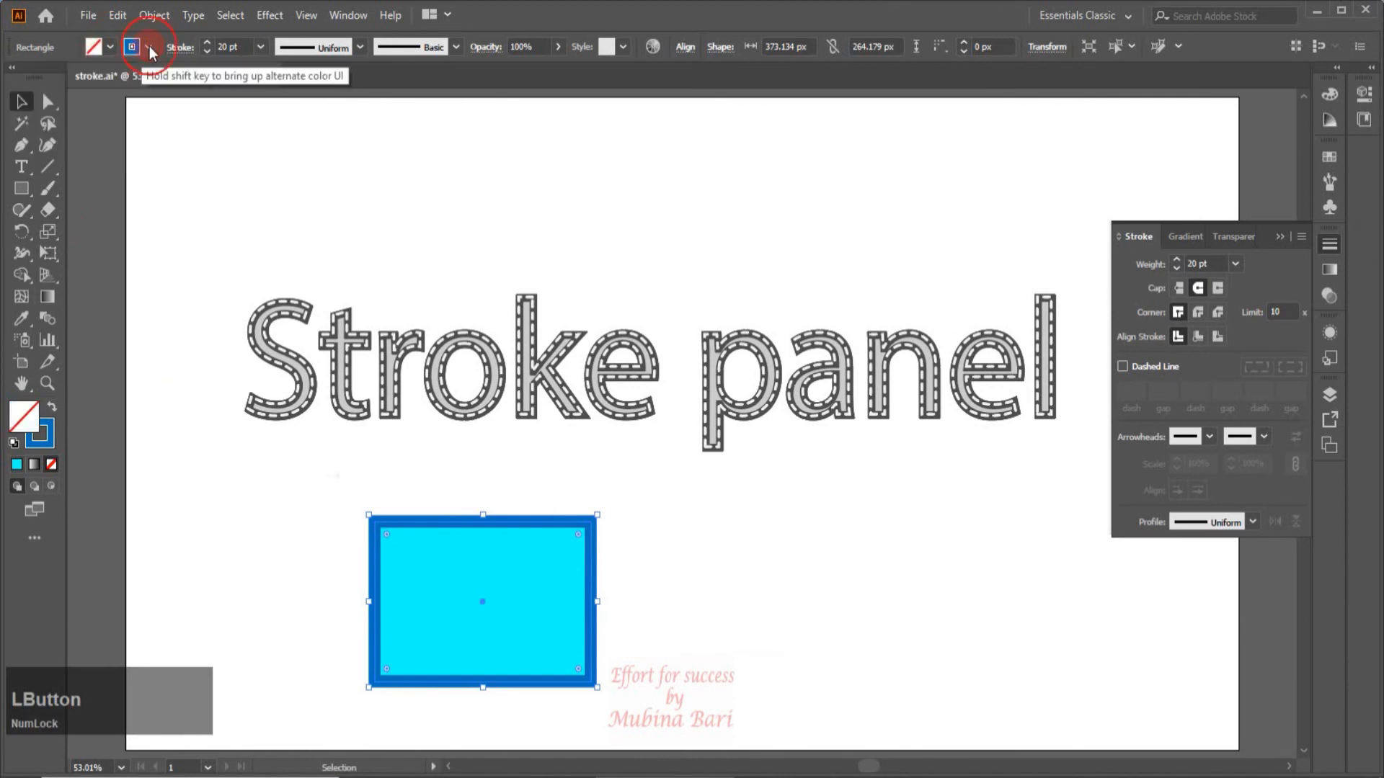
left_click(149, 46)
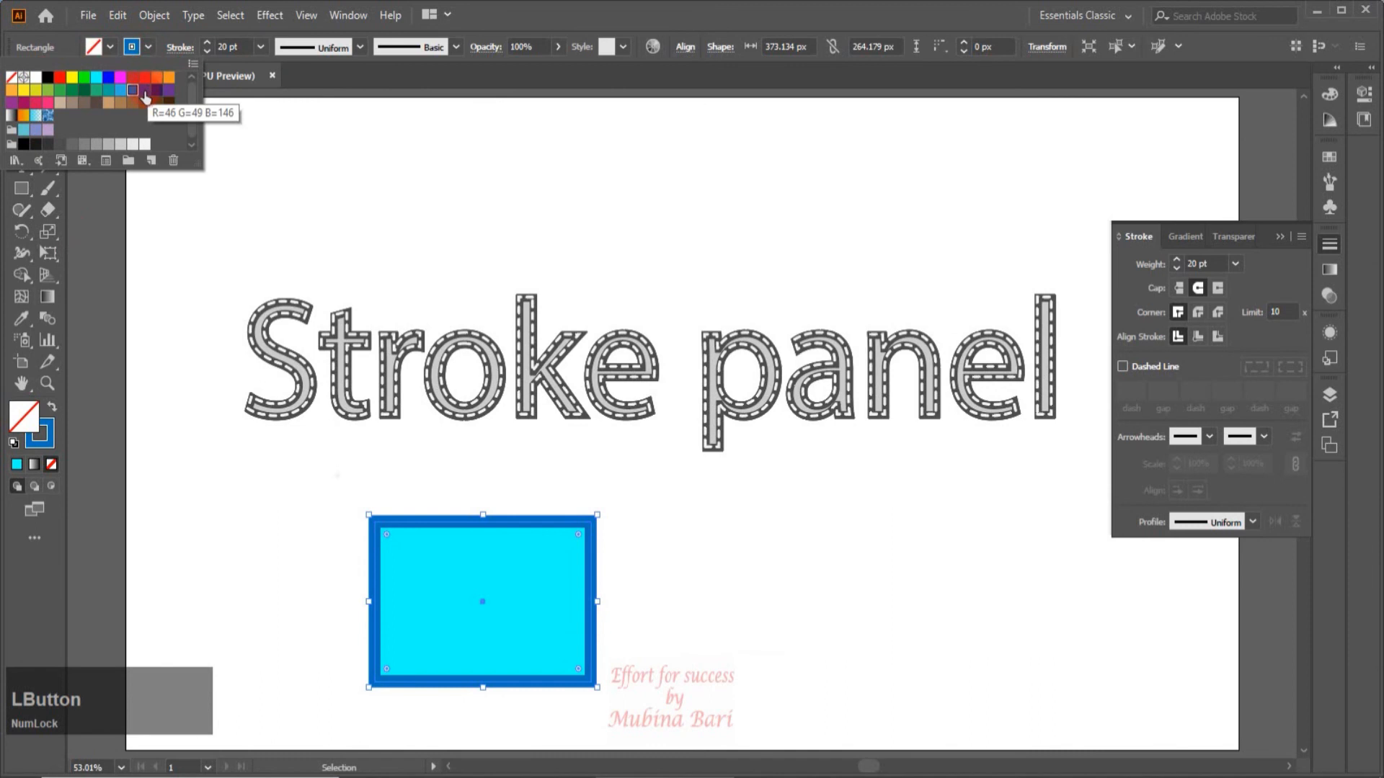
left_click(144, 92)
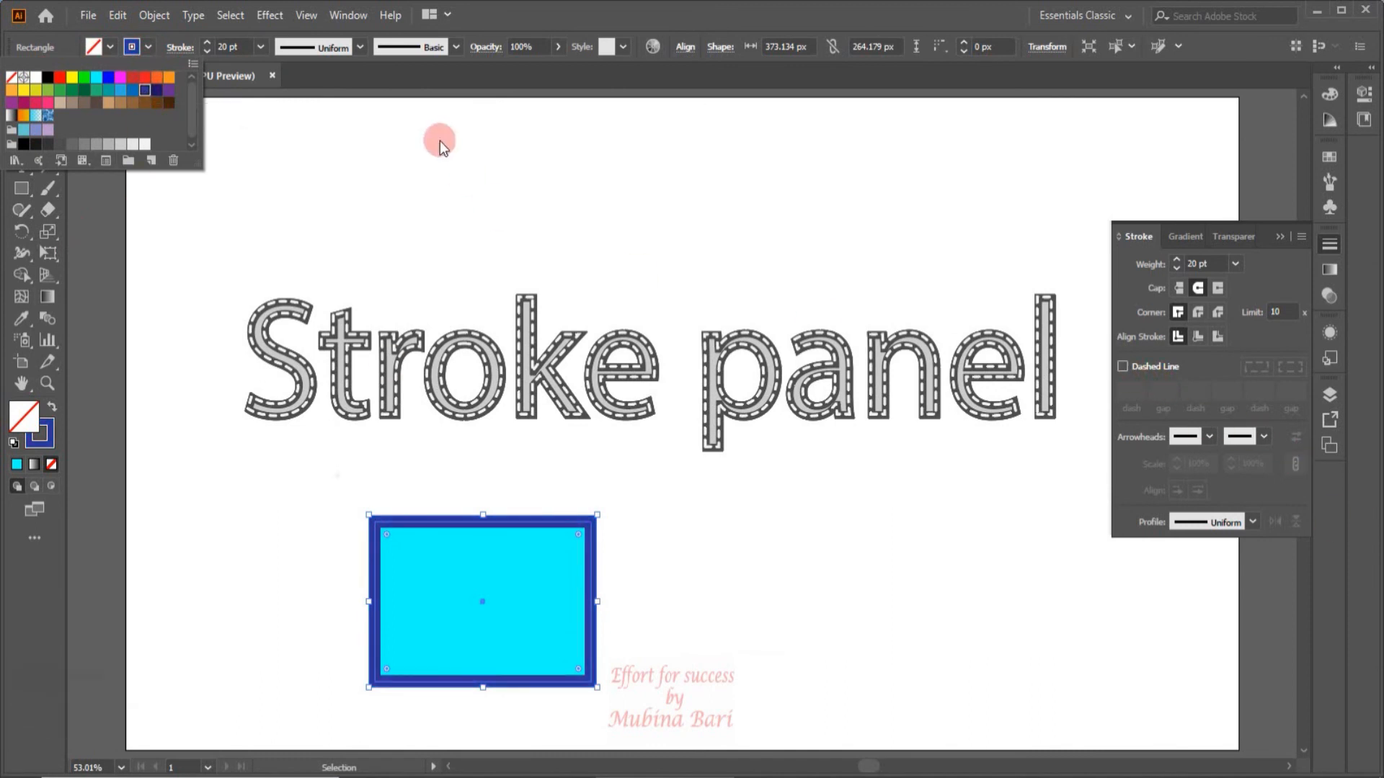
Set the front rectangle's stroke weight to 6 pt and make it a dashed line with 10 pt dashes.
left_click(261, 47)
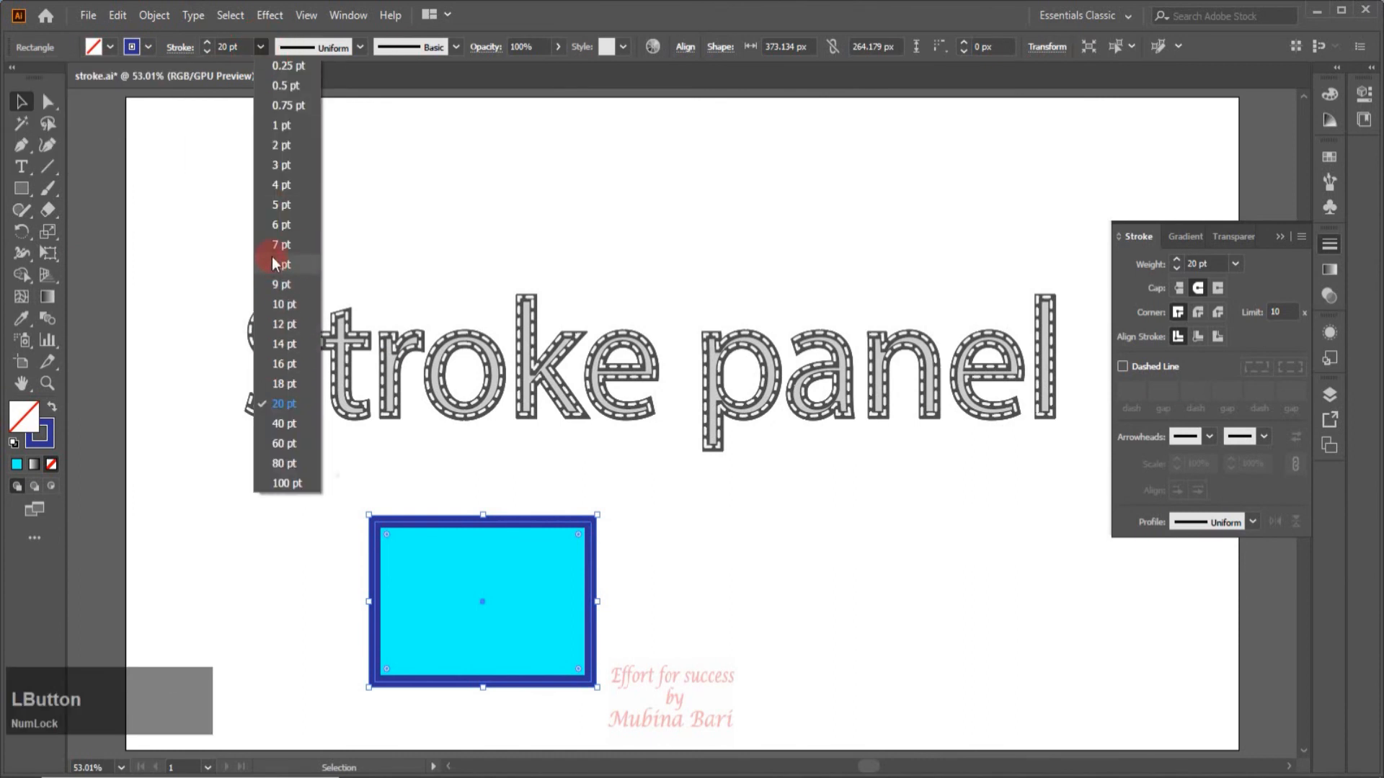
left_click(275, 224)
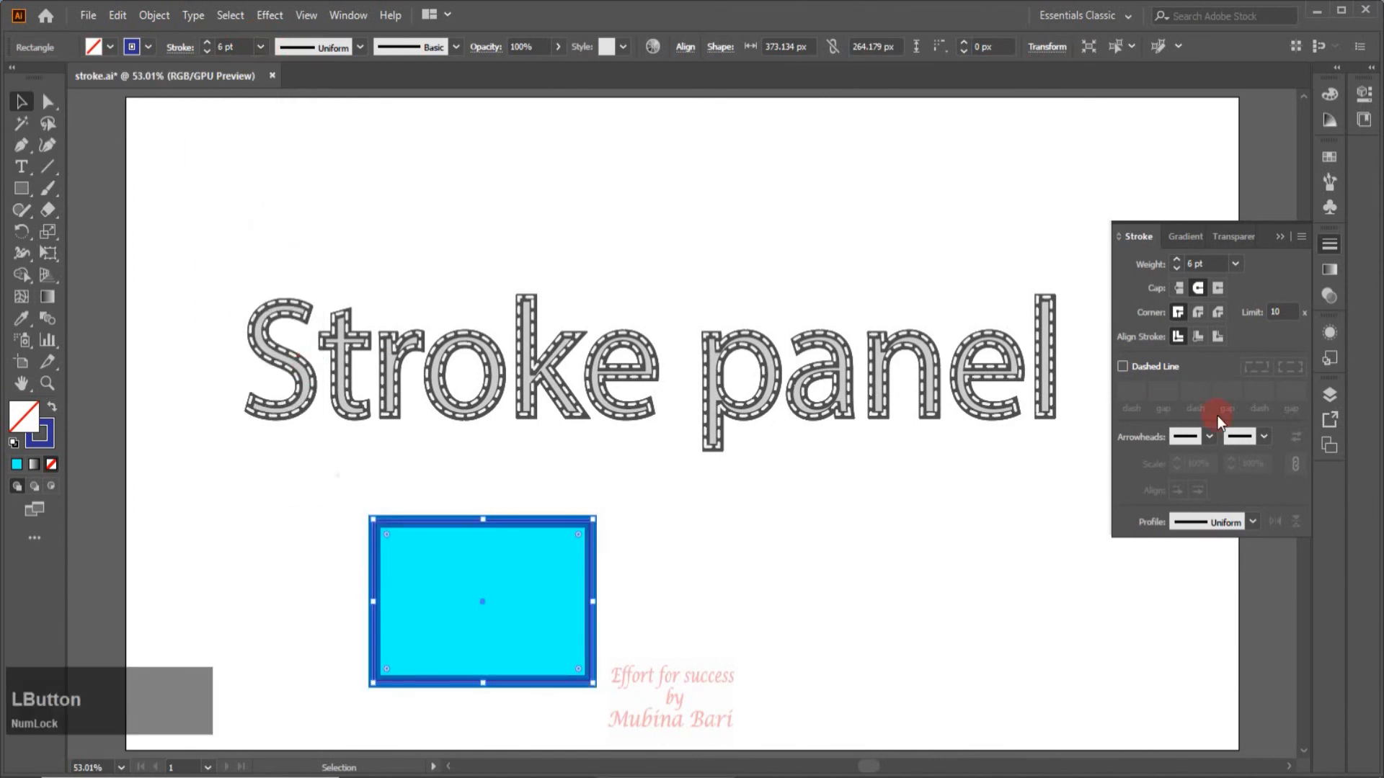
left_click(1122, 367)
left_click(880, 547)
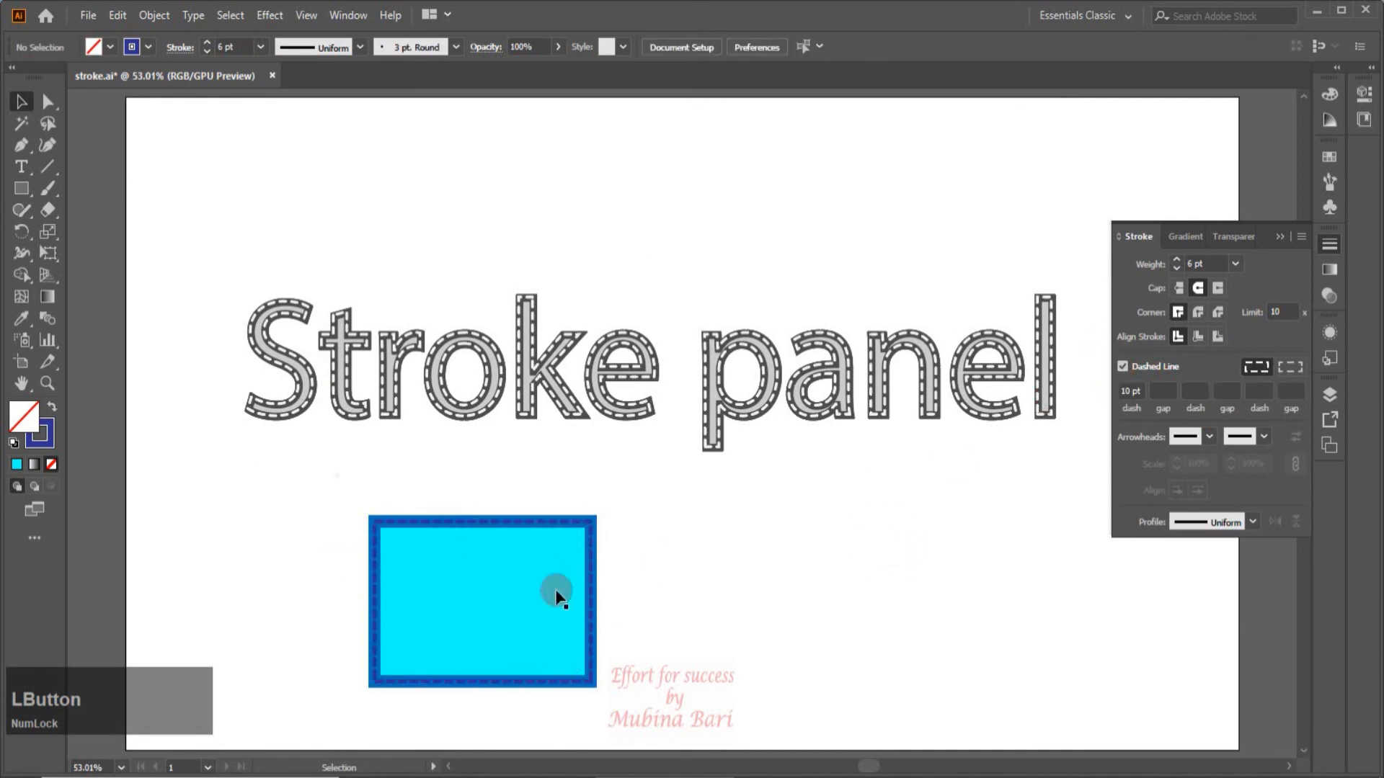
Align the dashes of the front rectangle's 6 pt stroke to its corners and path ends, and deselect it.
left_click(526, 679)
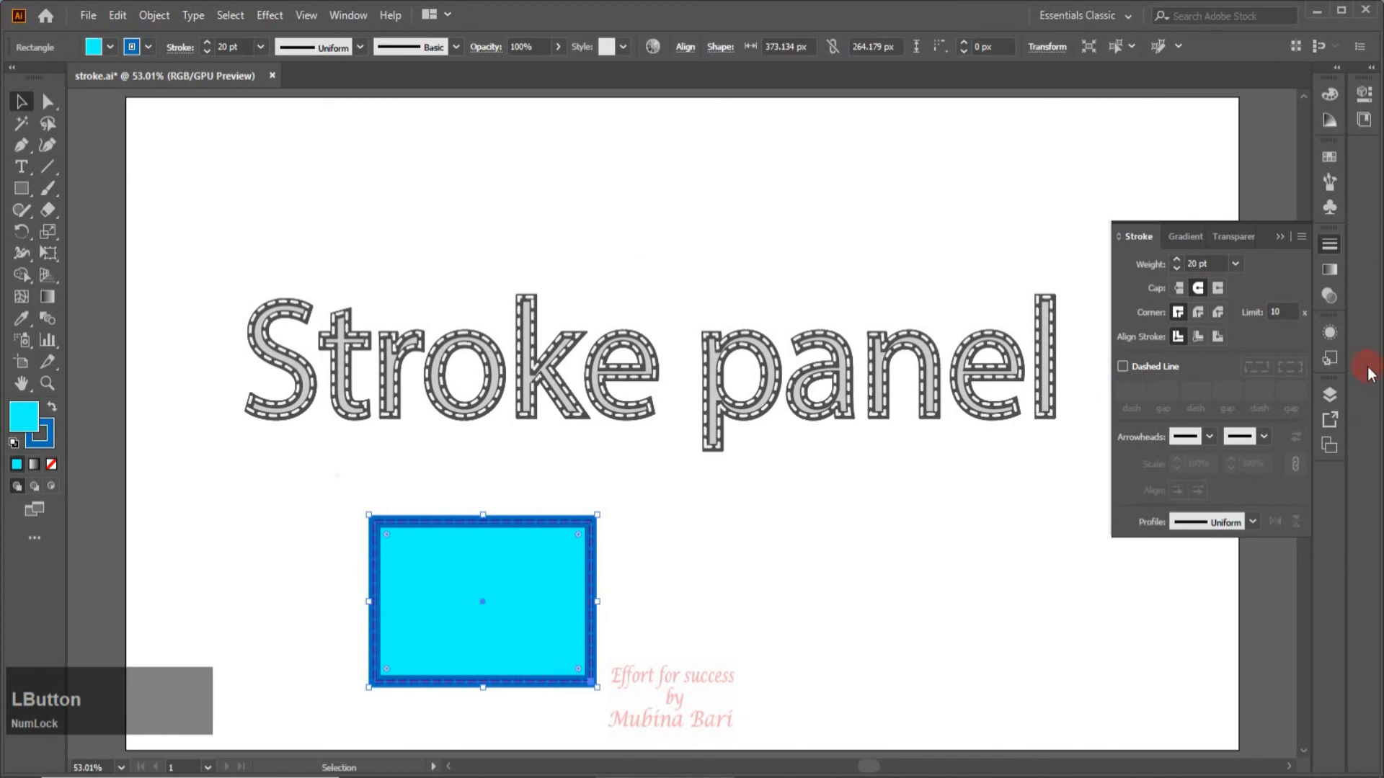
left_click(804, 475)
left_click(593, 521)
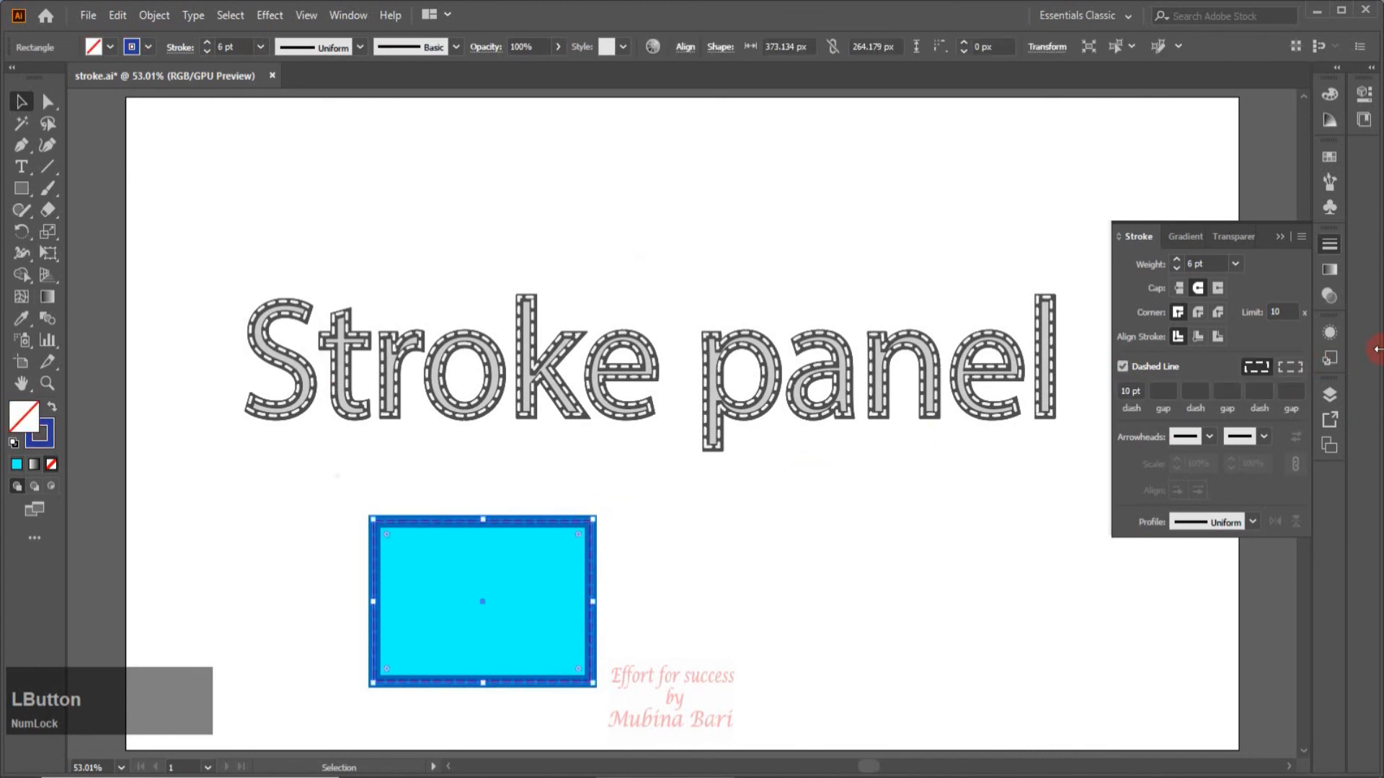
left_click(1288, 367)
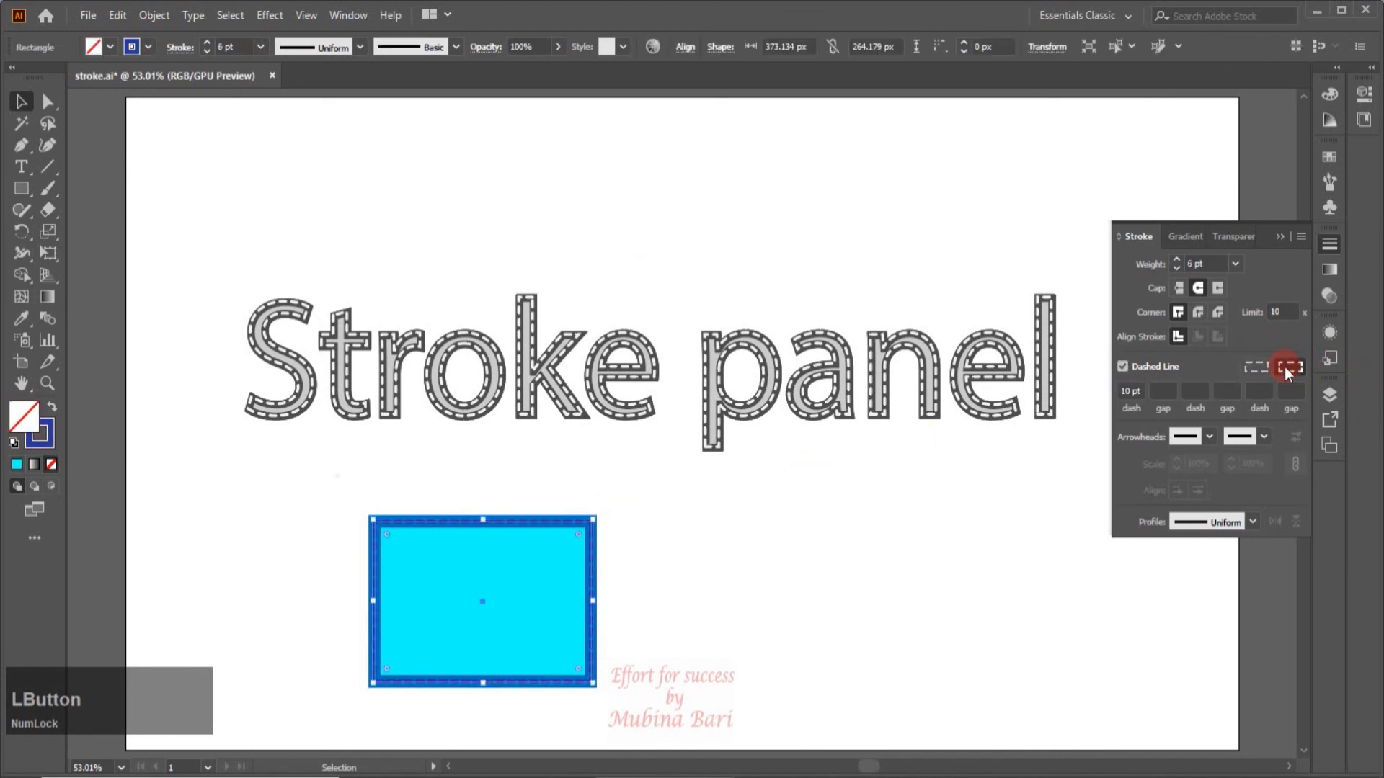
left_click(1071, 501)
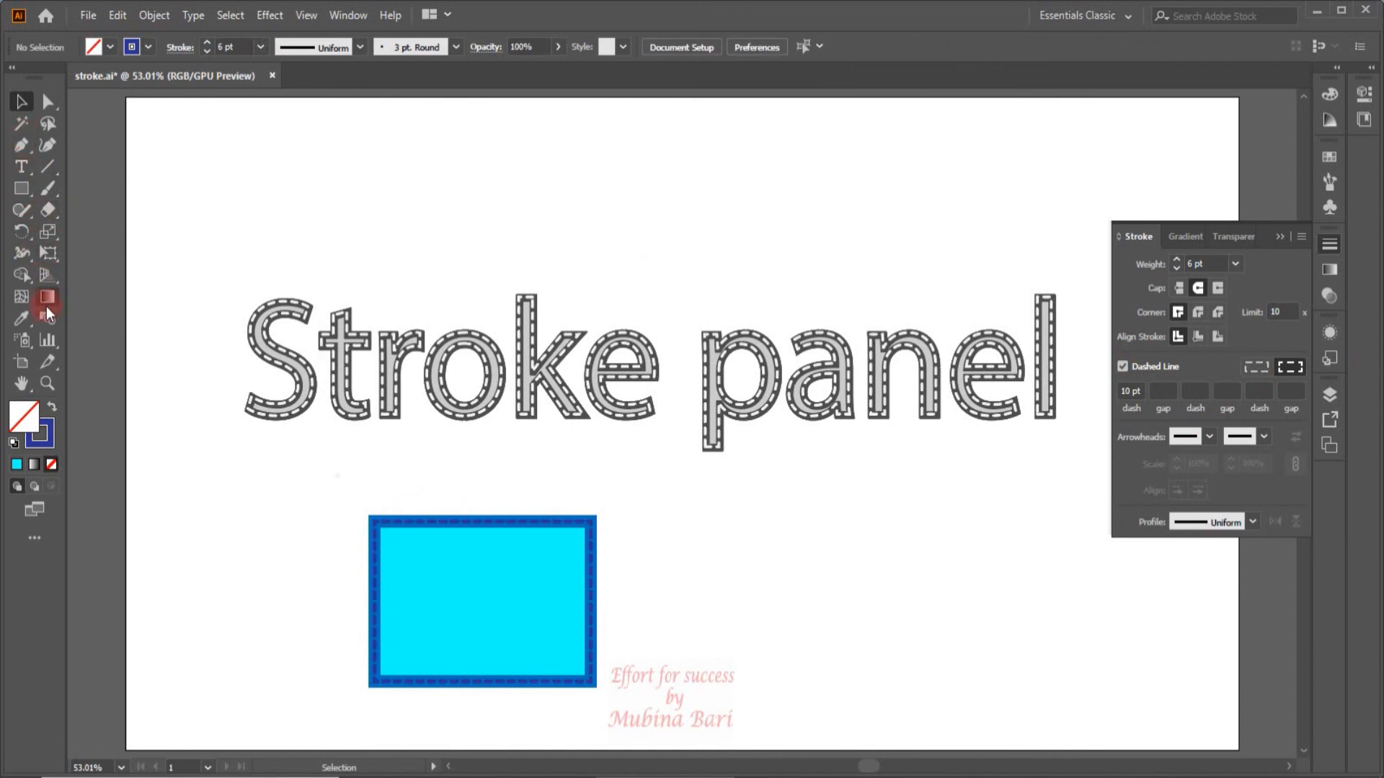
Select both the cyan rectangle and its dashed copy together.
left_click(45, 382)
left_click_drag(309, 472, 633, 633)
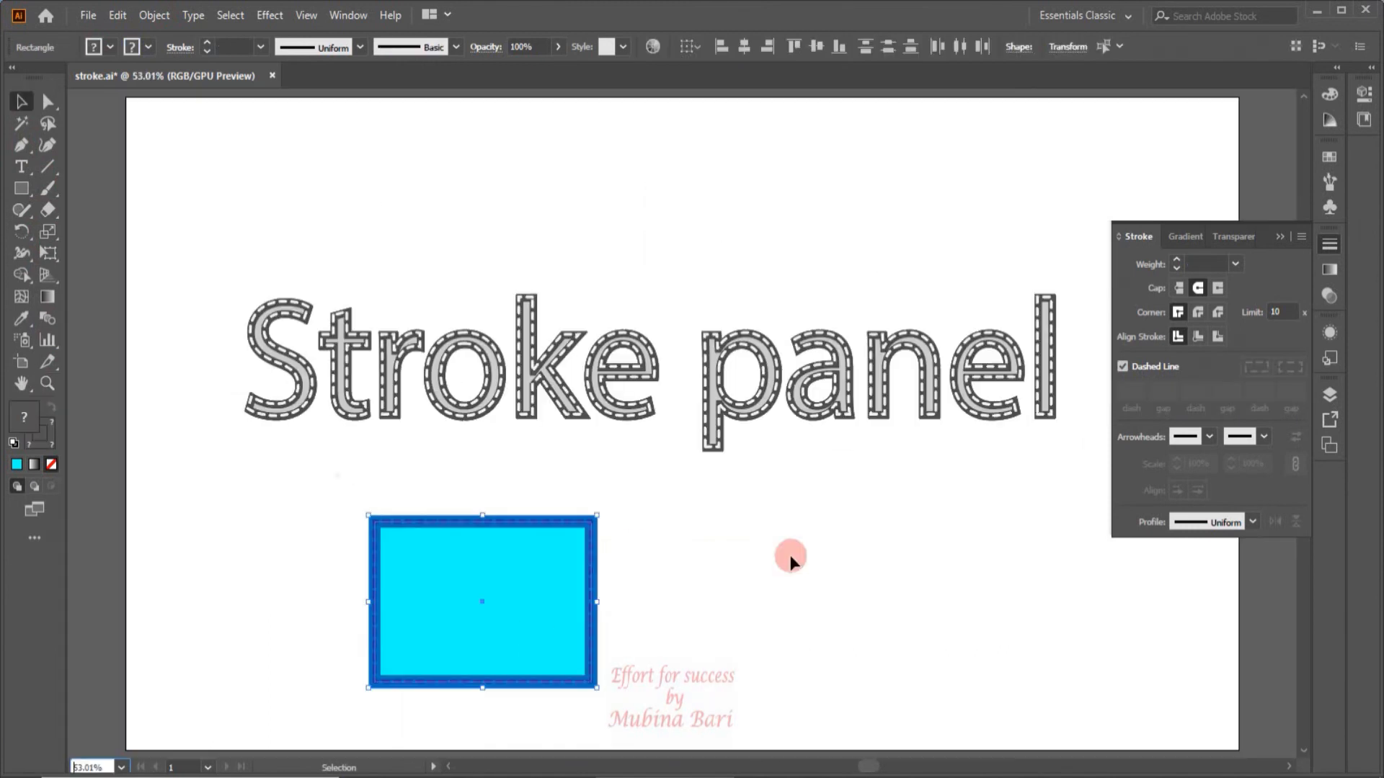